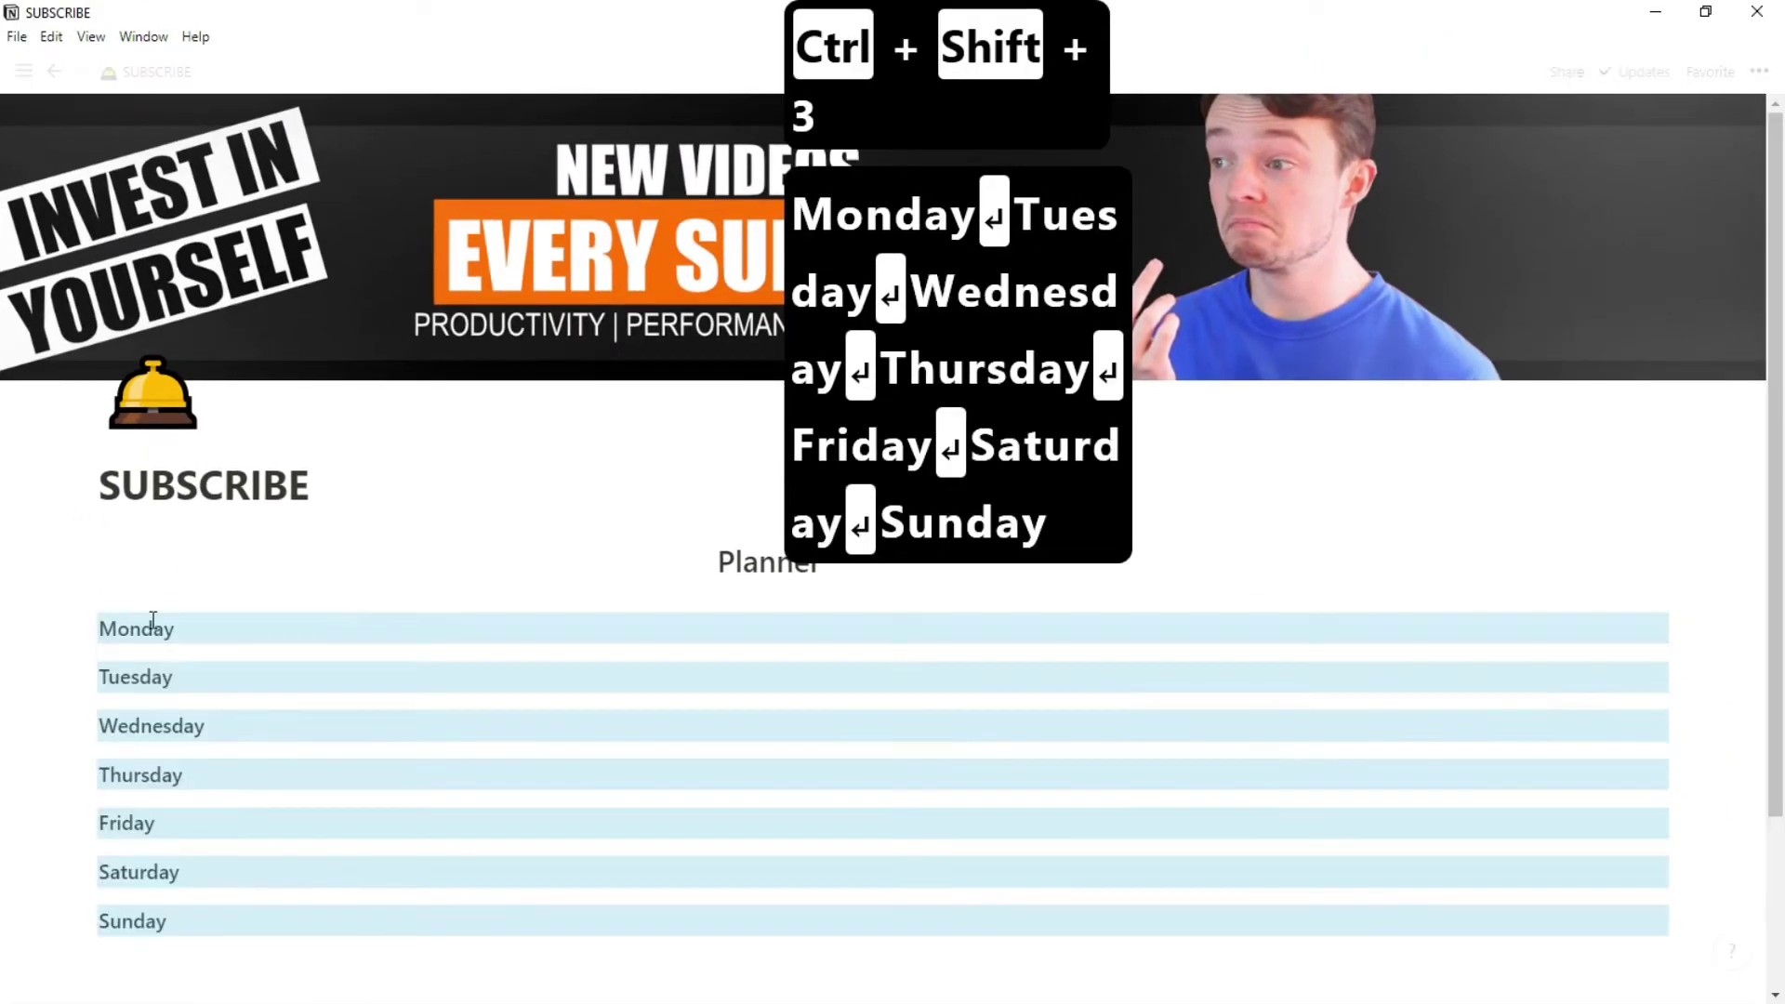
# Drag Tuesday, Wednesday and Thursday into new columns beside Monday.
pyautogui.click(159, 677)
pyautogui.moveTo(92, 678); pyautogui.dragTo(1679, 623)
pyautogui.moveTo(82, 689); pyautogui.dragTo(1679, 638)
pyautogui.moveTo(92, 686); pyautogui.dragTo(1669, 628)
# Move Friday, Saturday and Sunday into the fifth to seventh columns, then add a line under Monday.
pyautogui.moveTo(84, 689); pyautogui.dragTo(949, 682)
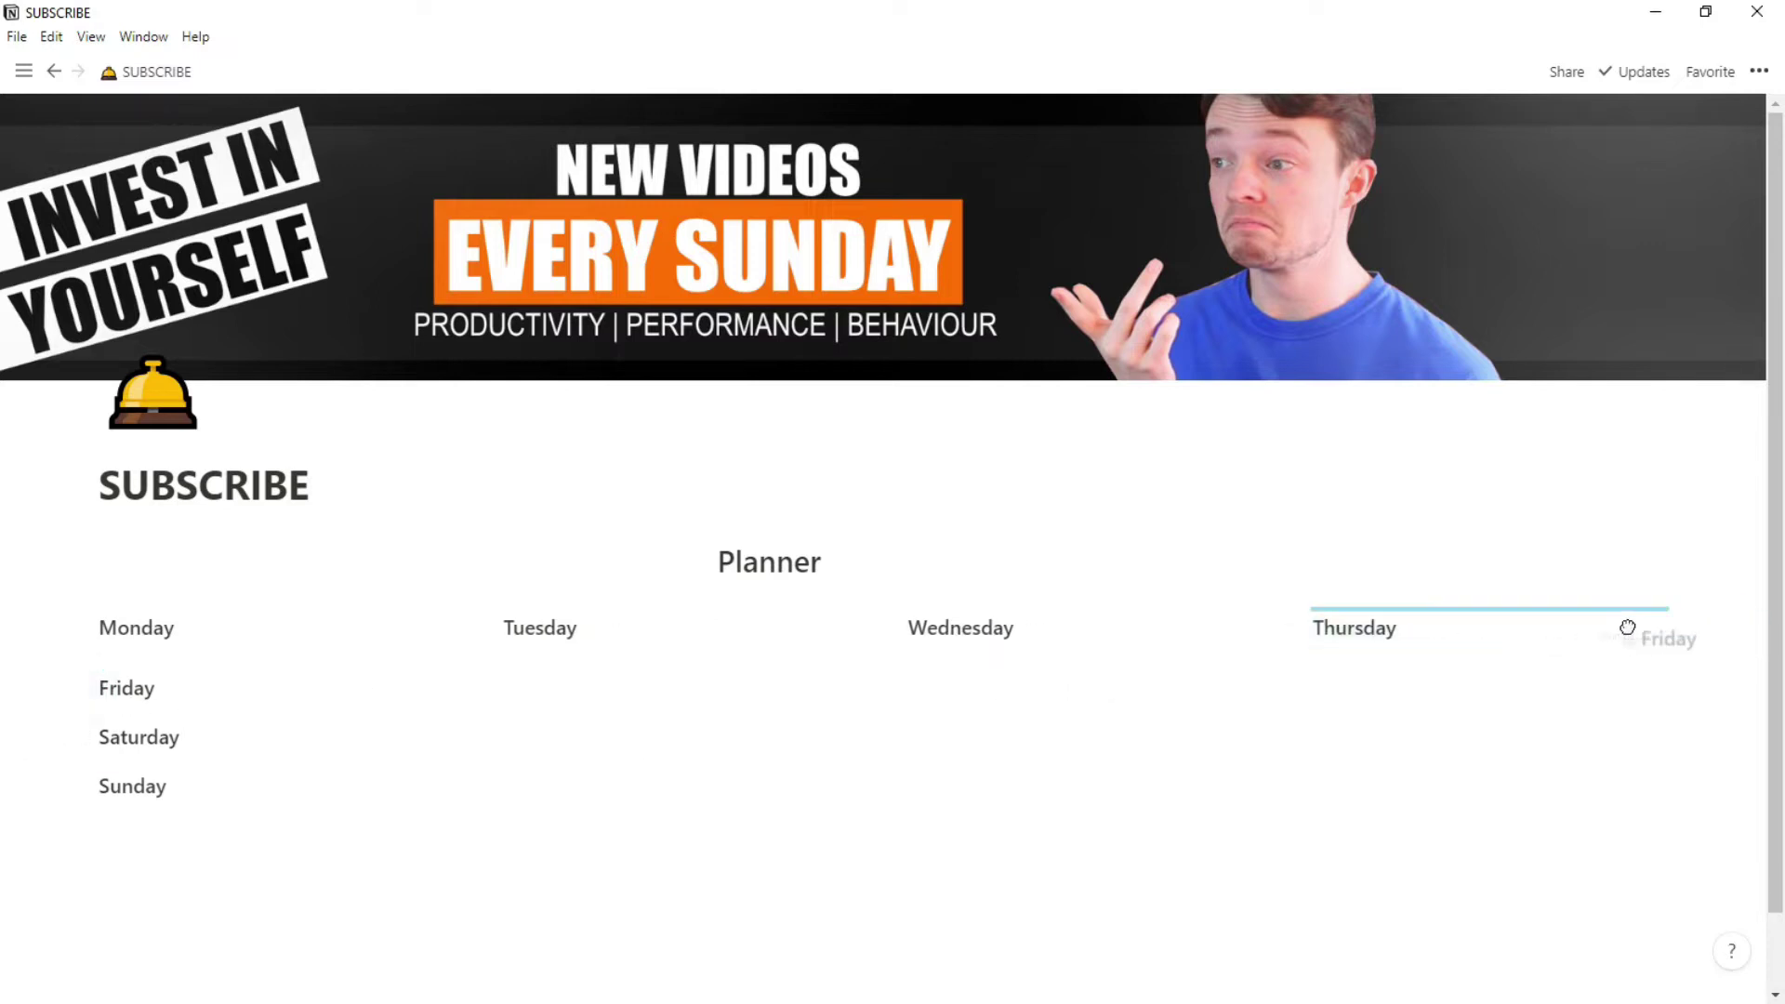
pyautogui.moveTo(1677, 628); pyautogui.dragTo(1674, 628)
pyautogui.moveTo(80, 688); pyautogui.dragTo(1688, 625)
pyautogui.moveTo(91, 690); pyautogui.dragTo(1314, 642)
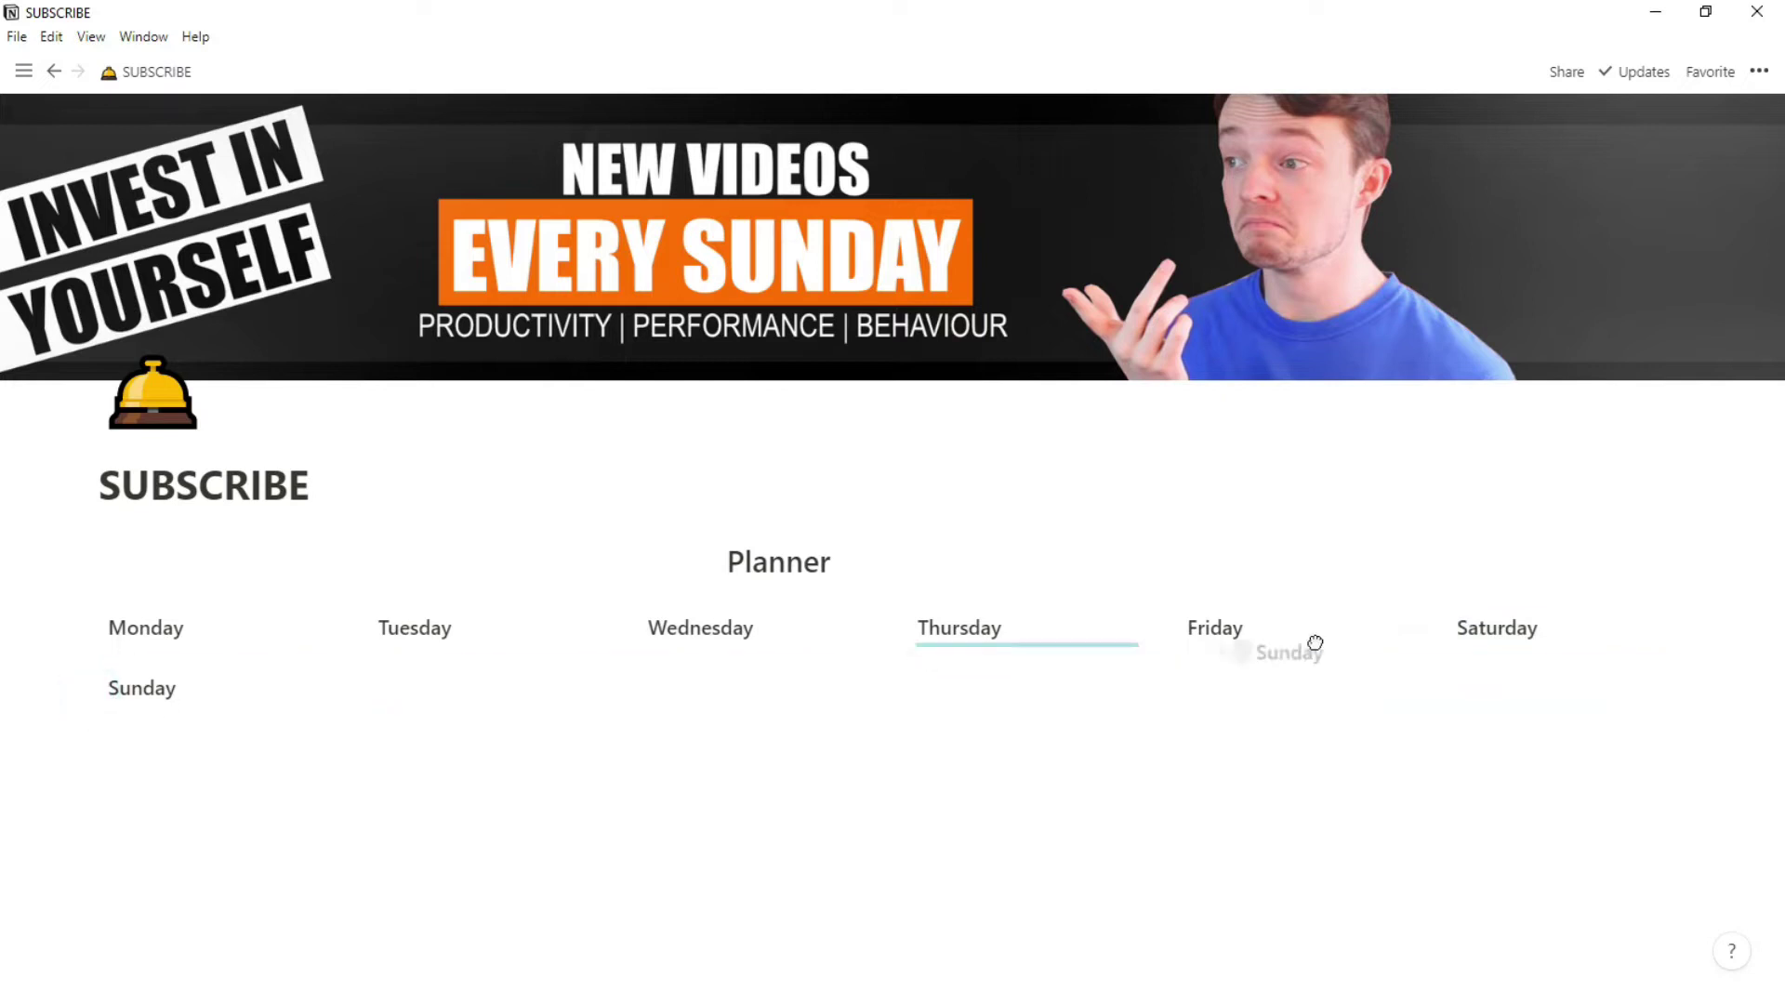
pyautogui.moveTo(1666, 624); pyautogui.dragTo(1703, 626)
pyautogui.click(151, 661)
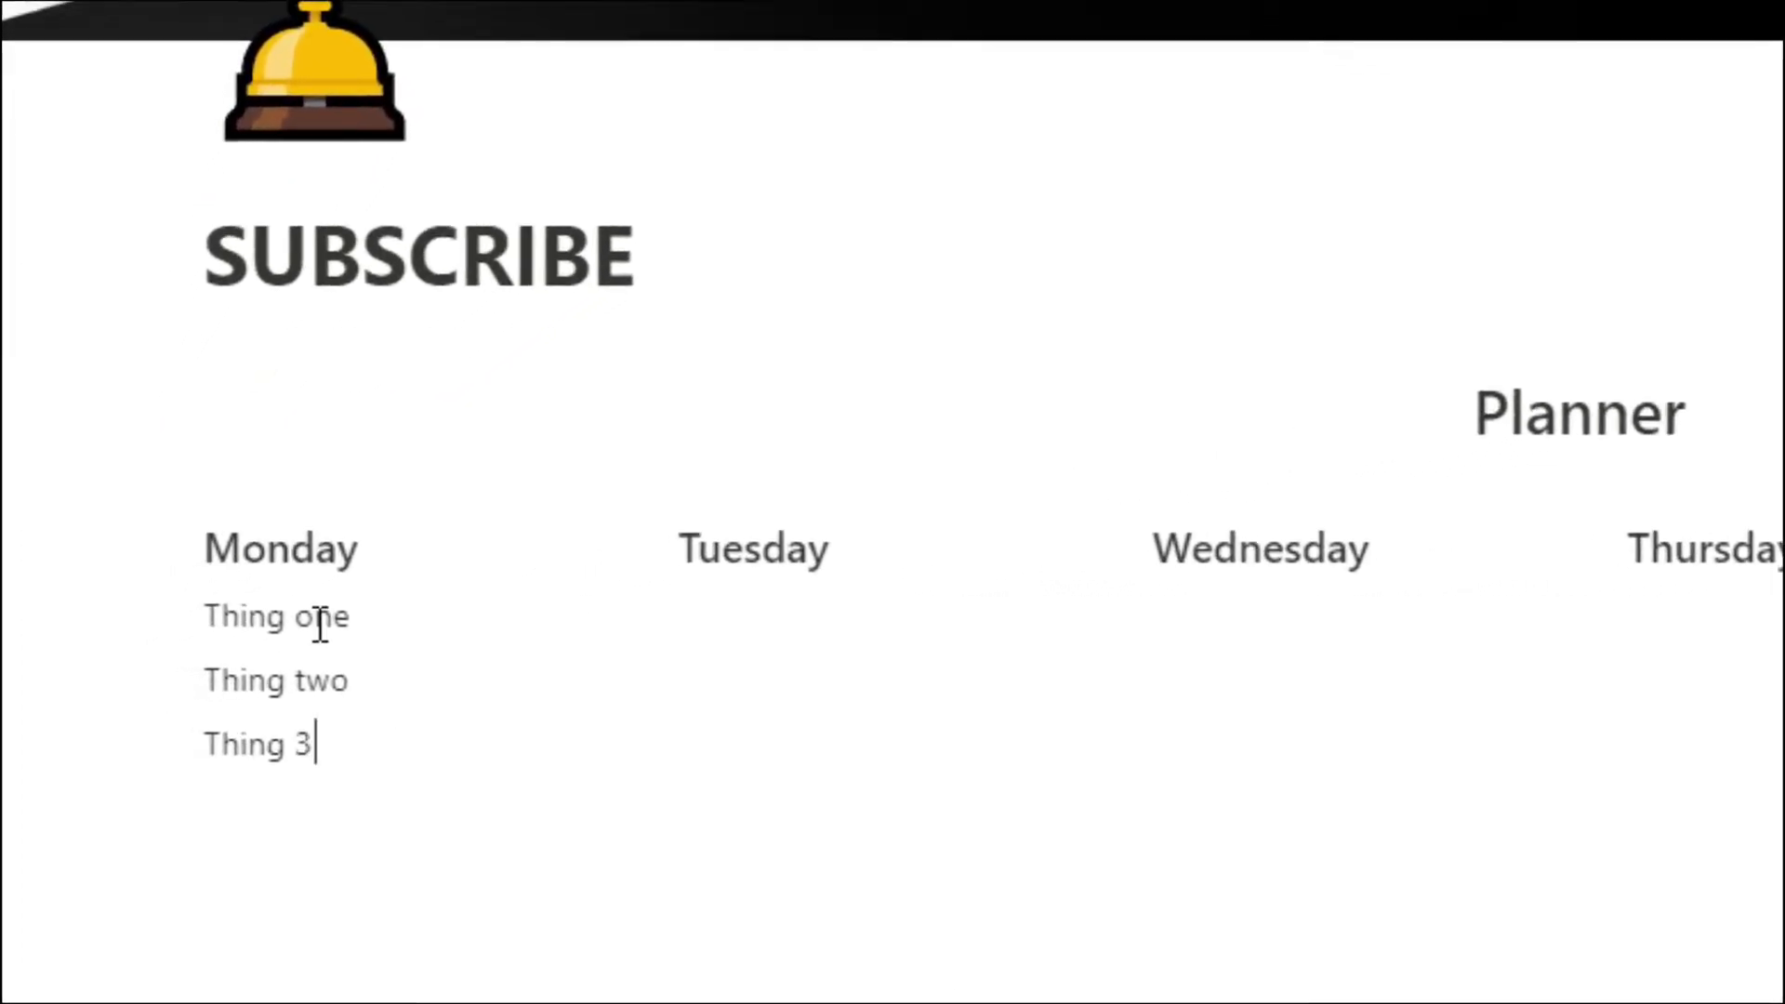
# Select Monday's three items, then the item lines across all seven day columns.
pyautogui.moveTo(318, 746); pyautogui.dragTo(309, 628)
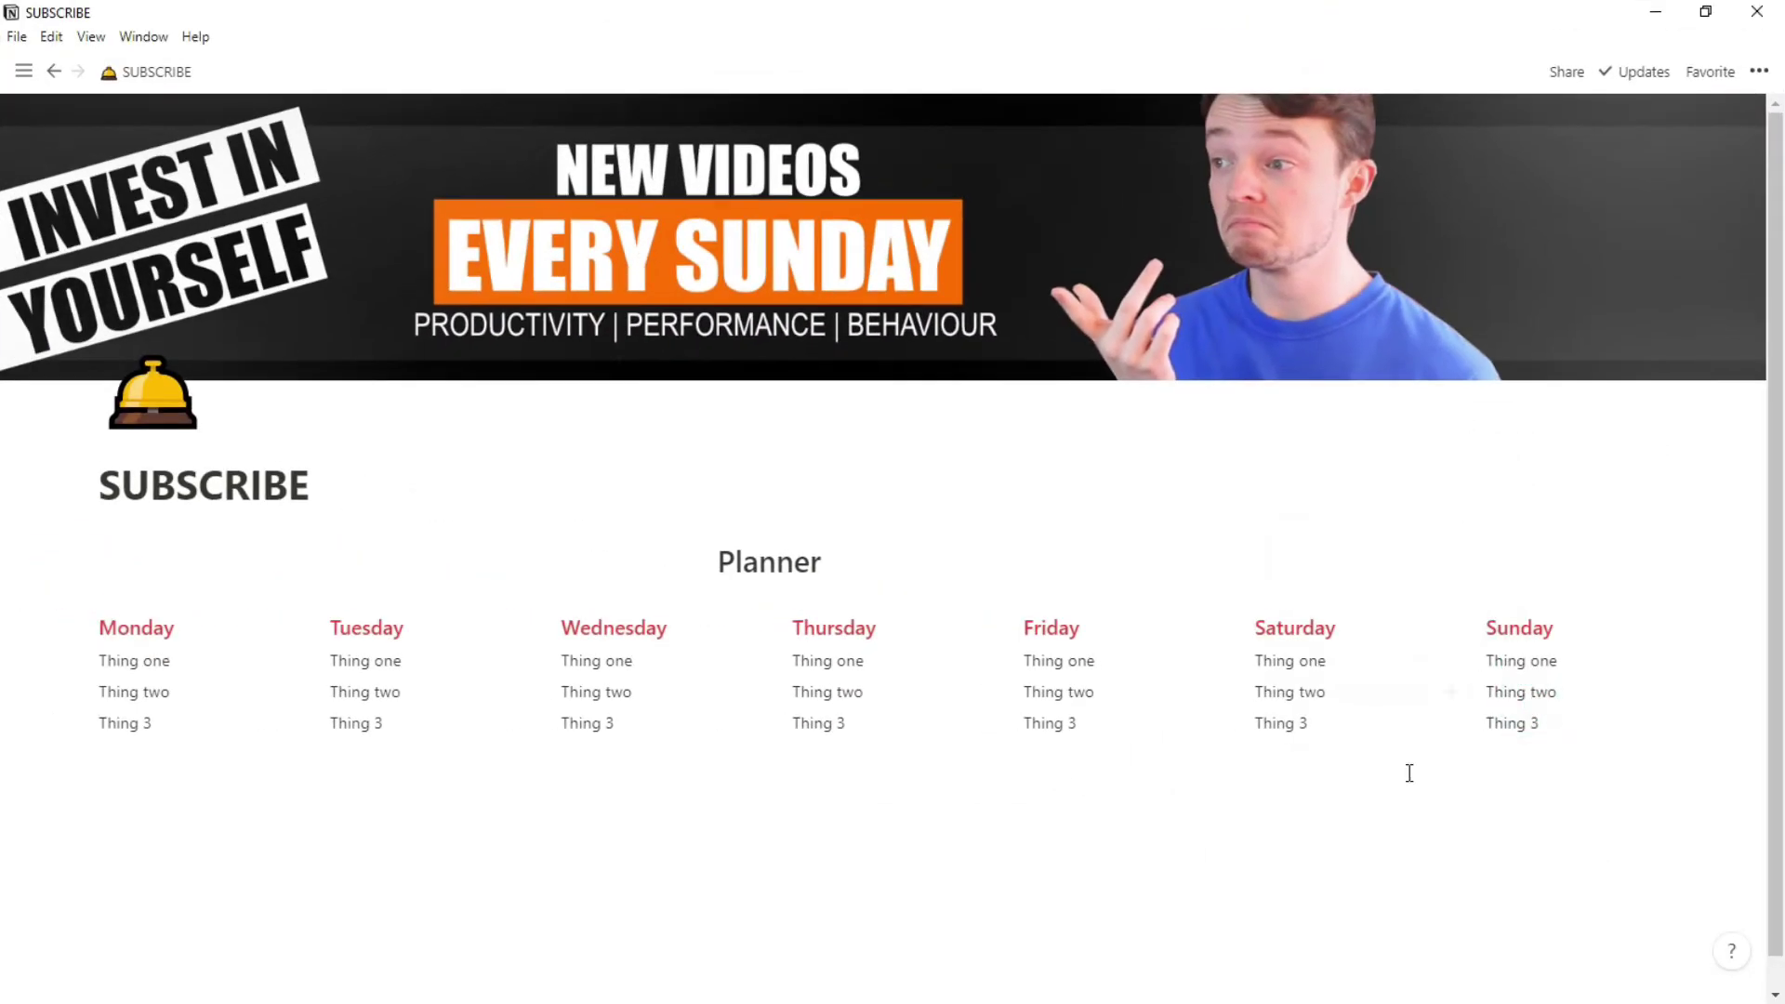
pyautogui.moveTo(135, 723); pyautogui.dragTo(1525, 671)
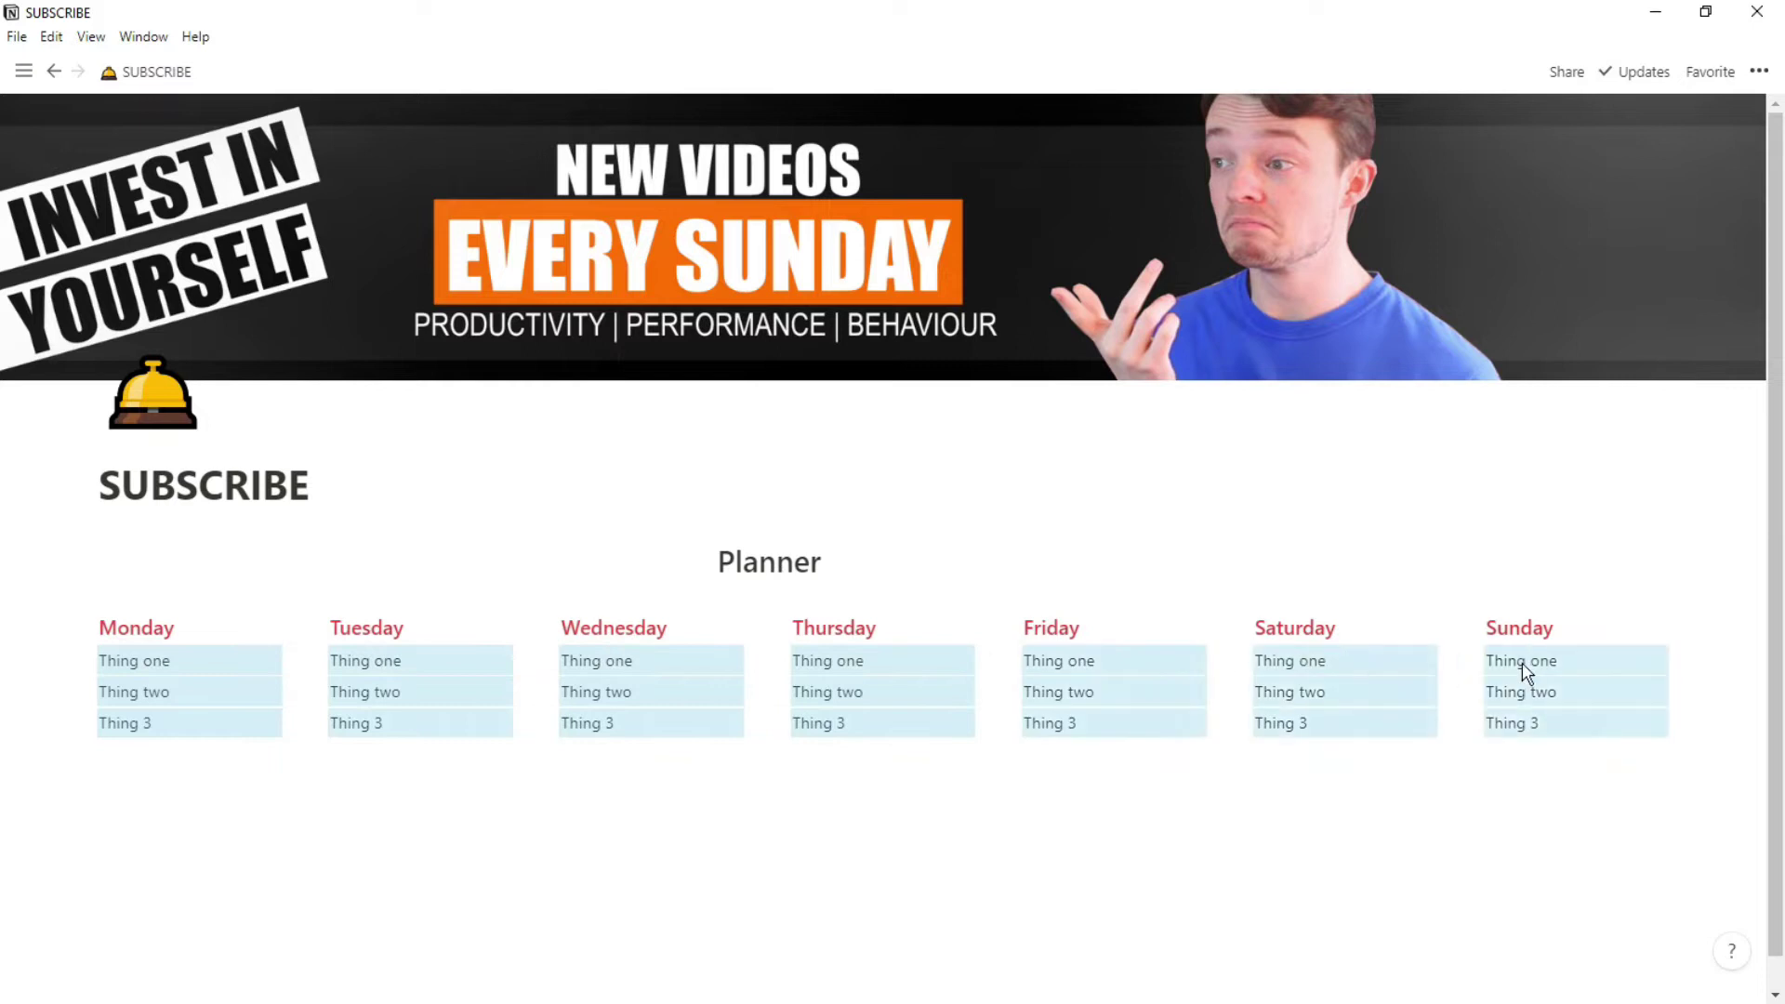
# Cycle the selected items through to-do, bulleted and numbered lists, ending as toggle lists.
pyautogui.hotkey('ctrl', 'shift', '4')
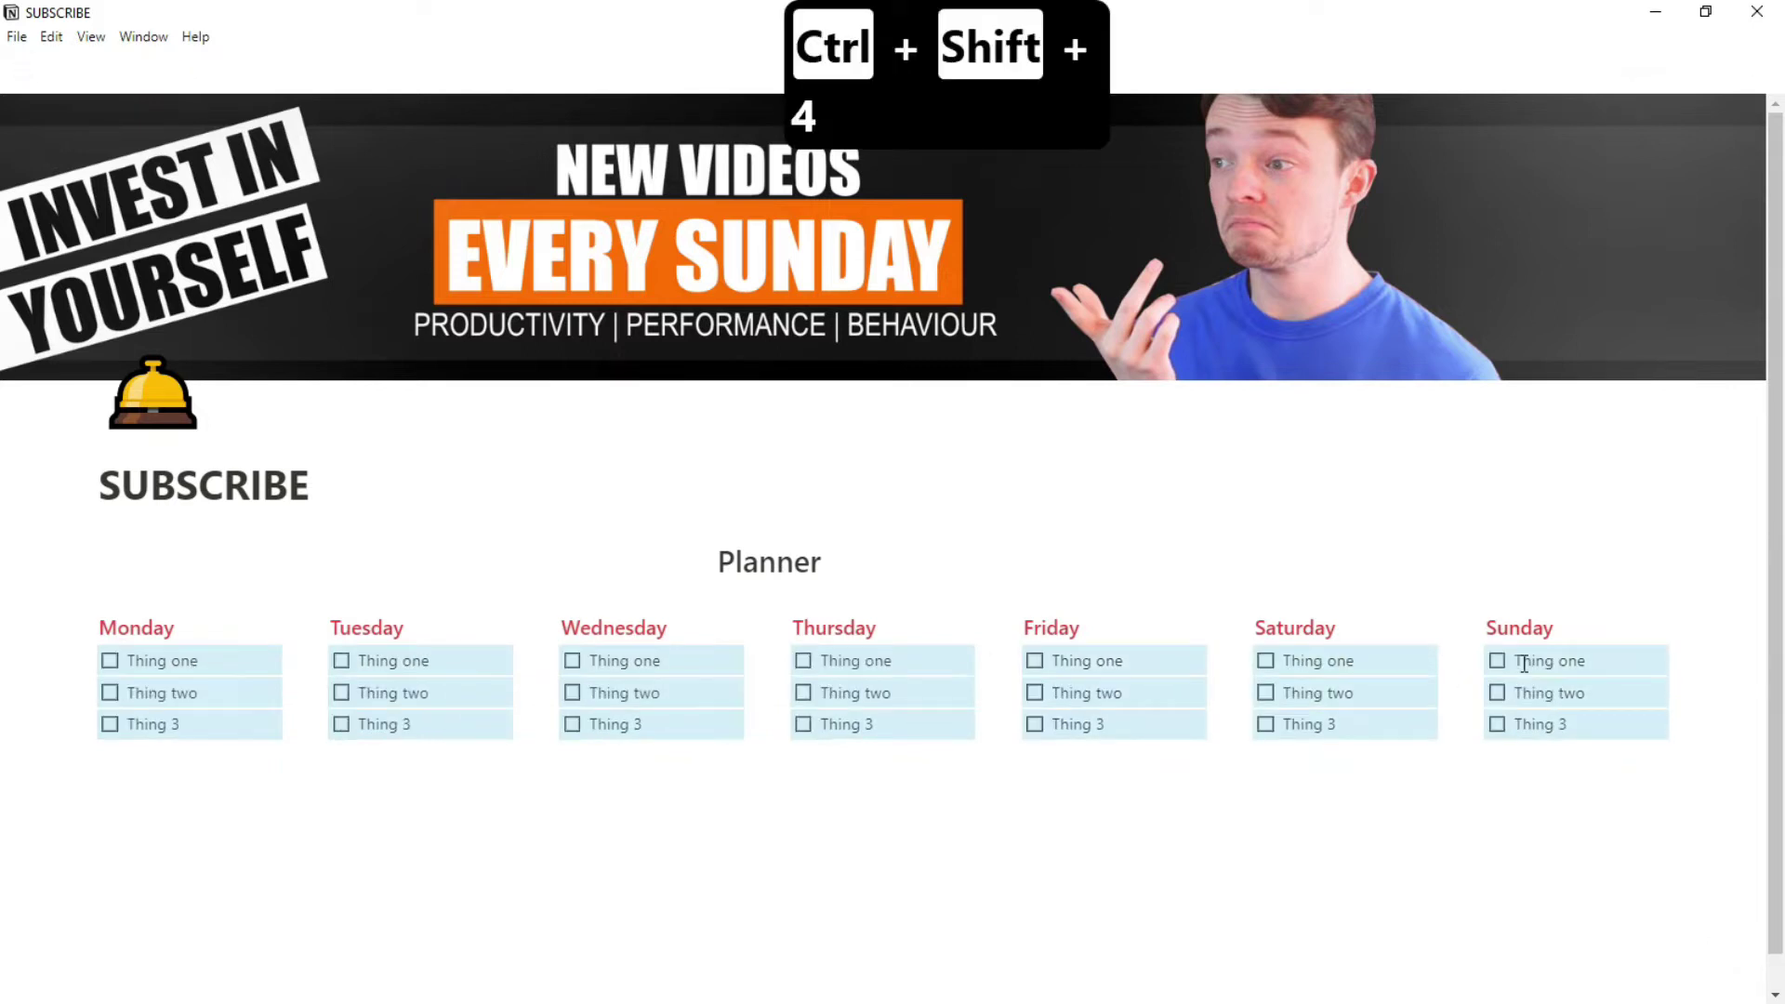
pyautogui.hotkey('ctrl', 'shift', '5')
pyautogui.hotkey('ctrl', 'shift', '6')
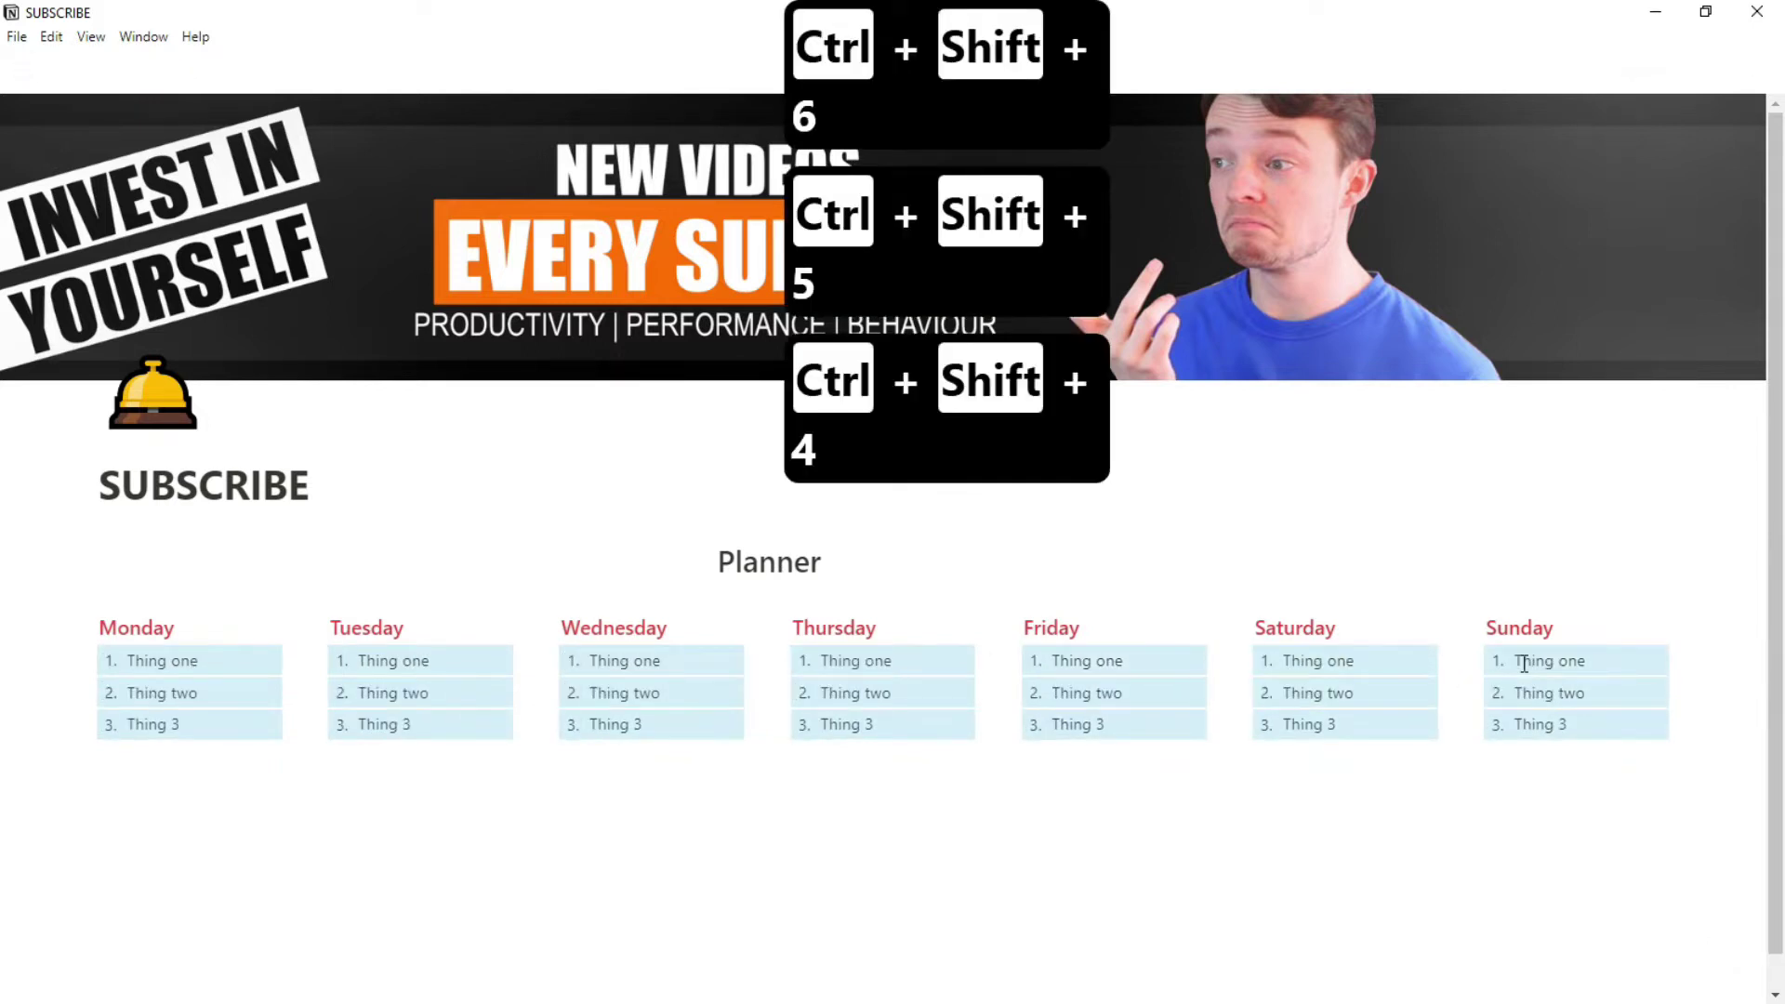
pyautogui.hotkey('ctrl', 'shift', '7')
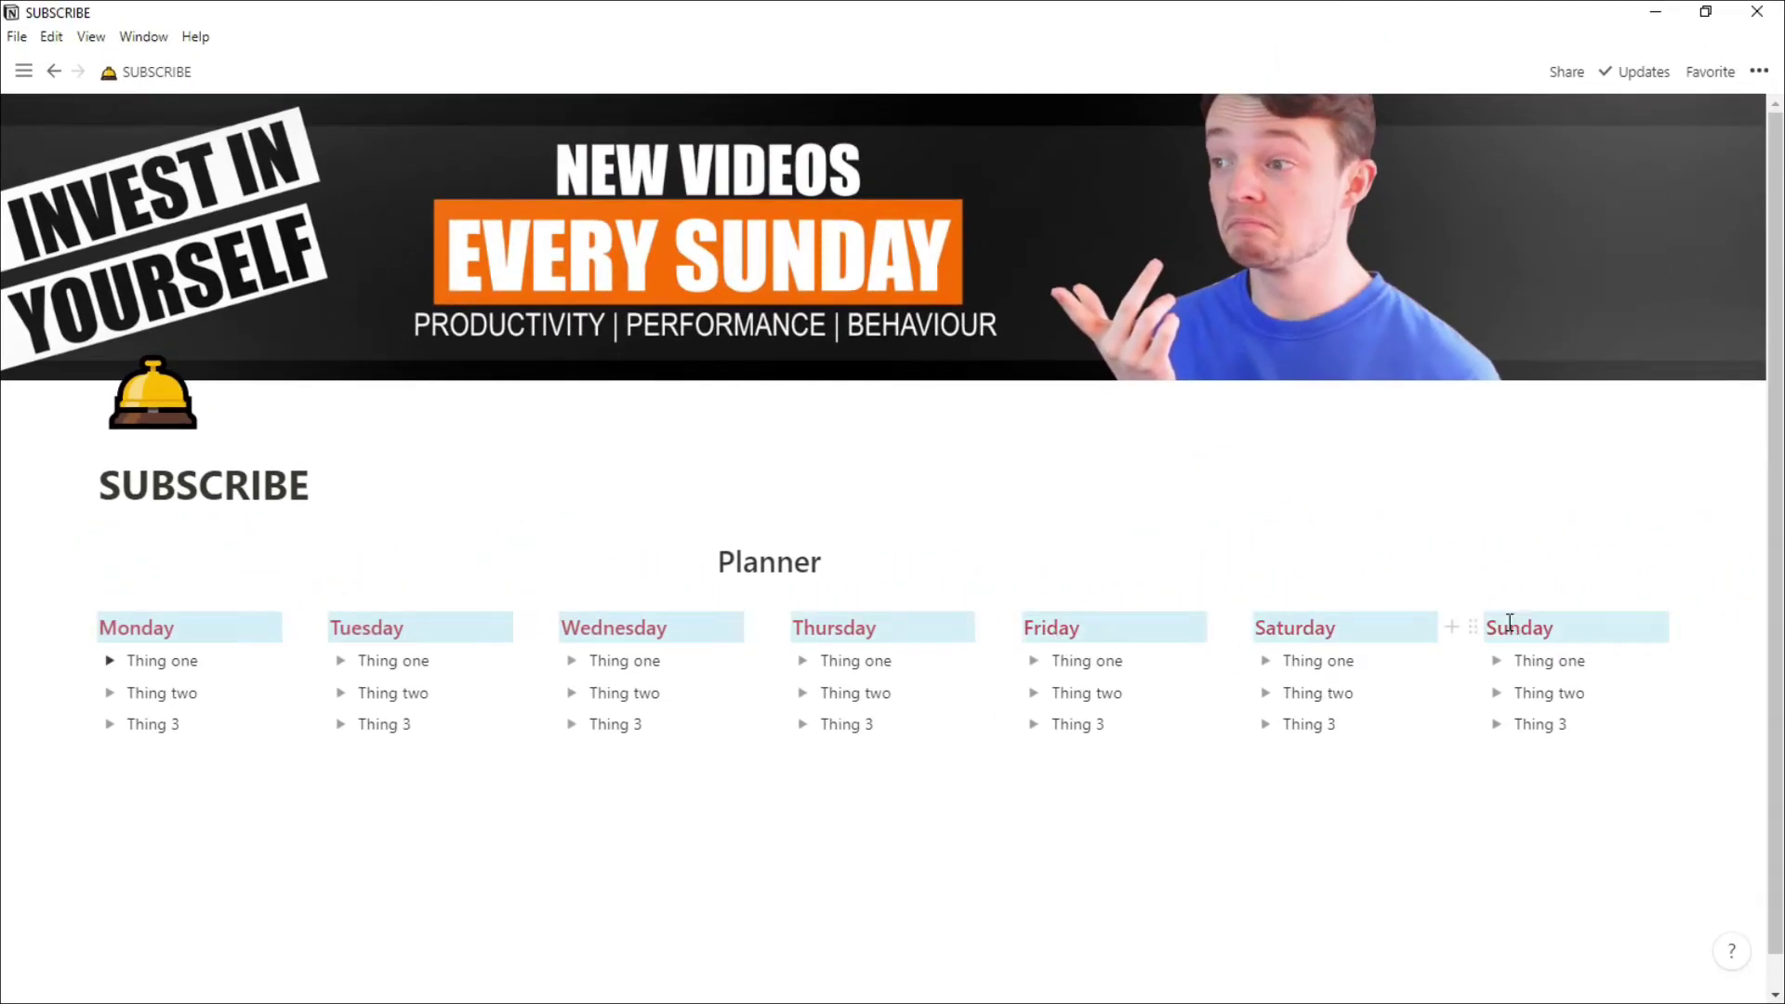
# Turn the seven day headings into toggles and nest Monday through Thursday's items inside them.
pyautogui.hotkey('ctrl', 'shift', '7')
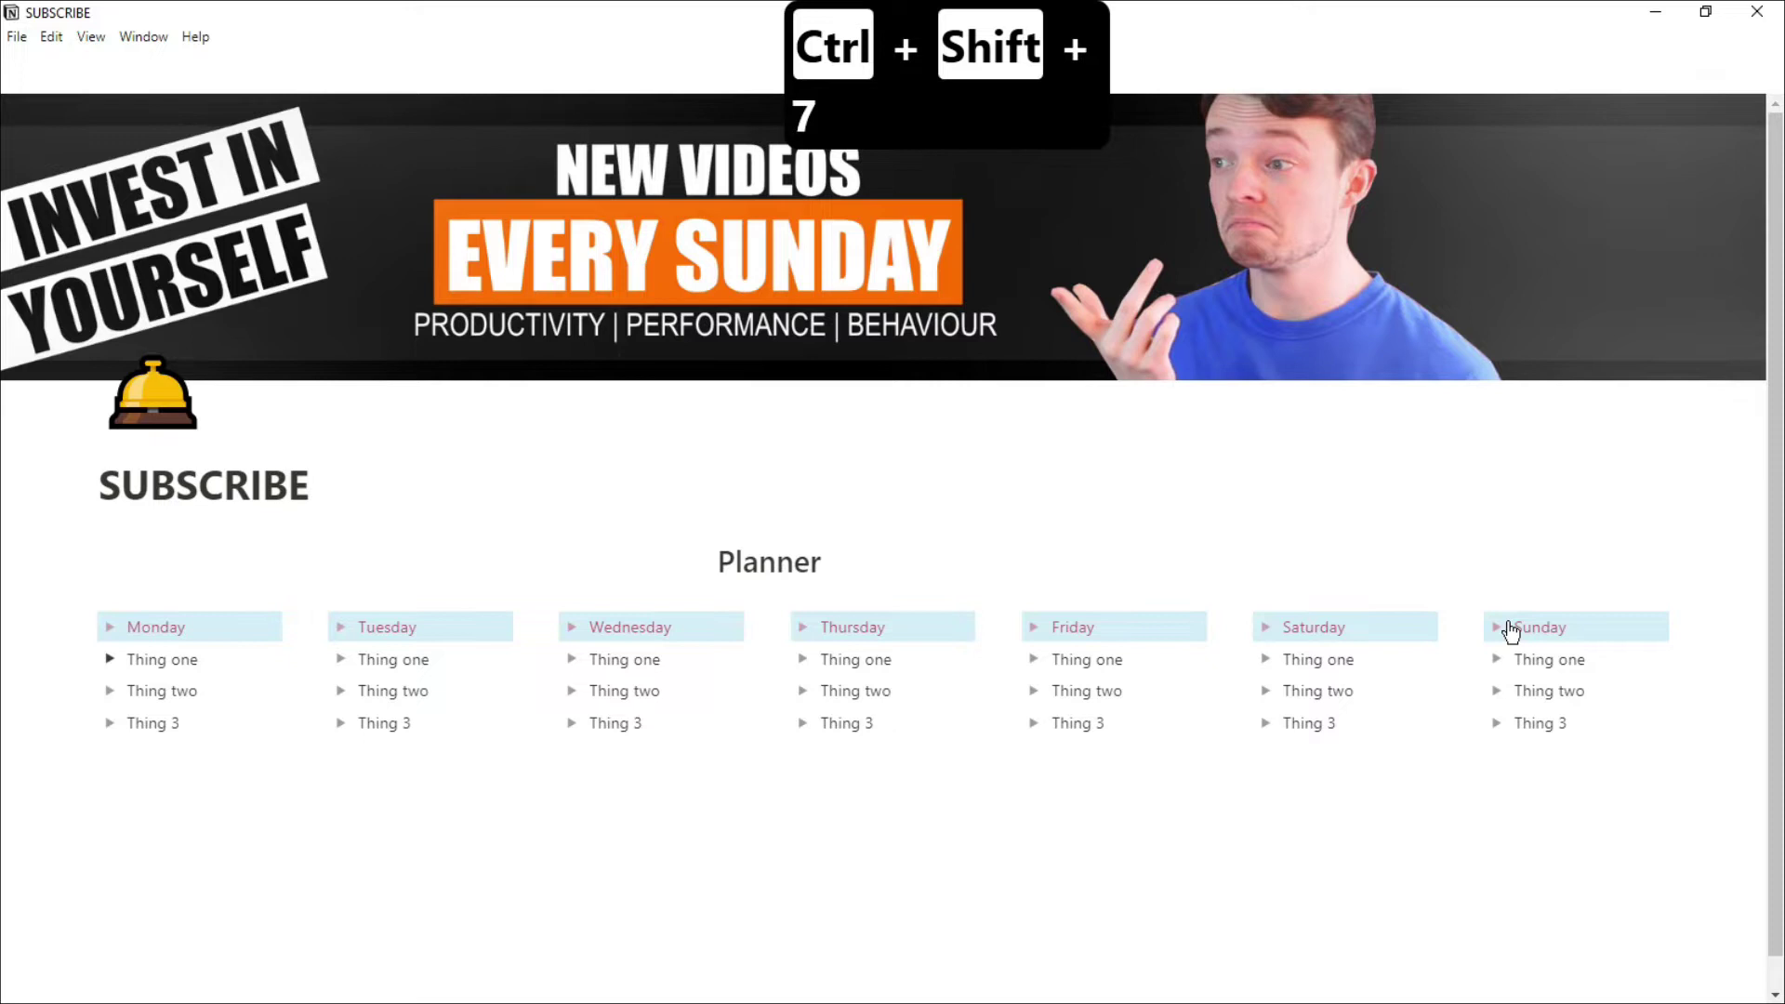
pyautogui.click(152, 629)
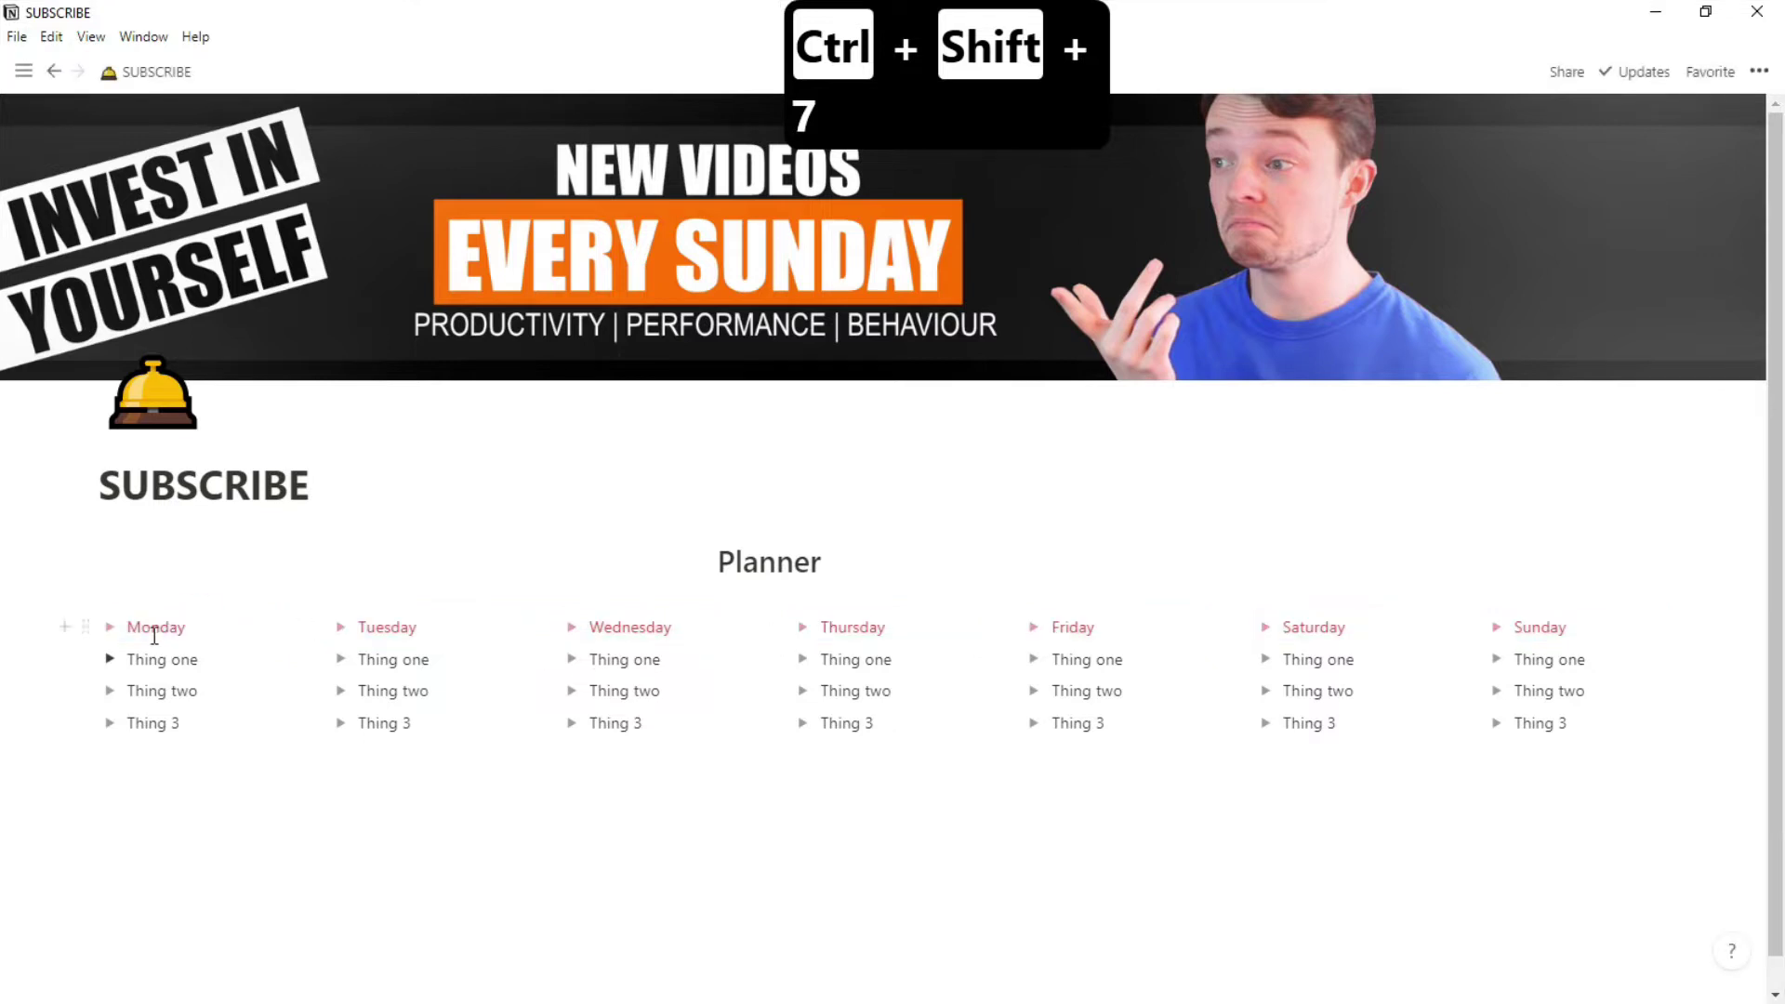
pyautogui.moveTo(242, 739); pyautogui.dragTo(131, 690)
pyautogui.press('Tab')
pyautogui.moveTo(387, 722); pyautogui.dragTo(353, 655)
pyautogui.press('Tab')
pyautogui.moveTo(573, 733); pyautogui.dragTo(595, 655)
pyautogui.press('Tab')
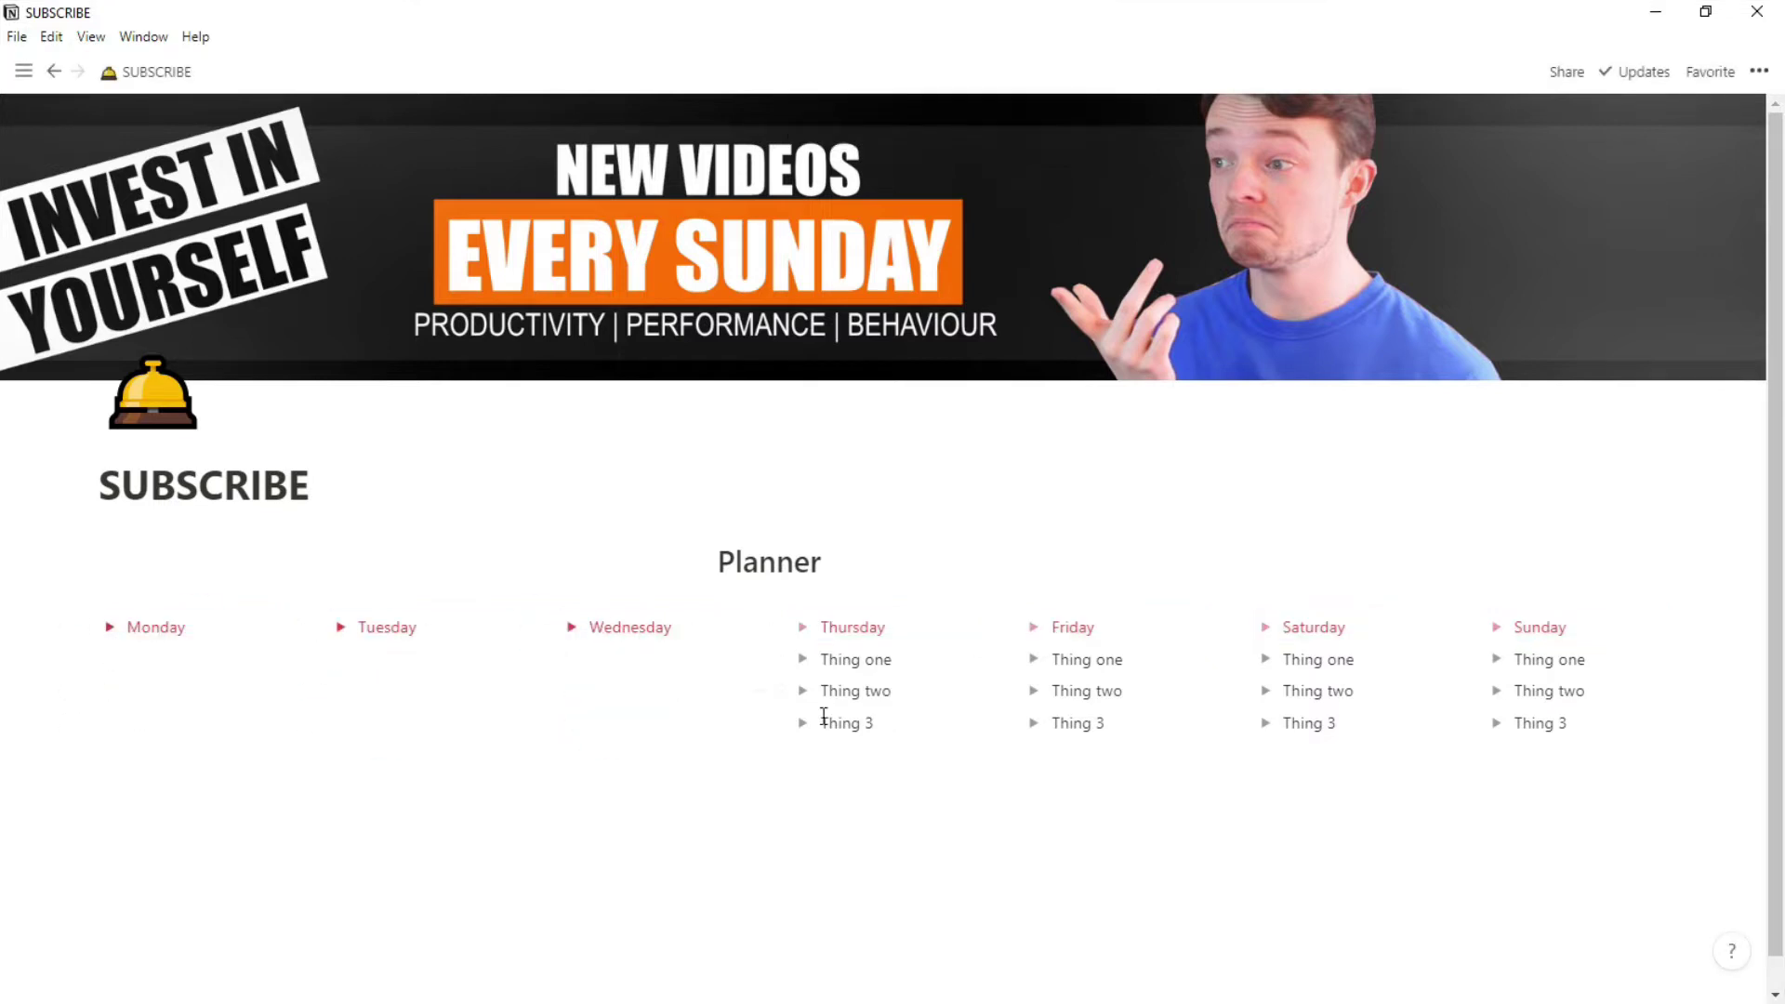
pyautogui.moveTo(821, 717); pyautogui.dragTo(925, 661)
pyautogui.press('Tab')
# Nest Friday, Saturday and Sunday's items in their toggles, then expand and collapse Monday and Tuesday.
pyautogui.moveTo(1125, 735); pyautogui.dragTo(1051, 655)
pyautogui.press('Tab')
pyautogui.moveTo(1296, 697); pyautogui.dragTo(1358, 734)
pyautogui.moveTo(1251, 691); pyautogui.dragTo(1295, 631)
pyautogui.moveTo(1580, 739); pyautogui.dragTo(1525, 658)
pyautogui.moveTo(1482, 691); pyautogui.dragTo(1514, 629)
pyautogui.click(117, 629)
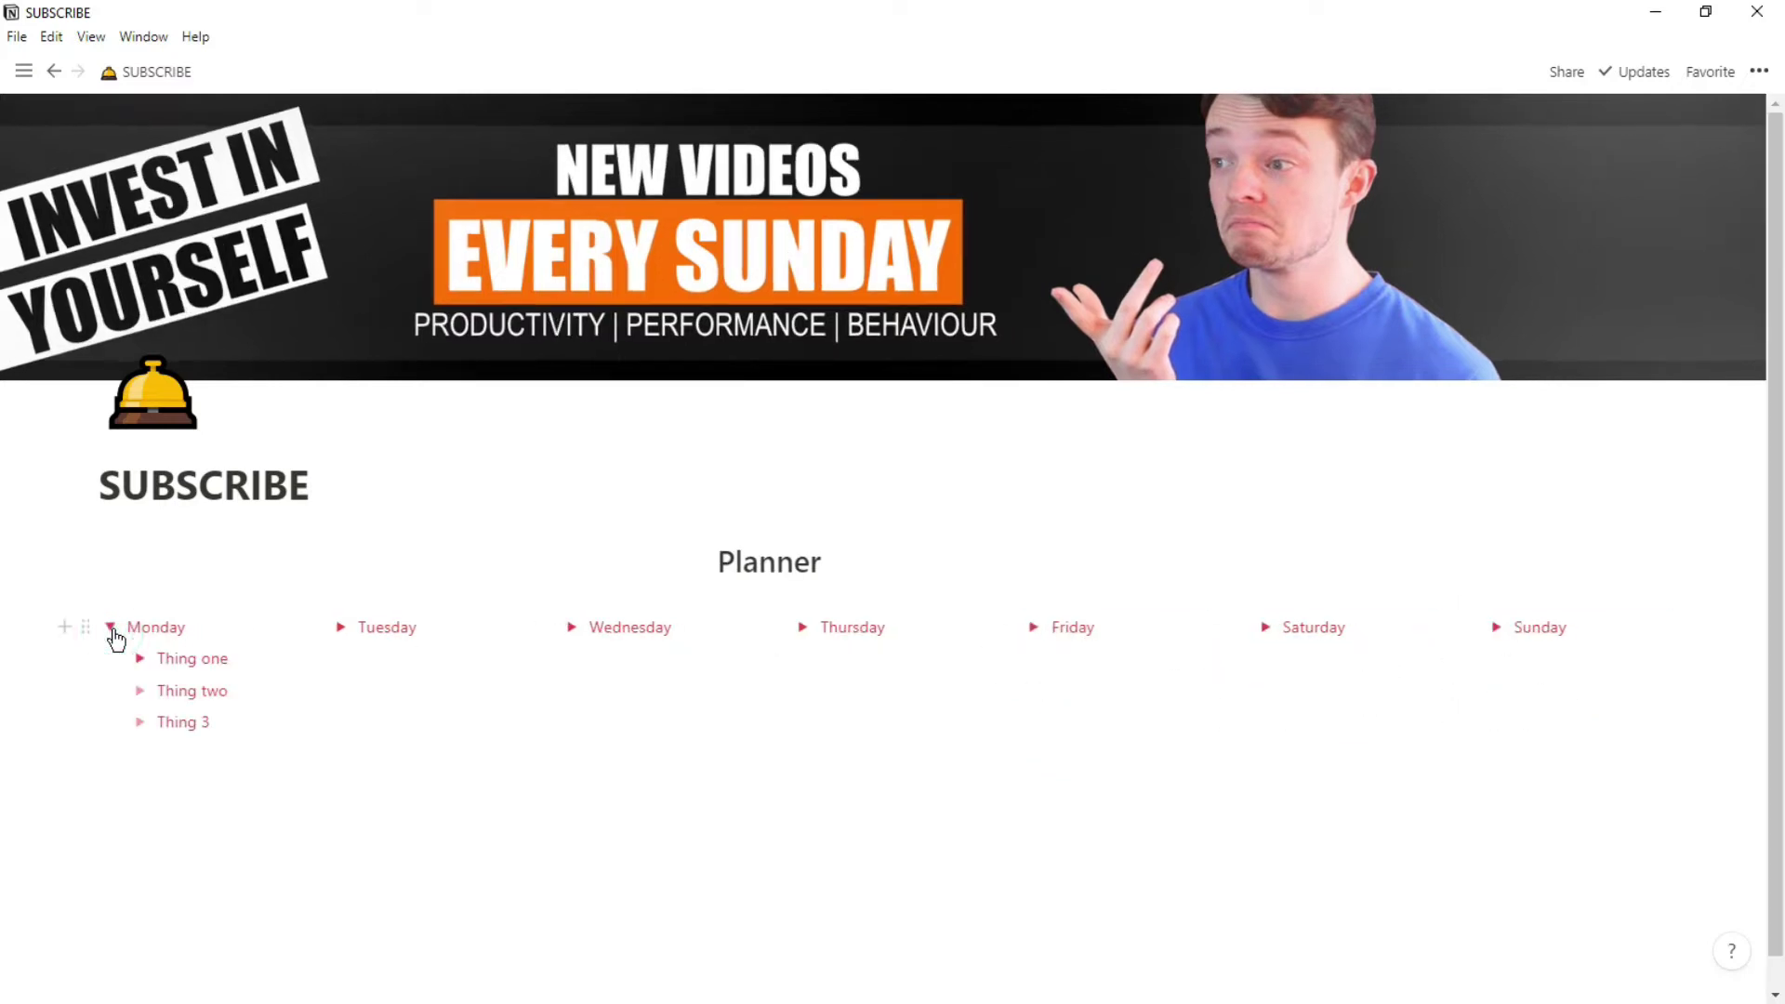
pyautogui.click(113, 629)
pyautogui.click(350, 629)
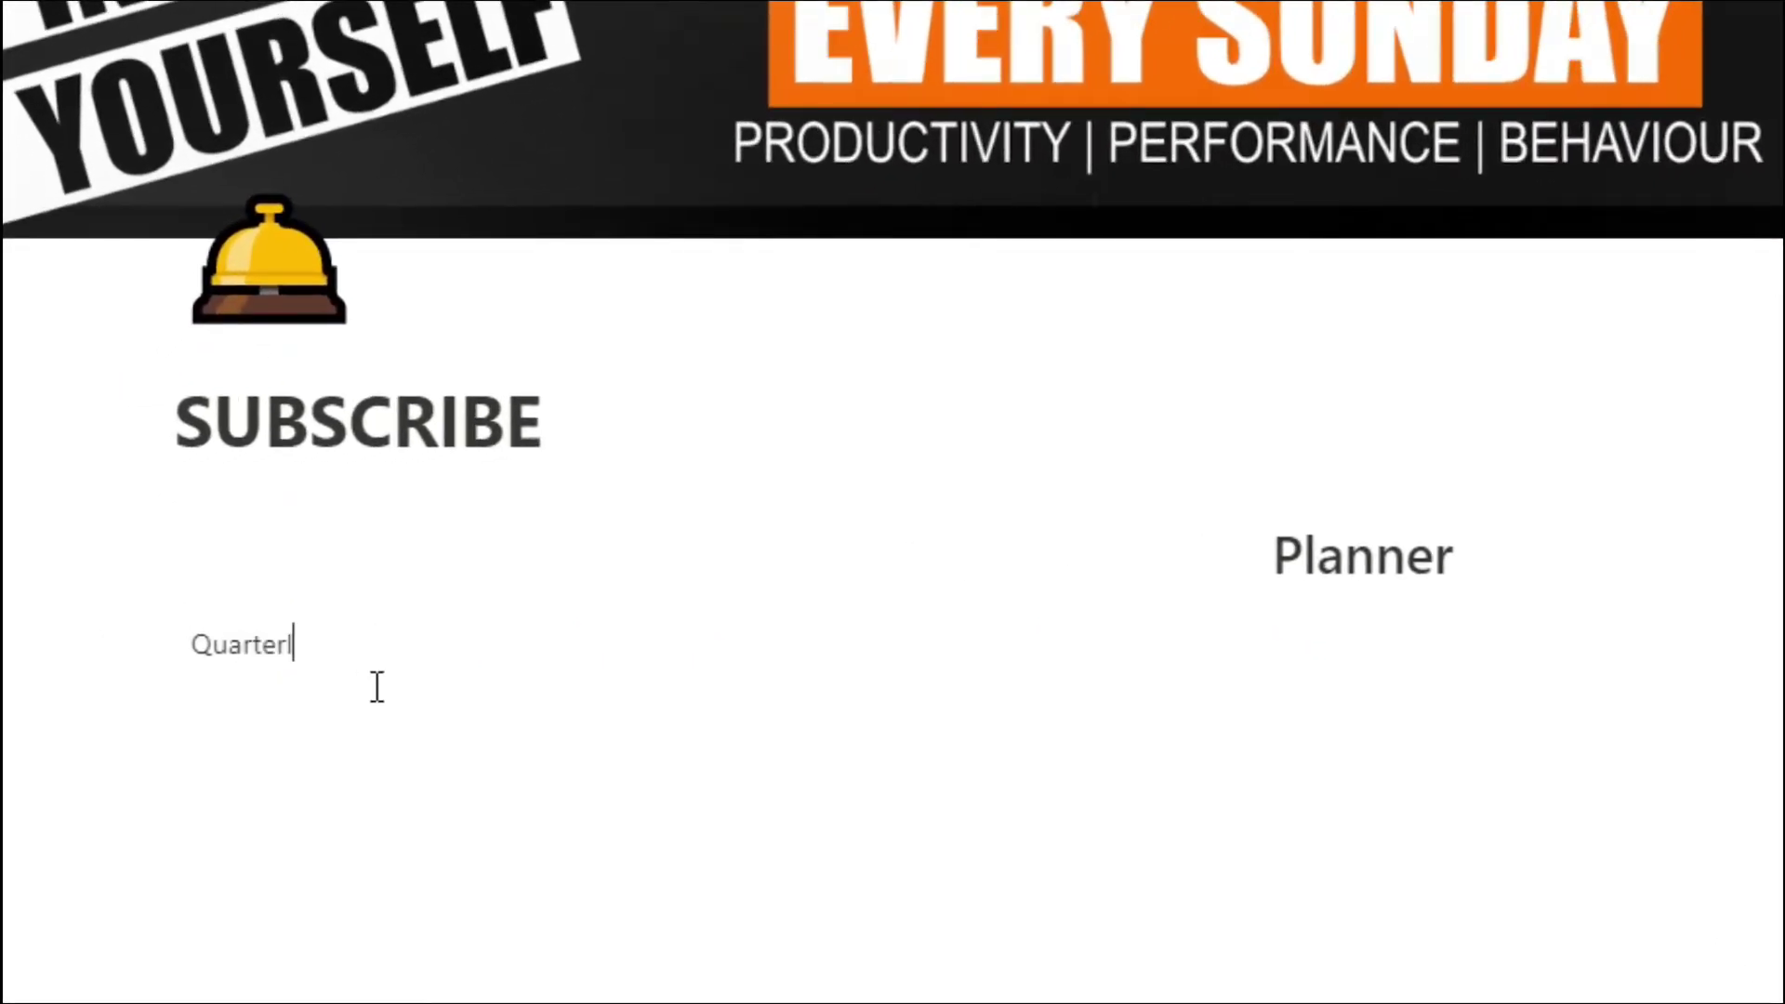
# Add 'Quarterly' as a red heading.
pyautogui.write('terly/red')
pyautogui.press('Return')
pyautogui.hotkey('ctrl', 'alt', '2')
pyautogui.press('Return')
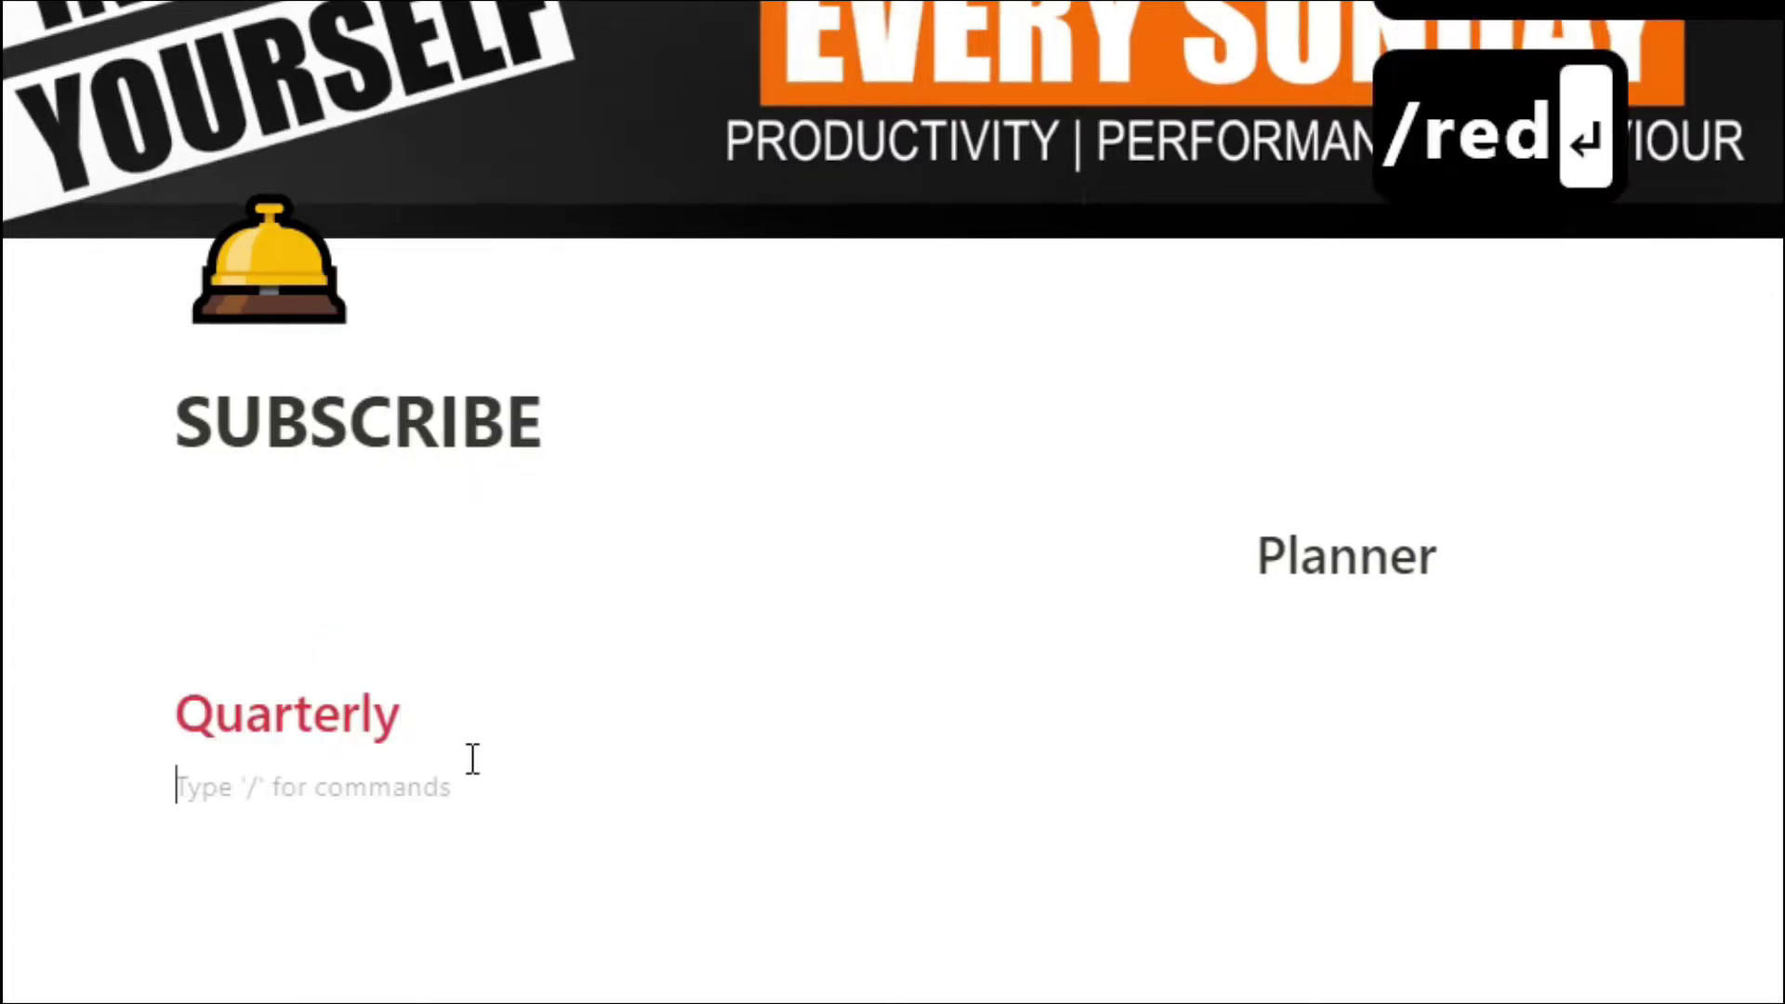
# Add a 'January' heading followed by lines Week 1, Week 2, Week 3 and Week 4.
pyautogui.hotkey('ctrl', 'shift', '1')
pyautogui.write('January')
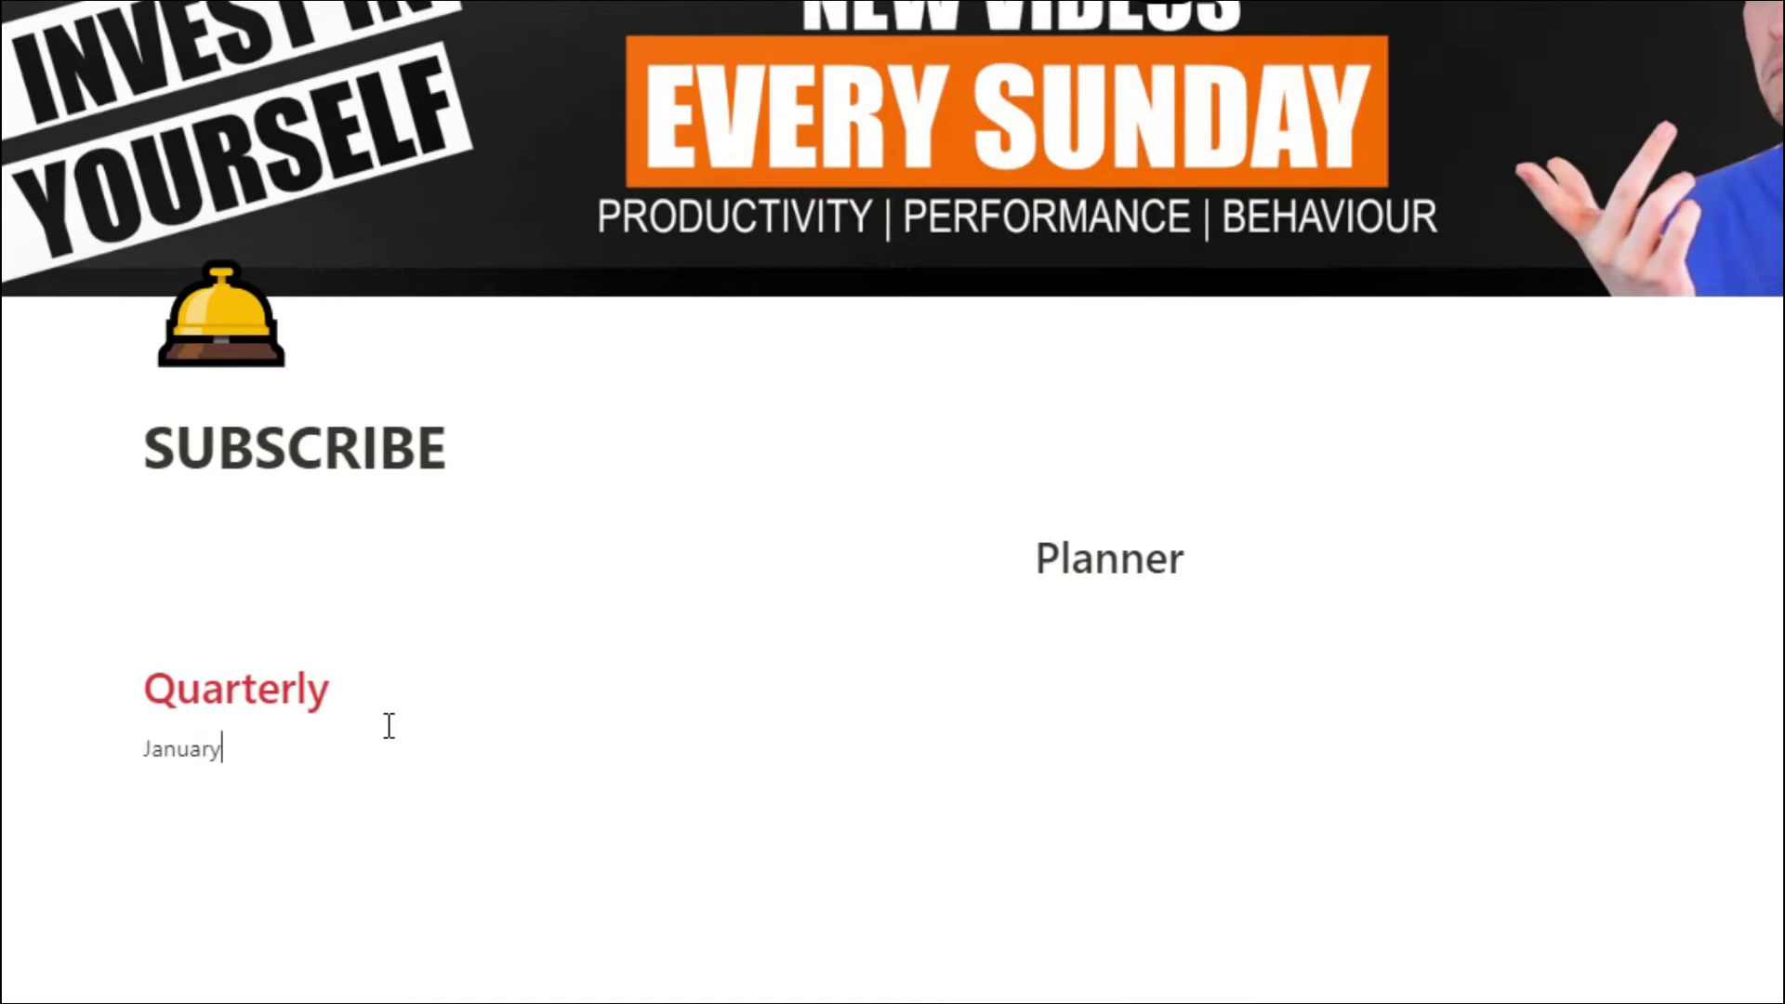
pyautogui.press('Return')
pyautogui.write('Week 1')
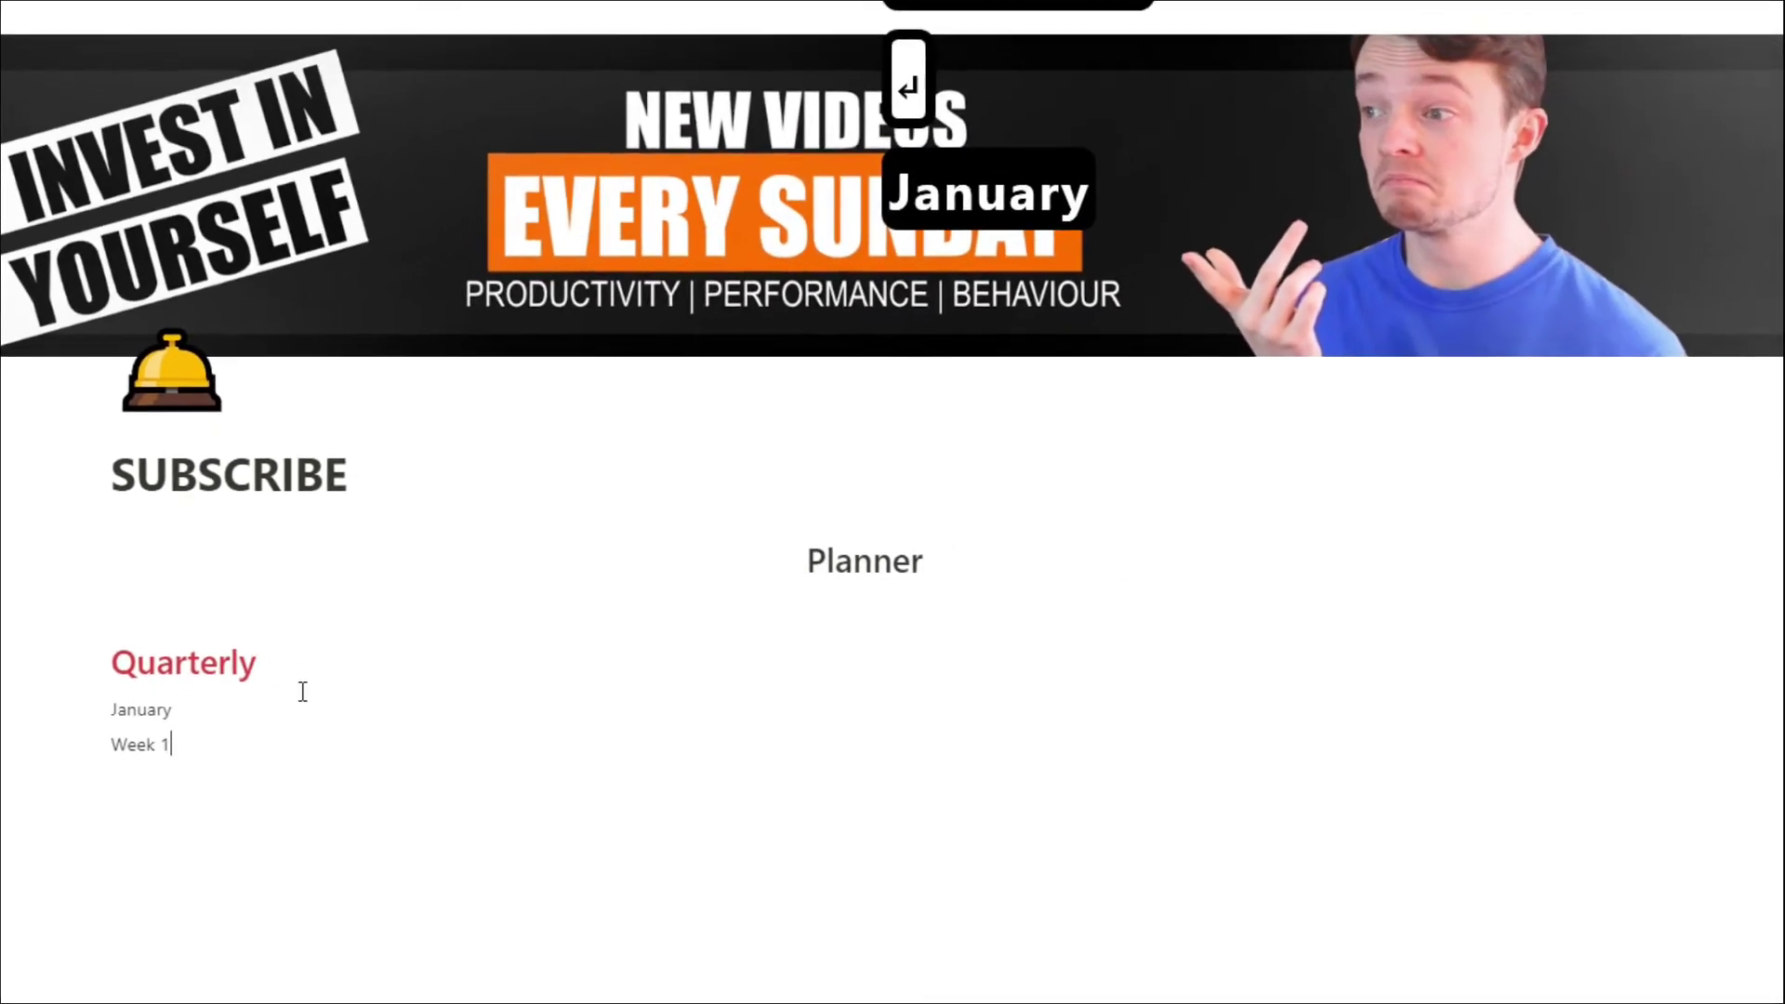
pyautogui.press('Return')
pyautogui.write('Week 2')
pyautogui.press('Return')
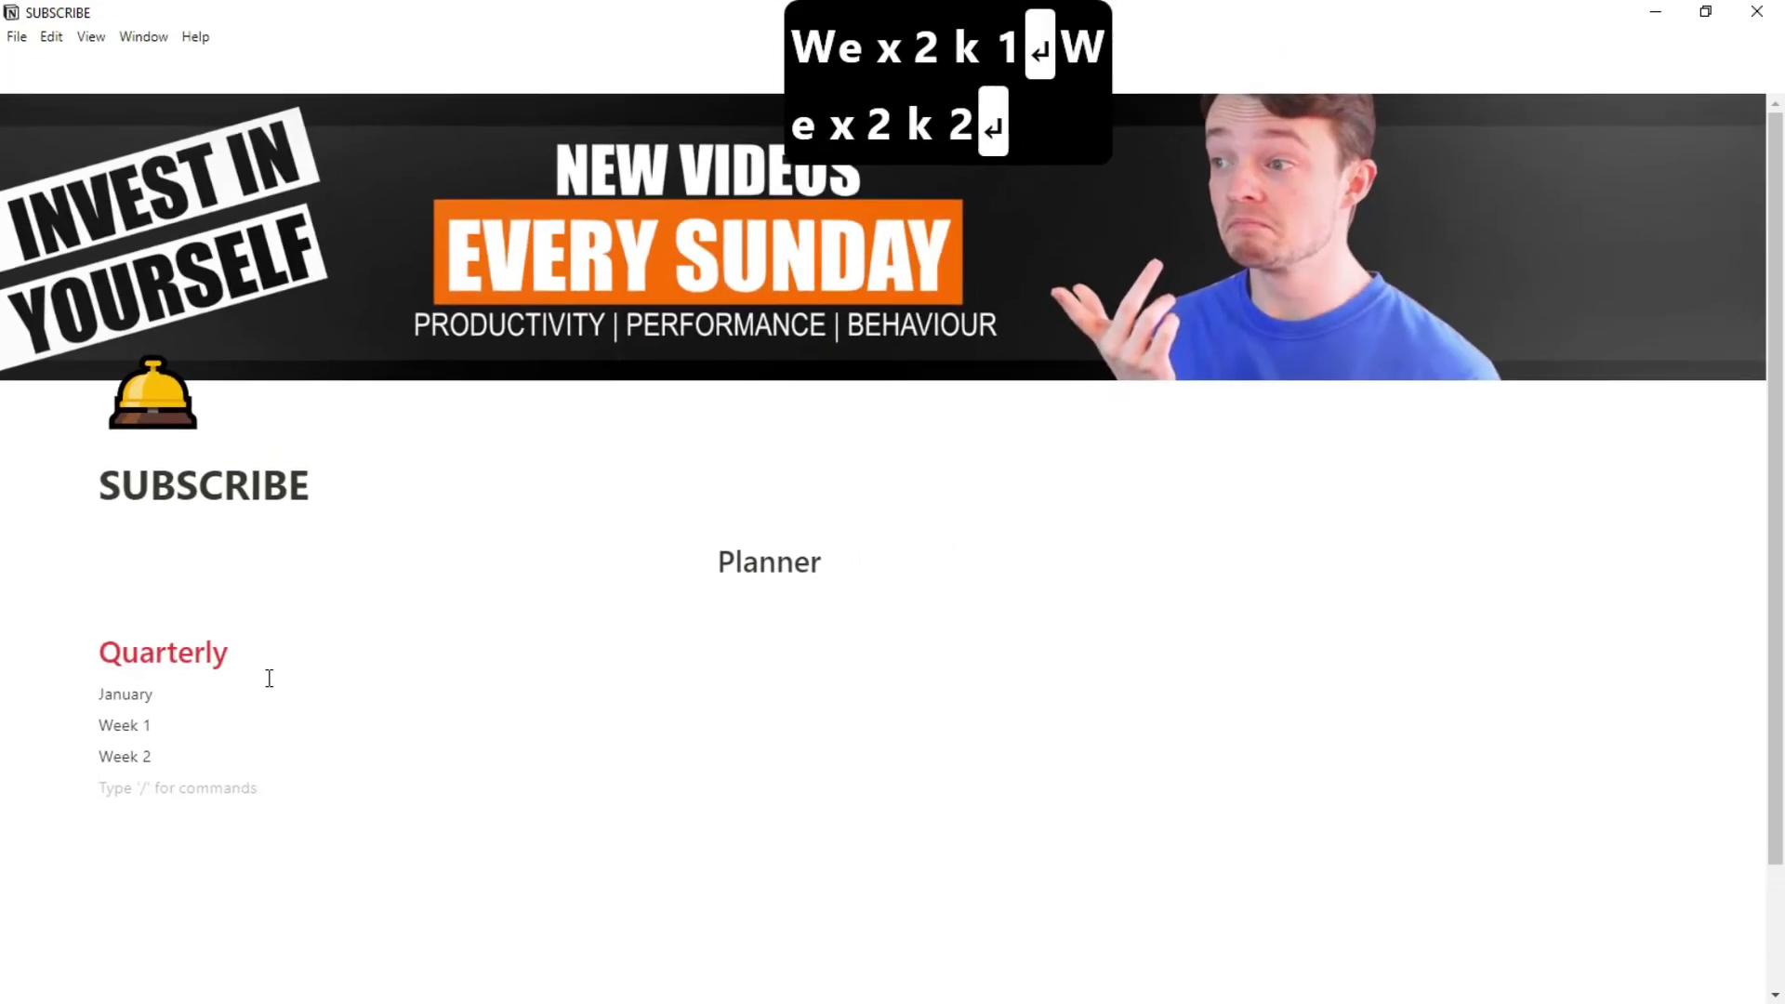
pyautogui.write('Week 3')
pyautogui.press('Return')
pyautogui.write('Week ')
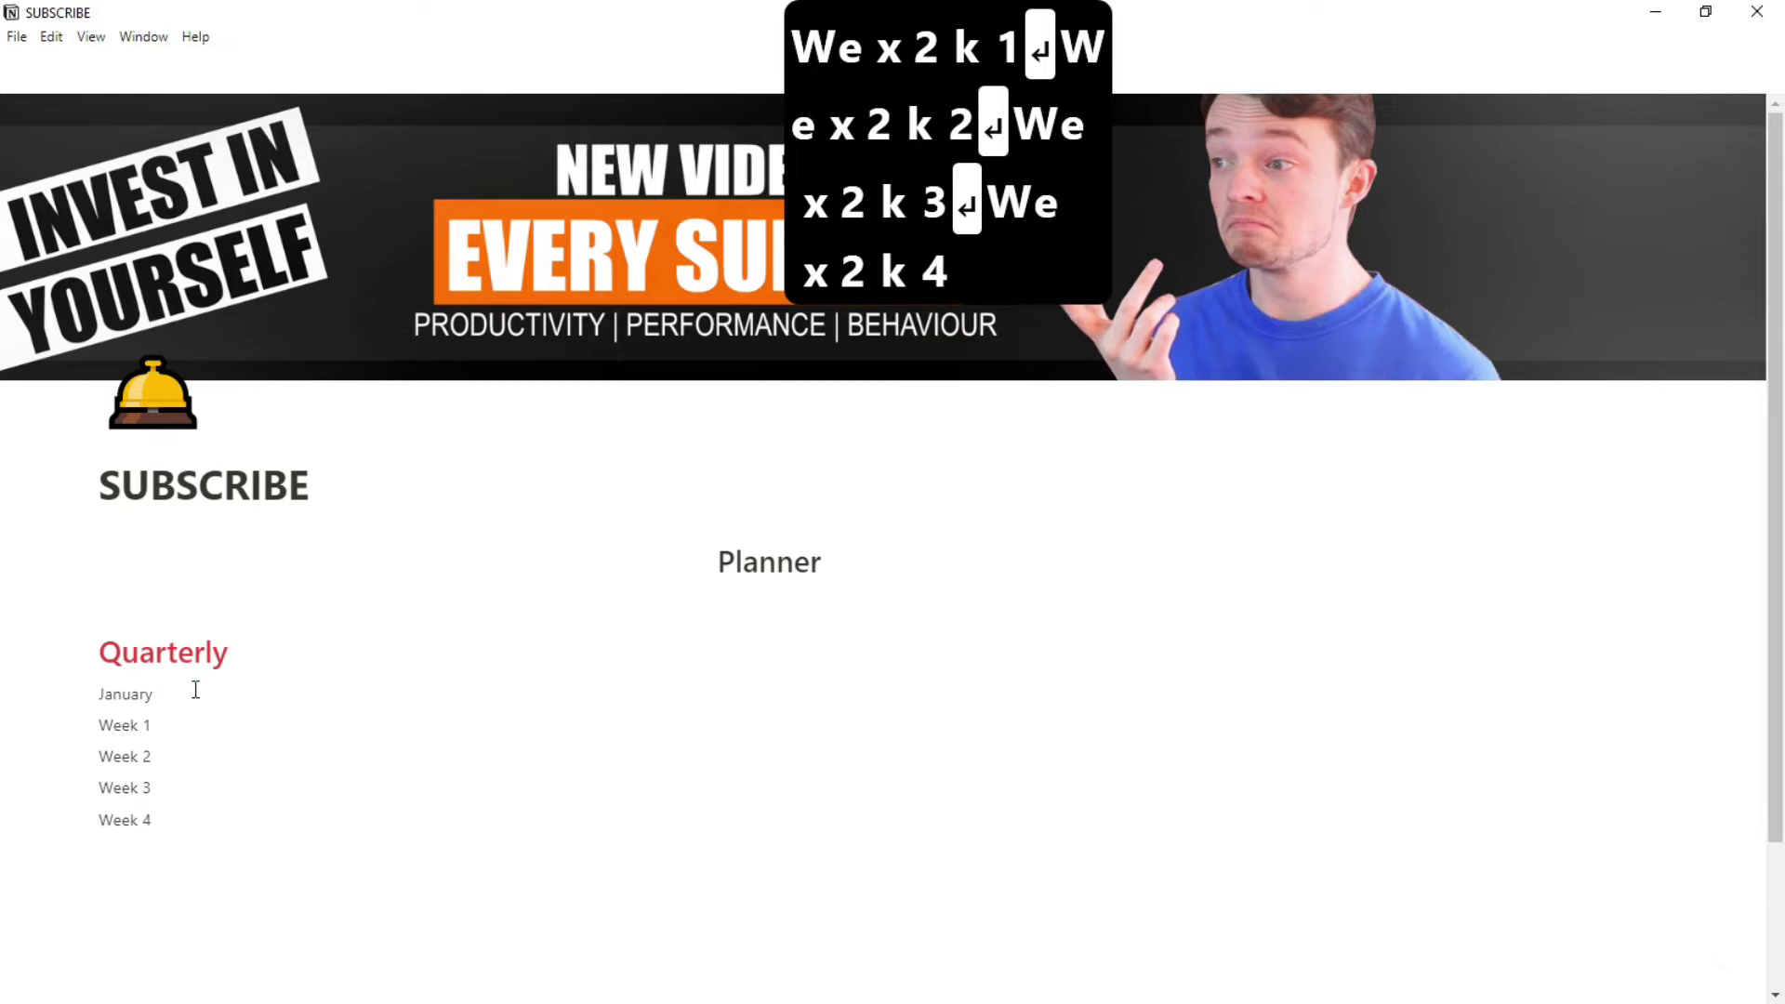
pyautogui.write('4')
# Make January a Heading 2 with a gray background and select the four Week lines.
pyautogui.click(187, 693)
pyautogui.hotkey('ctrl', 'shift', '2')
pyautogui.click(88, 720)
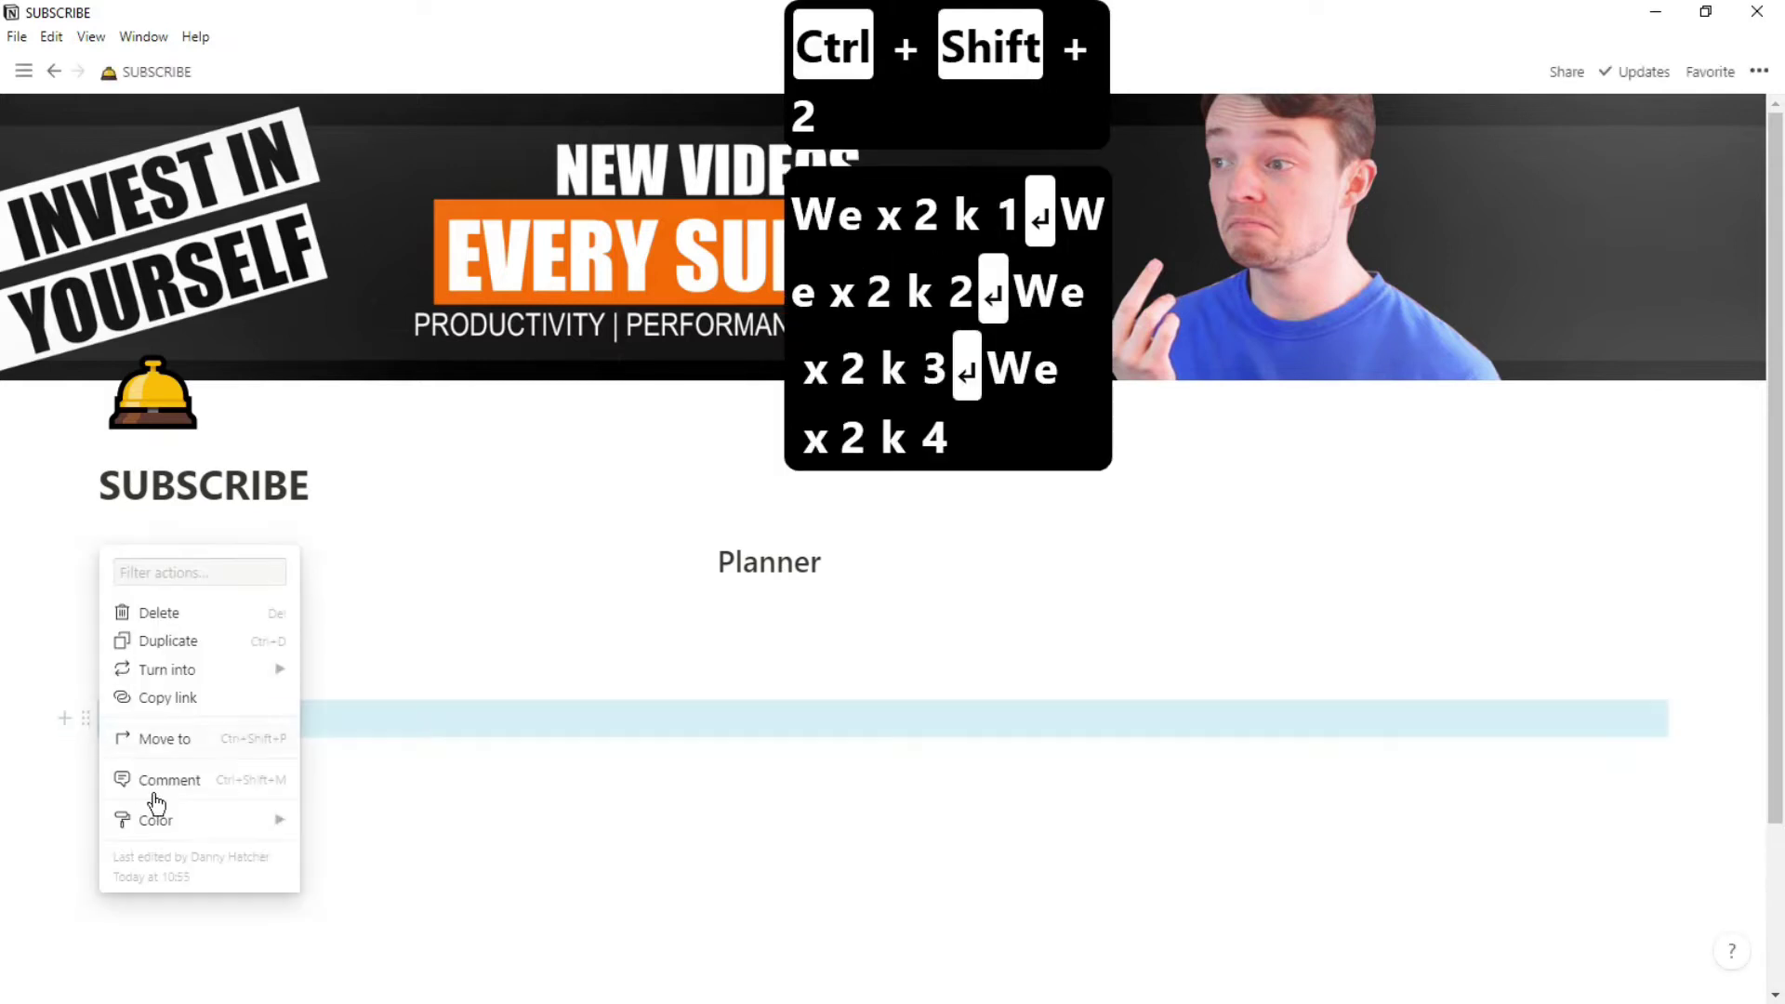
pyautogui.moveTo(176, 827)
pyautogui.click(347, 793)
pyautogui.moveTo(147, 842); pyautogui.dragTo(120, 754)
# Make Week 1–4 Heading 3 lines, adding blank lines after Week 1 and Week 2.
pyautogui.hotkey('ctrl', 'shift', '3')
pyautogui.scroll(-2, 140, 651)
pyautogui.click(176, 582)
pyautogui.press('Return')
pyautogui.press('Down')
pyautogui.press('End')
pyautogui.press('Return')
pyautogui.press('Down')
pyautogui.press('End')
pyautogui.press('Return')
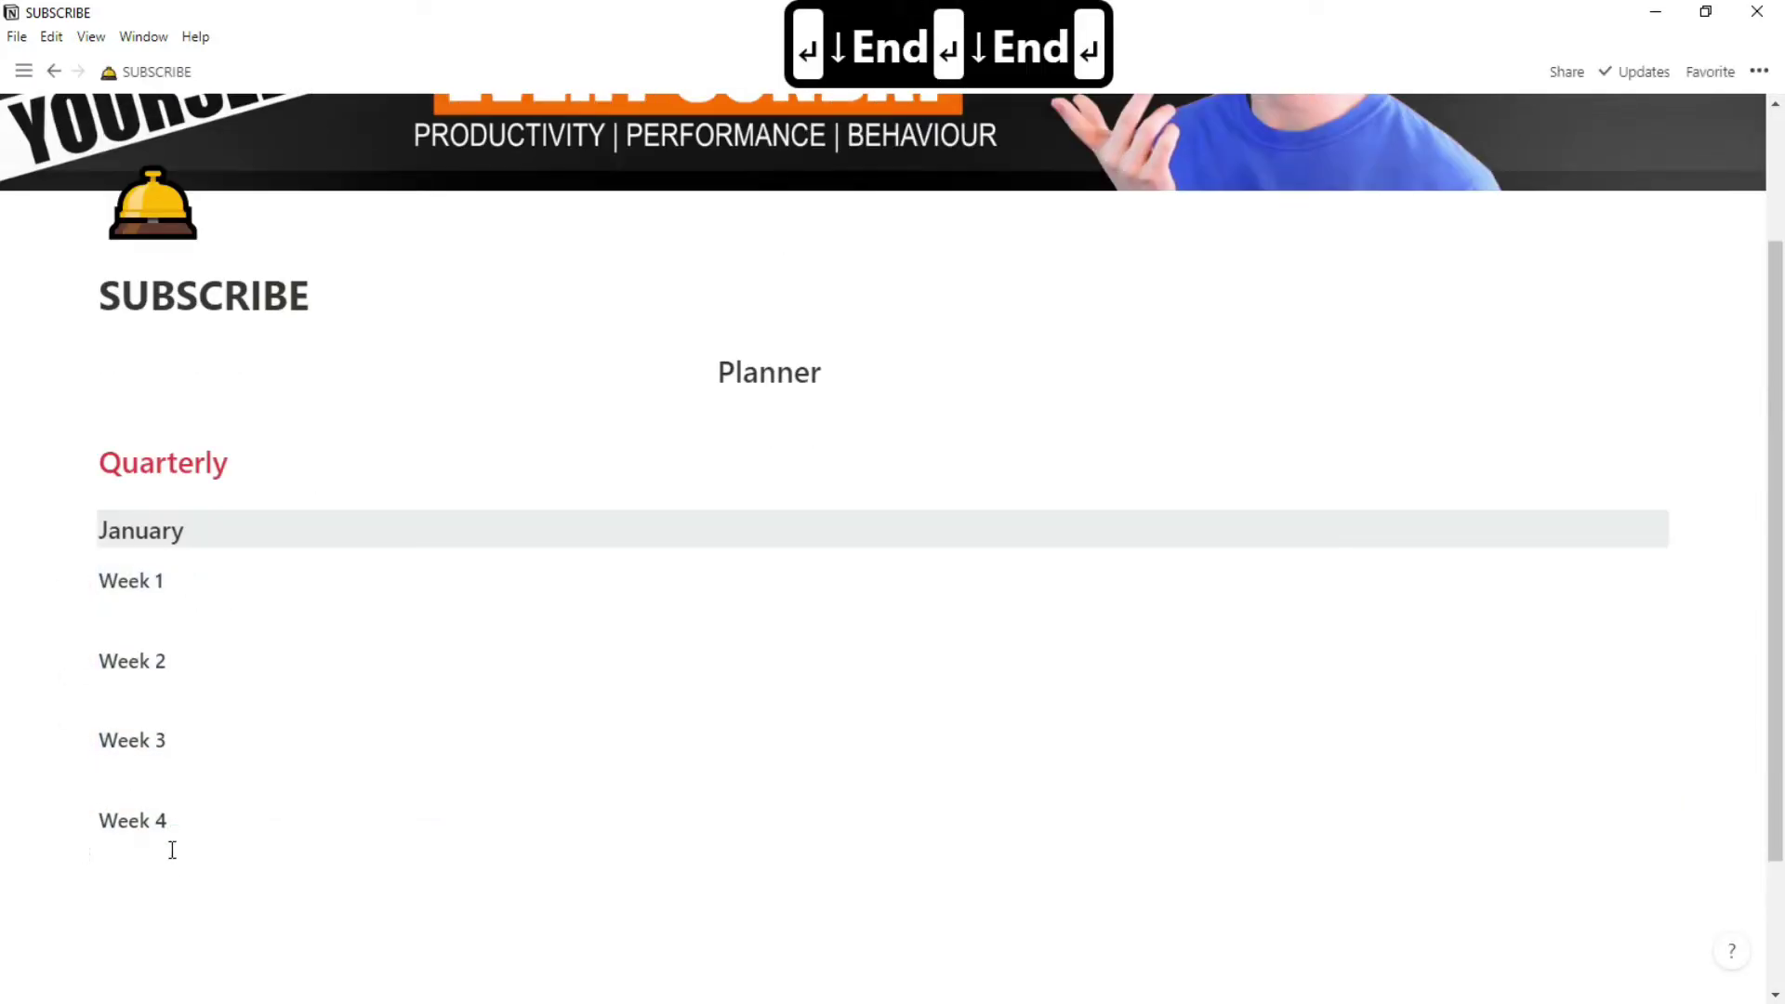
# Arrange January blocks in two columns and two rows, each with Week 1–4 underneath.
pyautogui.moveTo(171, 849); pyautogui.dragTo(1681, 530)
pyautogui.scroll(-3, 192, 821)
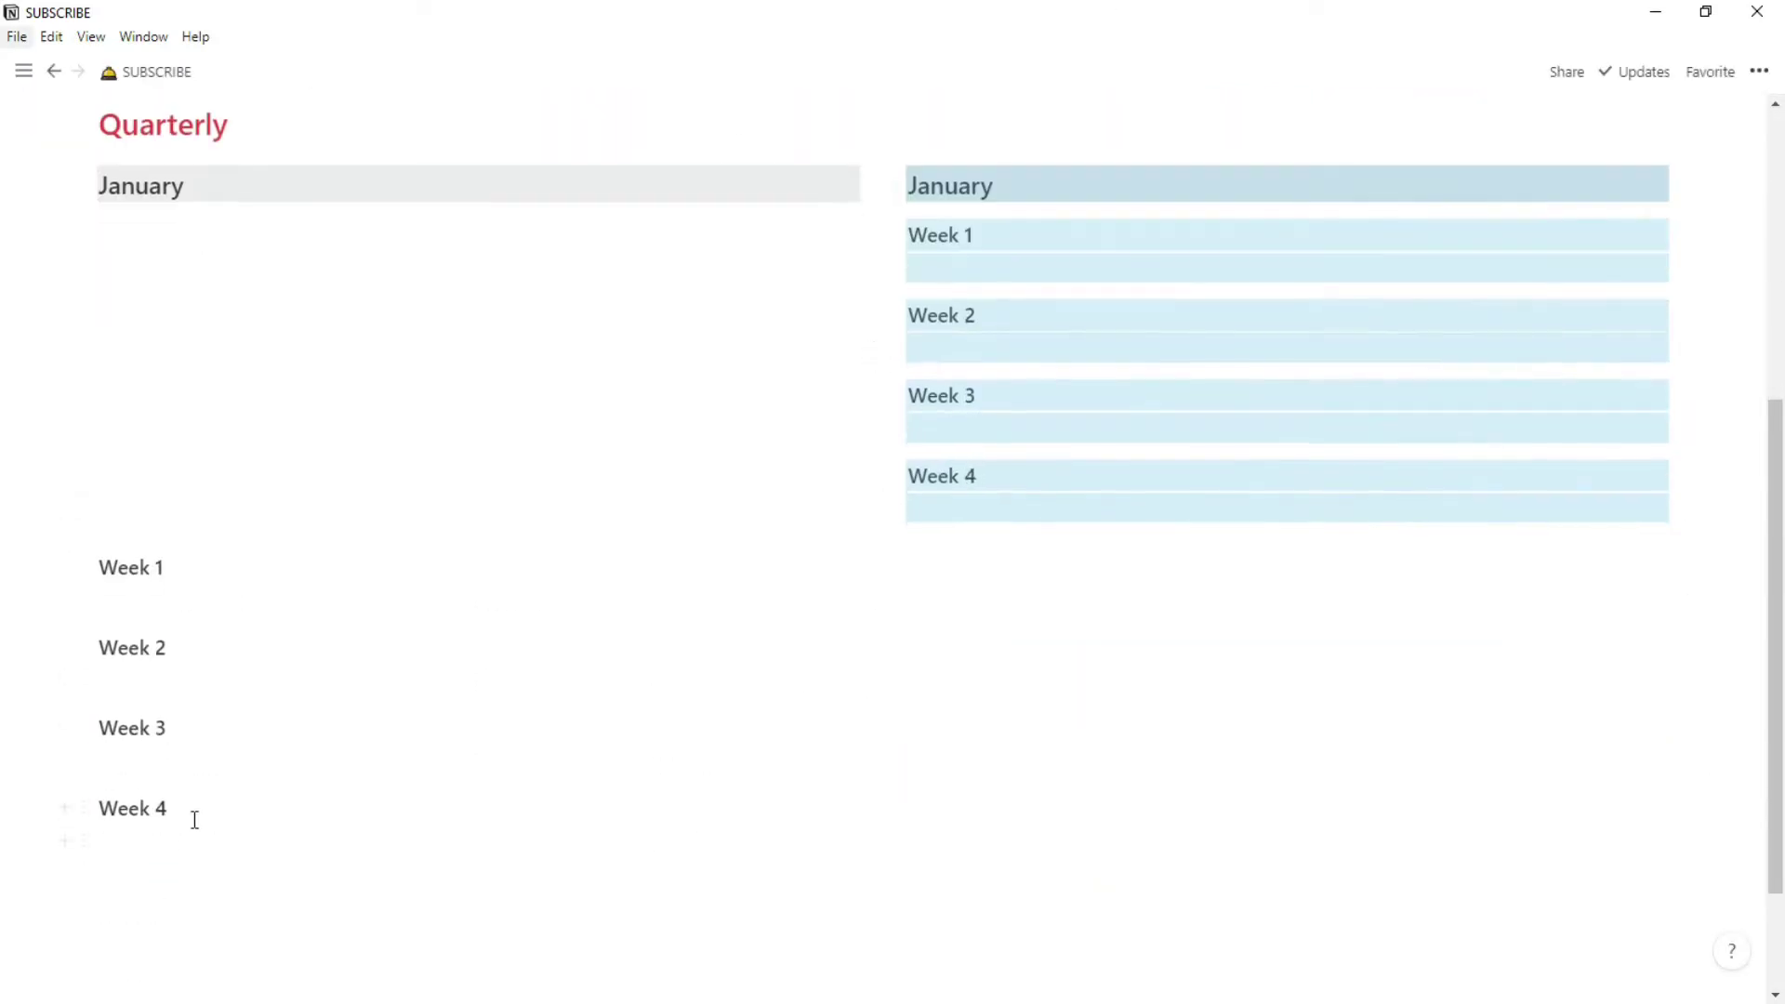
pyautogui.moveTo(192, 821); pyautogui.dragTo(99, 212)
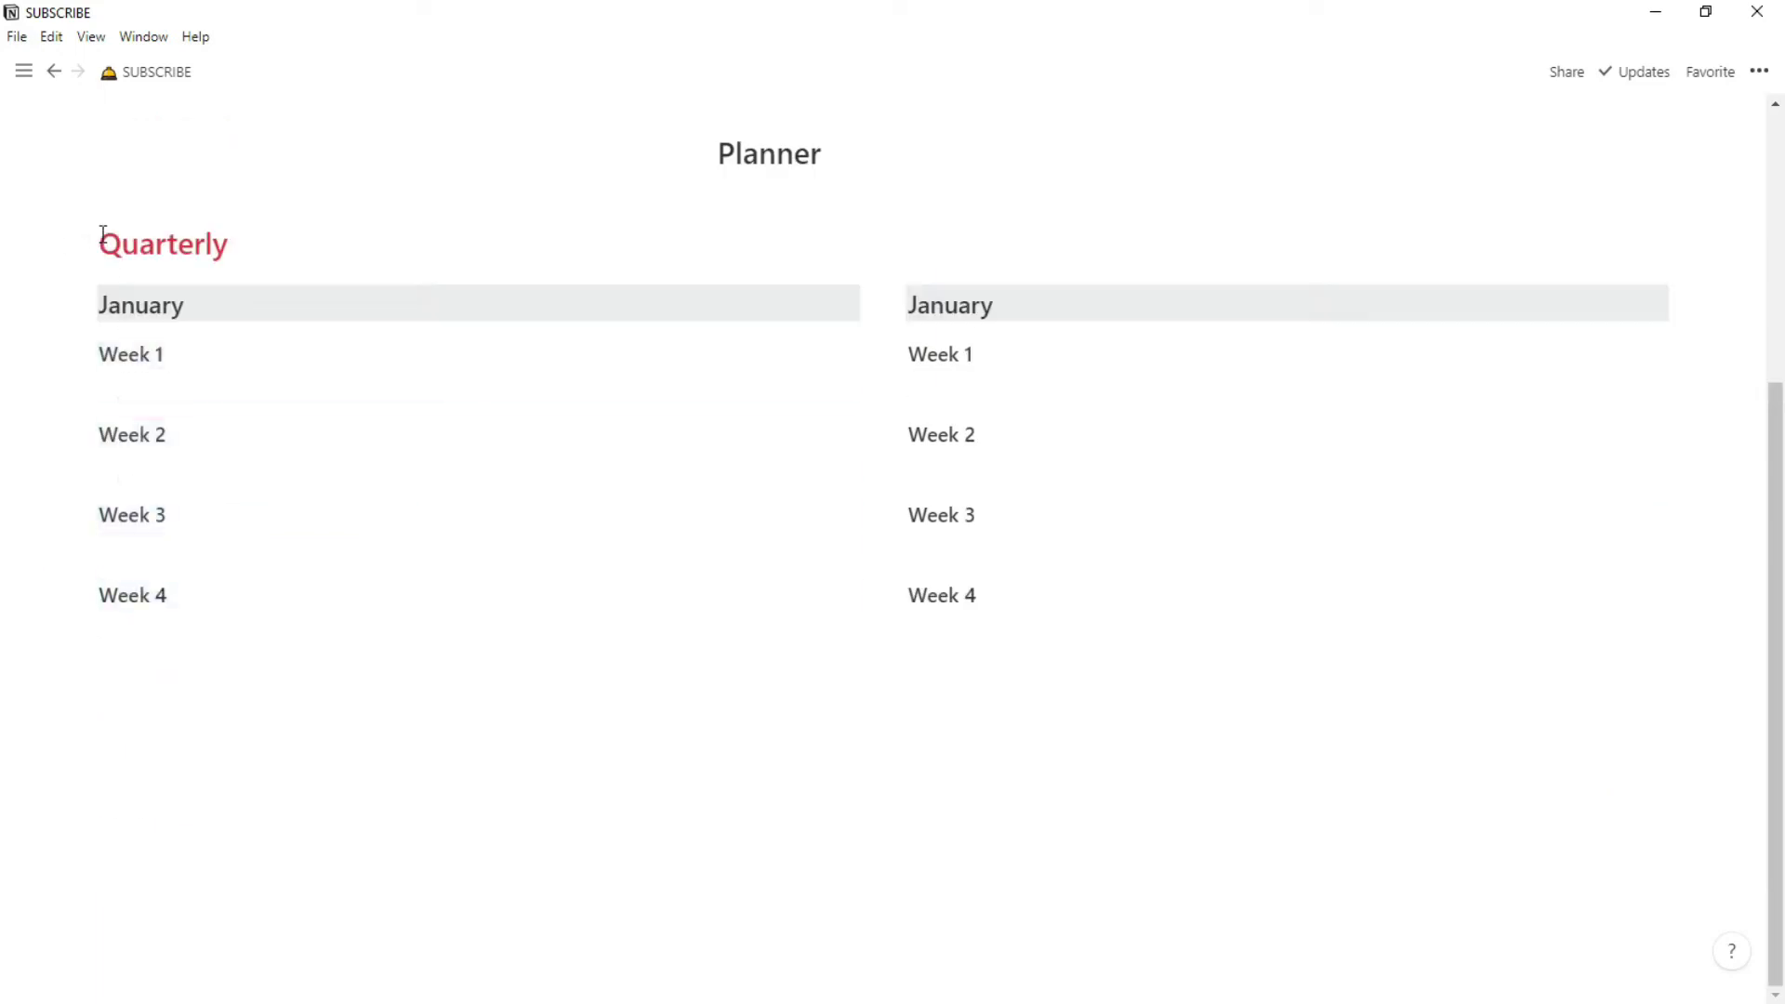
pyautogui.moveTo(88, 299); pyautogui.dragTo(217, 603)
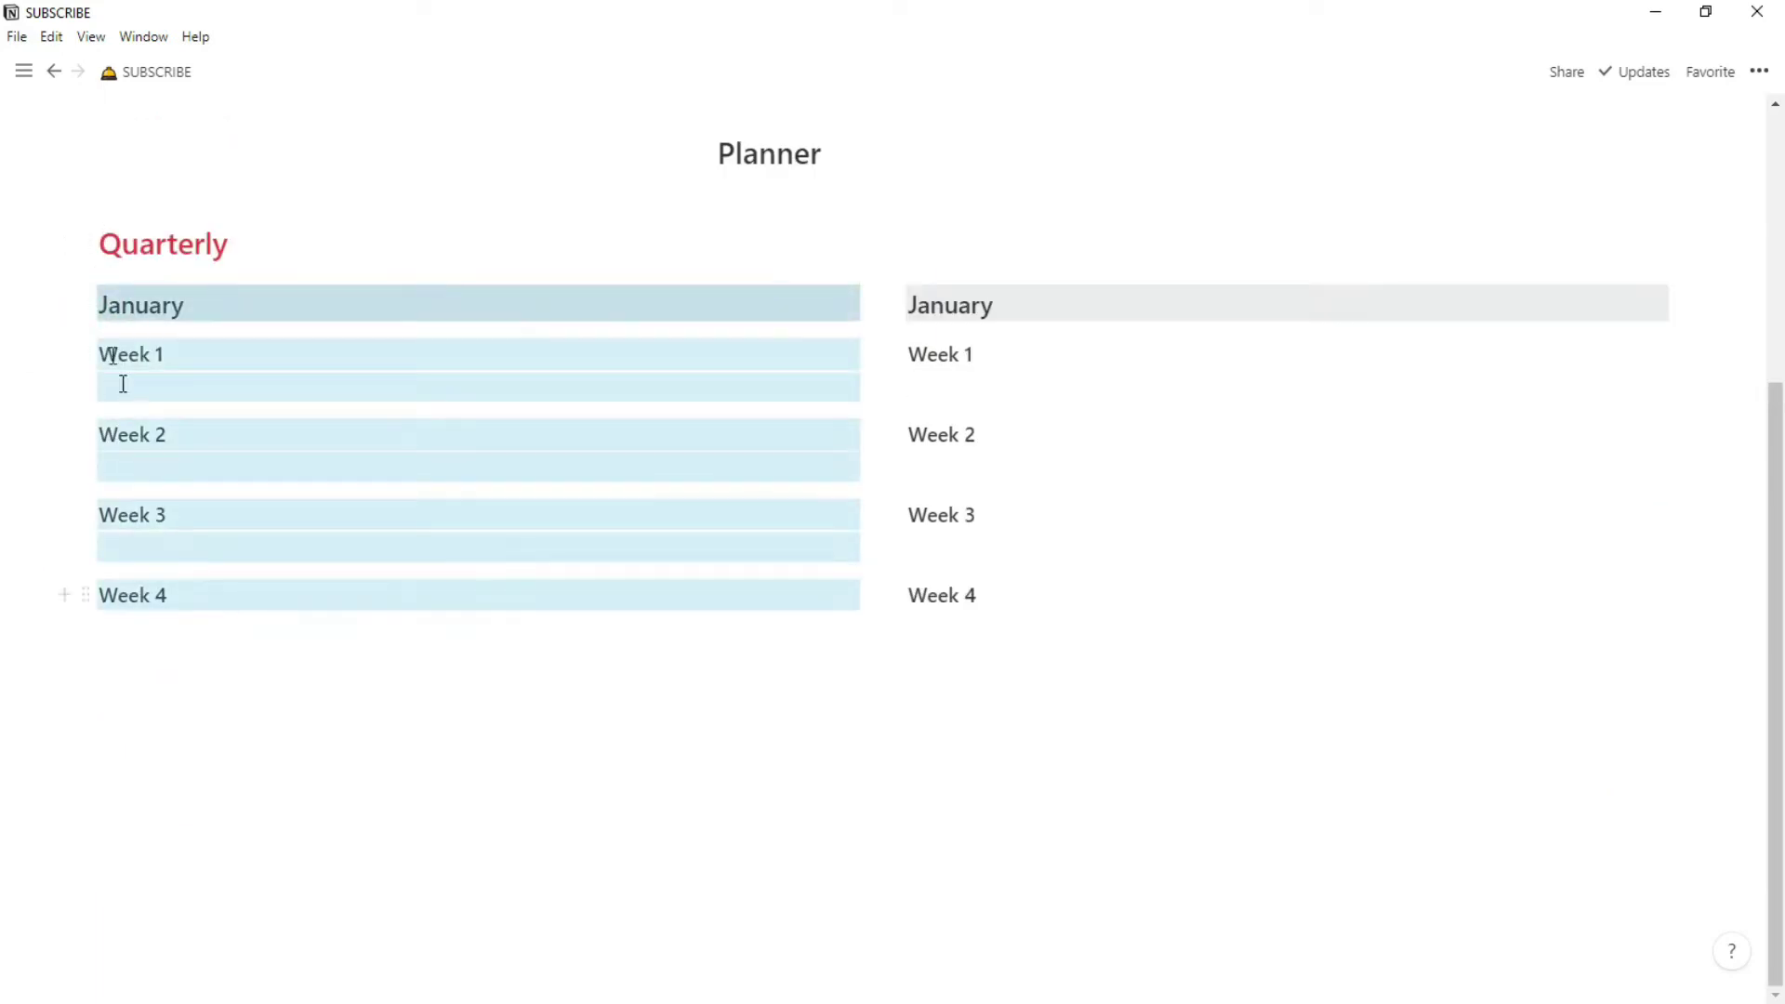
pyautogui.moveTo(89, 299); pyautogui.dragTo(111, 660)
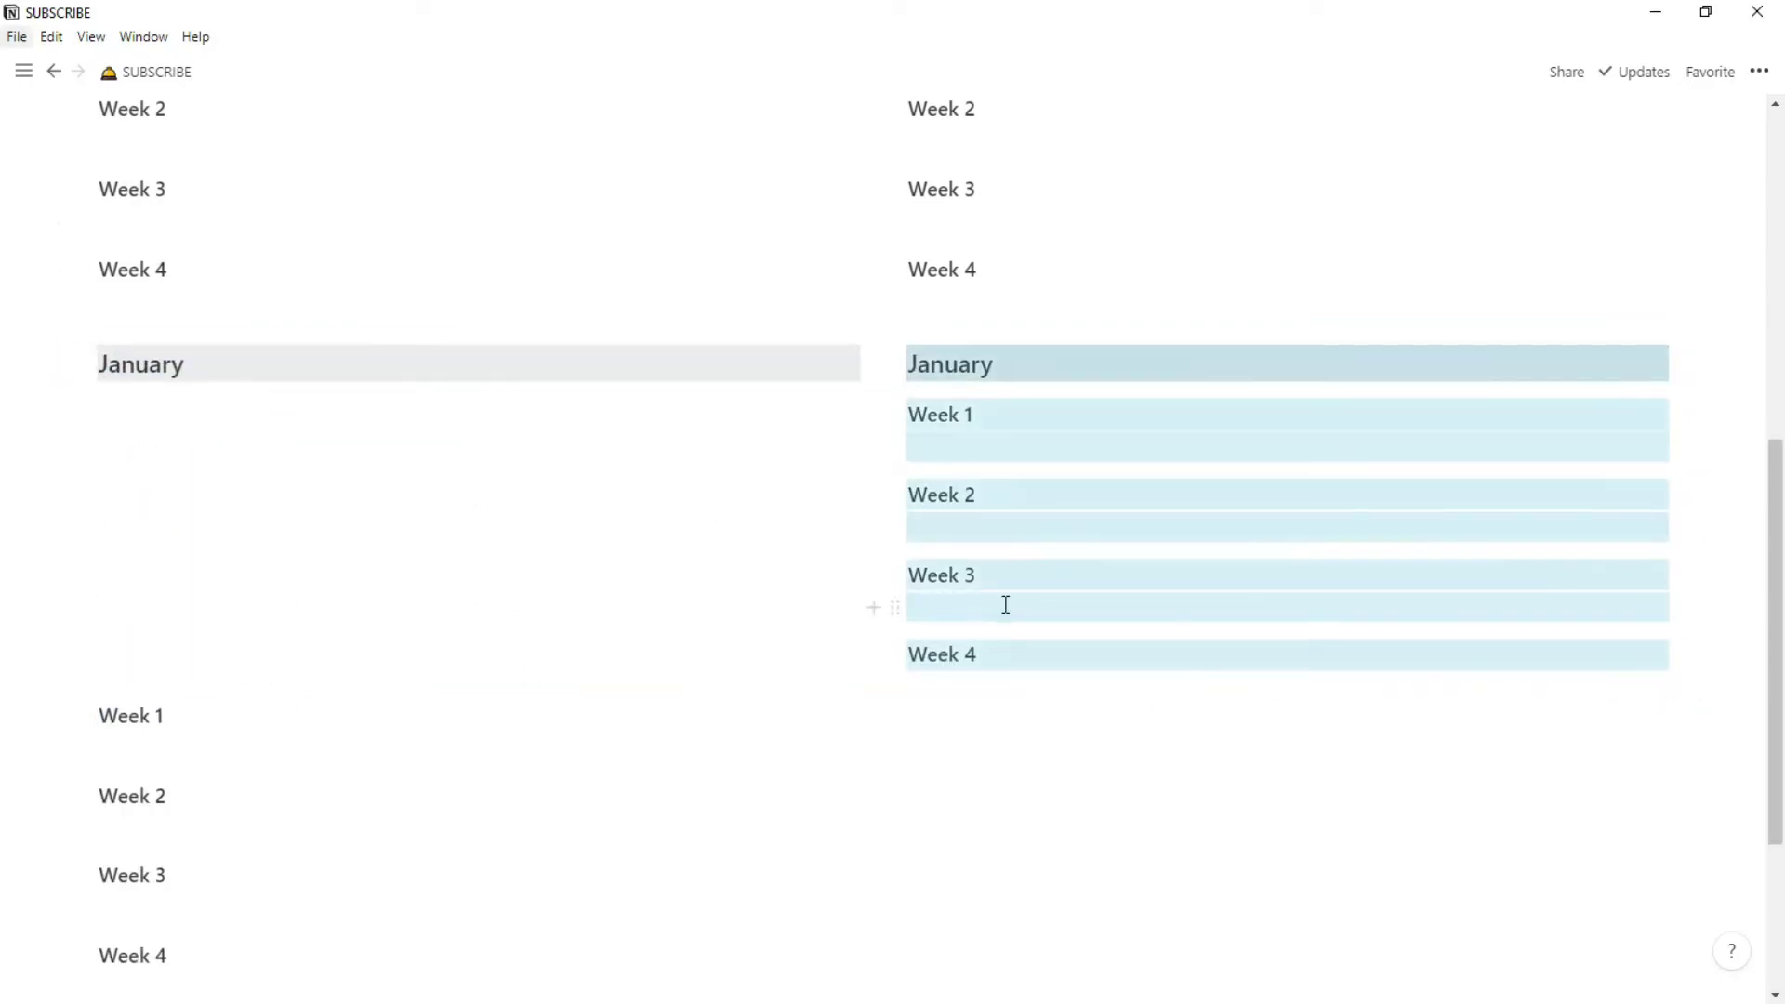
pyautogui.scroll(-3, 1005, 604)
pyautogui.moveTo(141, 585); pyautogui.dragTo(94, 462)
pyautogui.moveTo(102, 329); pyautogui.dragTo(187, 296)
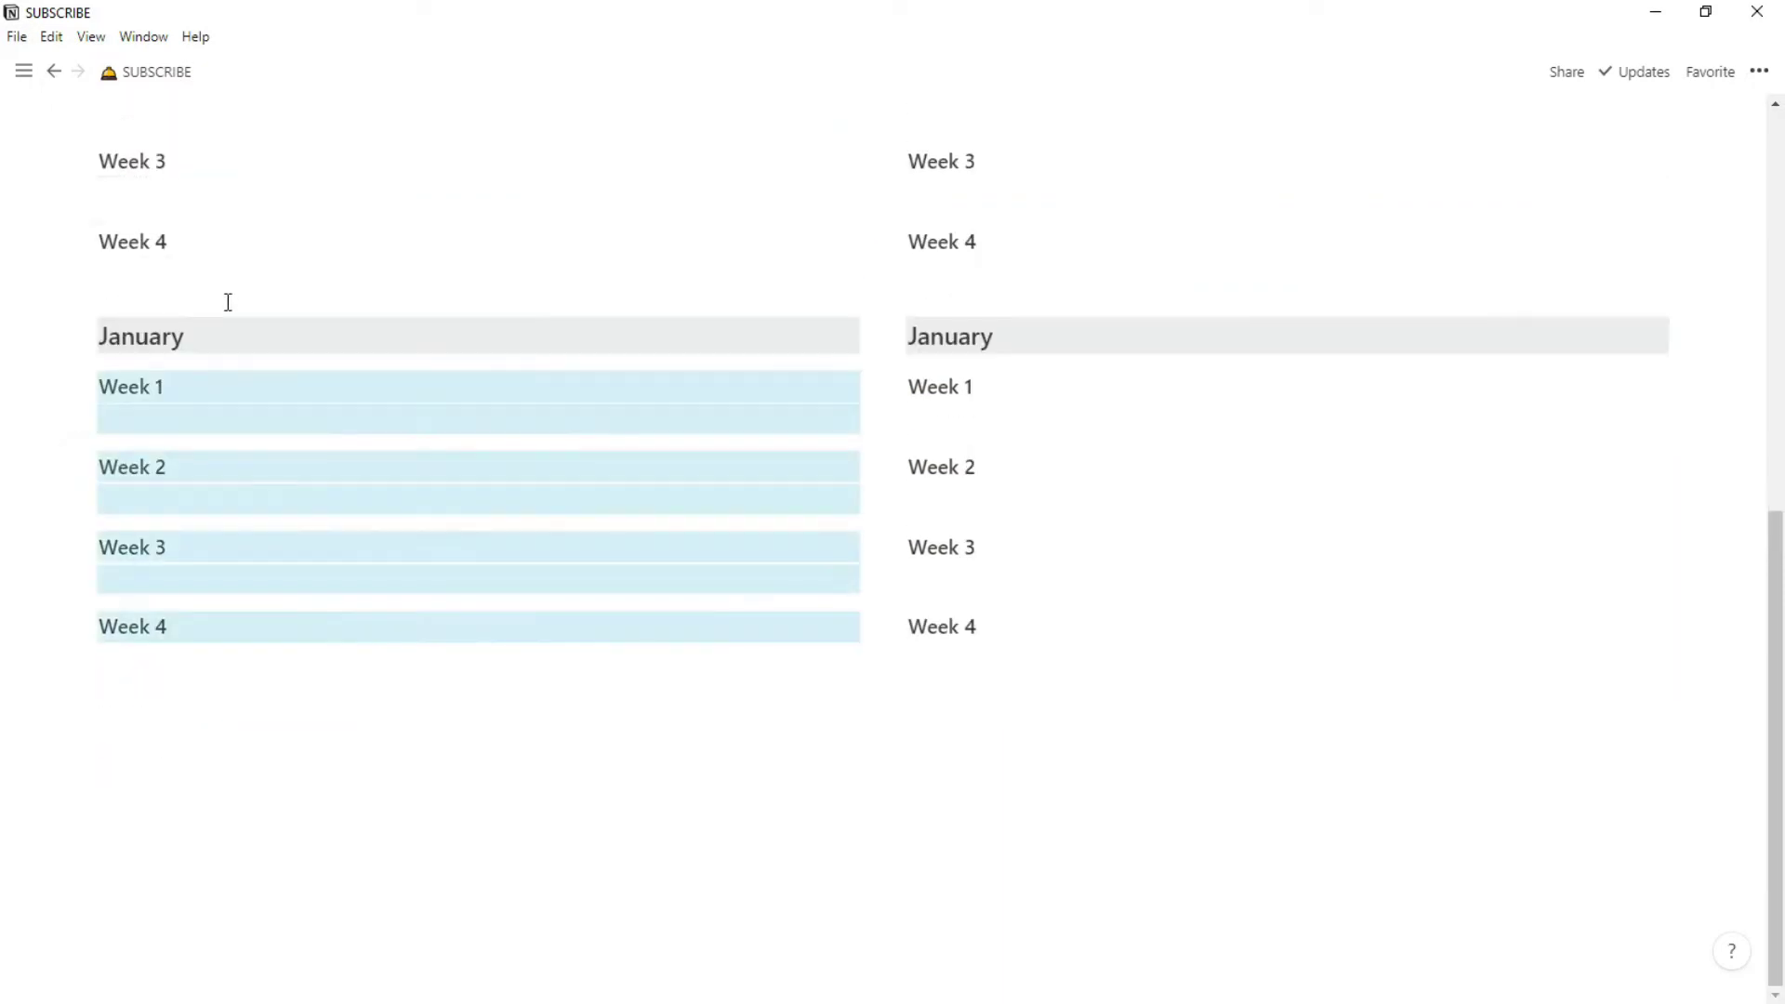
# Rename the other three January headings to Febuary, March and April.
pyautogui.scroll(4, 227, 299)
pyautogui.click(1050, 281)
pyautogui.press('BackSpace')
pyautogui.press('BackSpace')
pyautogui.press('BackSpace')
pyautogui.press('BackSpace')
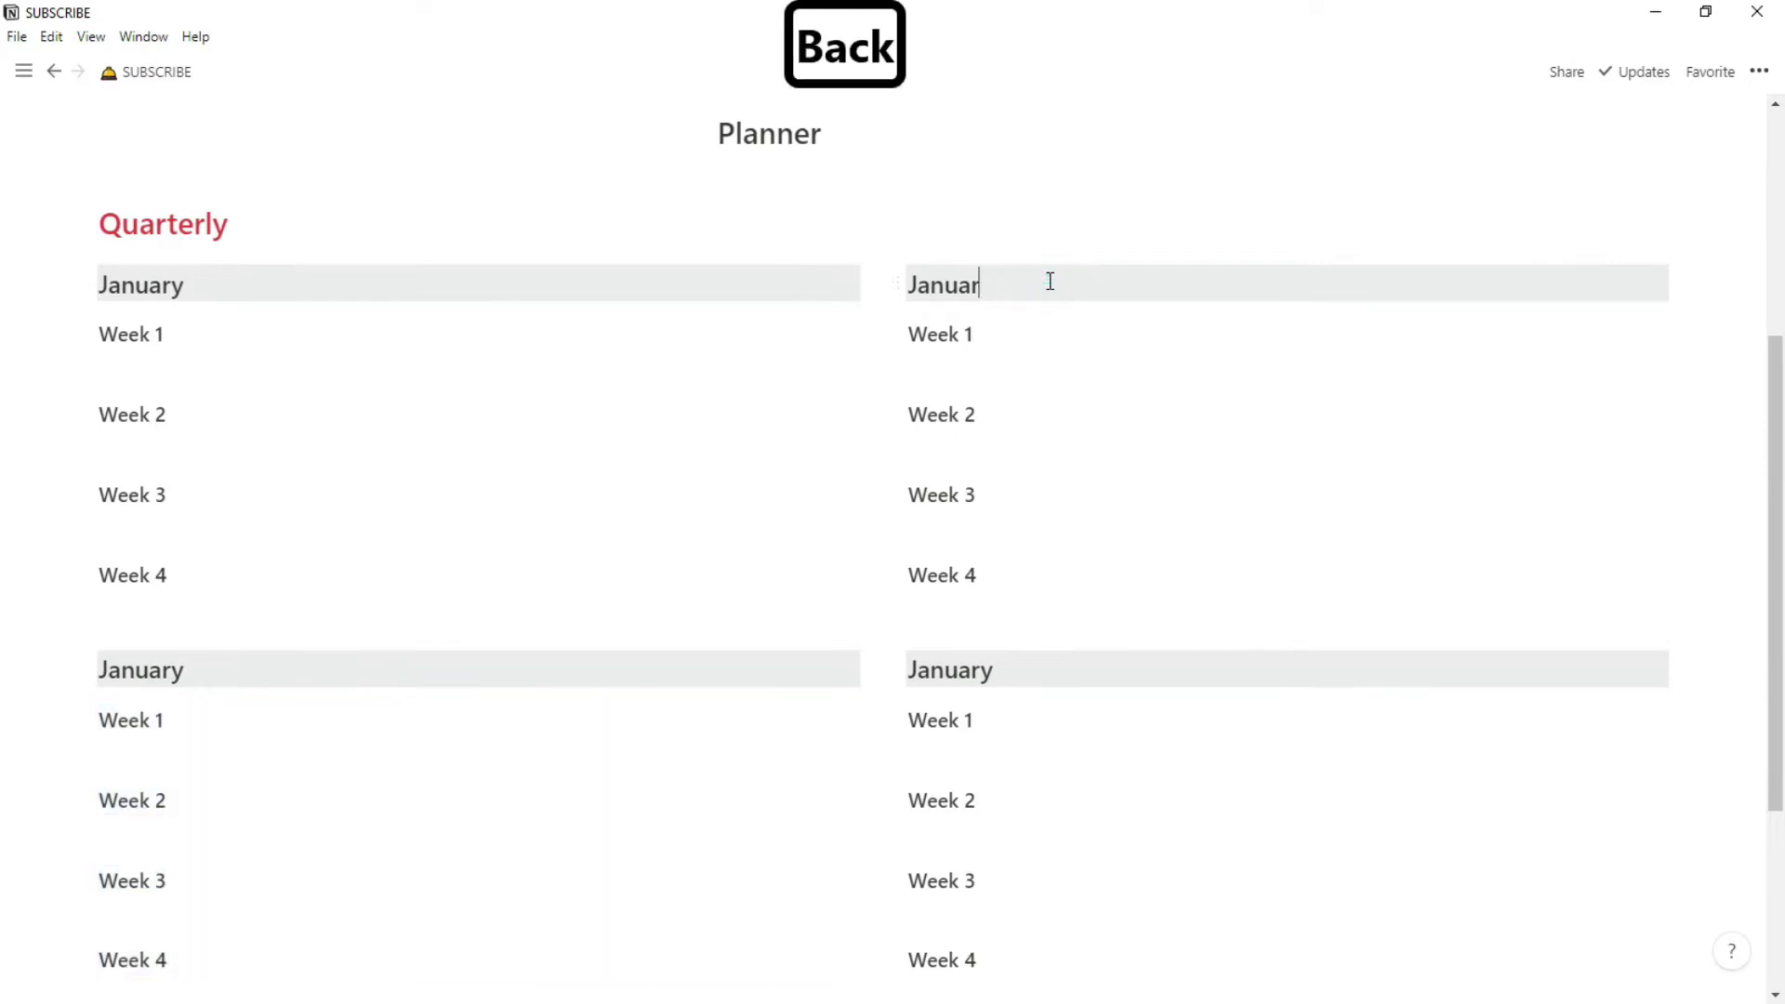
pyautogui.write('Fe')
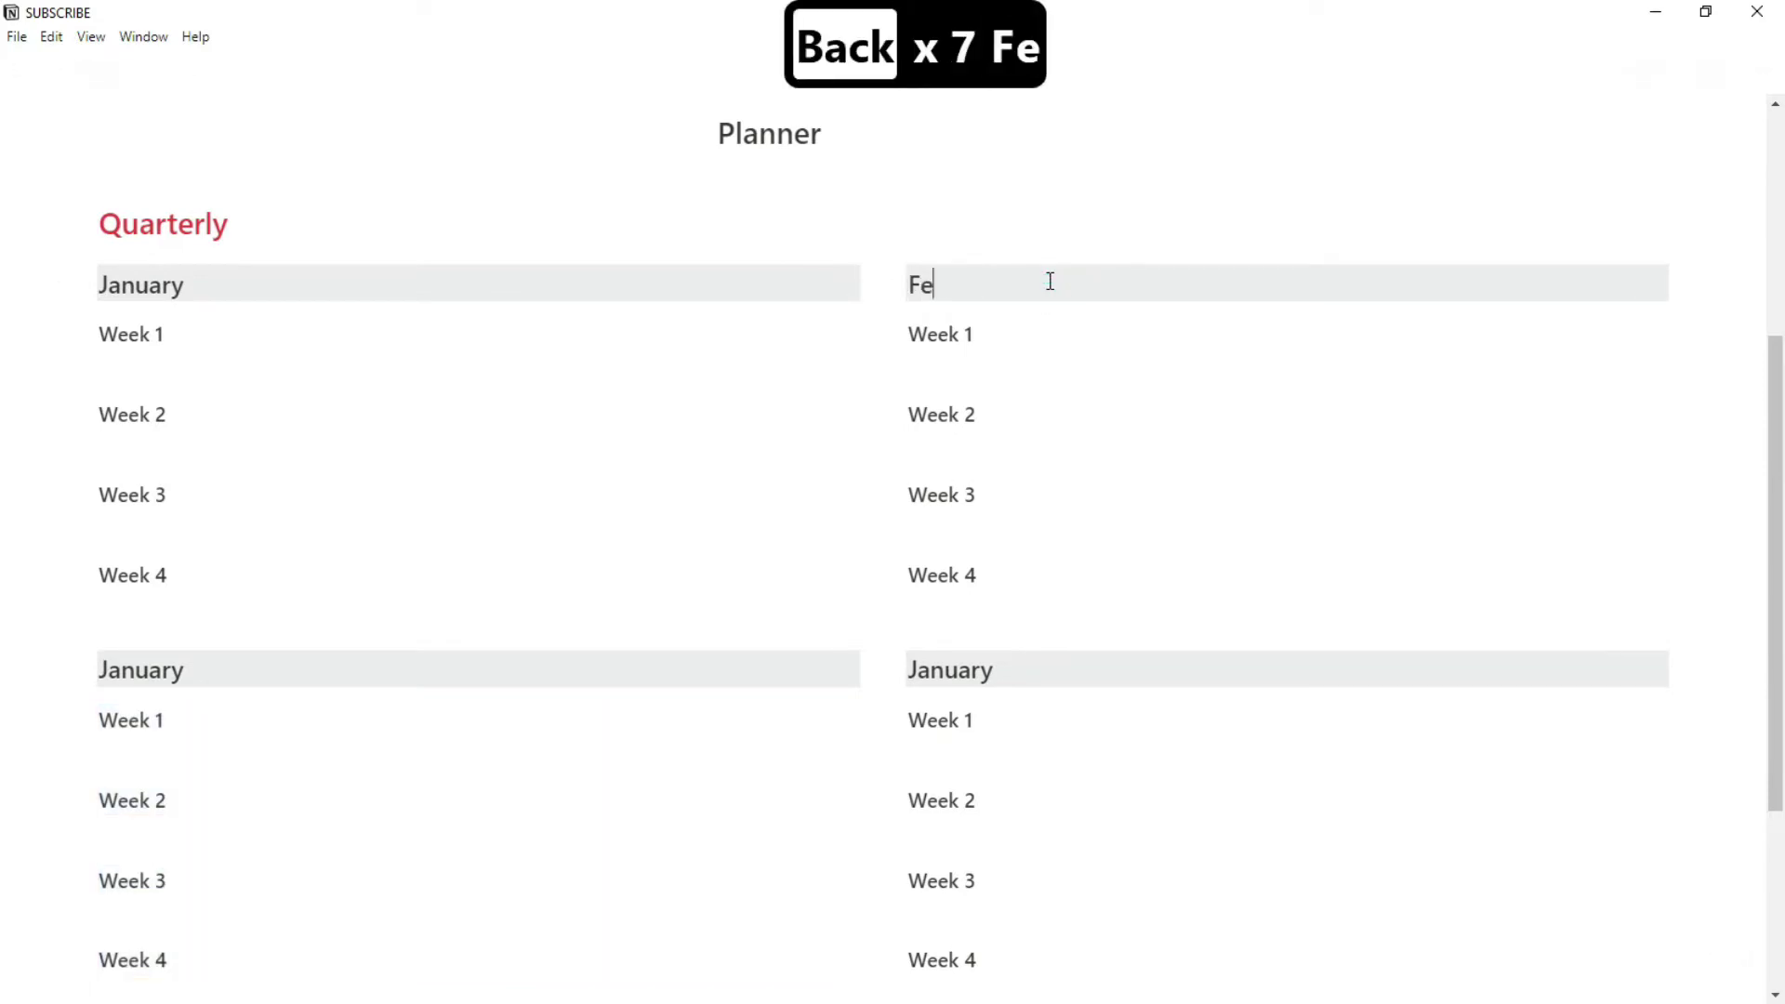
pyautogui.write('buary')
pyautogui.click(197, 681)
pyautogui.press('BackSpace')
pyautogui.press('BackSpace')
pyautogui.press('BackSpace')
pyautogui.press('BackSpace')
pyautogui.press('BackSpace')
pyautogui.press('BackSpace')
pyautogui.press('BackSpace')
pyautogui.write('March')
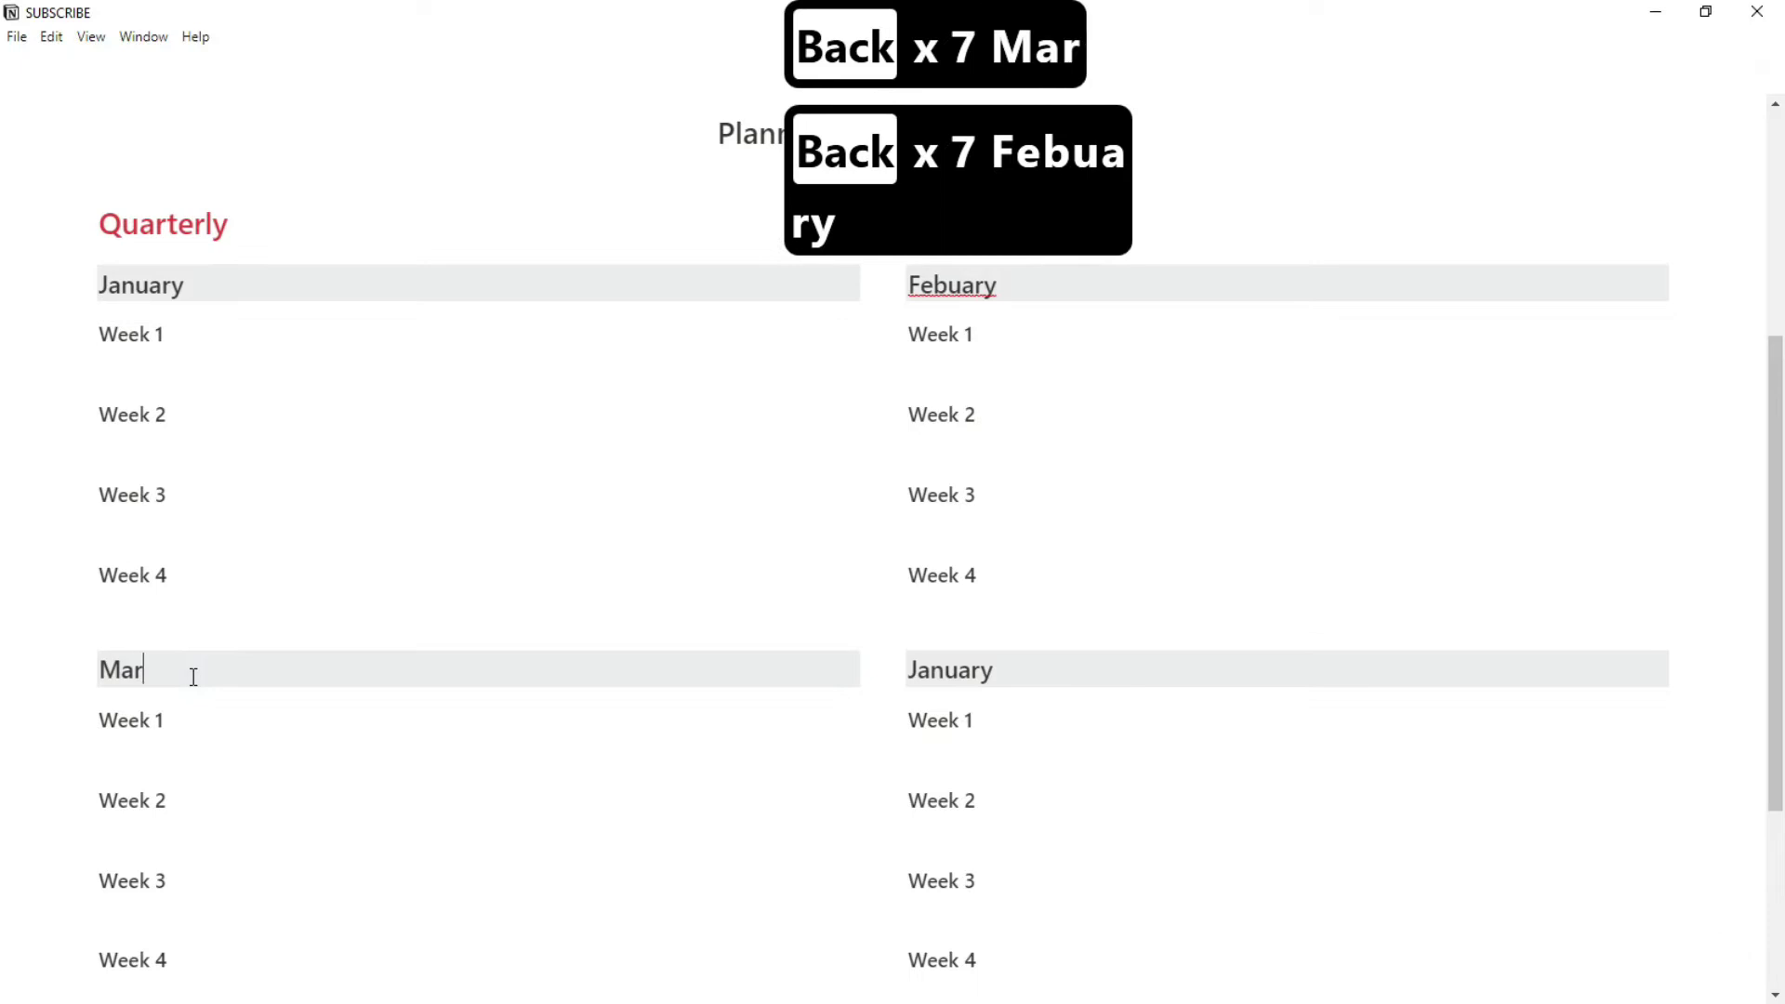
pyautogui.click(1021, 677)
pyautogui.press('BackSpace')
pyautogui.press('BackSpace')
pyautogui.press('BackSpace')
pyautogui.press('BackSpace')
pyautogui.press('BackSpace')
pyautogui.press('BackSpace')
pyautogui.press('BackSpace')
pyautogui.write('April')
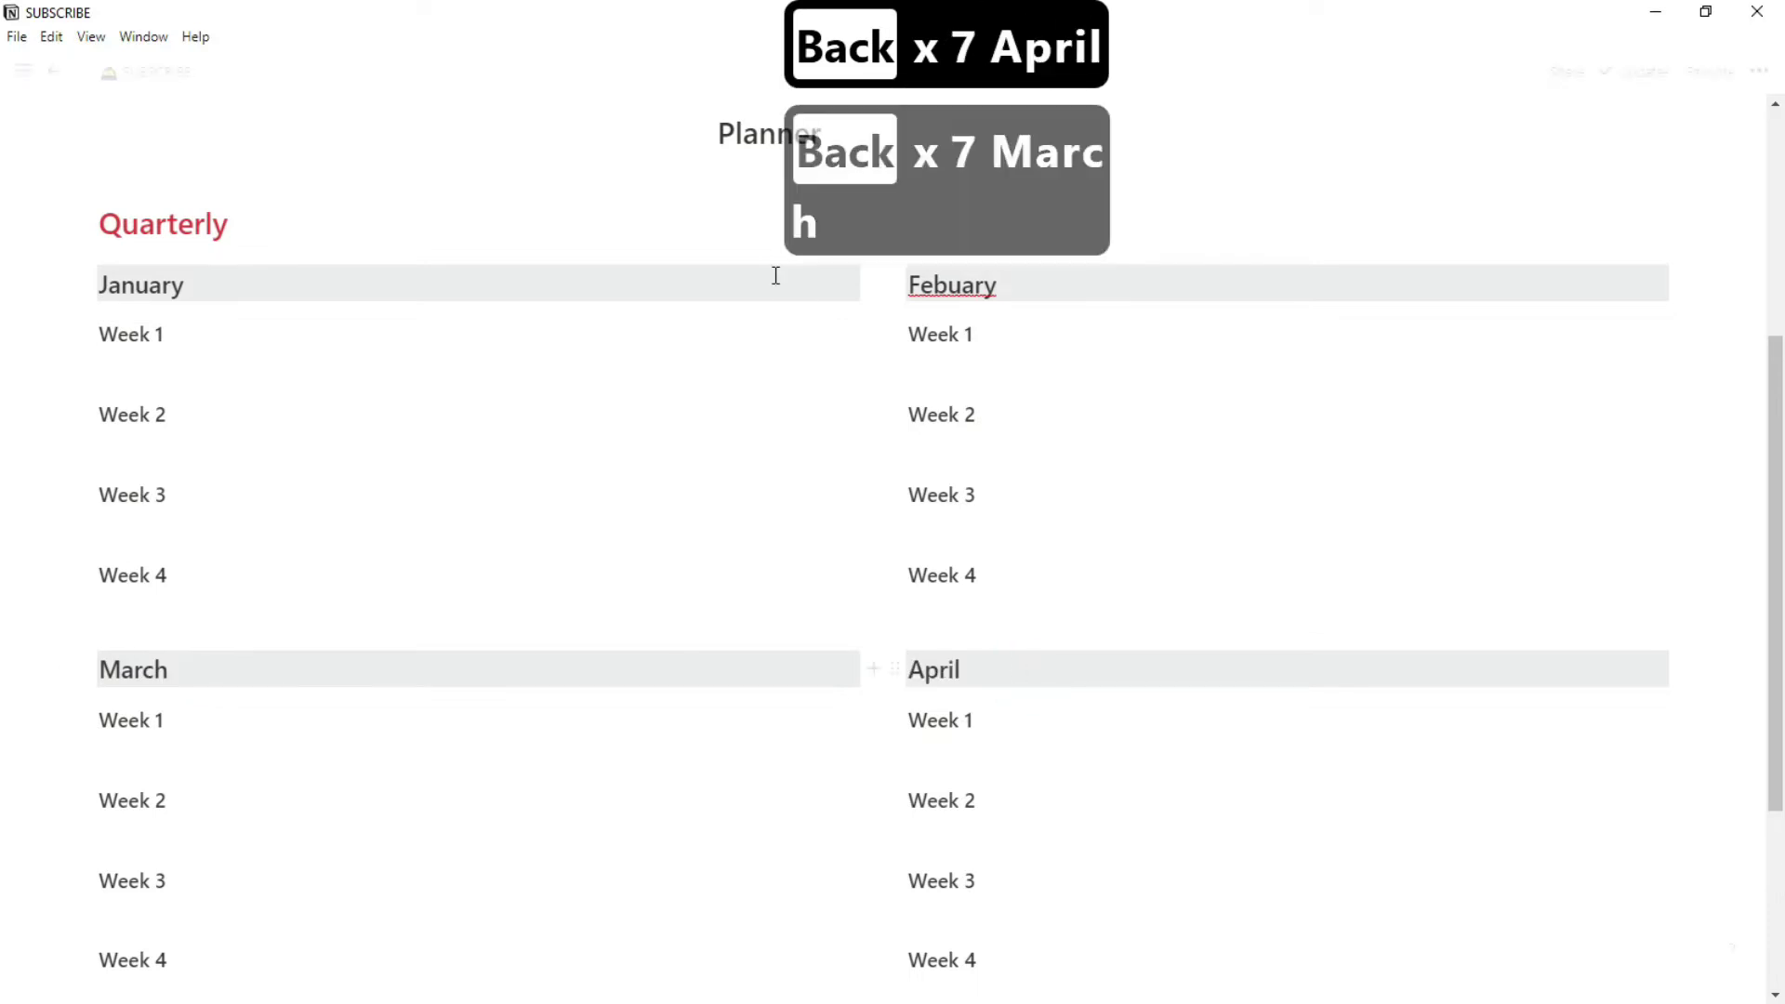
pyautogui.click(506, 214)
pyautogui.scroll(-1, 509, 216)
pyautogui.click(954, 235)
# Correct Febuary to February and insert an inline Calendar database with /cal.
pyautogui.write('r')
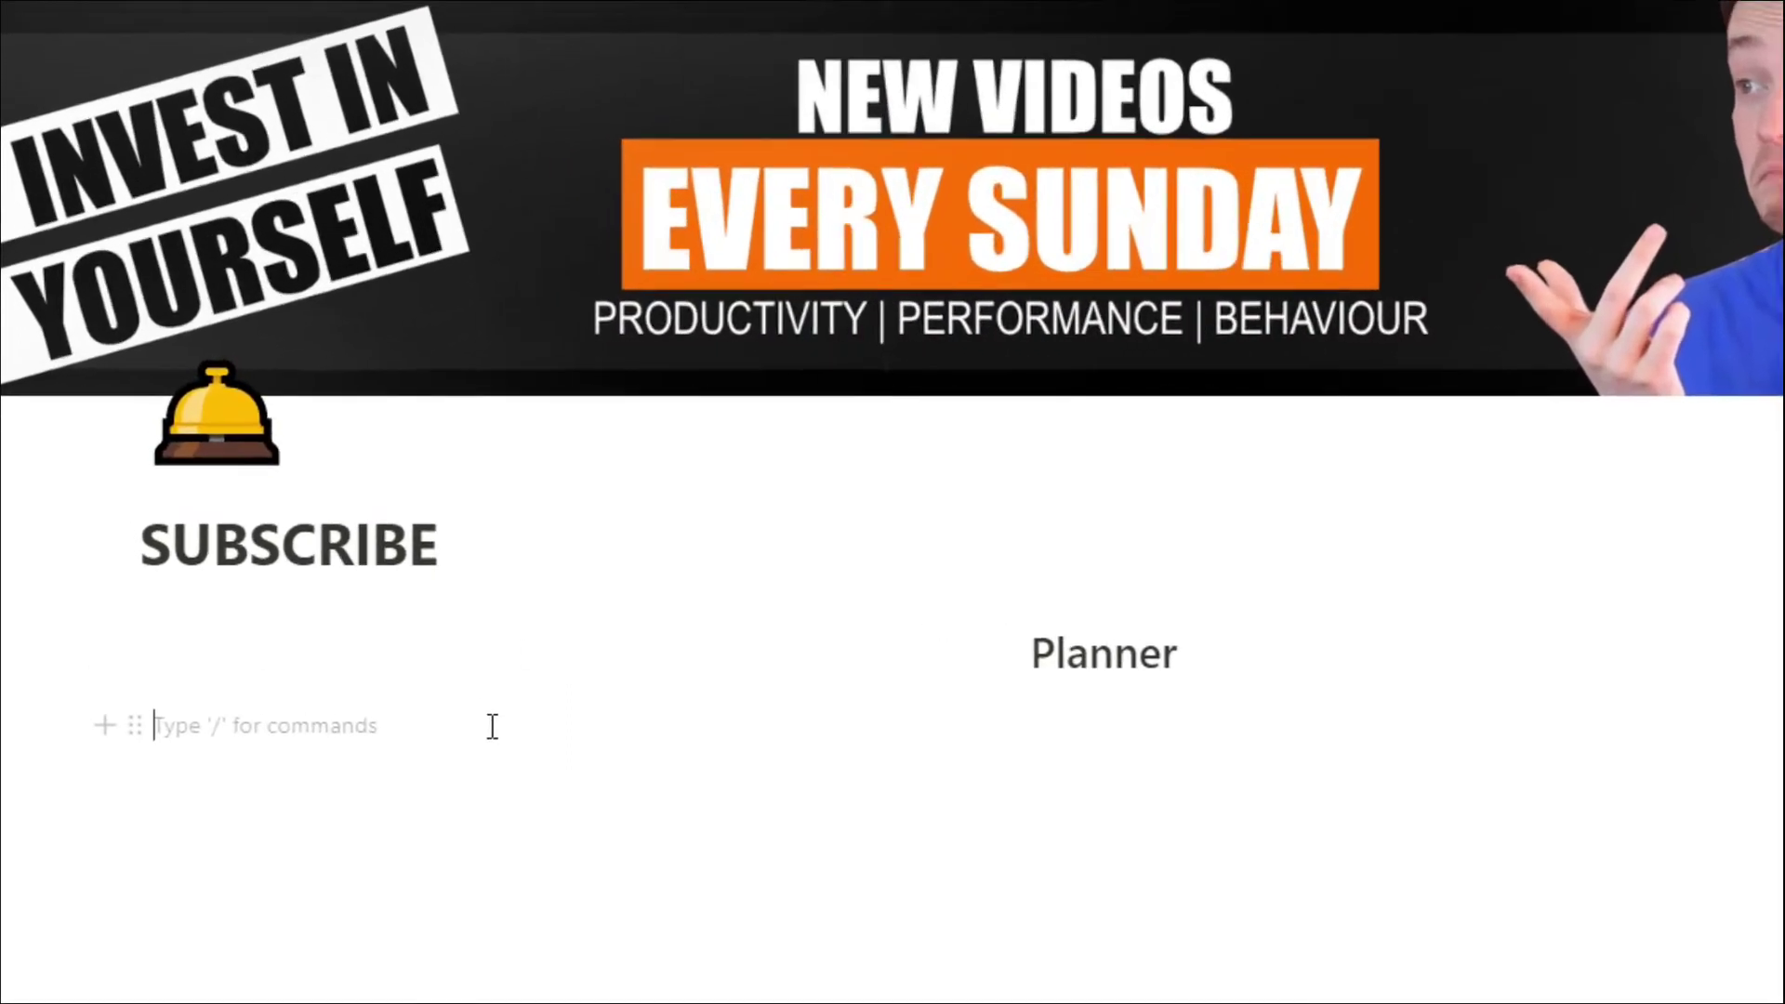
pyautogui.write('/cal')
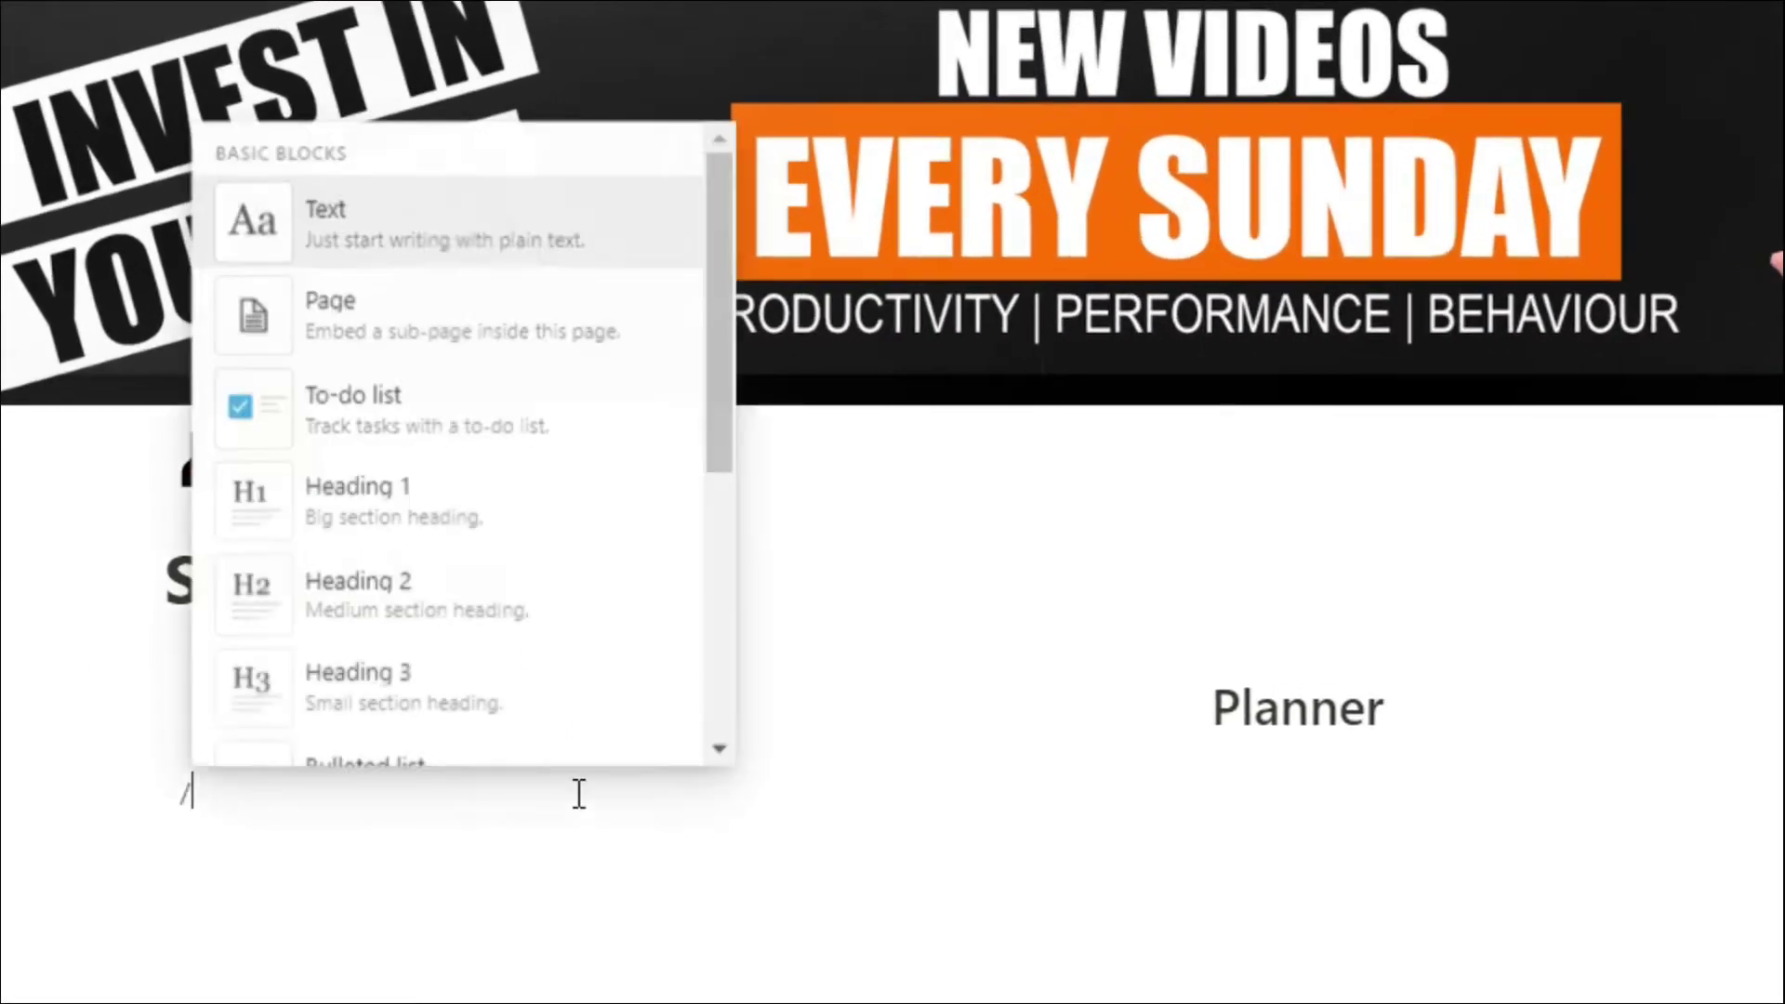
pyautogui.press('Down')
pyautogui.press('Down')
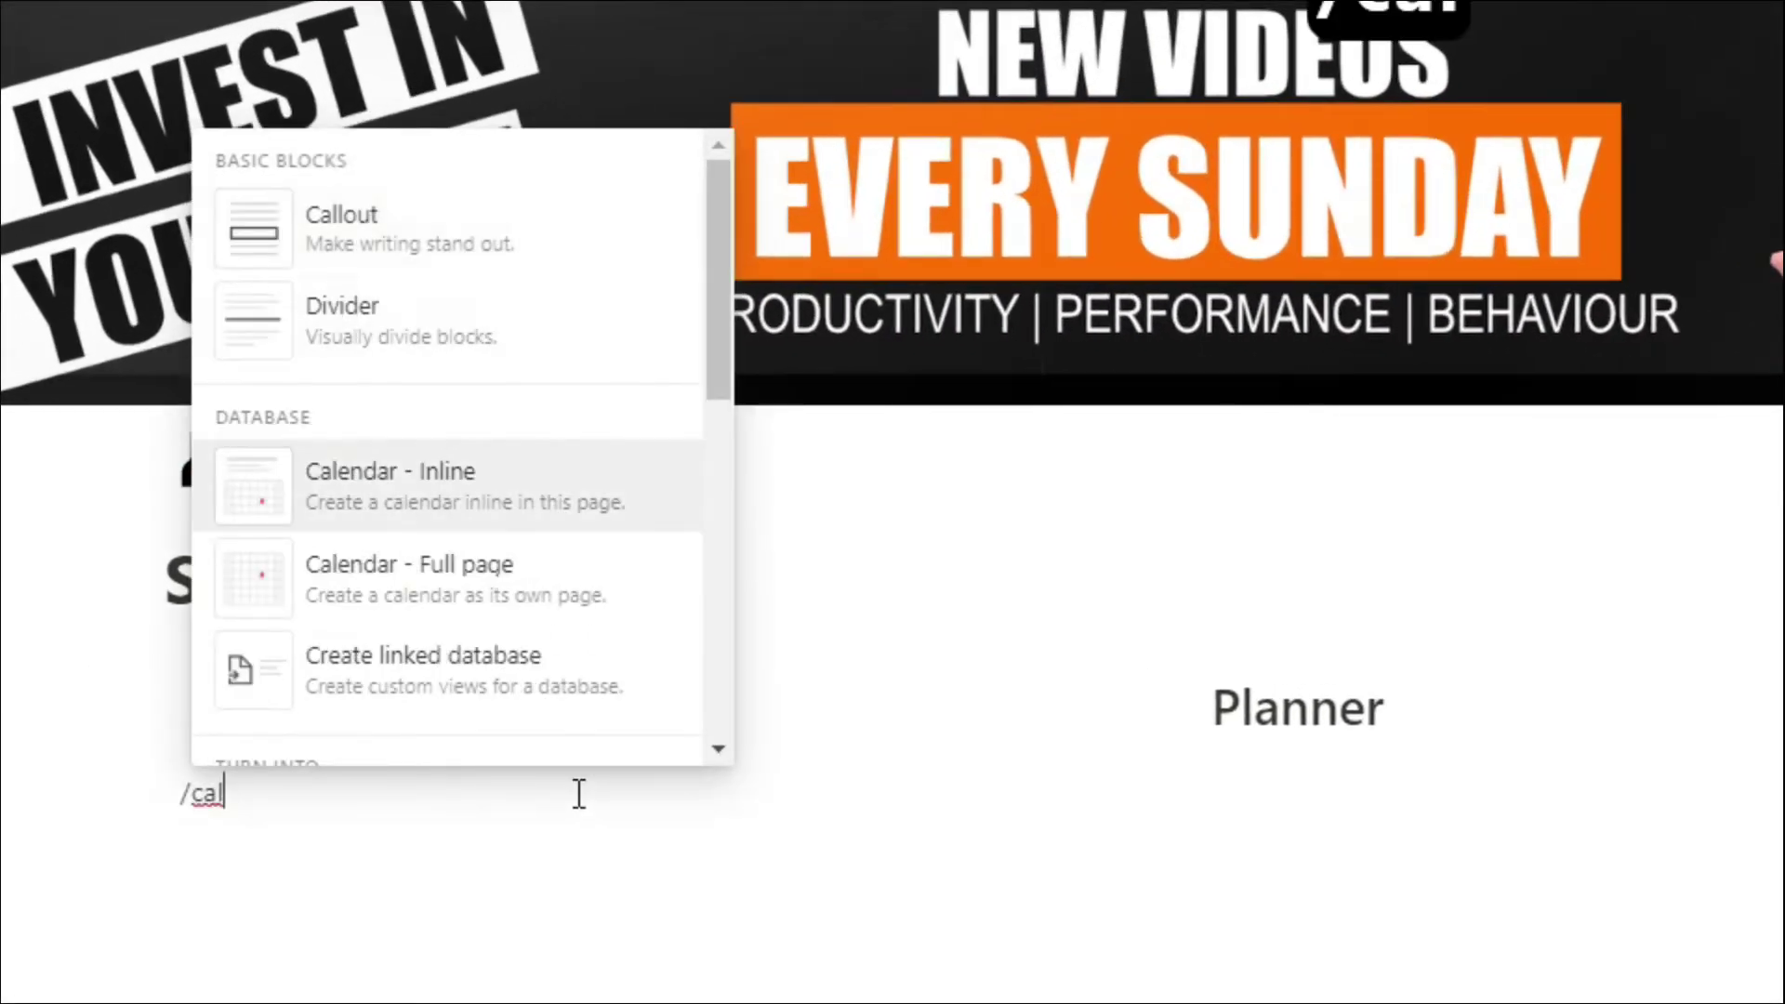
pyautogui.press('Return')
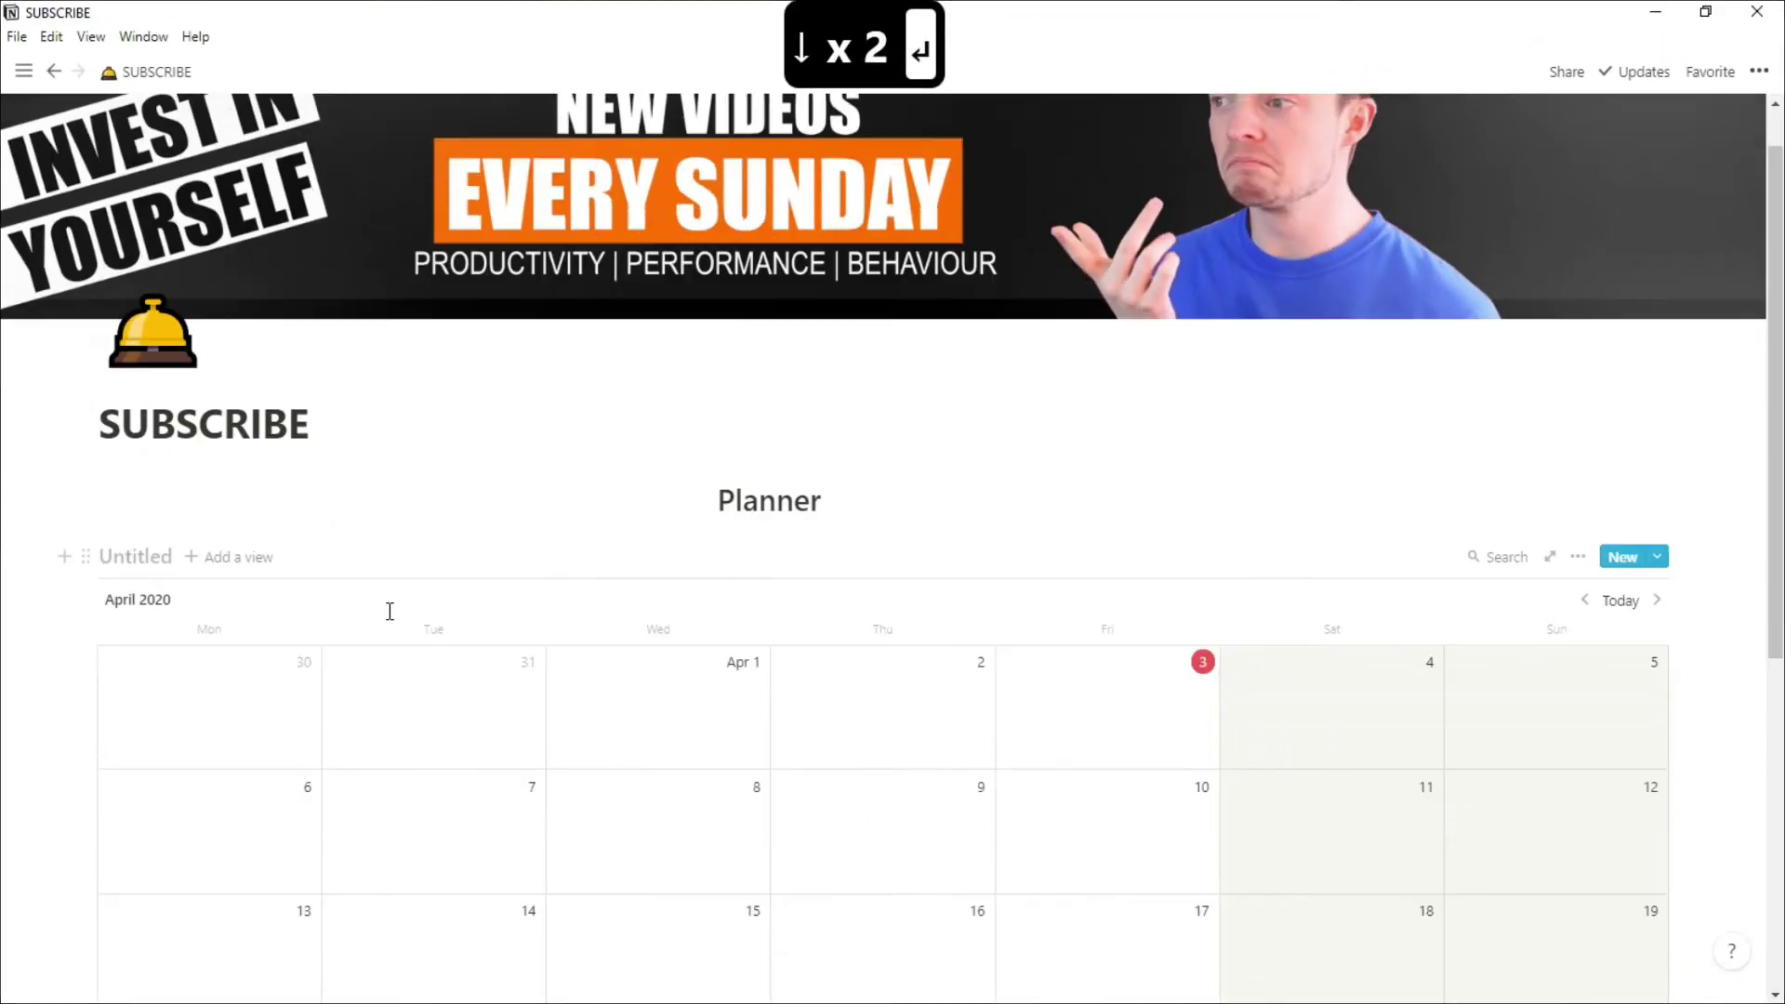
pyautogui.scroll(-3, 376, 610)
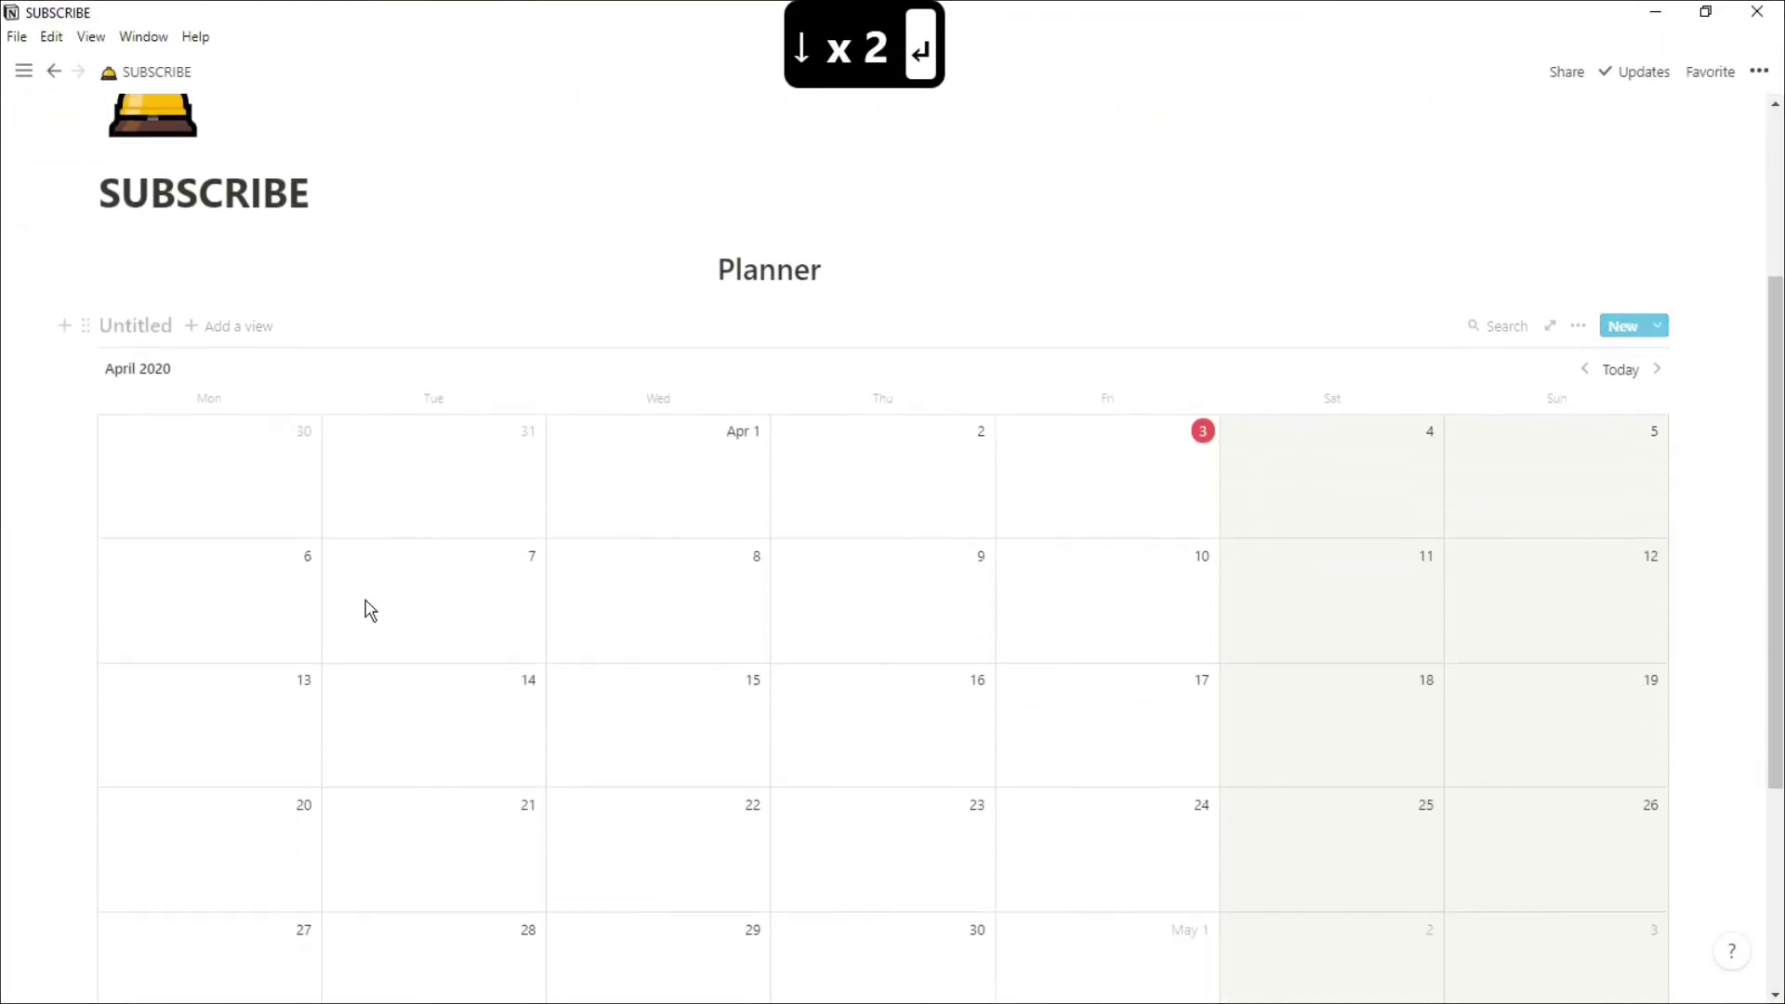
# Name the calendar, add a Task 1 entry on Apr 1, and make Tags a checkbox property.
pyautogui.click(122, 322)
pyautogui.write('Calendar')
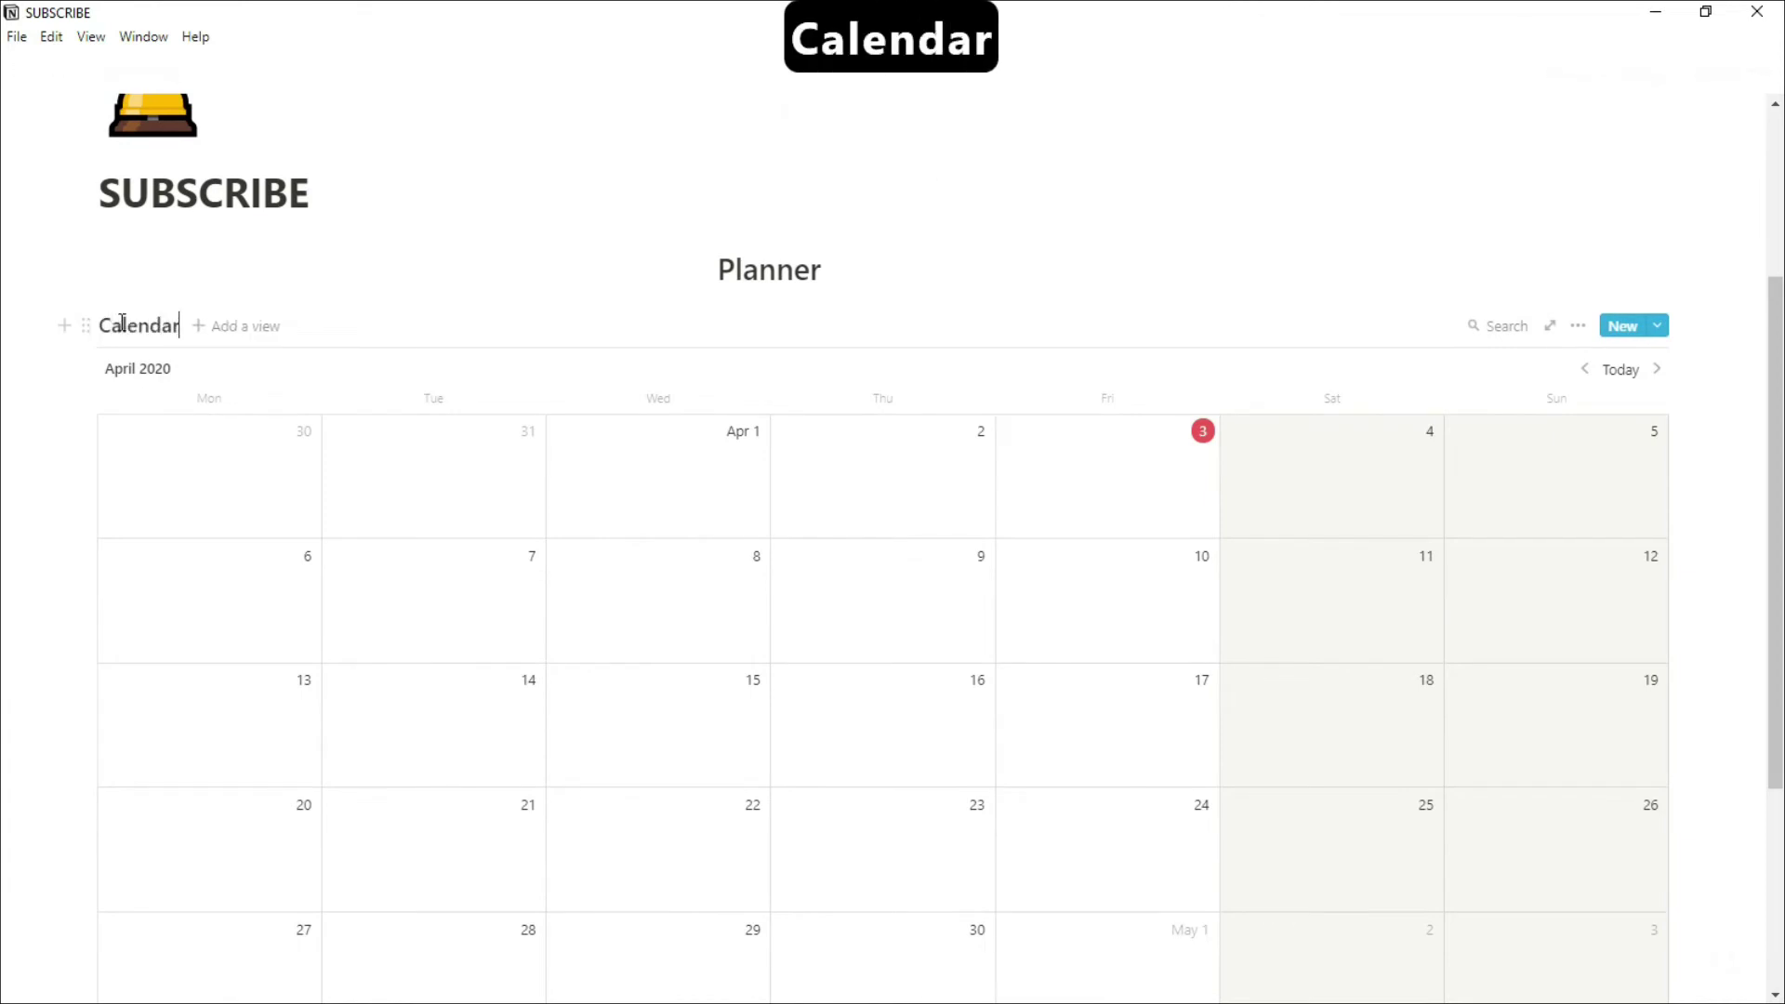
pyautogui.click(565, 432)
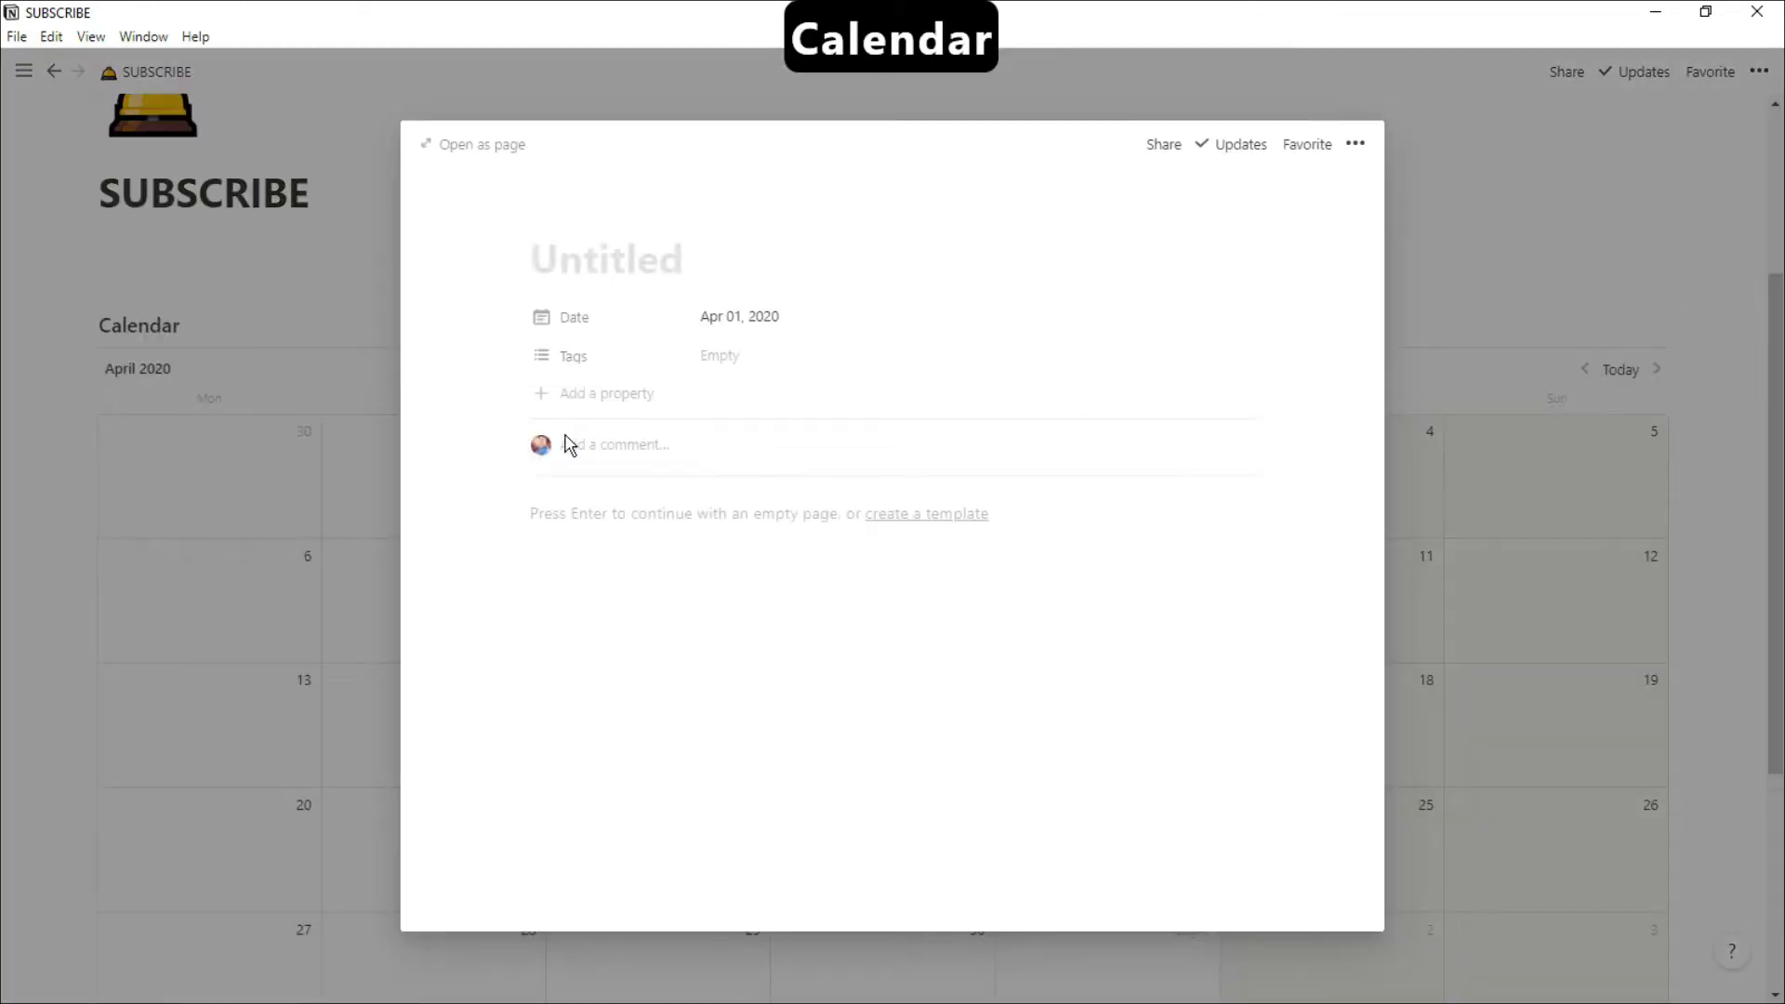
pyautogui.write('Task 1')
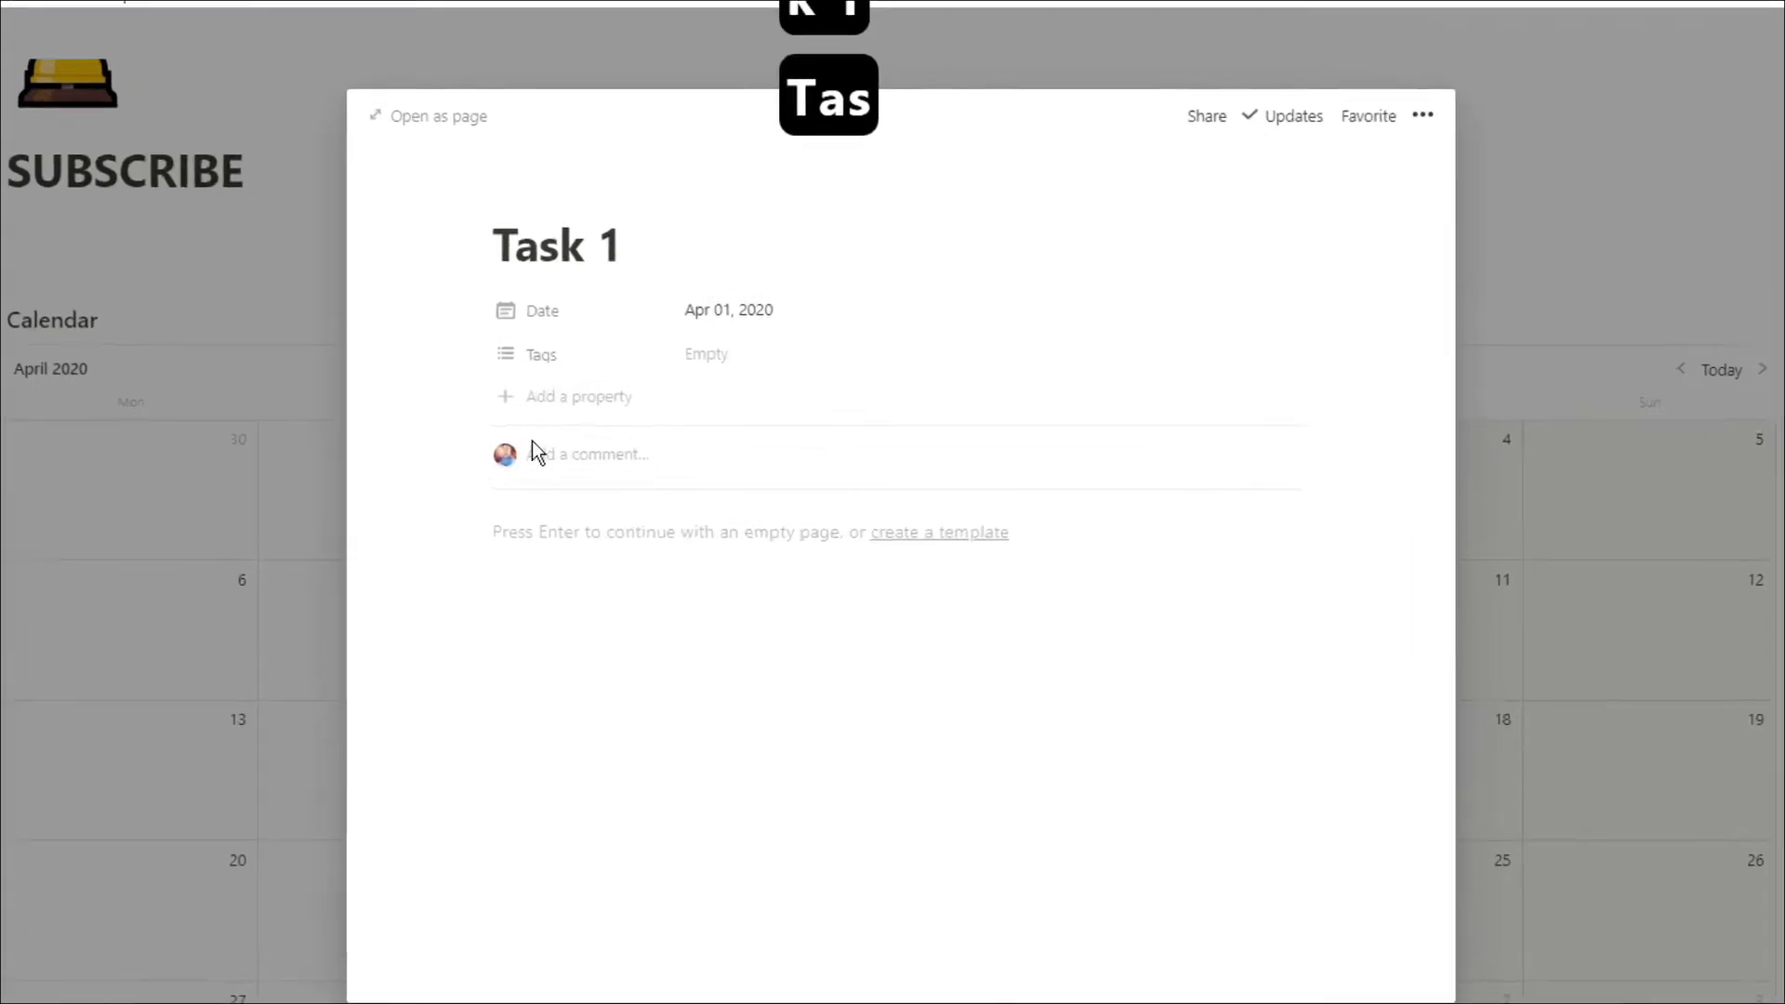
pyautogui.click(678, 360)
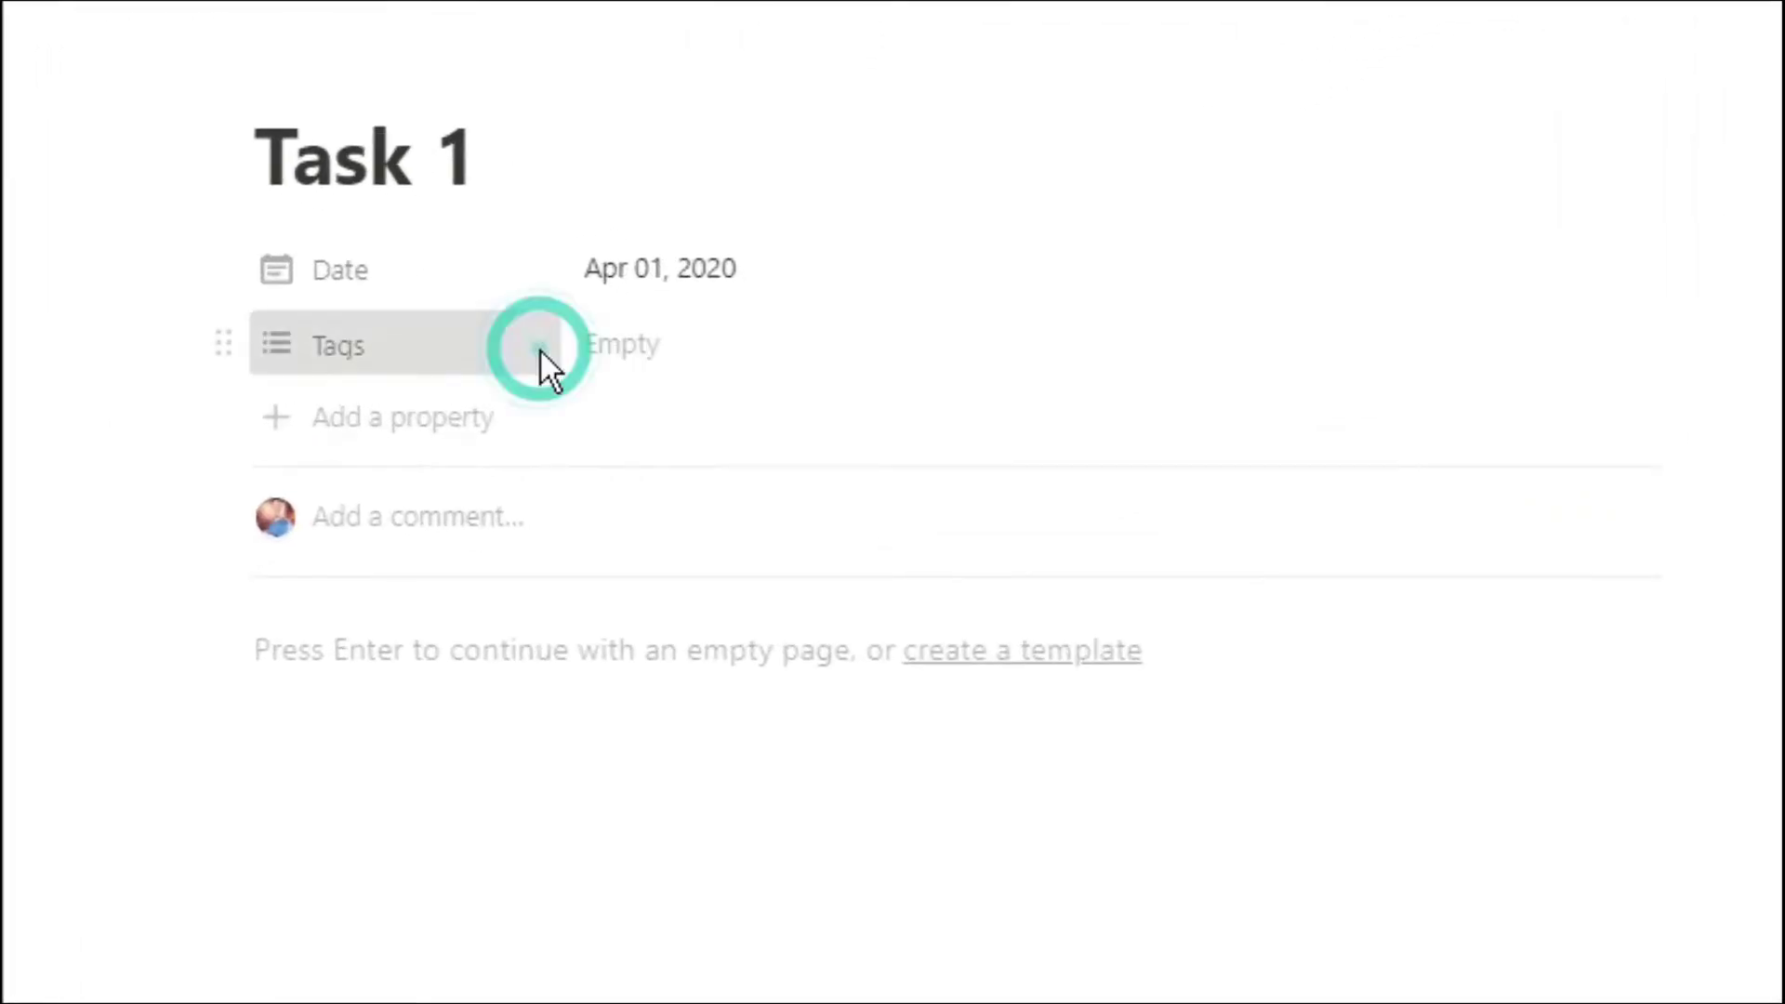
pyautogui.click(458, 577)
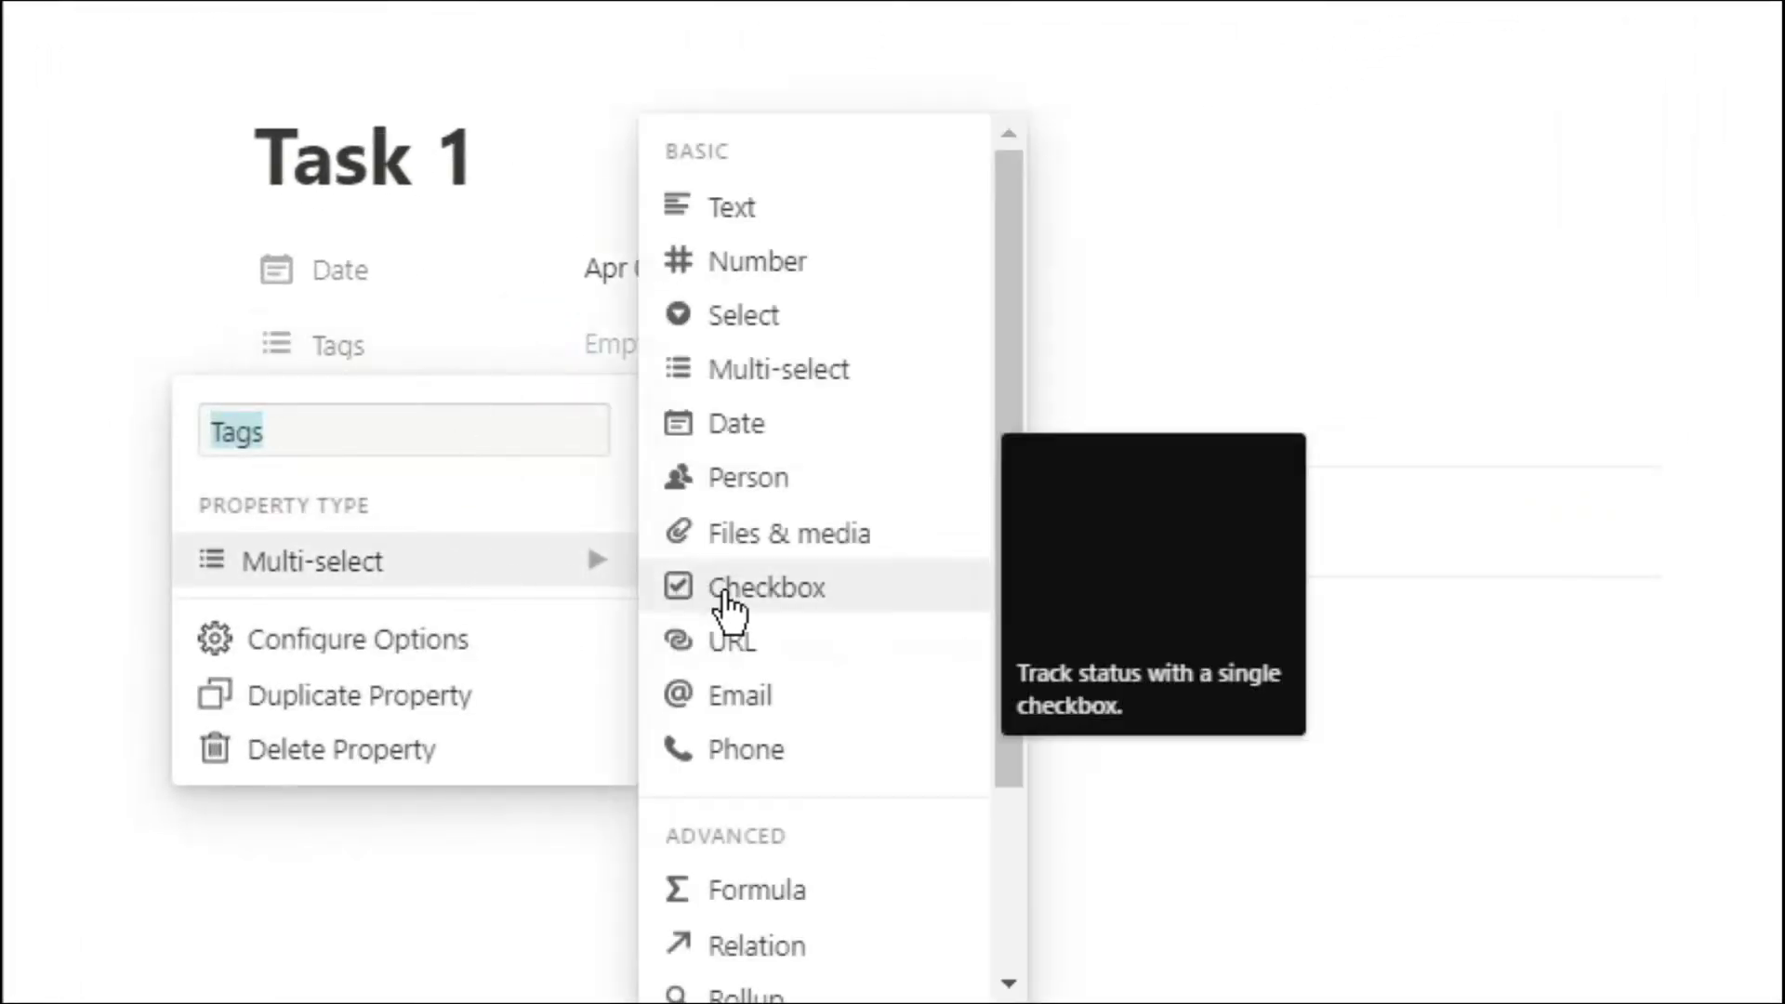
pyautogui.click(728, 591)
# Add a select property with To do and Done options, setting Task 1 to To do.
pyautogui.click(431, 426)
pyautogui.moveTo(702, 505)
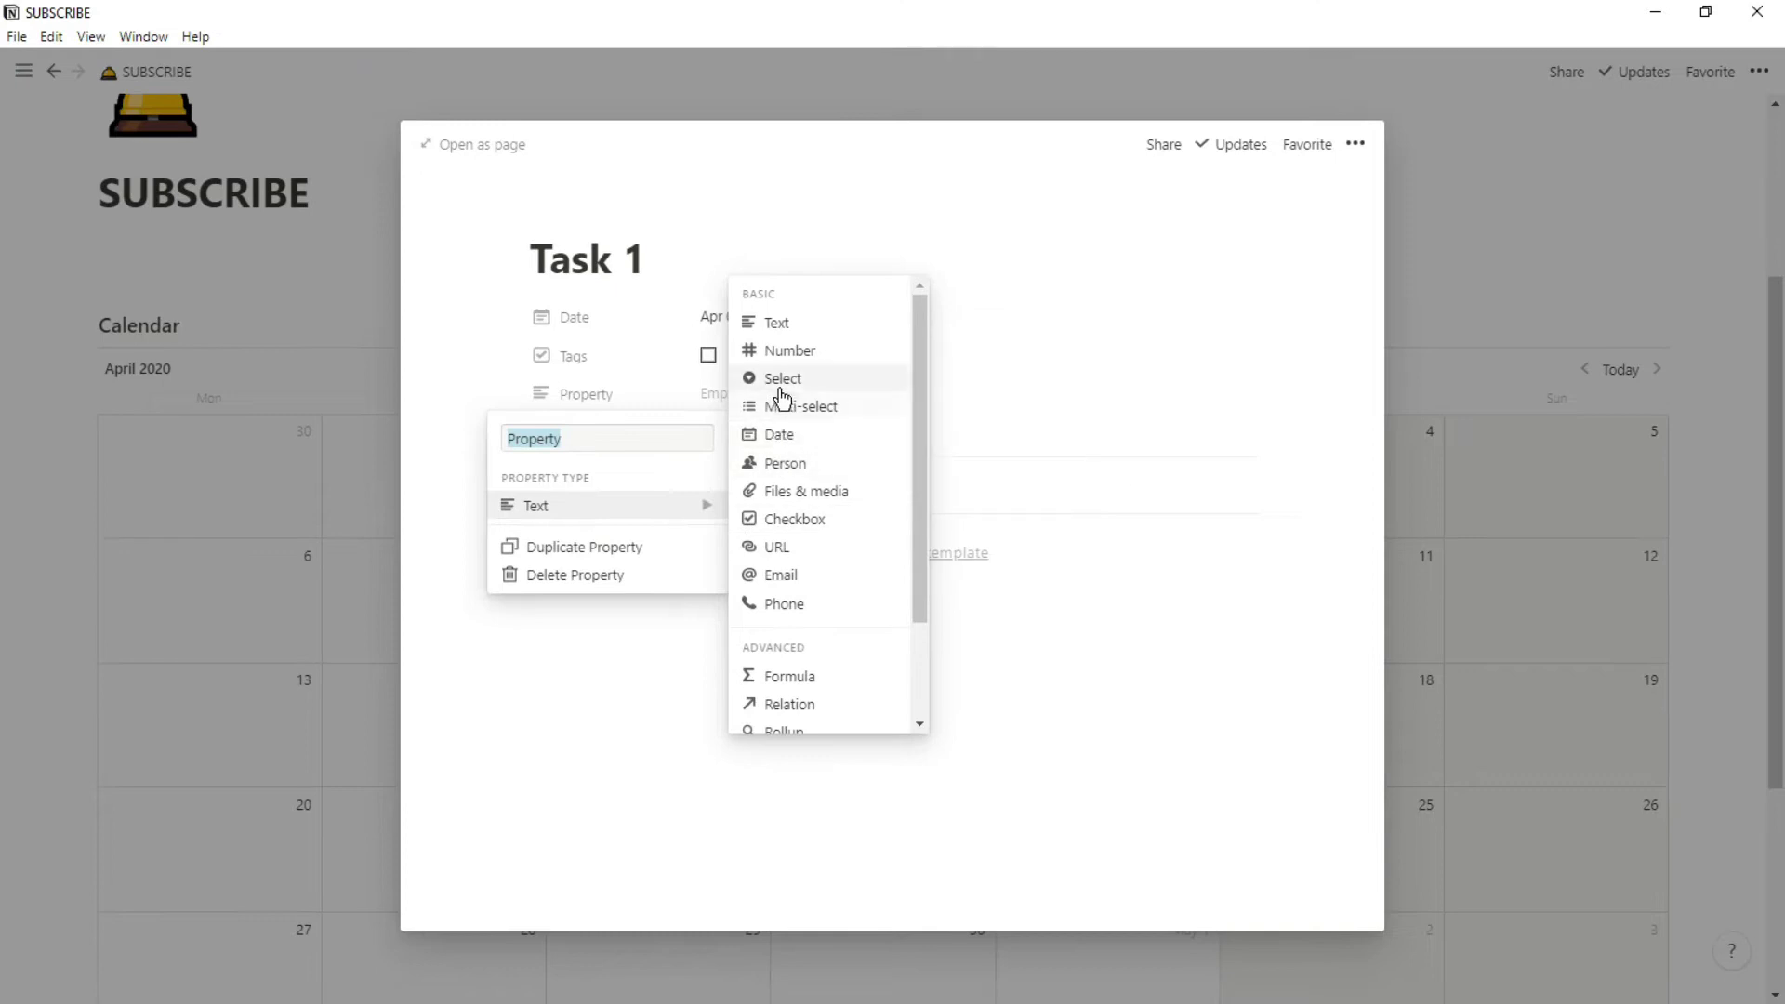
pyautogui.click(783, 381)
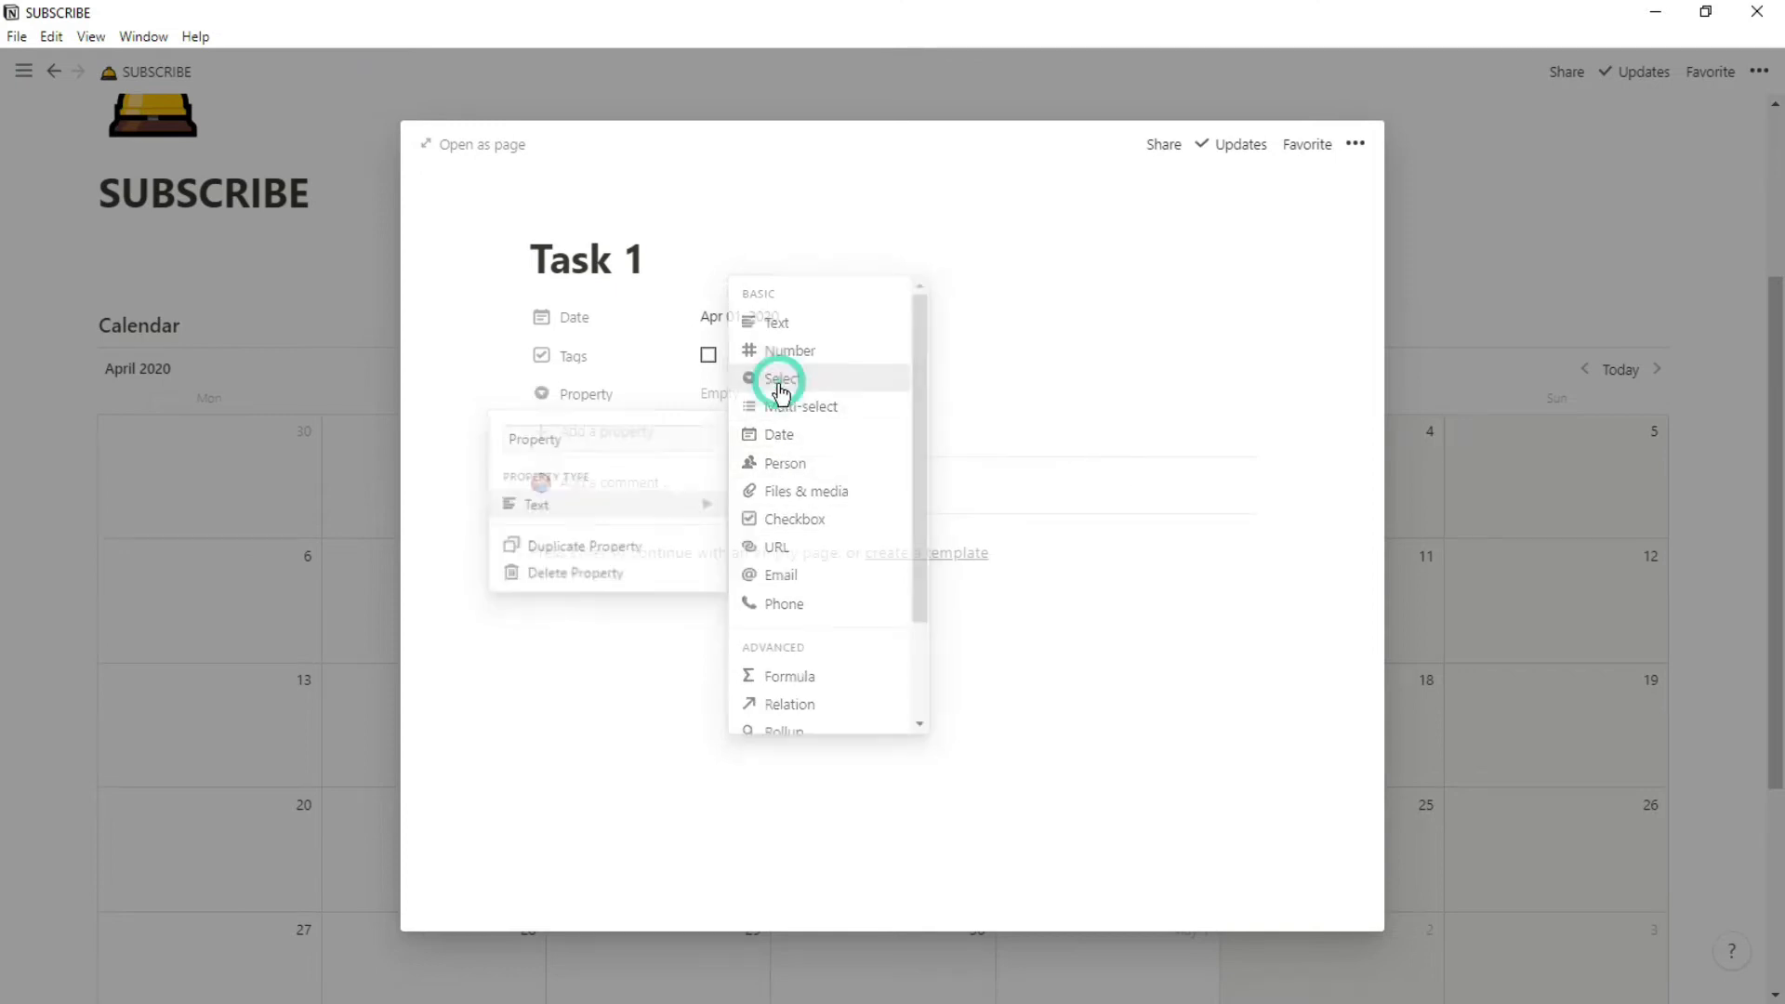
pyautogui.click(764, 398)
pyautogui.write('To')
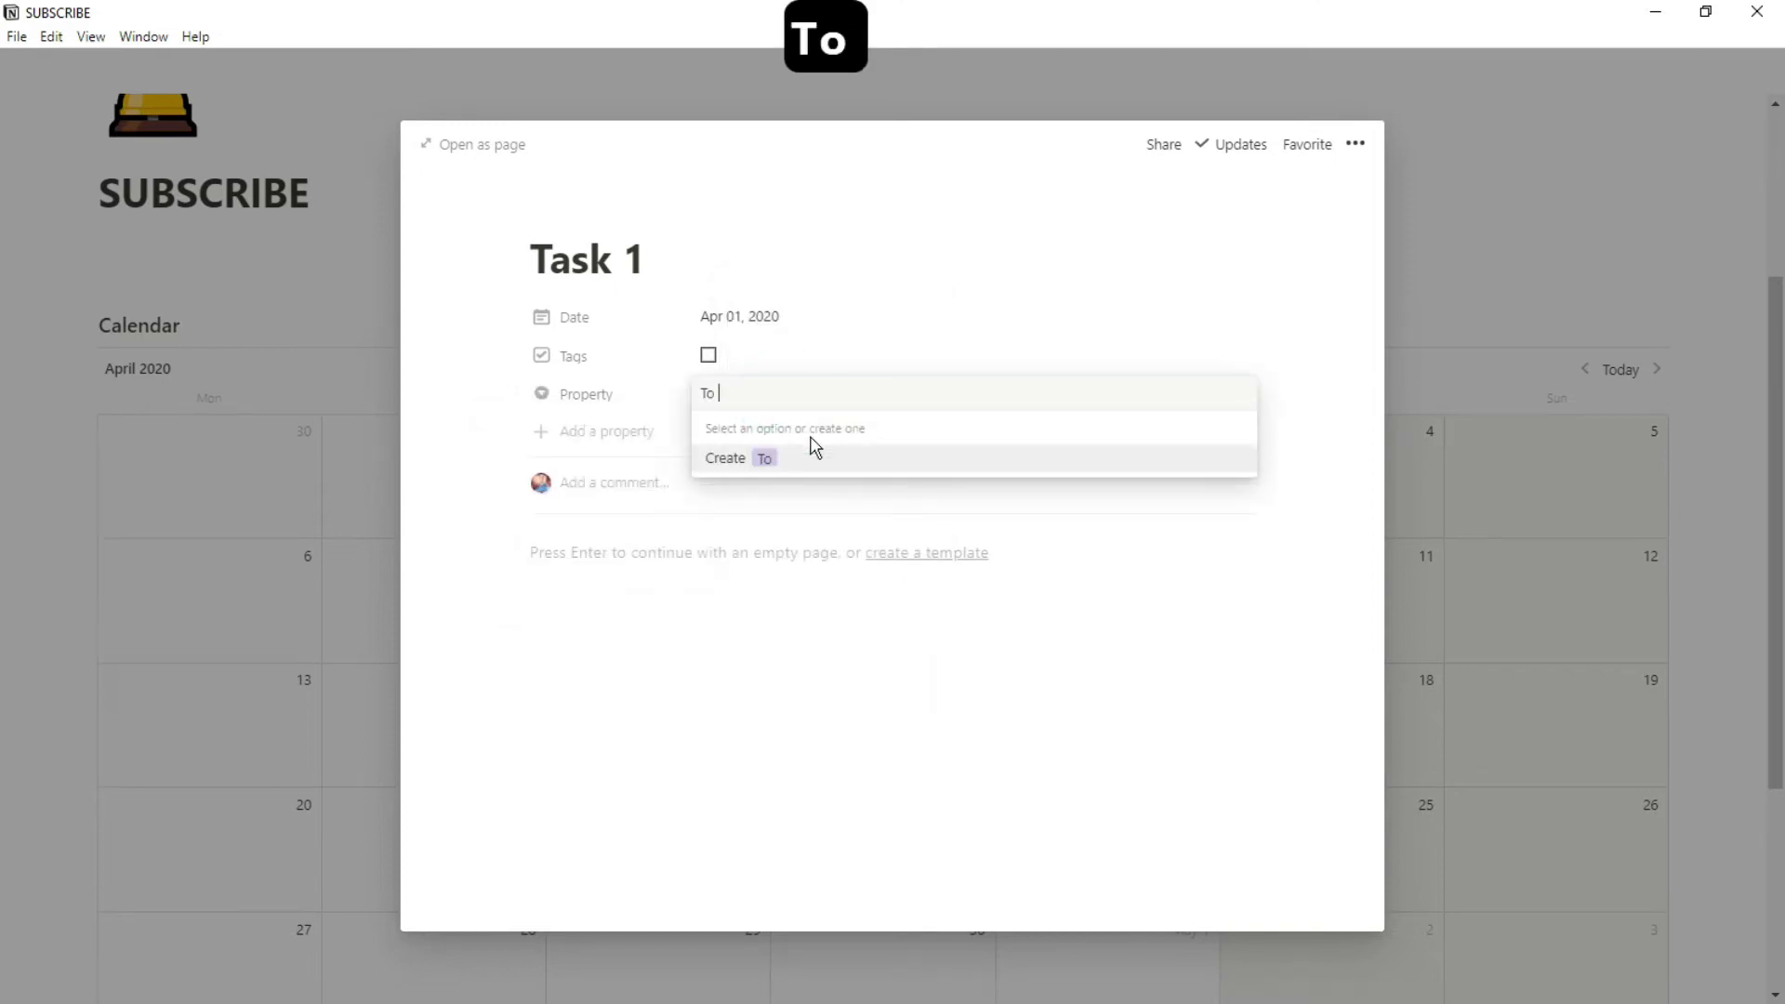
pyautogui.write(' do')
pyautogui.press('Return')
pyautogui.click(795, 399)
pyautogui.write('Done')
pyautogui.press('Return')
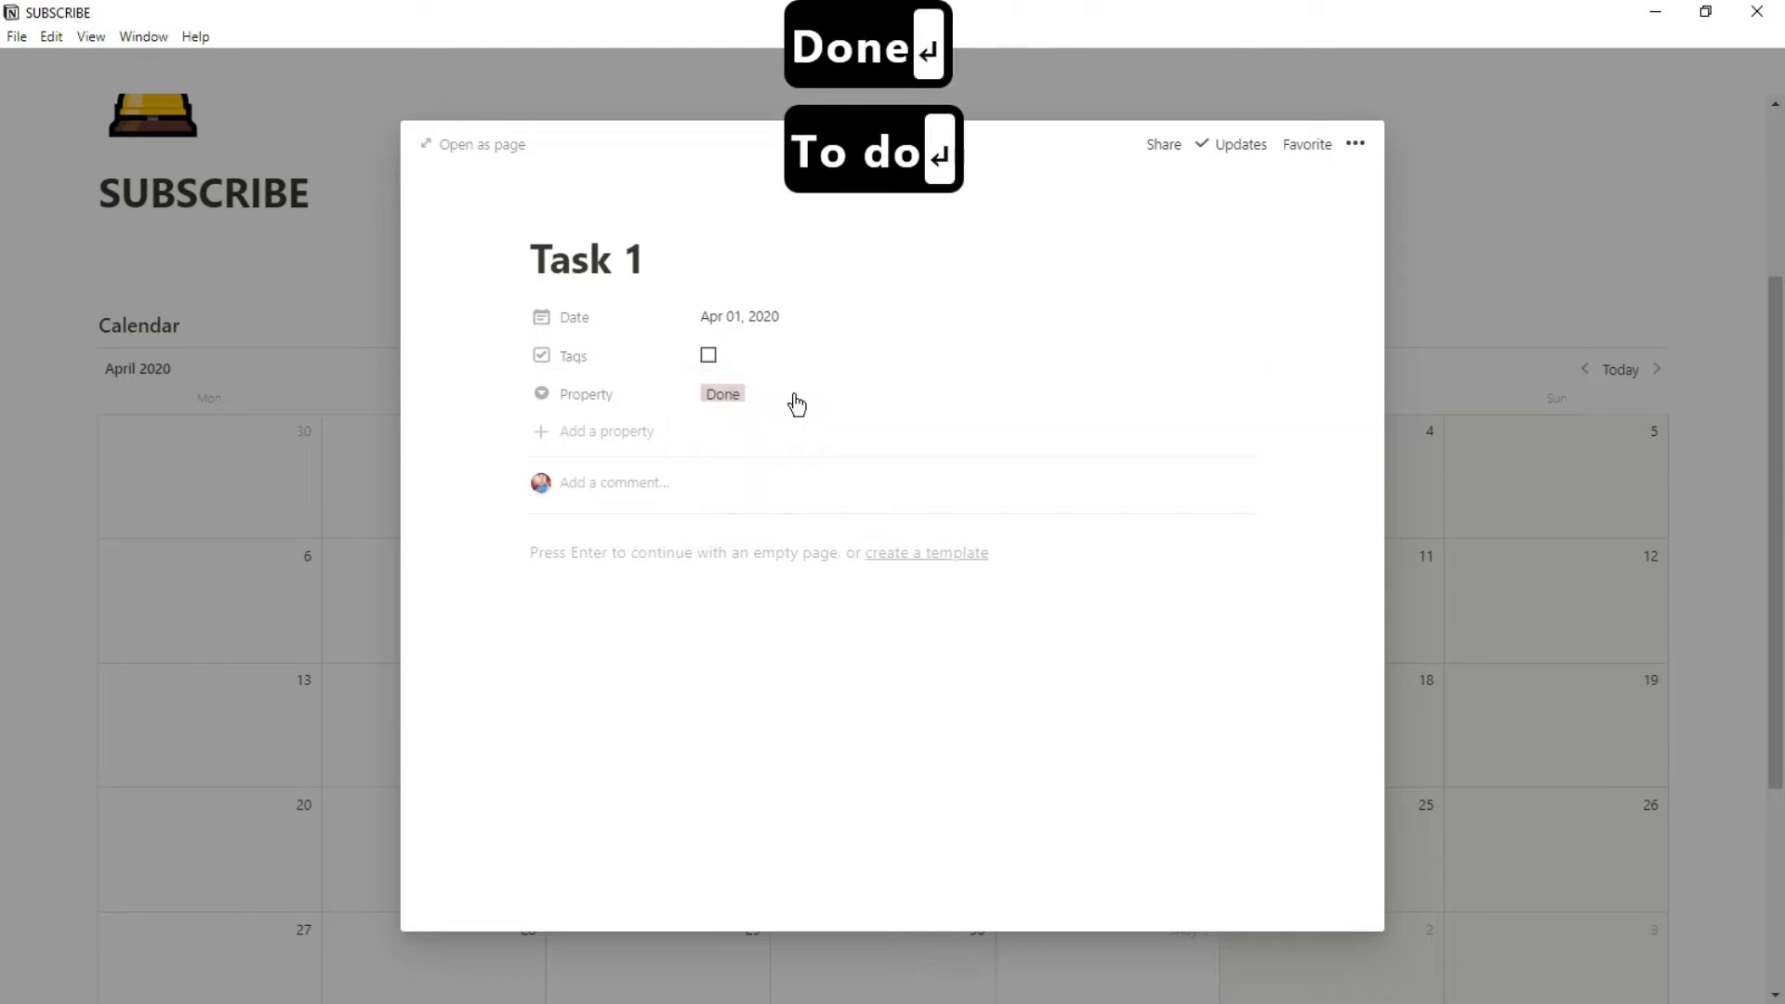
pyautogui.click(709, 356)
pyautogui.click(721, 397)
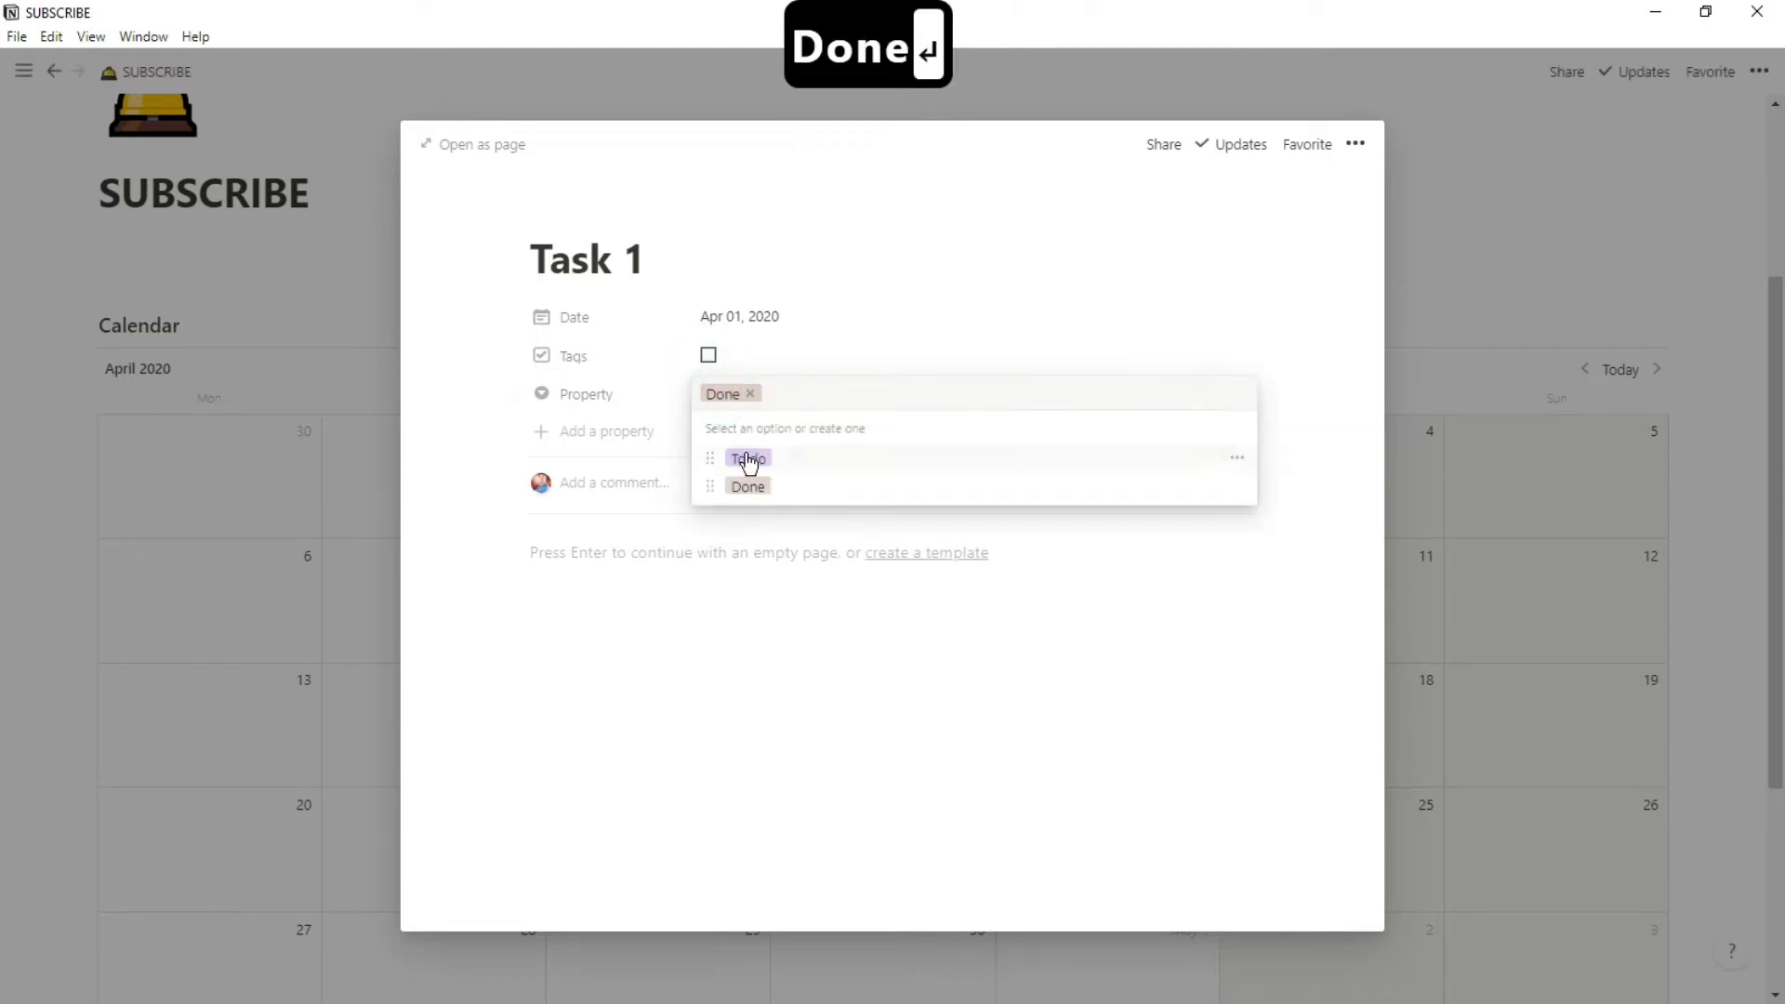
pyautogui.click(741, 457)
# Close Task 1 and create a Task 2 entry on Apr 2.
pyautogui.click(1452, 476)
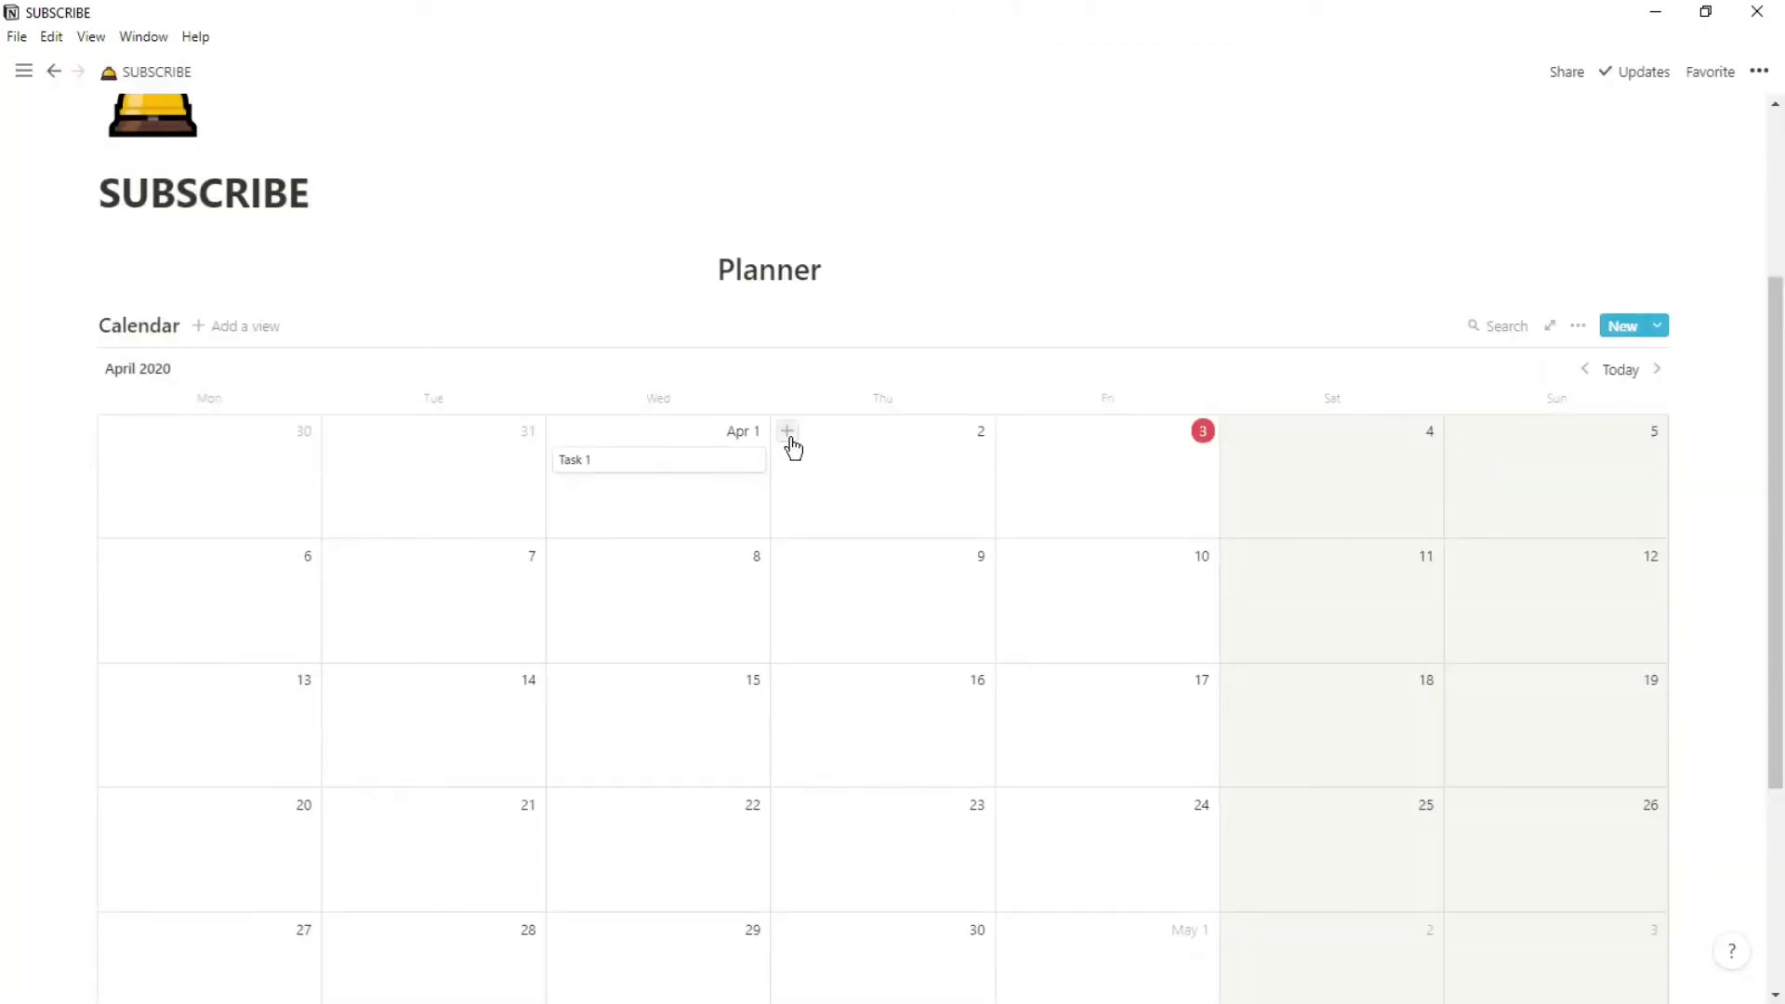
pyautogui.click(790, 438)
pyautogui.write('Task 2')
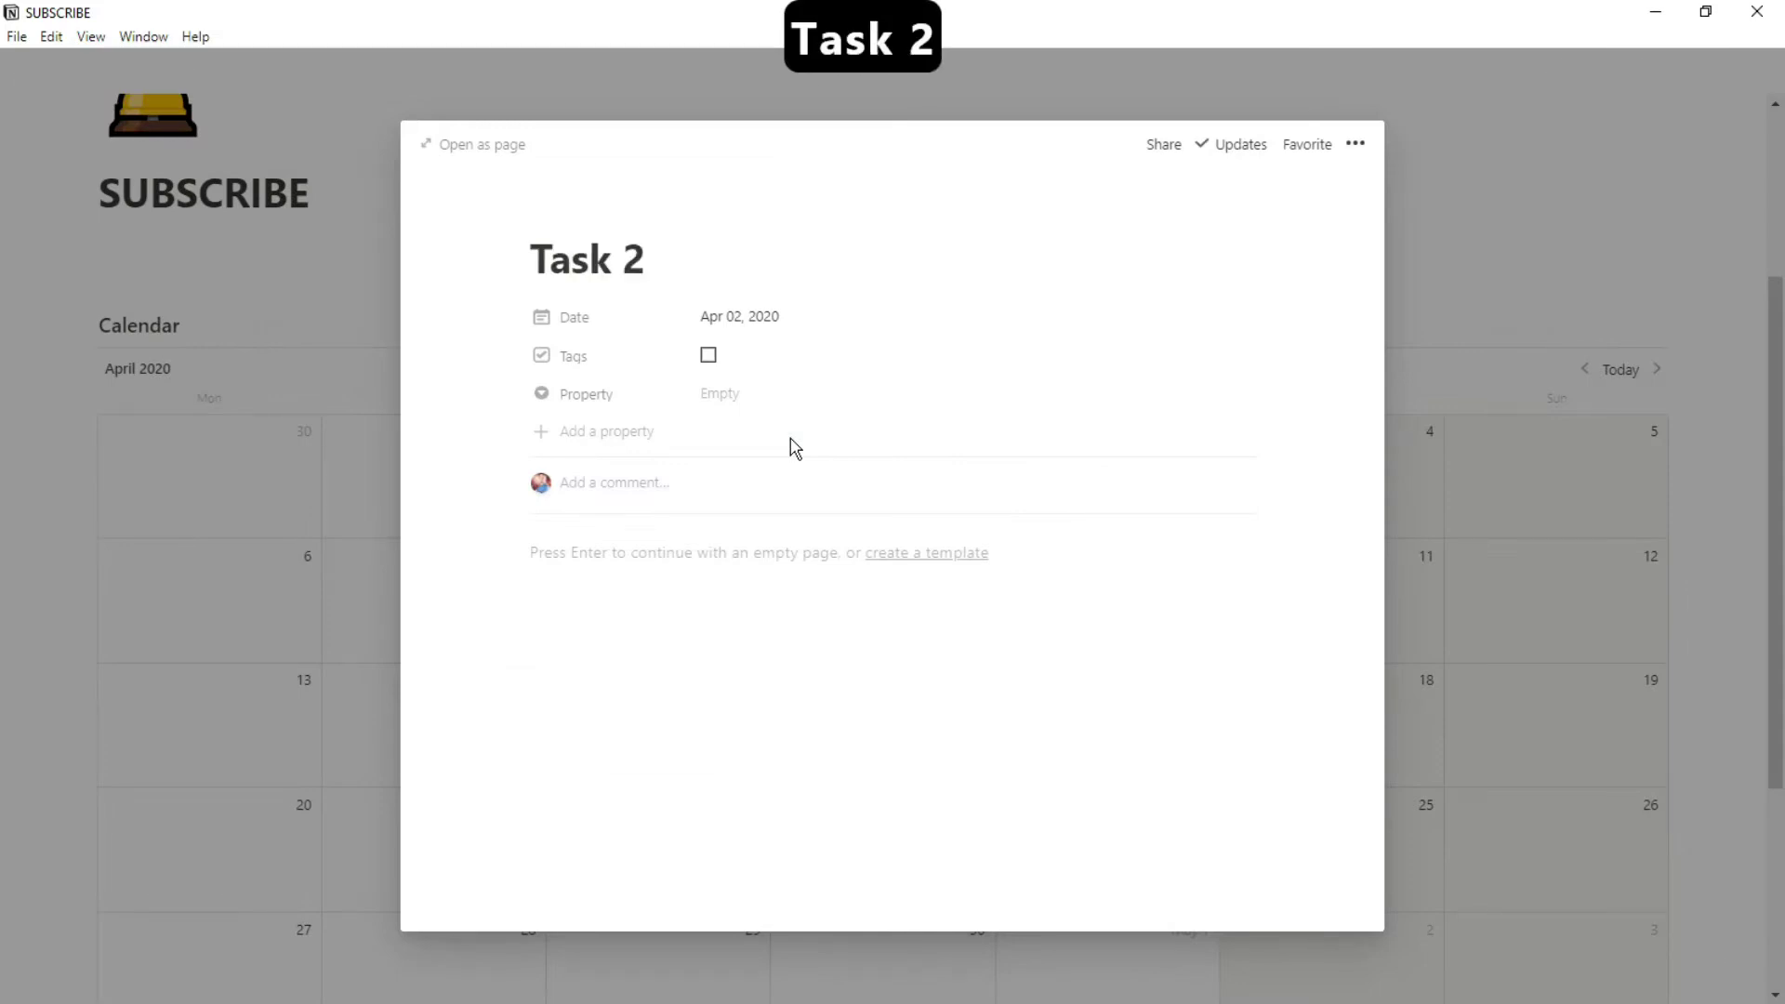
pyautogui.click(750, 398)
pyautogui.click(772, 372)
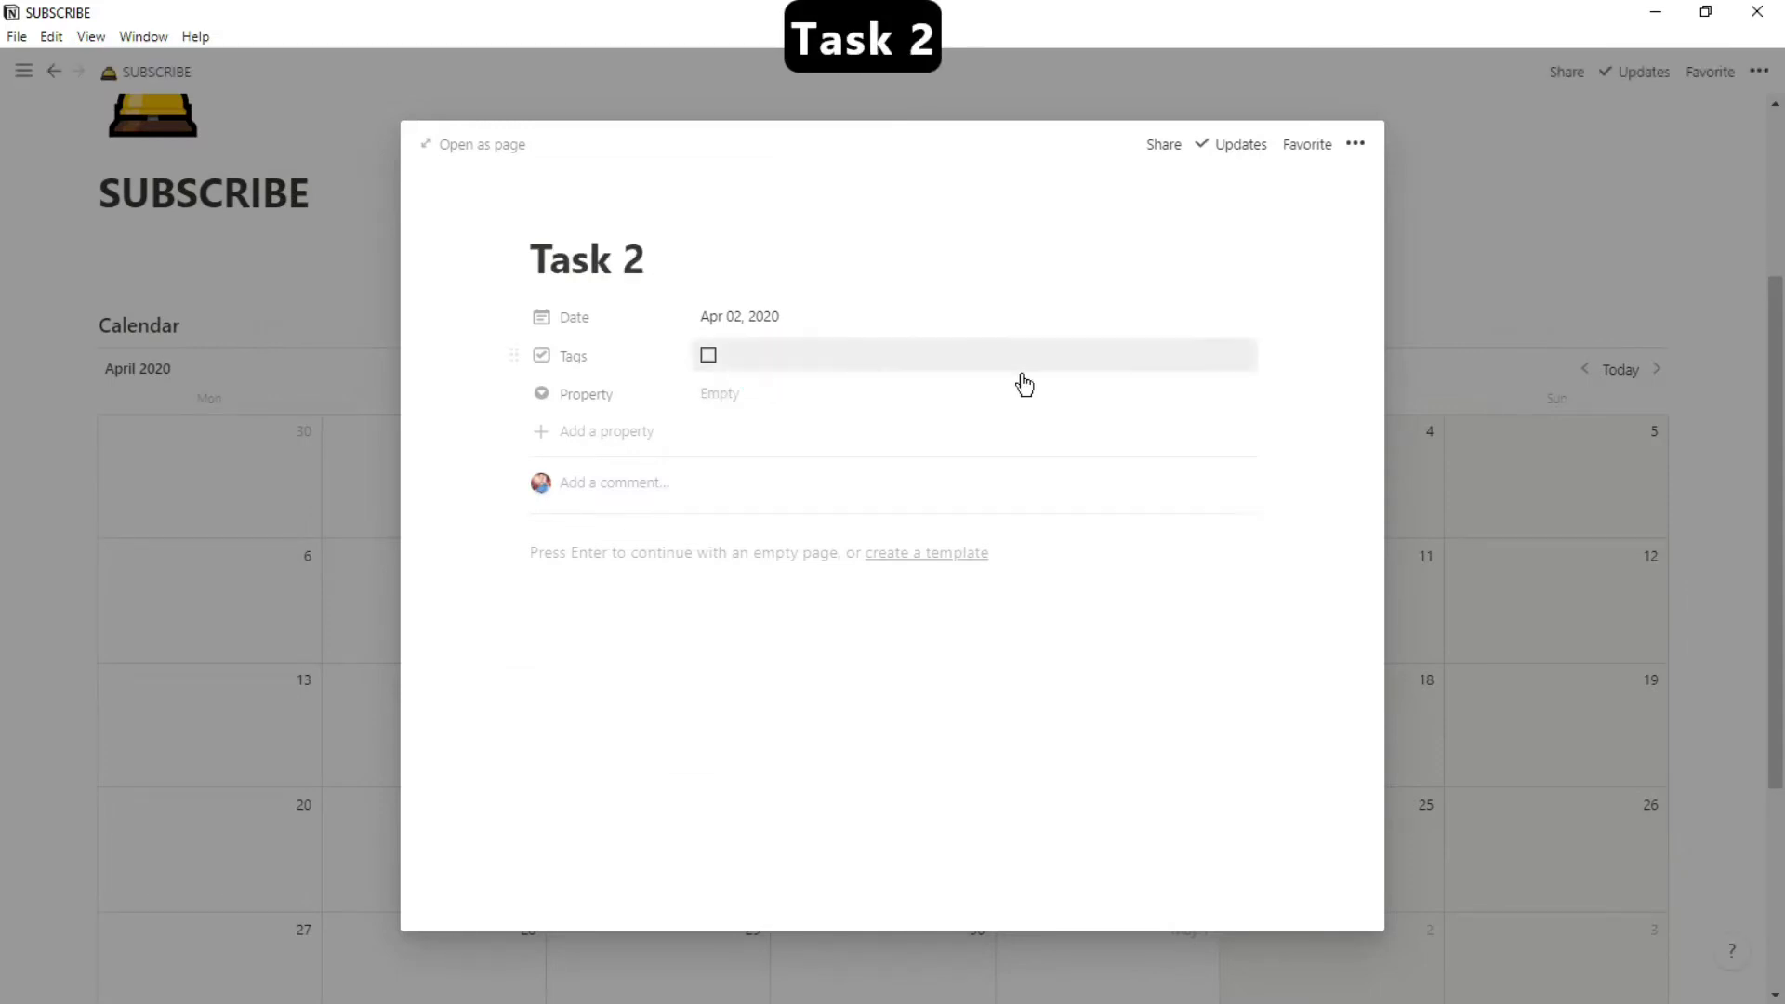
pyautogui.click(1404, 406)
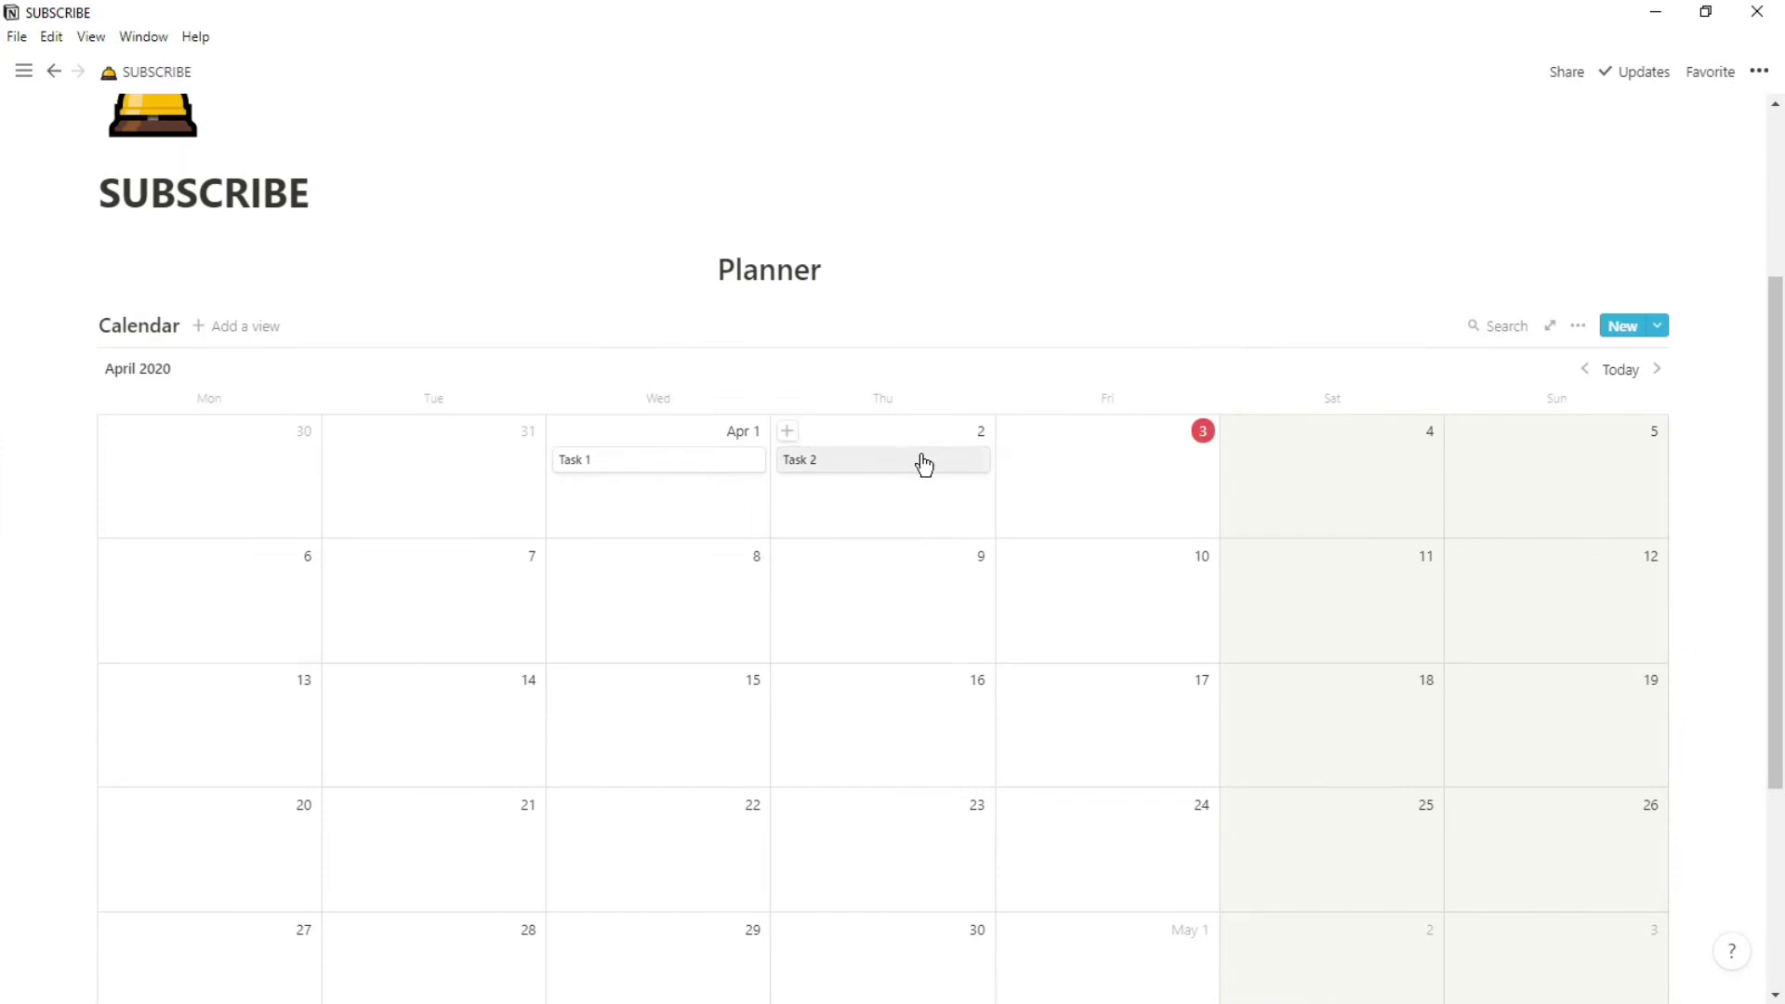
# Show the Tags property on the calendar cards.
pyautogui.click(1577, 331)
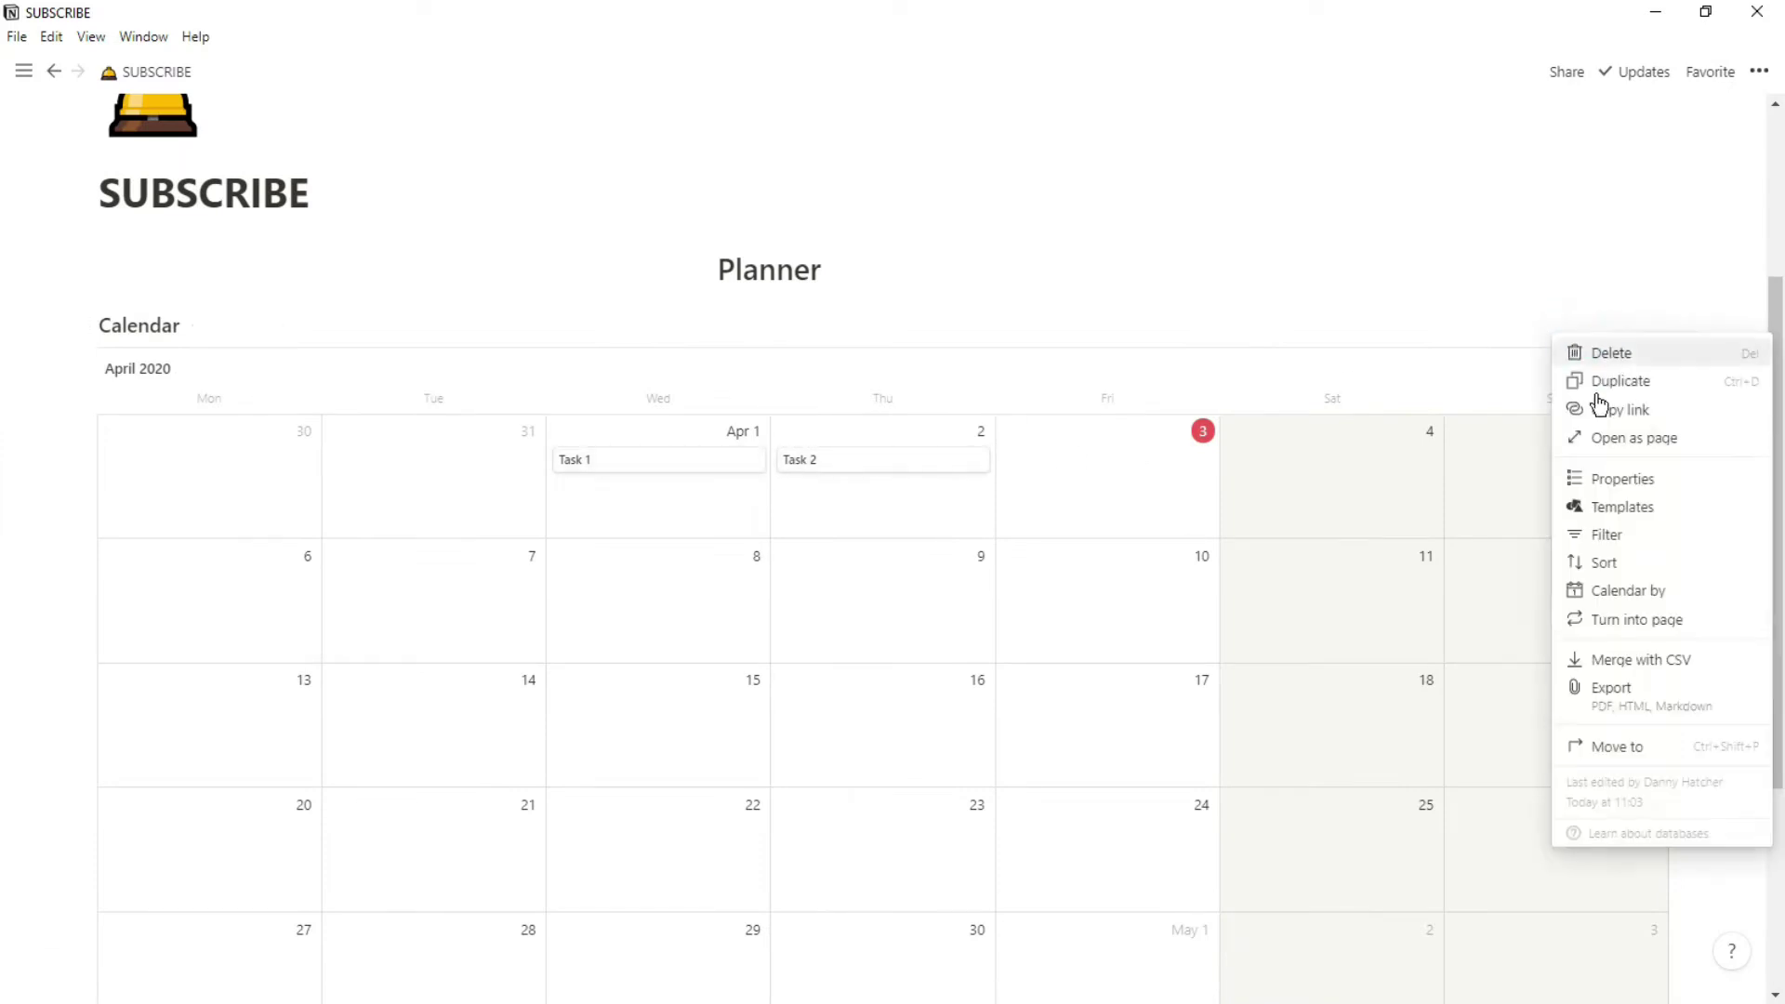
pyautogui.click(1614, 480)
pyautogui.click(1520, 423)
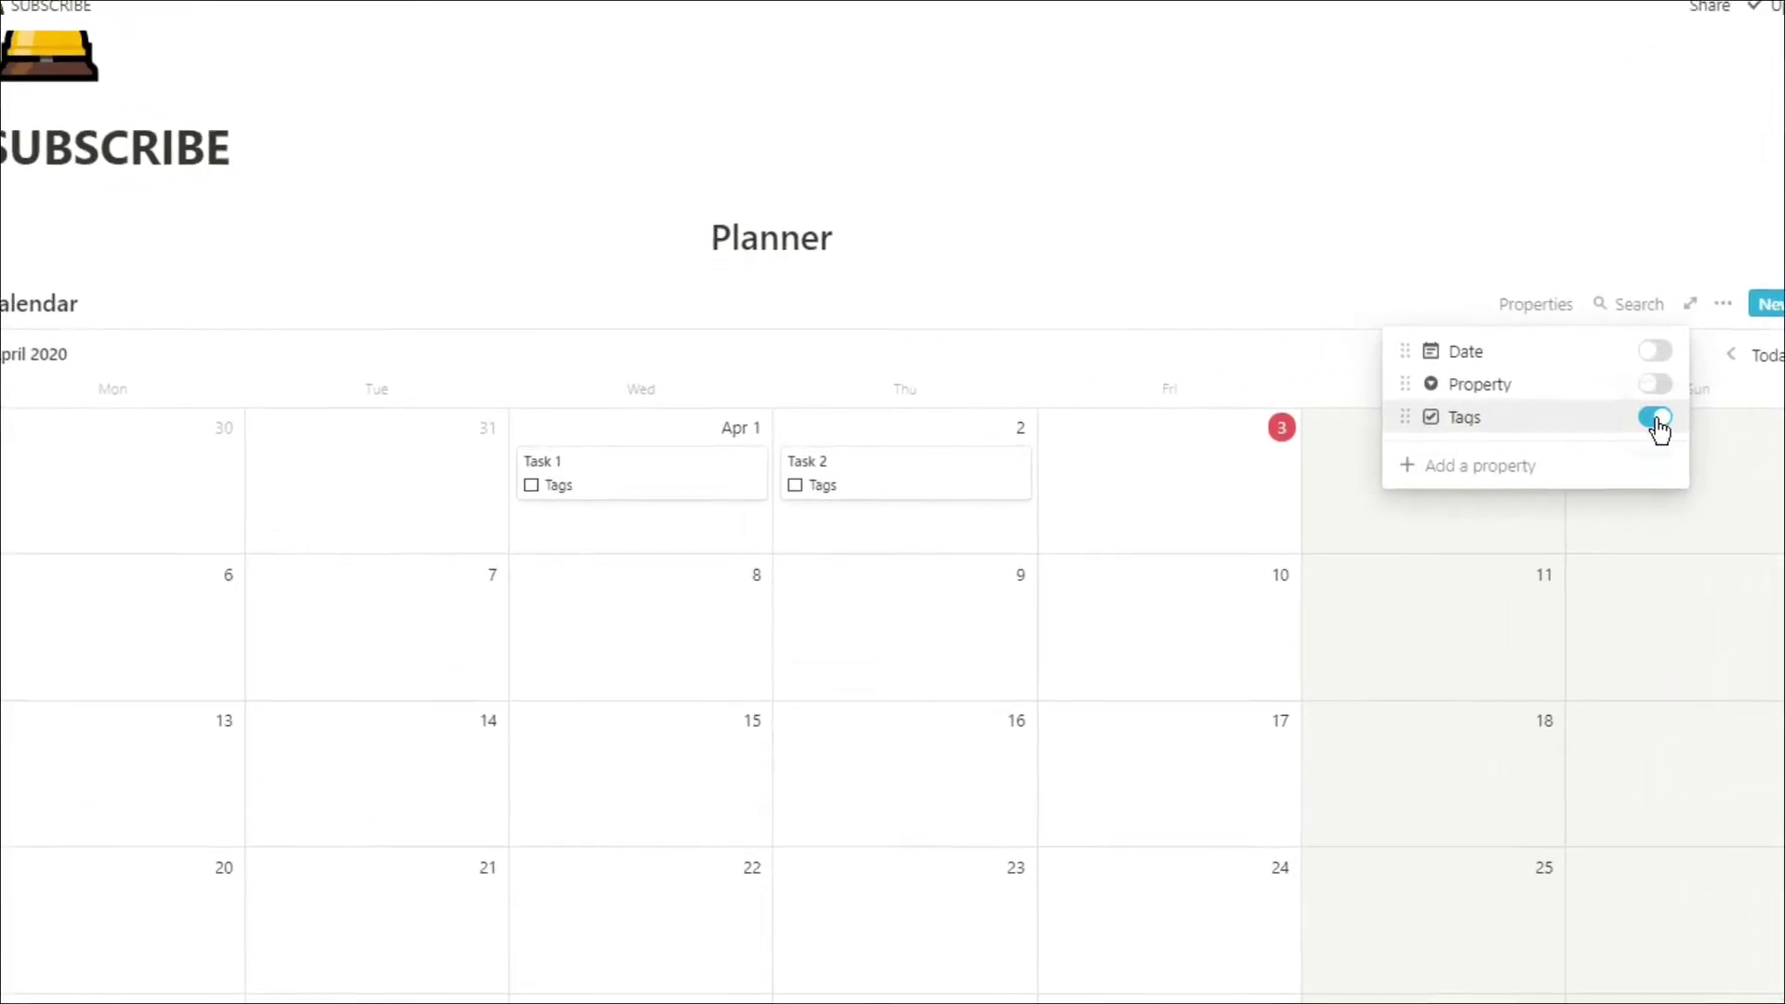
pyautogui.click(1381, 272)
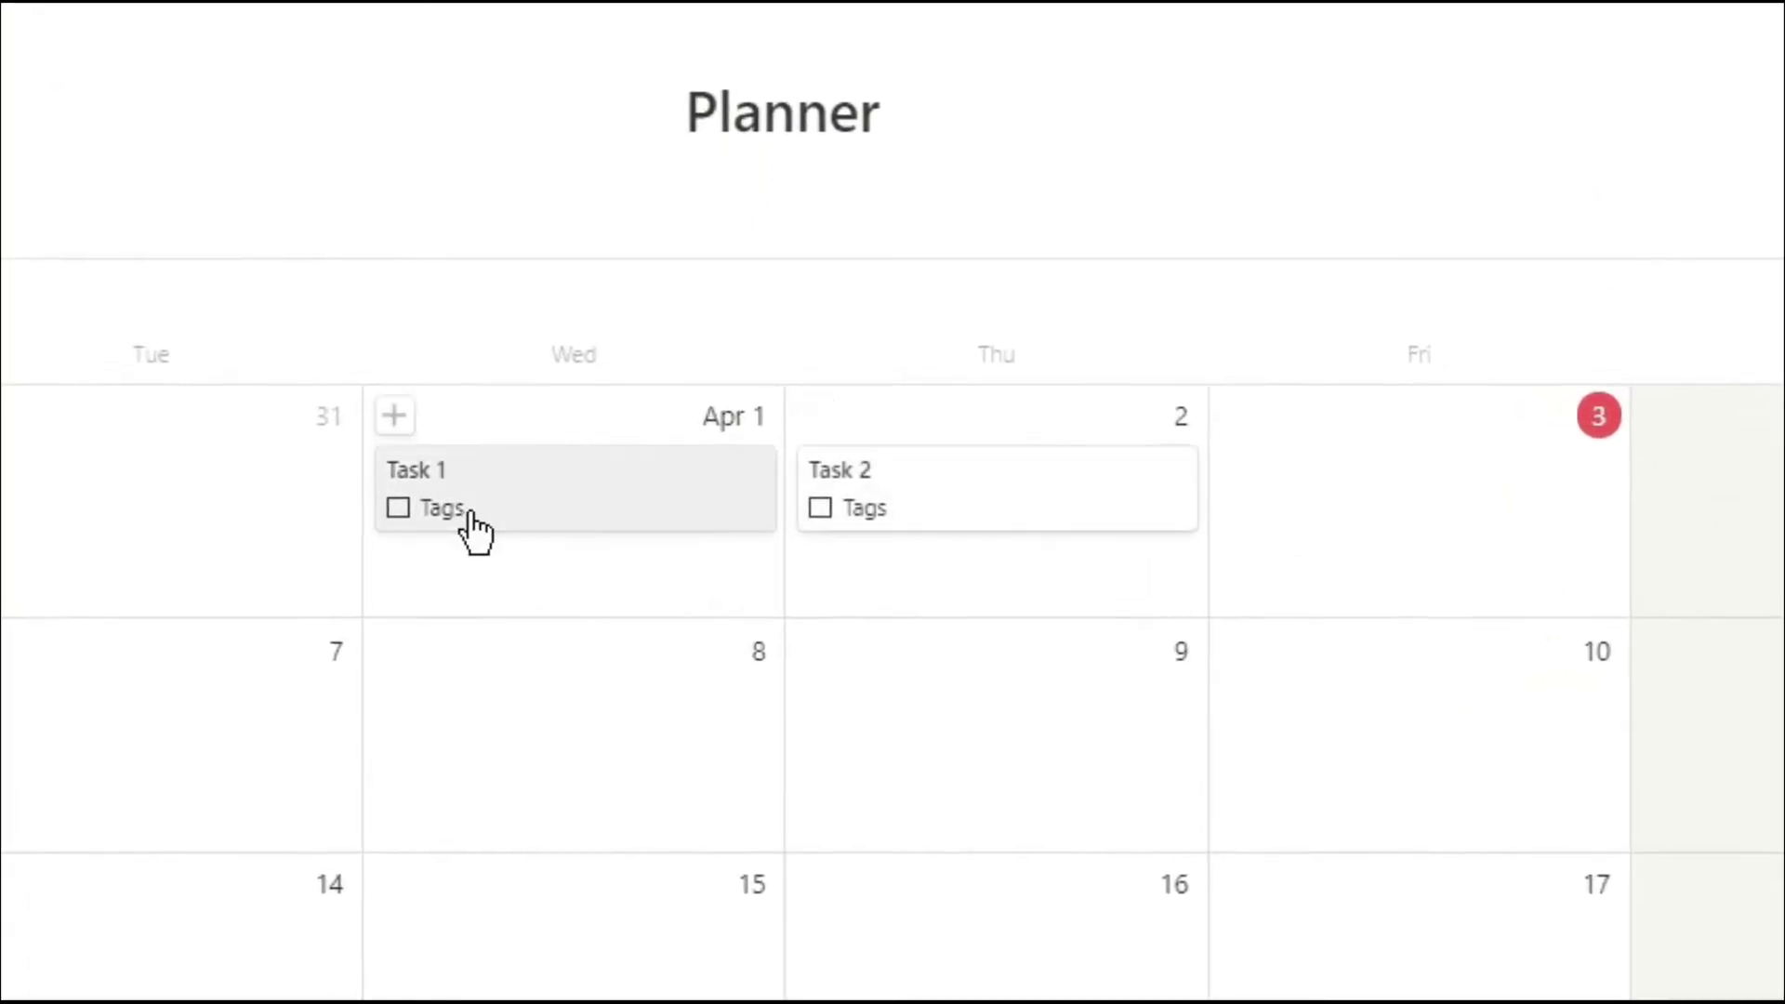
# Tick and then untick the Tags checkboxes on Task 1 and Task 2.
pyautogui.click(398, 508)
pyautogui.click(820, 507)
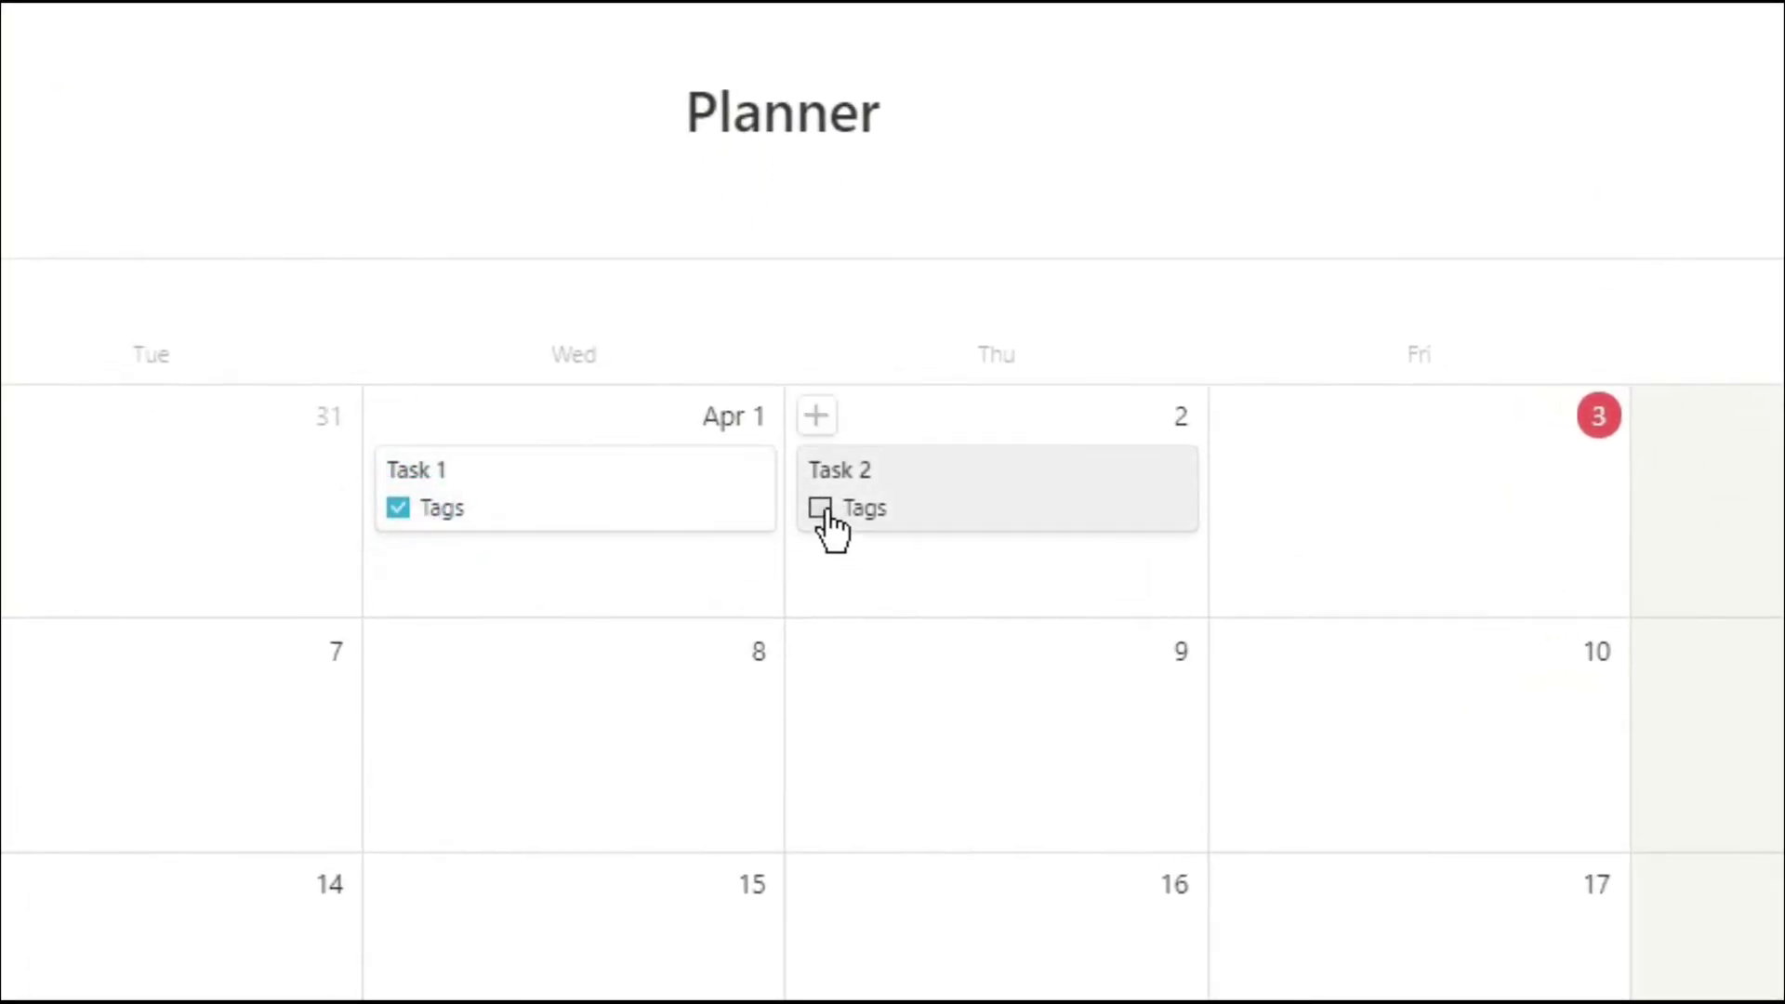
pyautogui.click(398, 508)
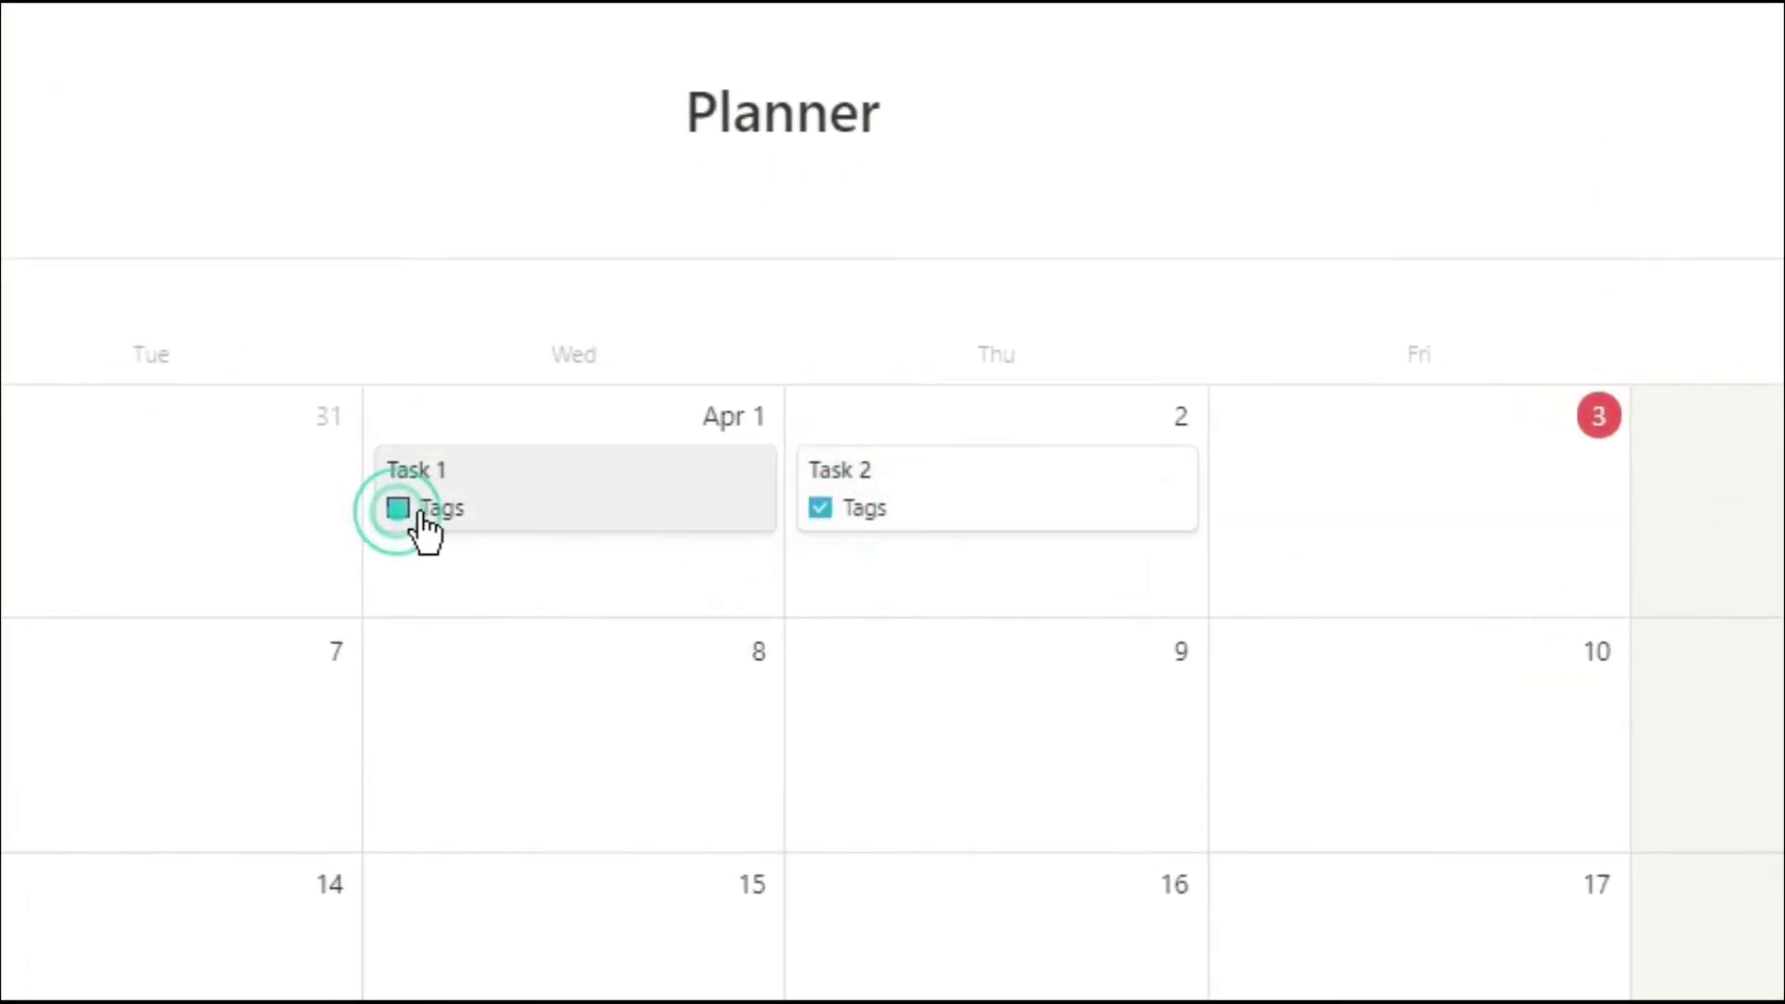
pyautogui.click(820, 508)
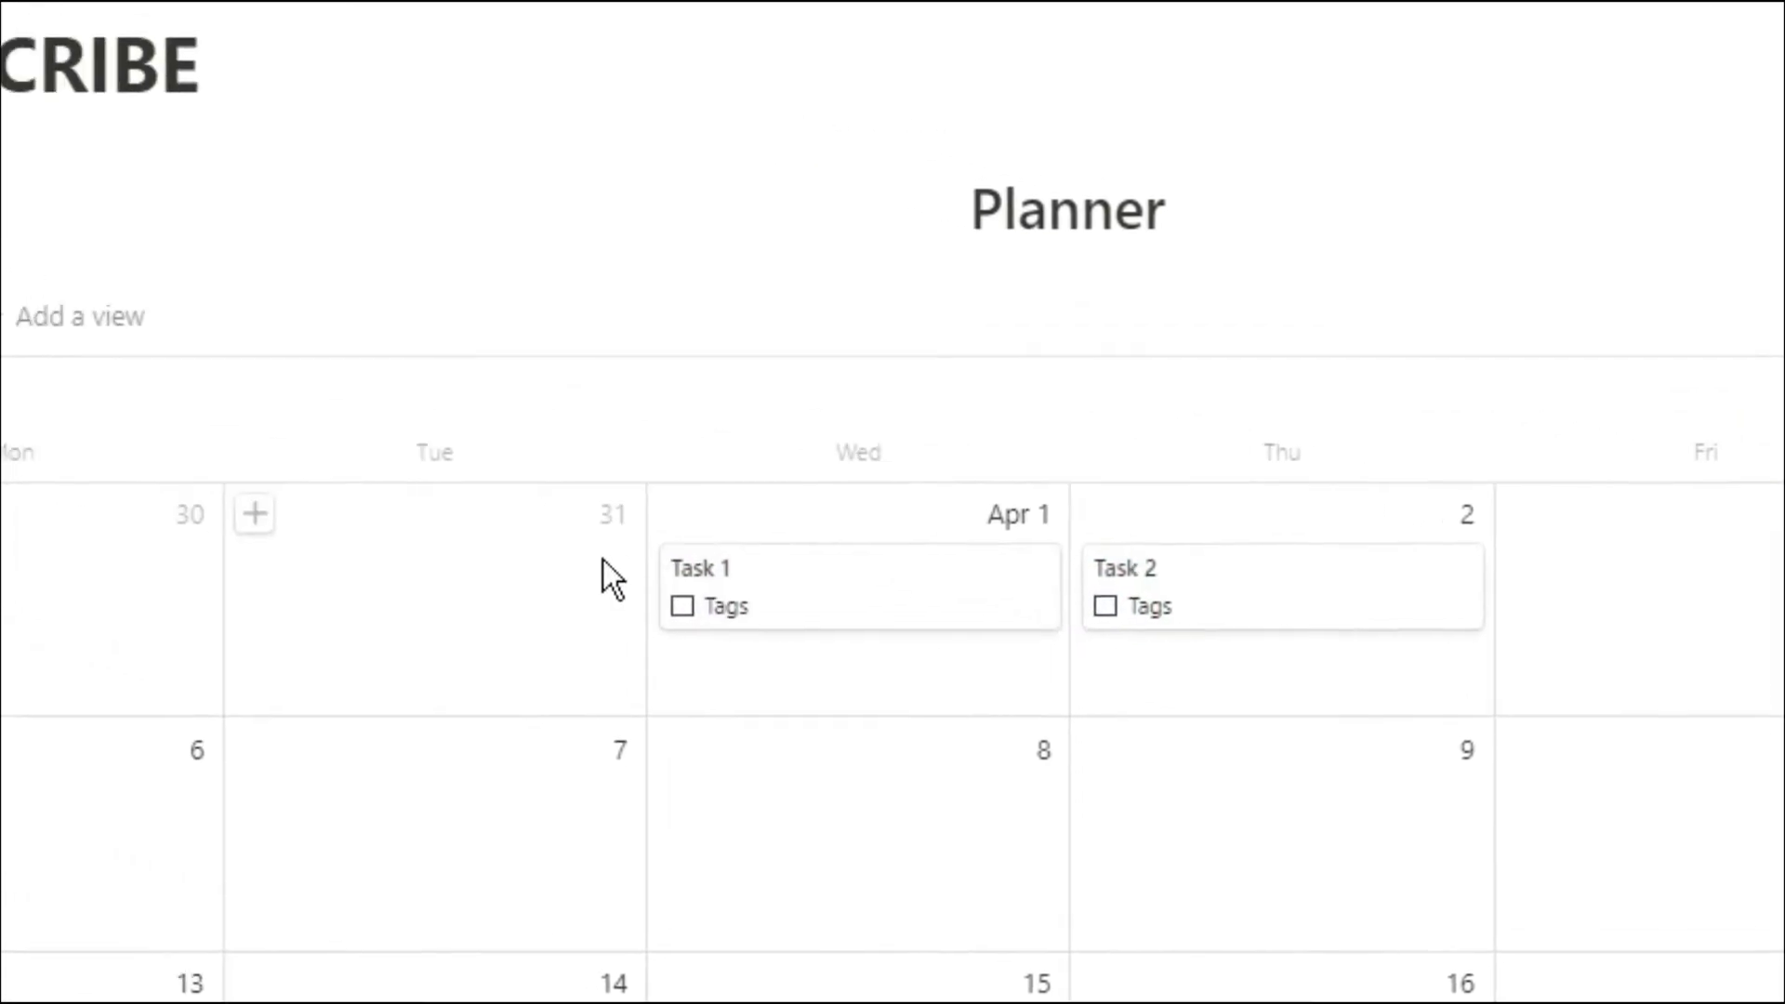
# Add a Table view of the Calendar database.
pyautogui.click(261, 391)
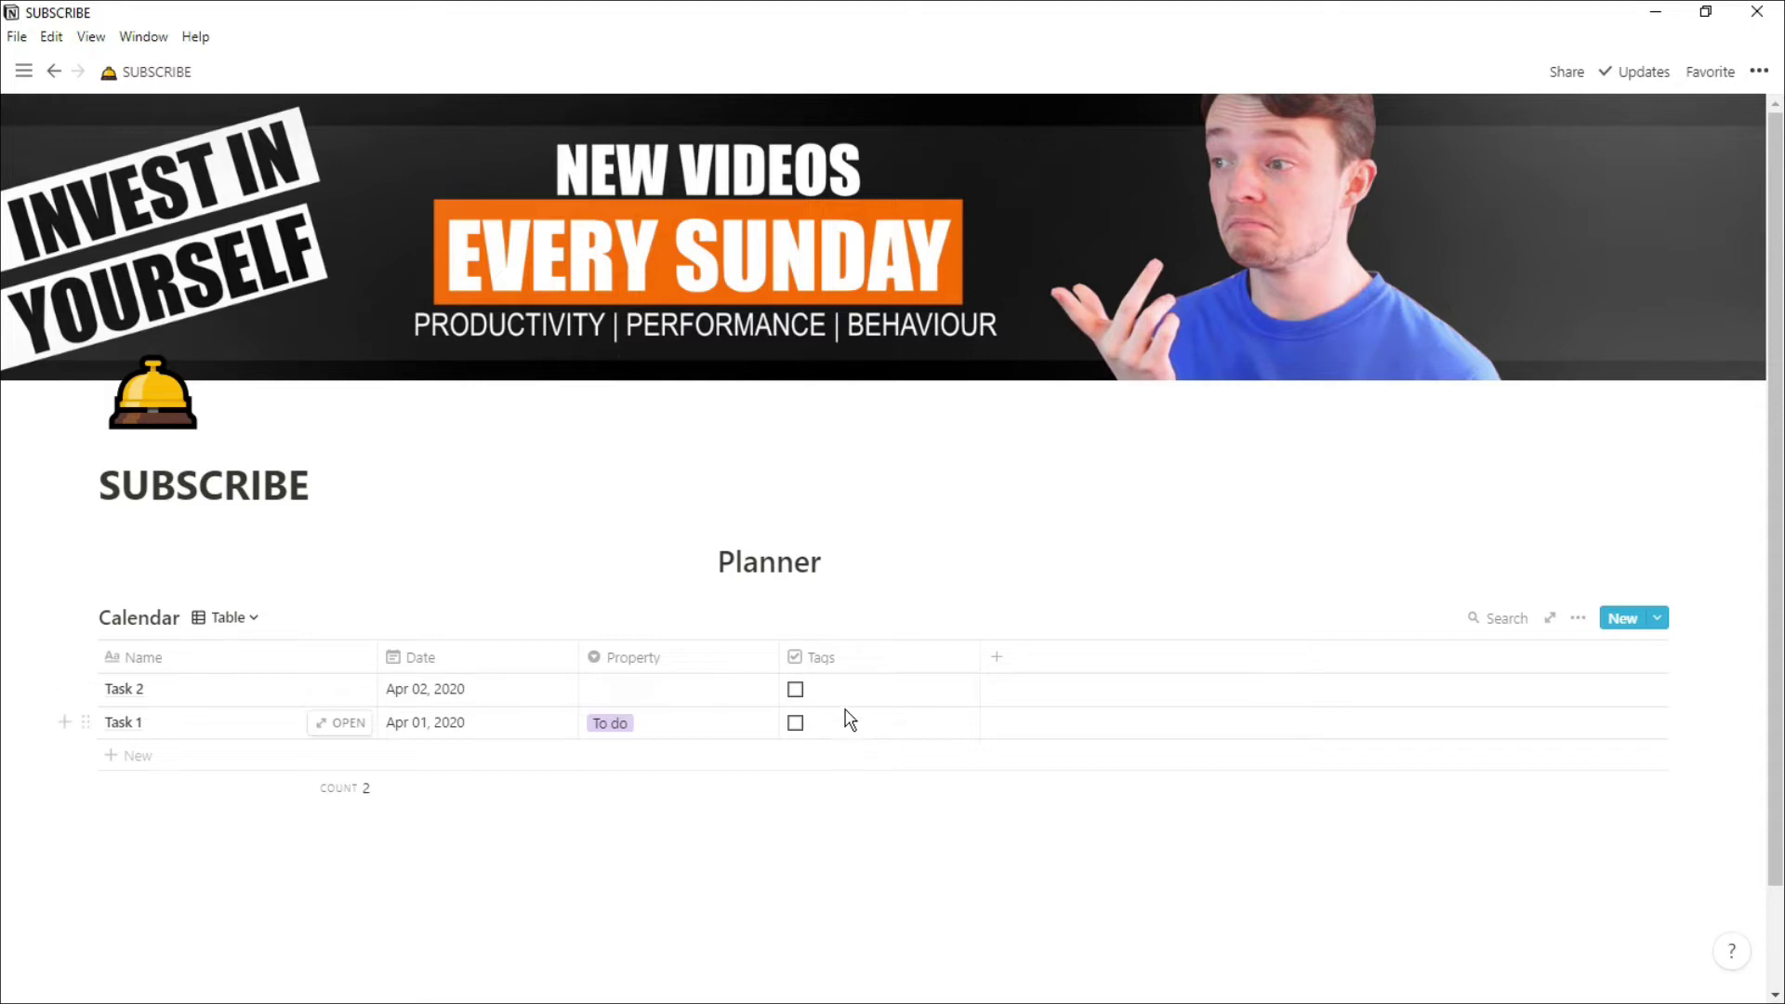
# Create a Board view and move Task 2 into the Done column.
pyautogui.click(249, 618)
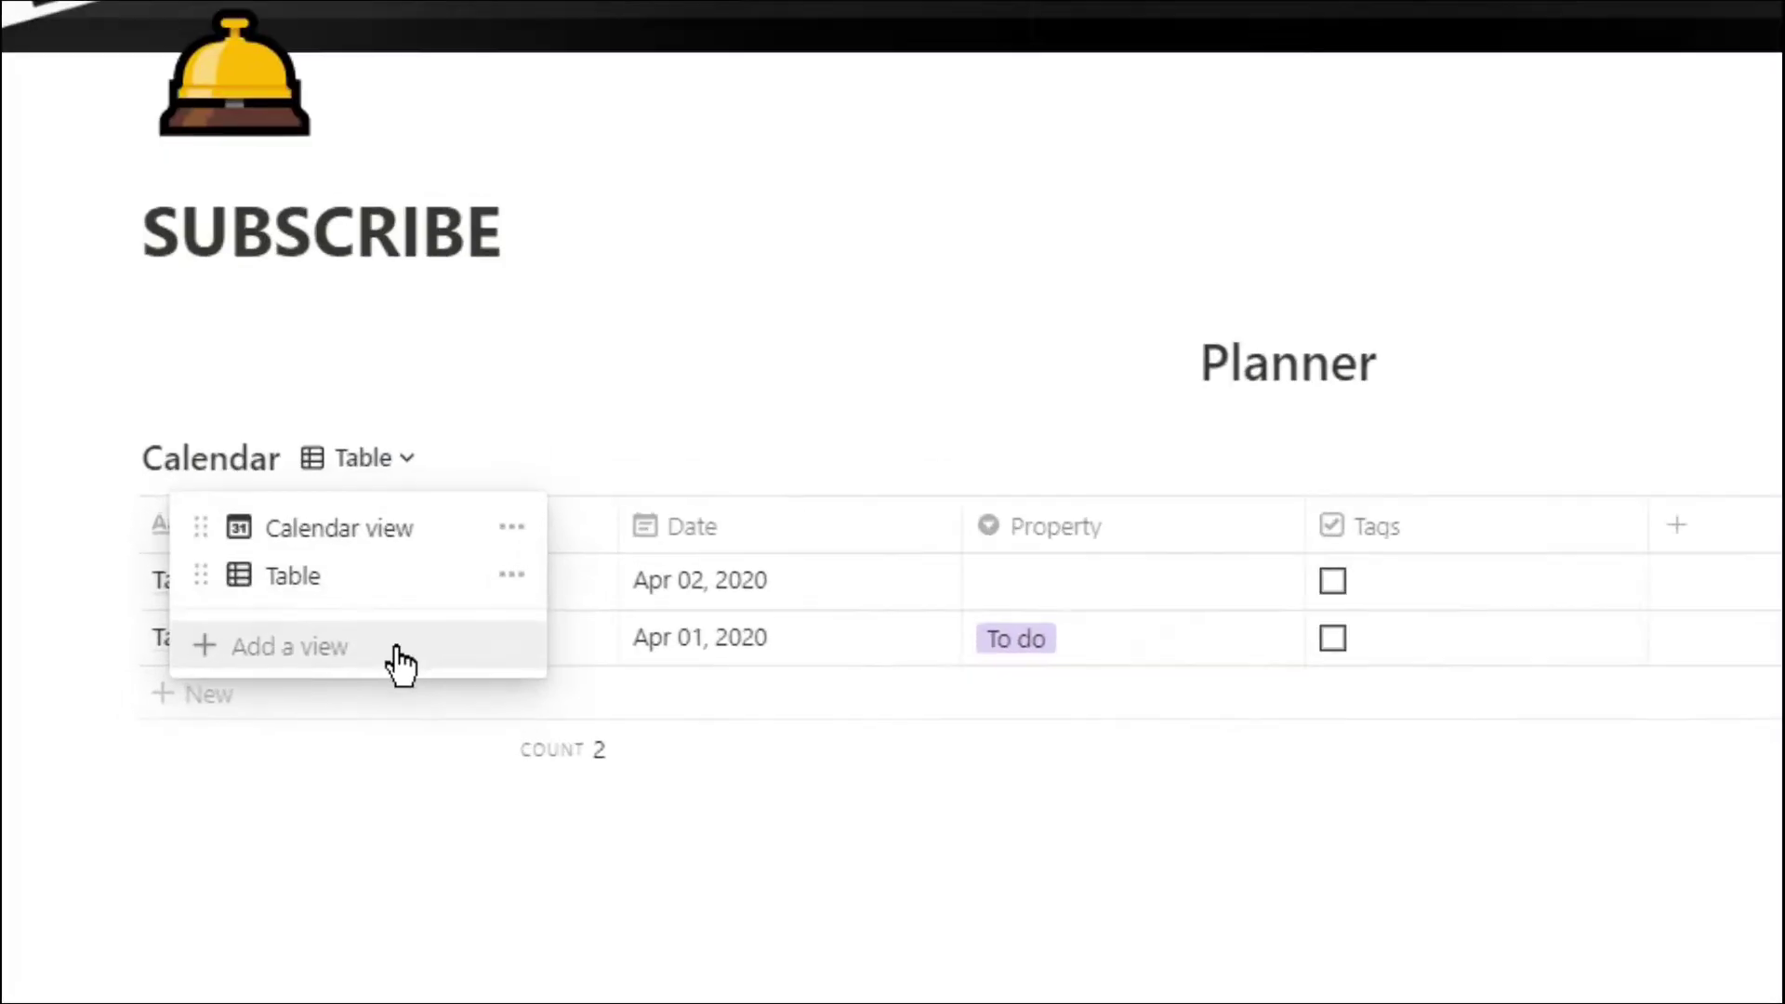
pyautogui.click(402, 662)
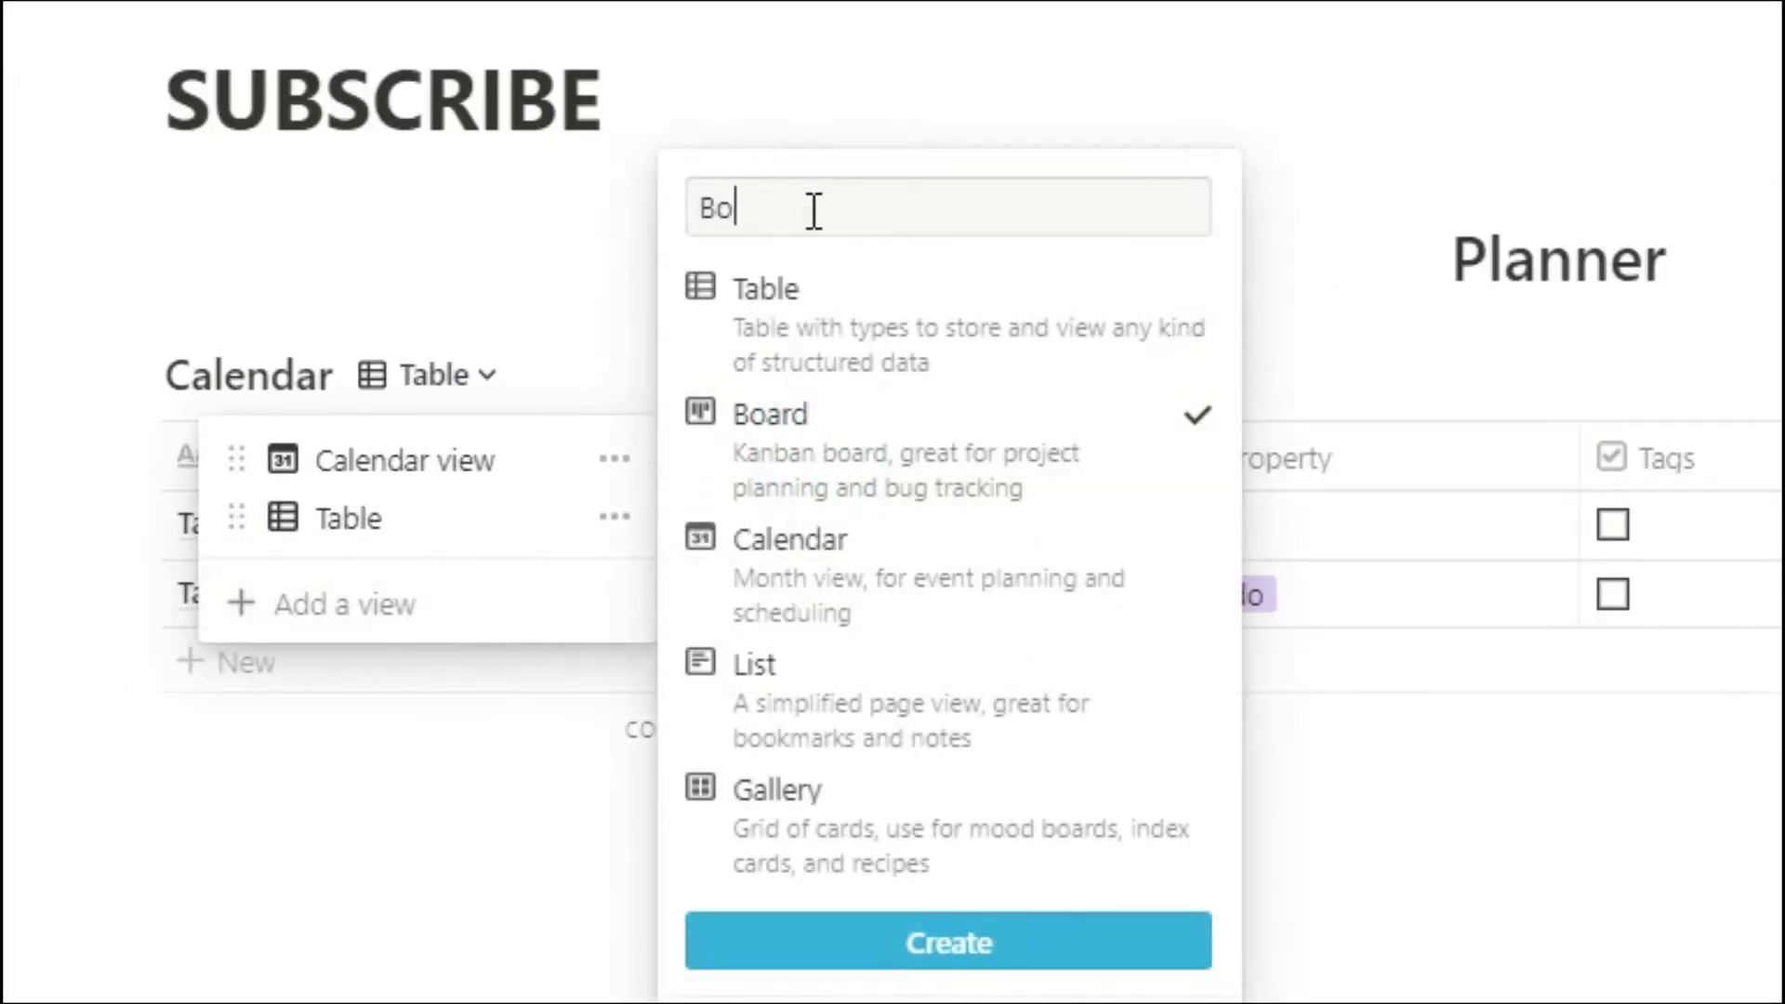
pyautogui.click(934, 941)
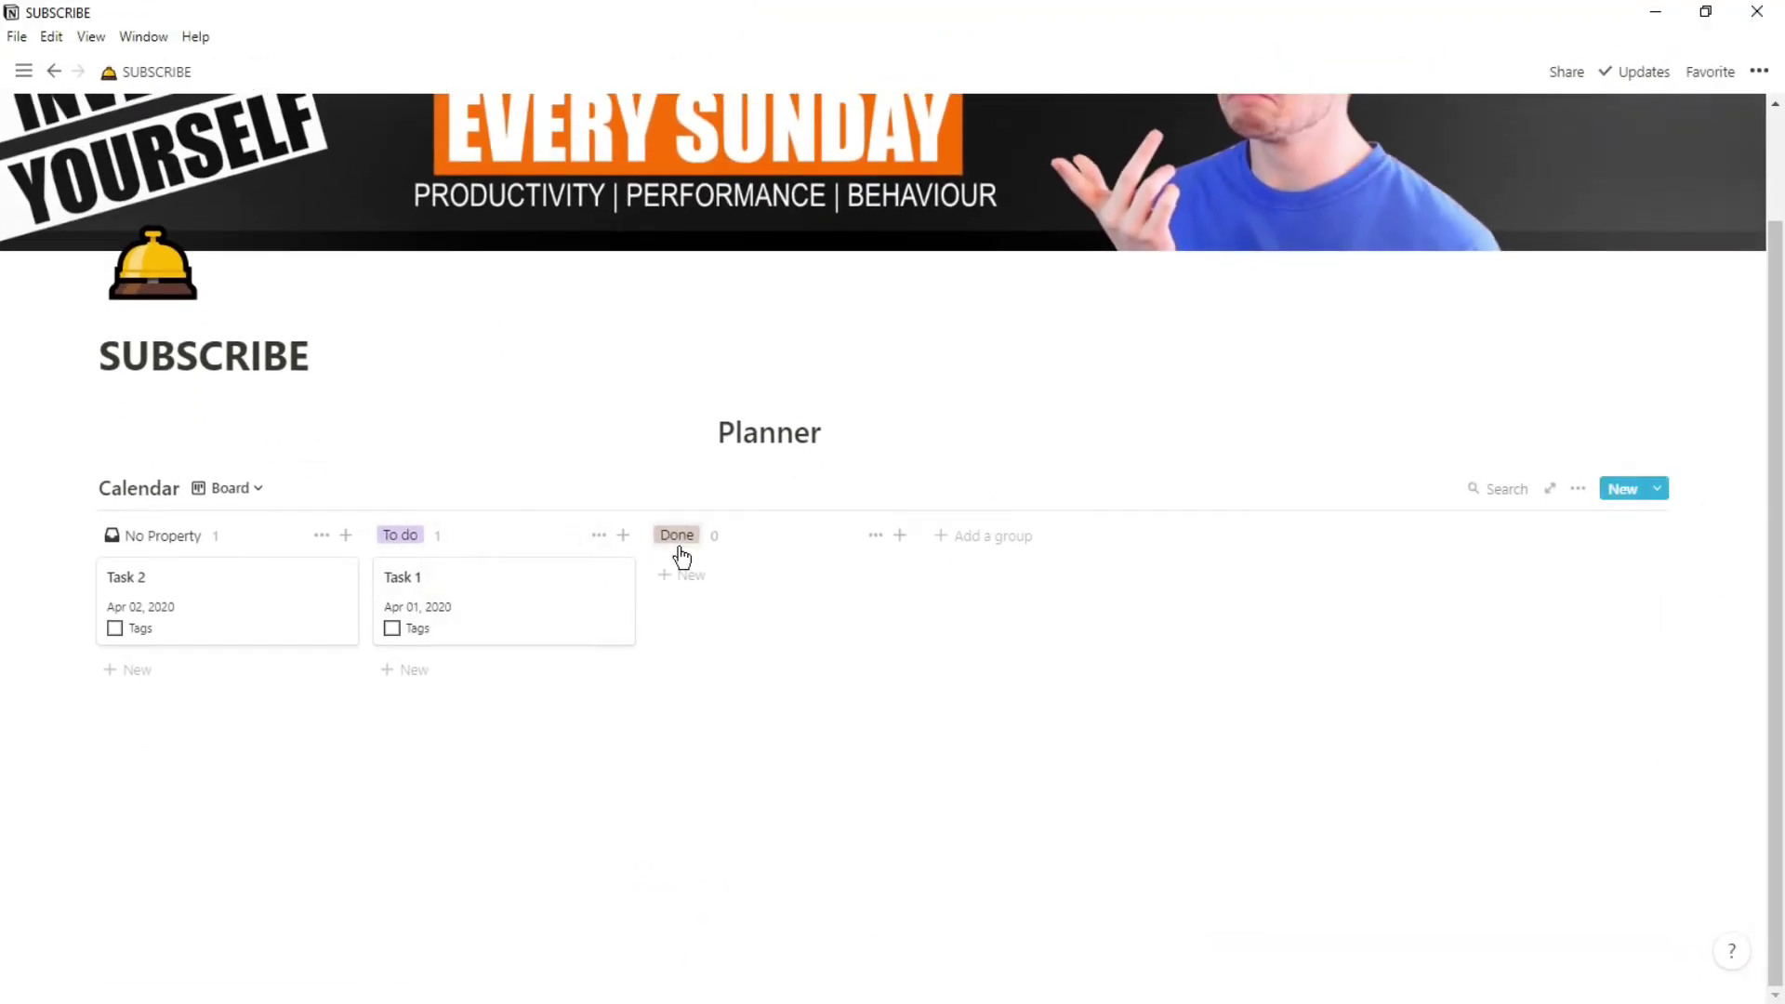
pyautogui.moveTo(247, 622); pyautogui.dragTo(707, 612)
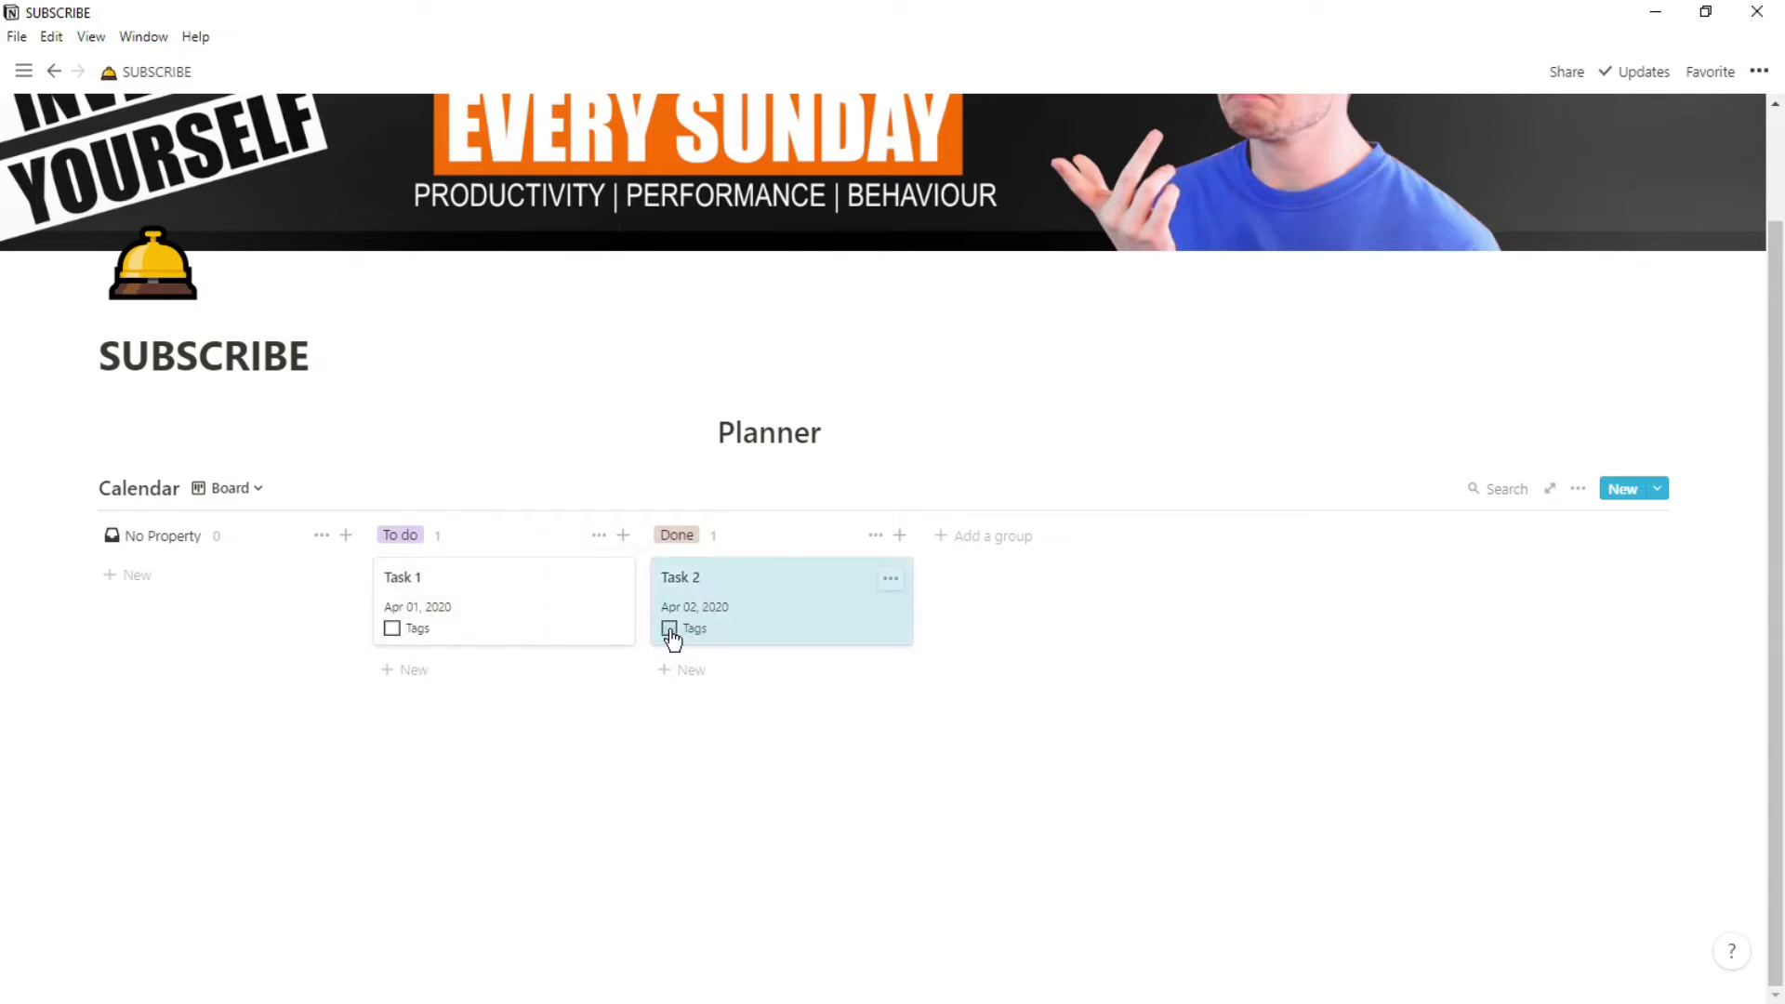
# Switch the database to the Table view, then back to the calendar view.
pyautogui.click(258, 490)
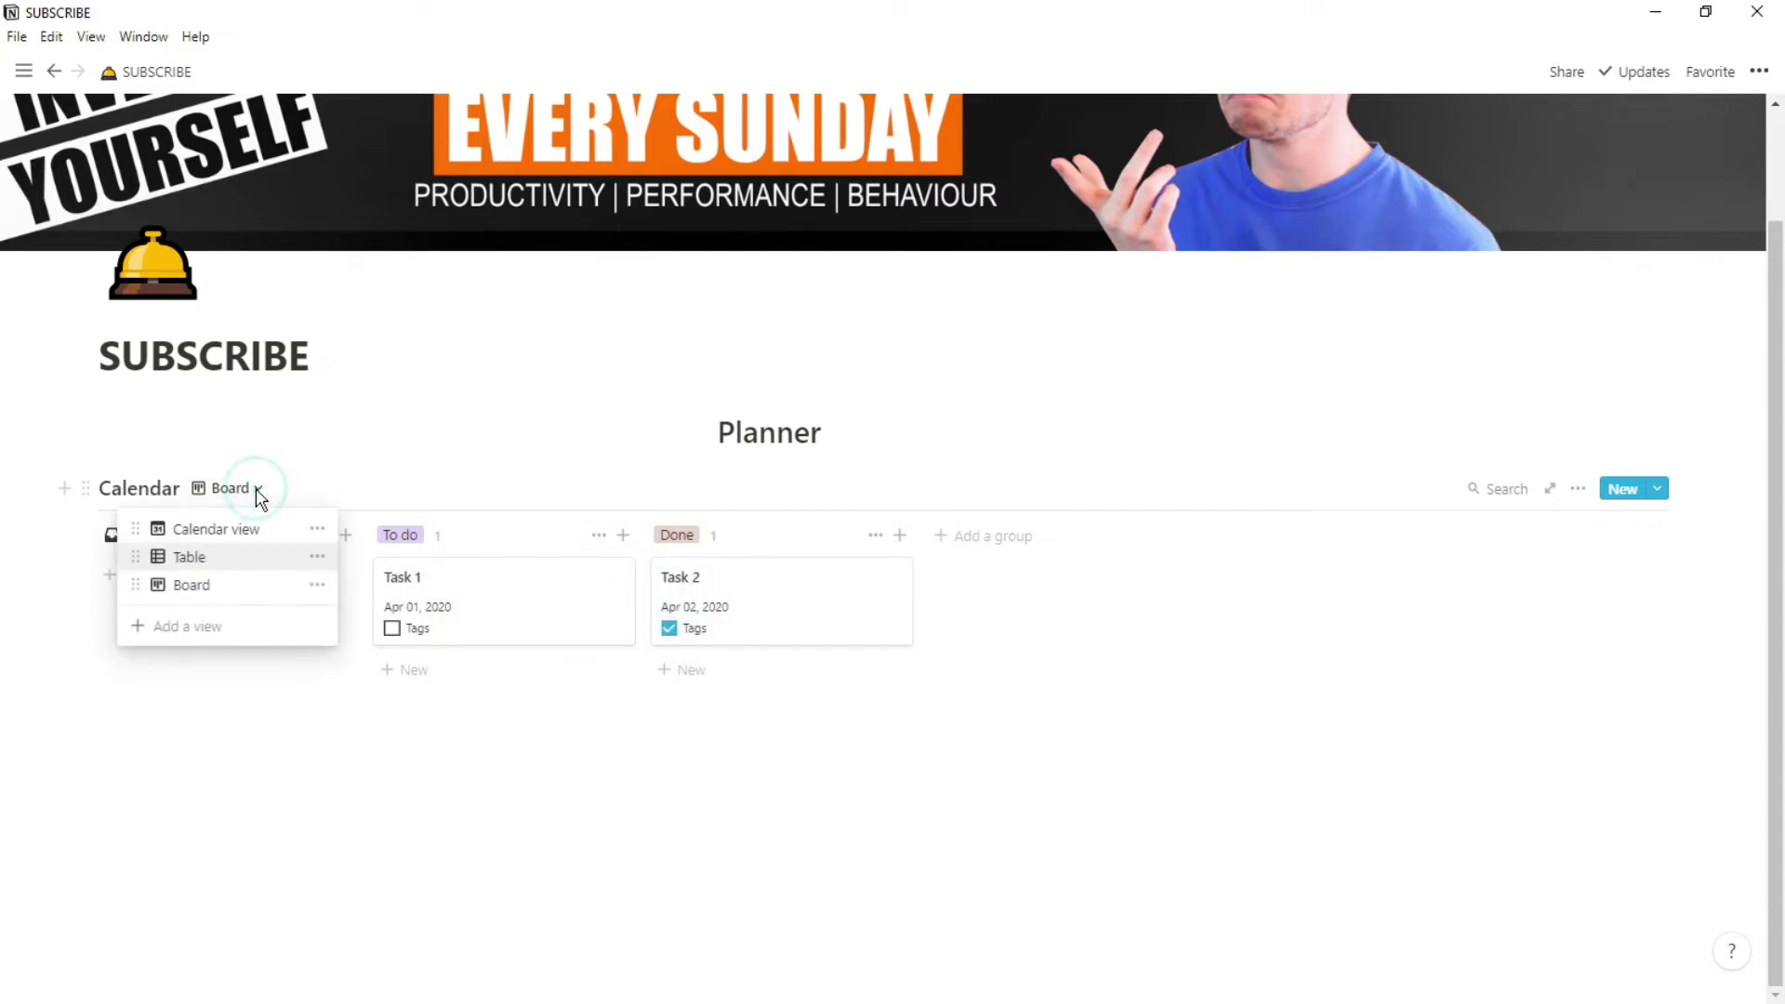
pyautogui.click(206, 561)
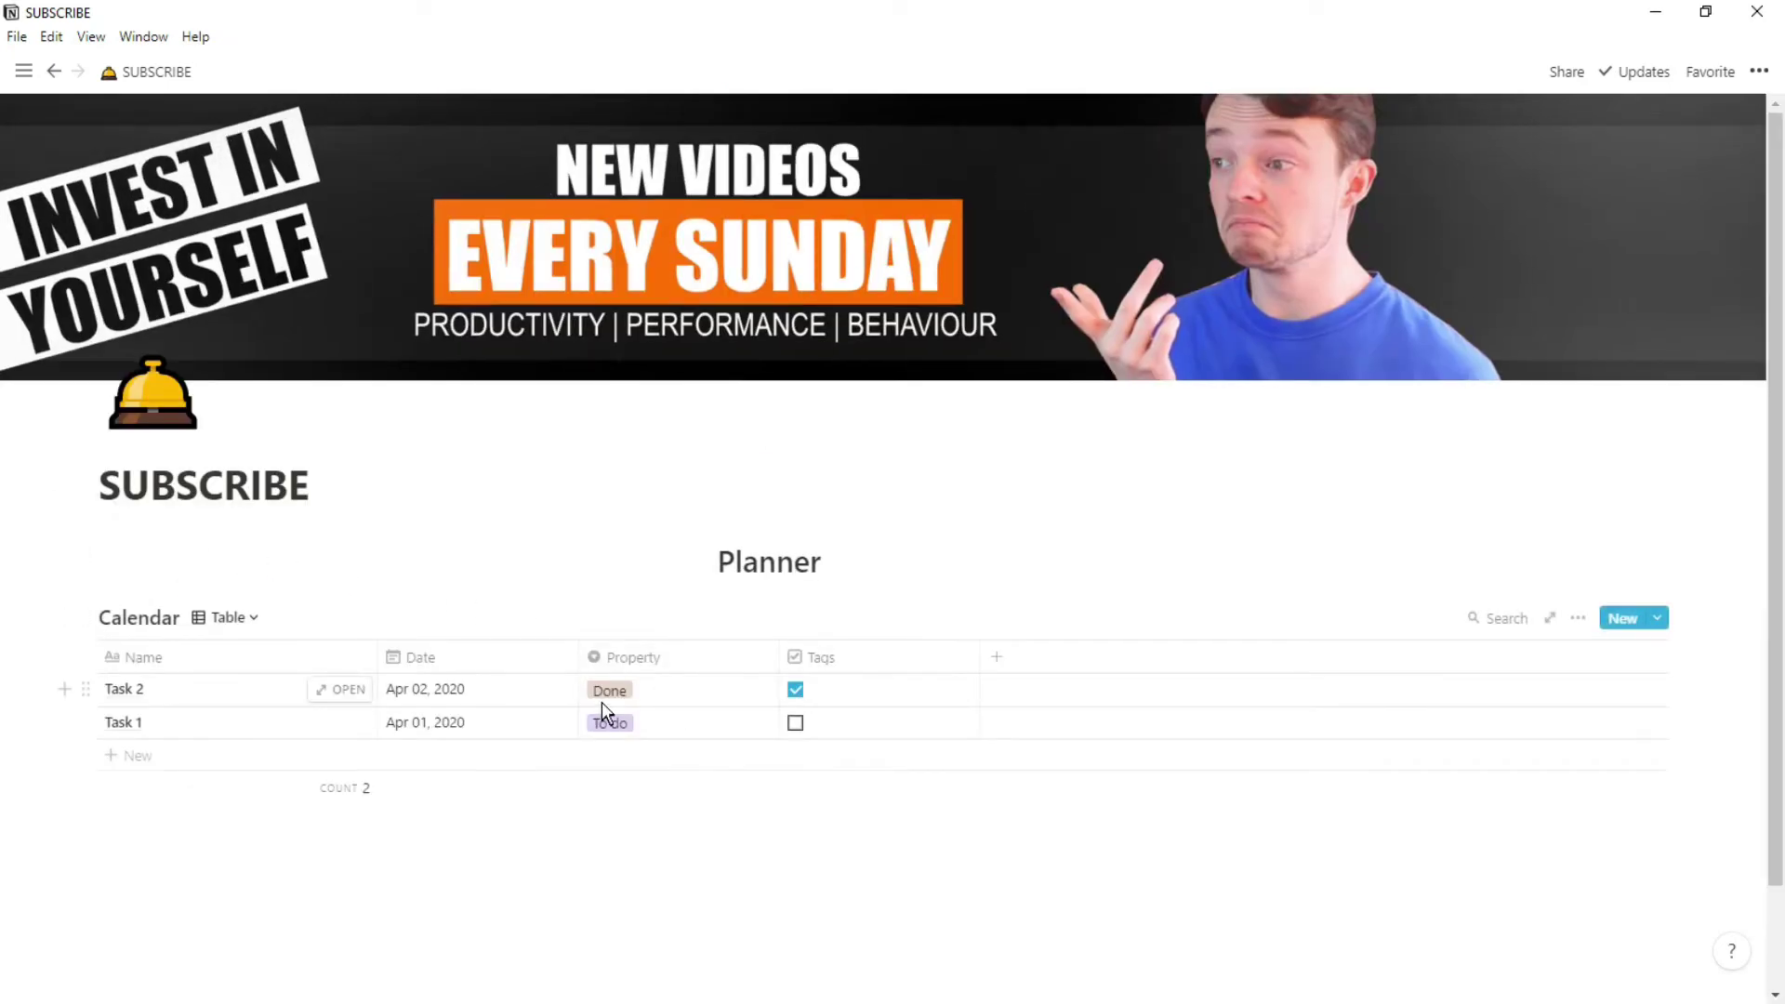
pyautogui.click(257, 621)
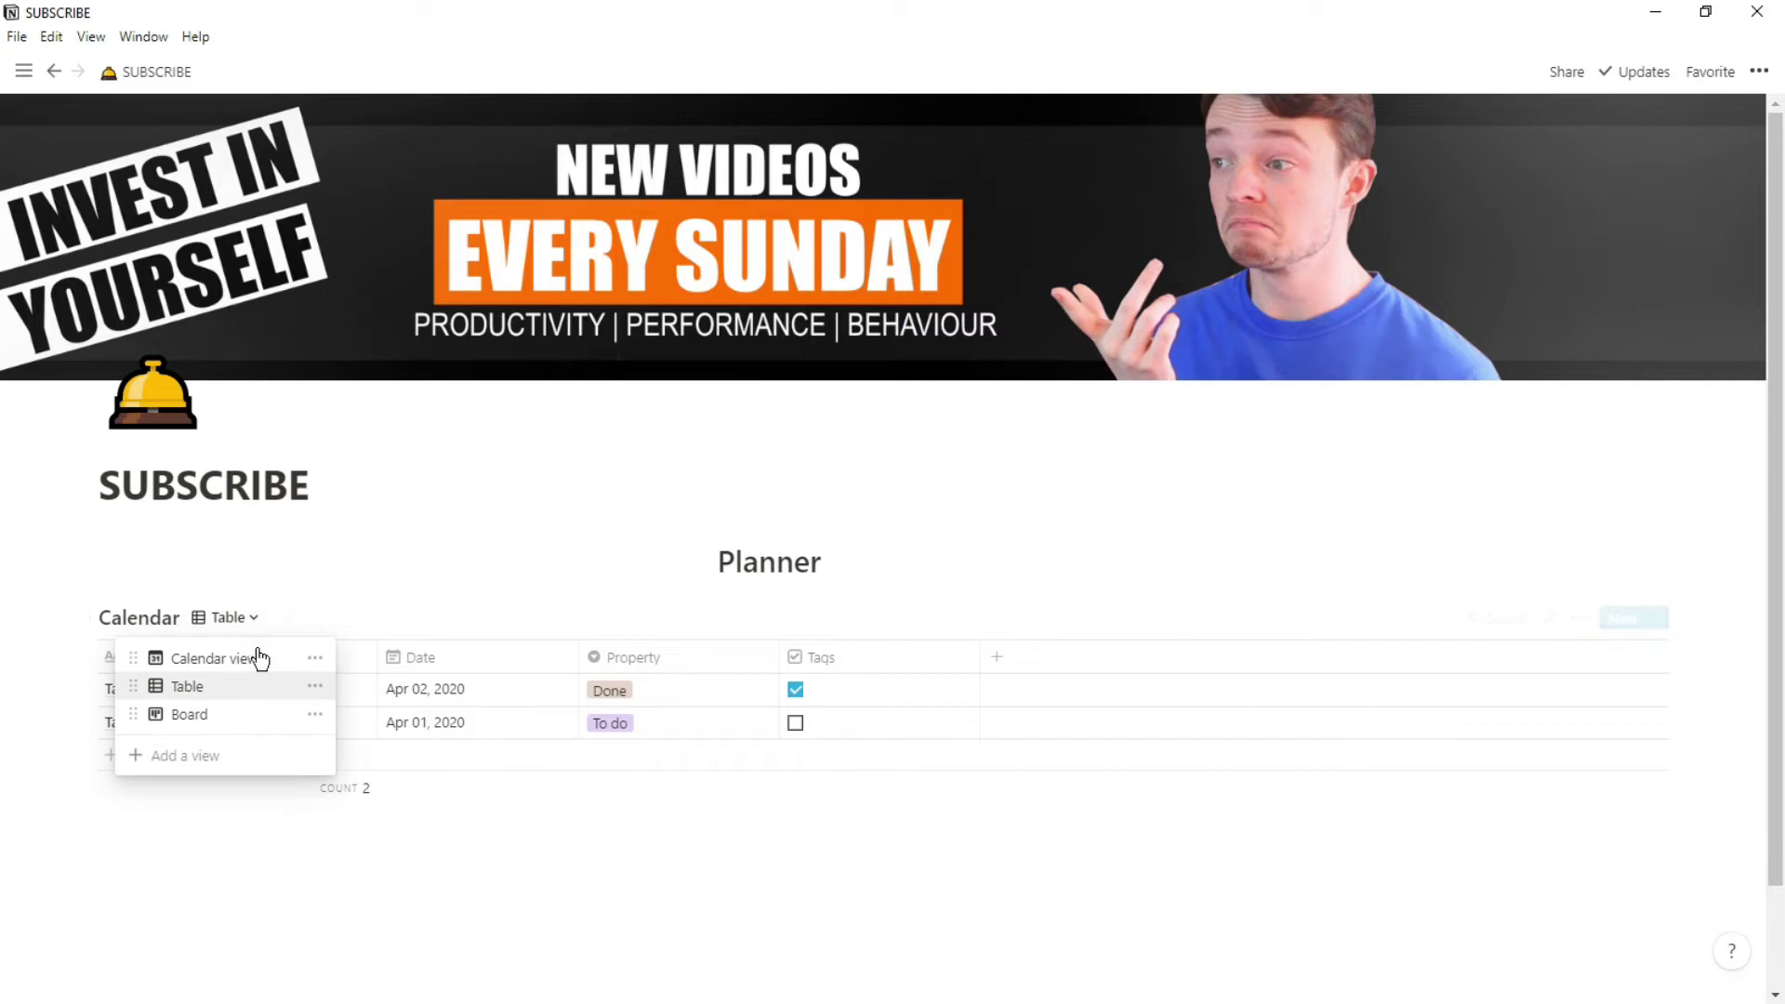
pyautogui.click(254, 651)
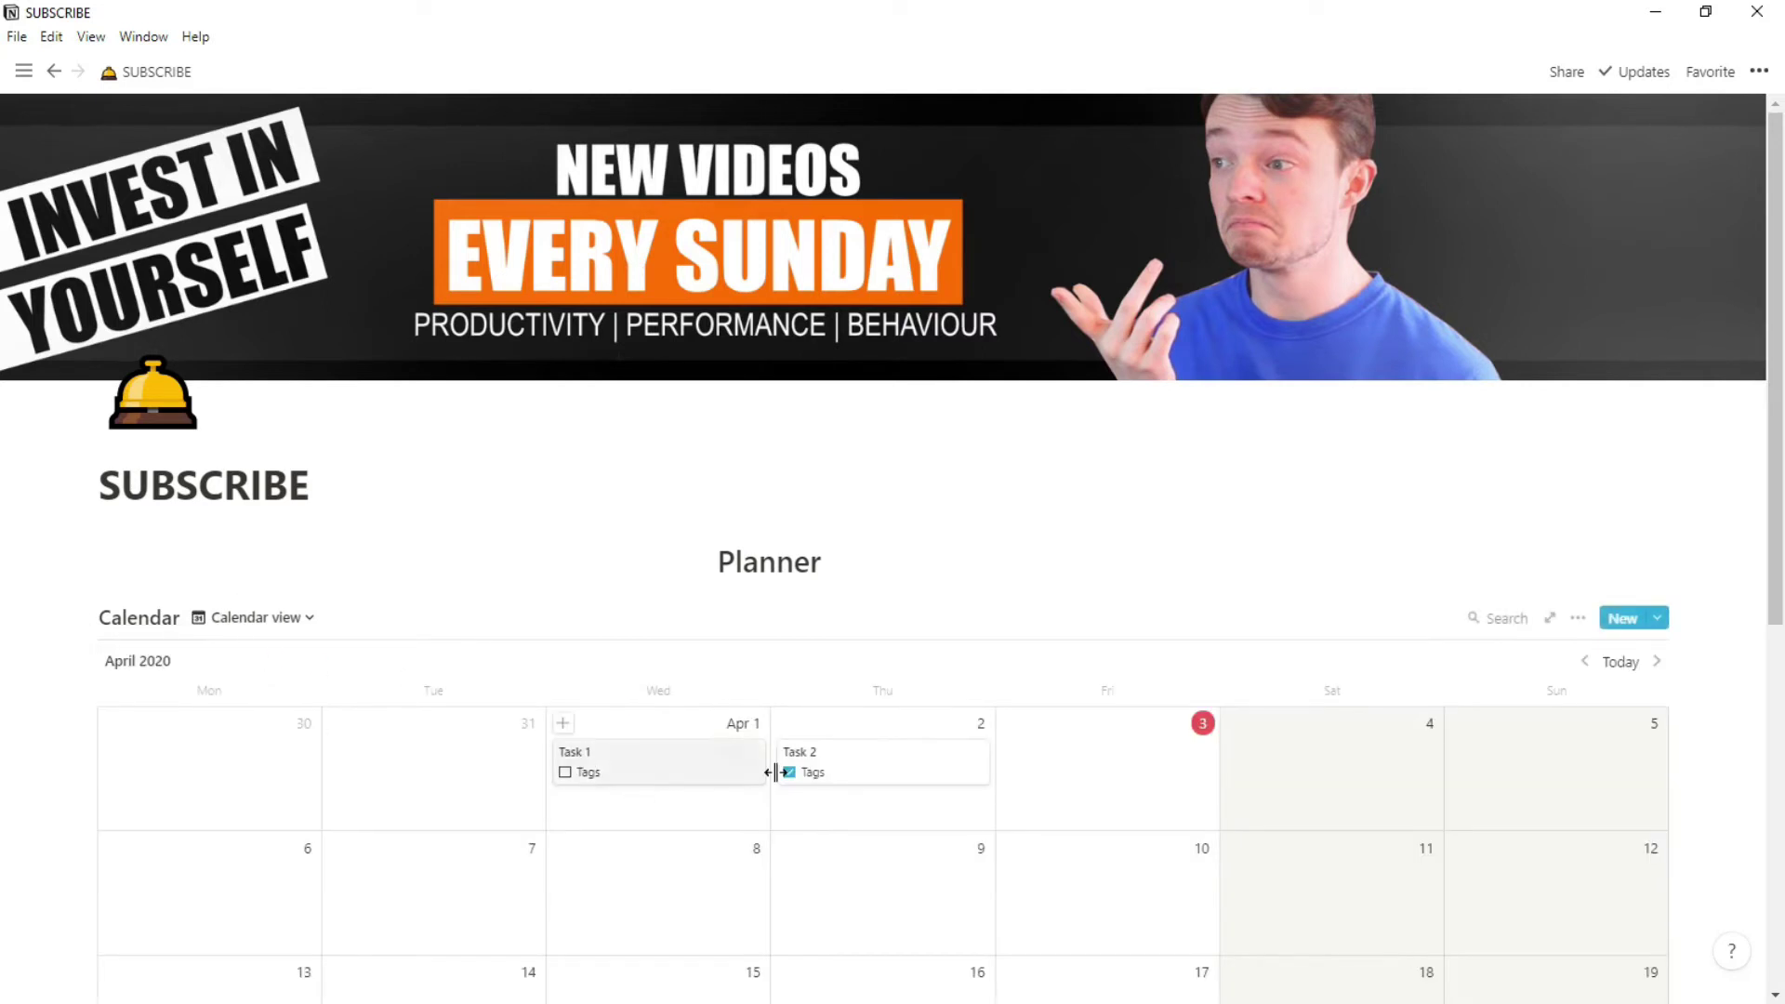
# Add a List view to the Planner database.
pyautogui.click(308, 621)
pyautogui.click(255, 759)
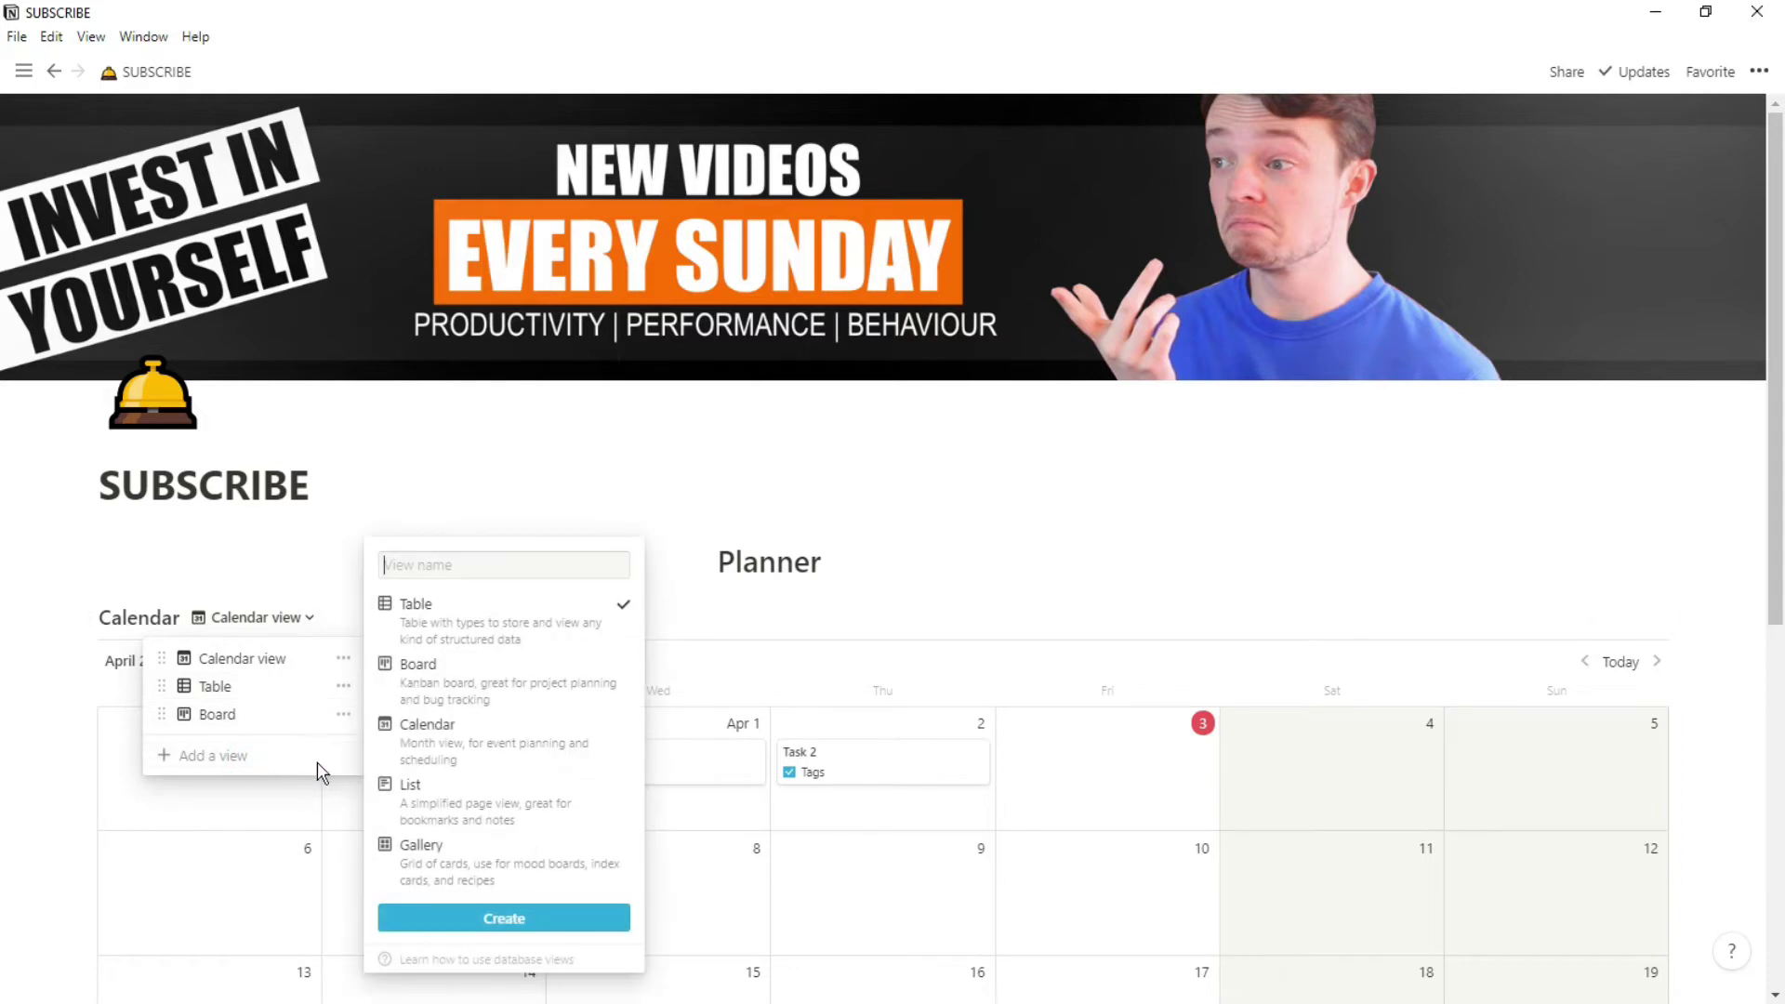
pyautogui.click(419, 795)
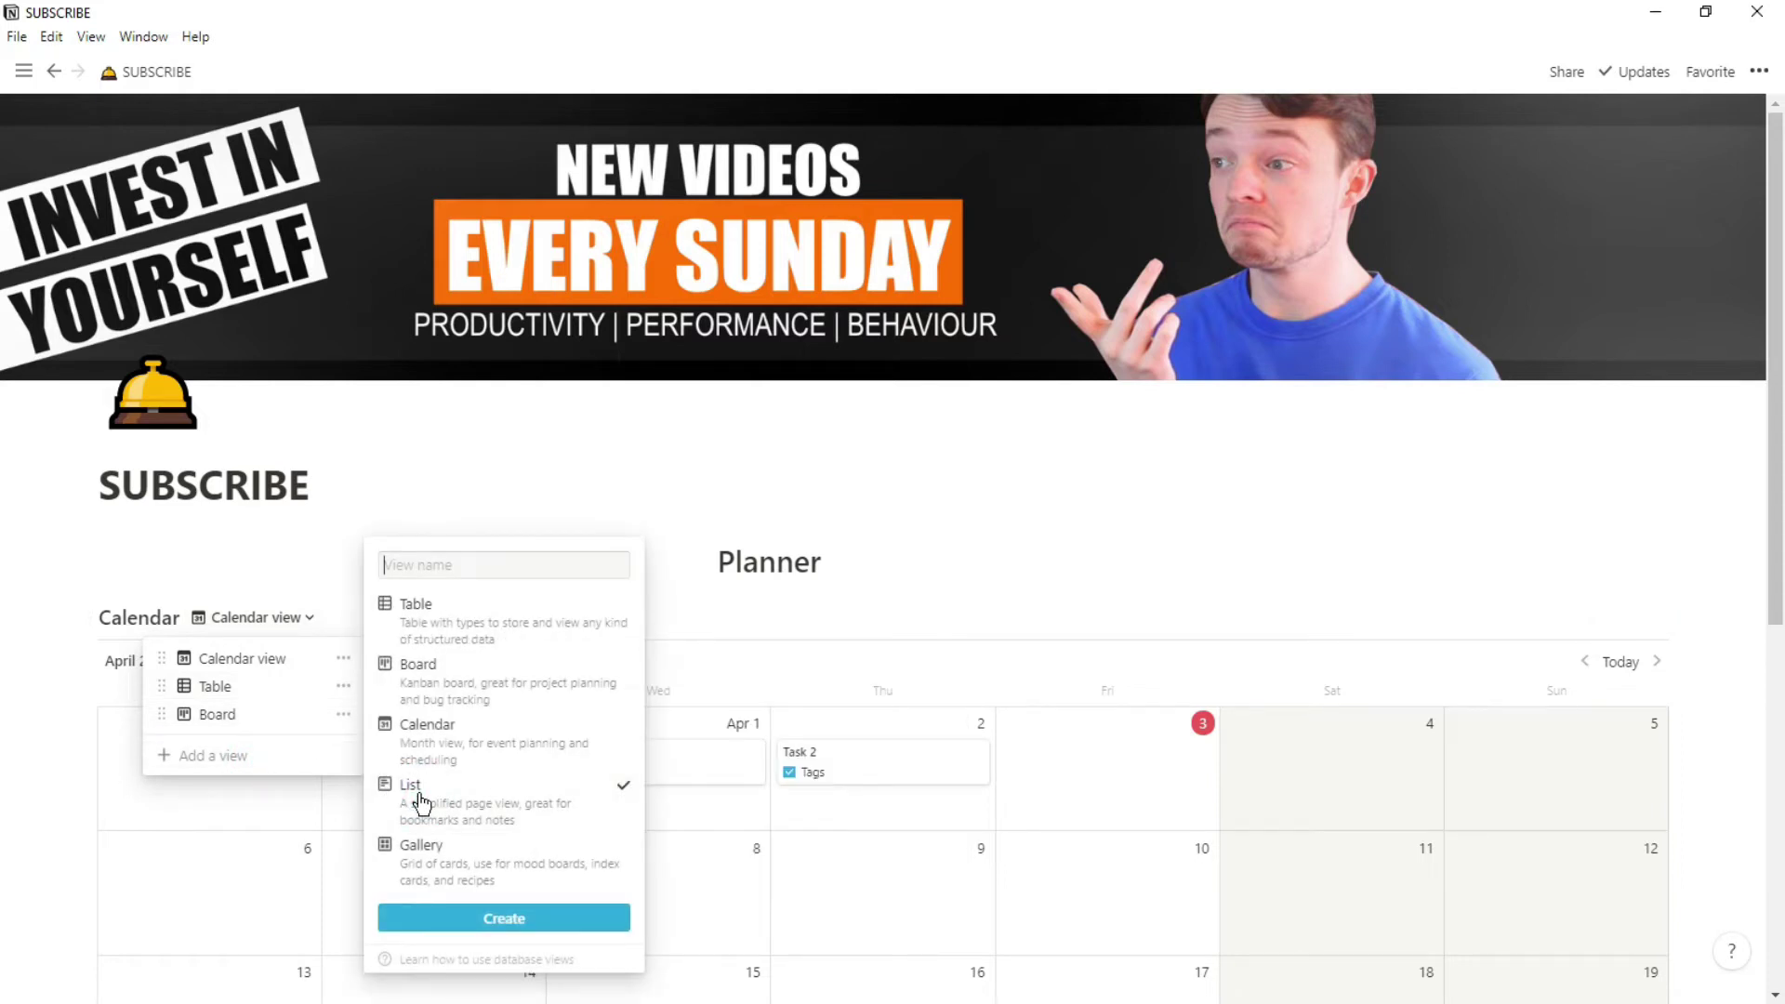
pyautogui.click(483, 933)
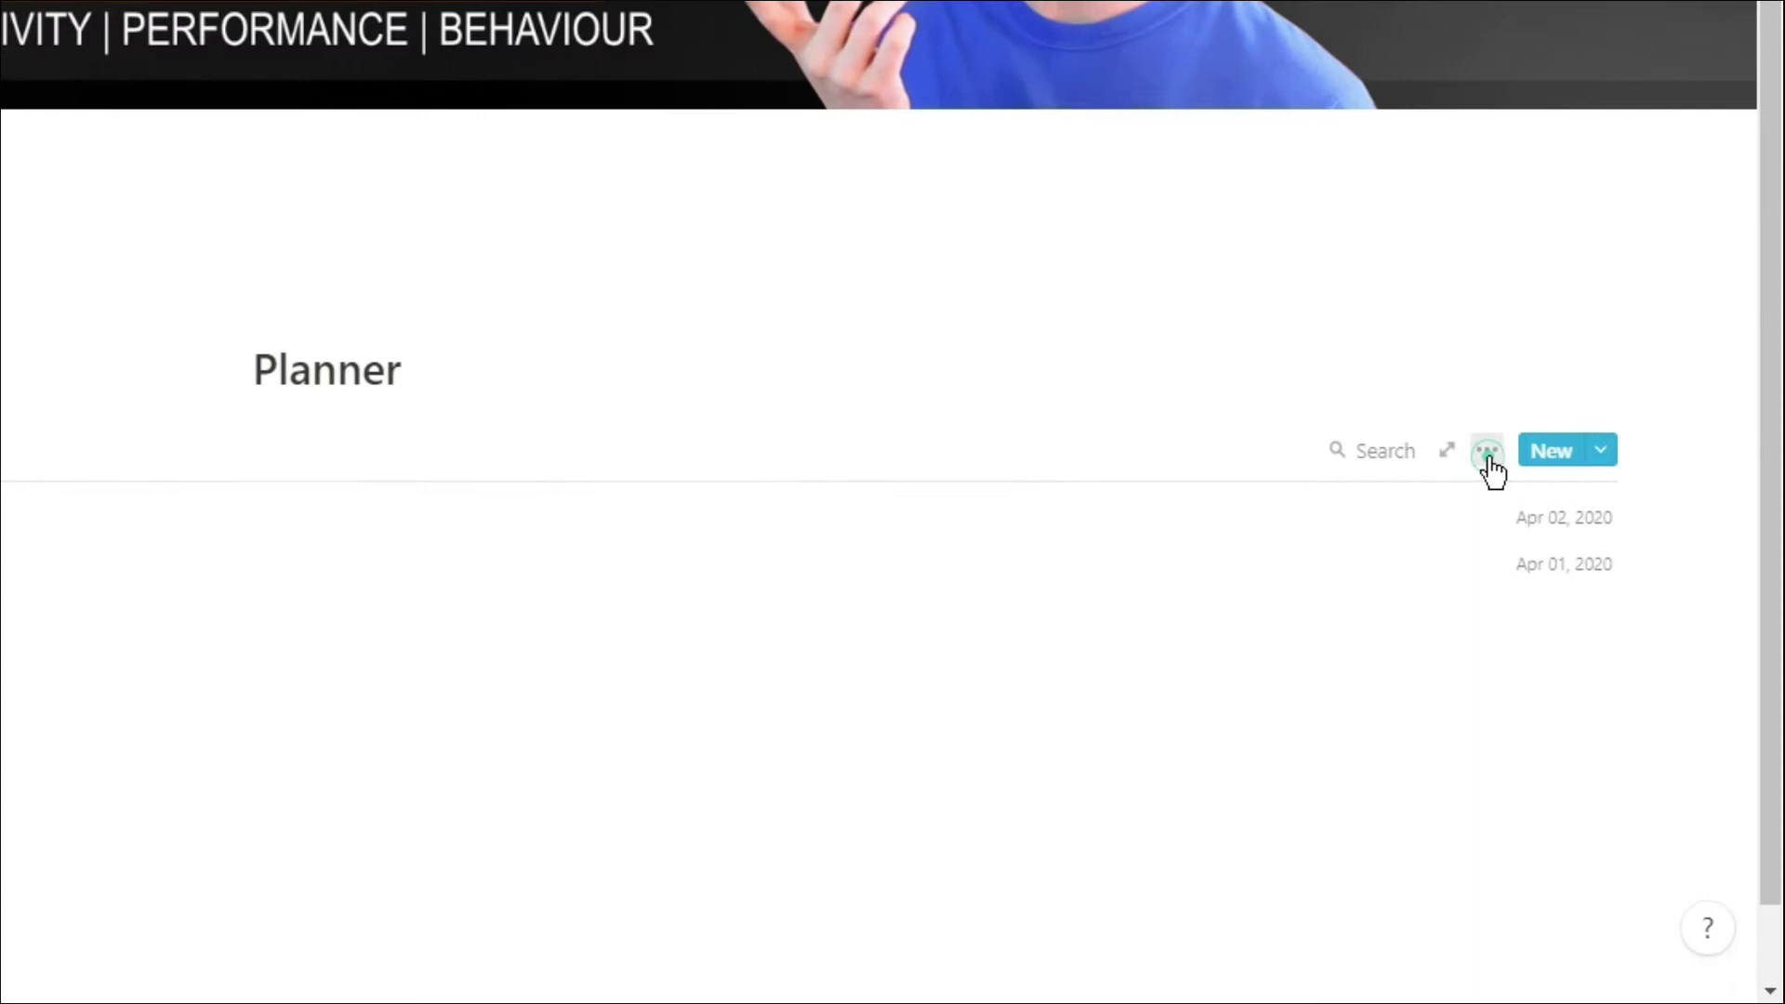
# Show the Tags checkbox and Property status on each list entry.
pyautogui.click(1488, 453)
pyautogui.click(1510, 418)
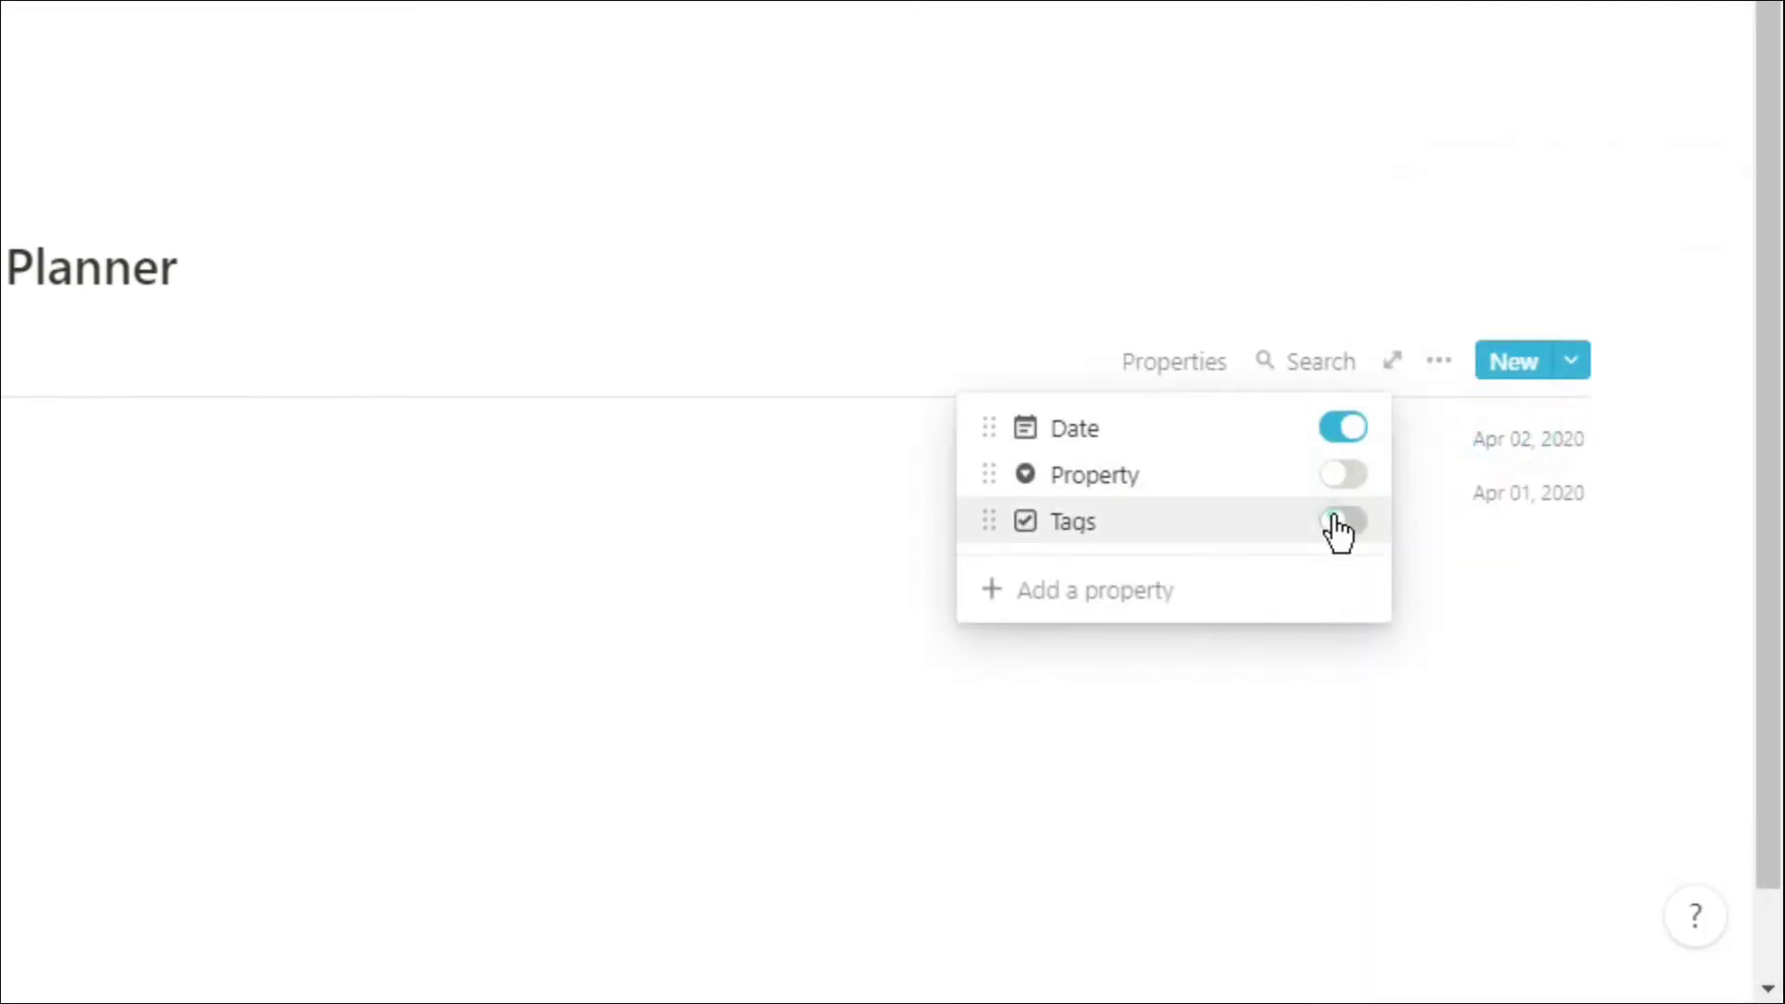
pyautogui.click(1339, 523)
pyautogui.click(1342, 476)
pyautogui.click(1248, 274)
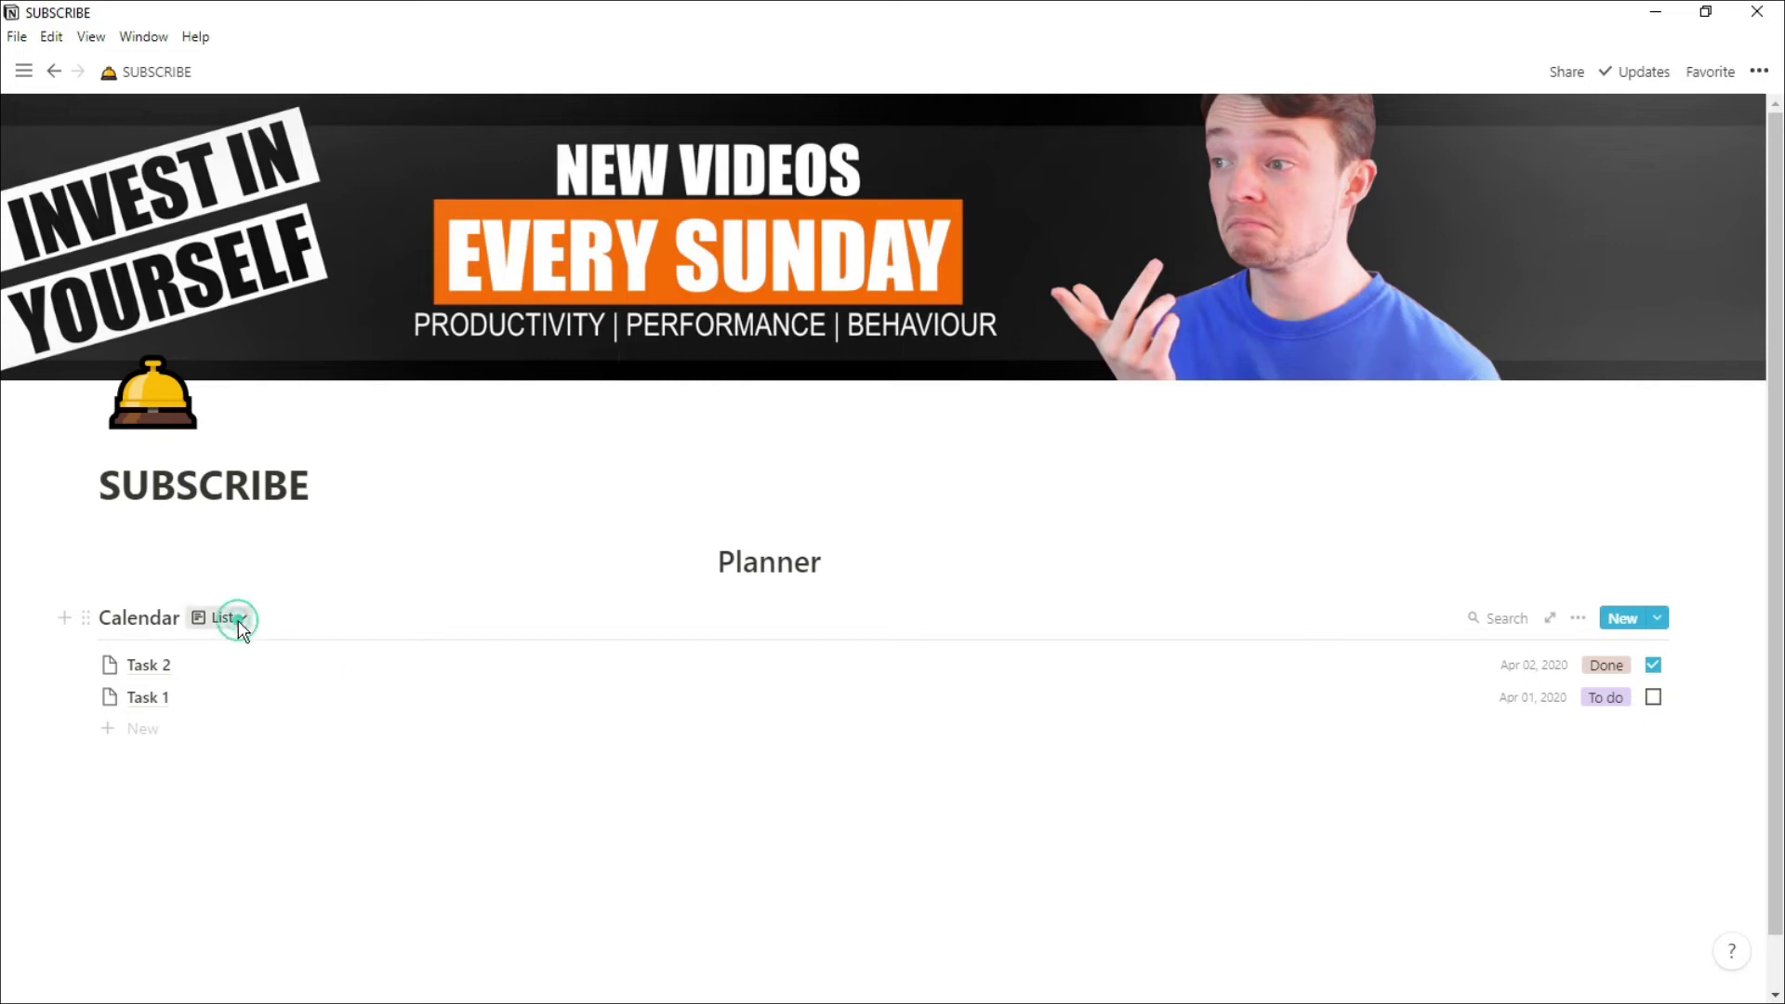
pyautogui.click(237, 623)
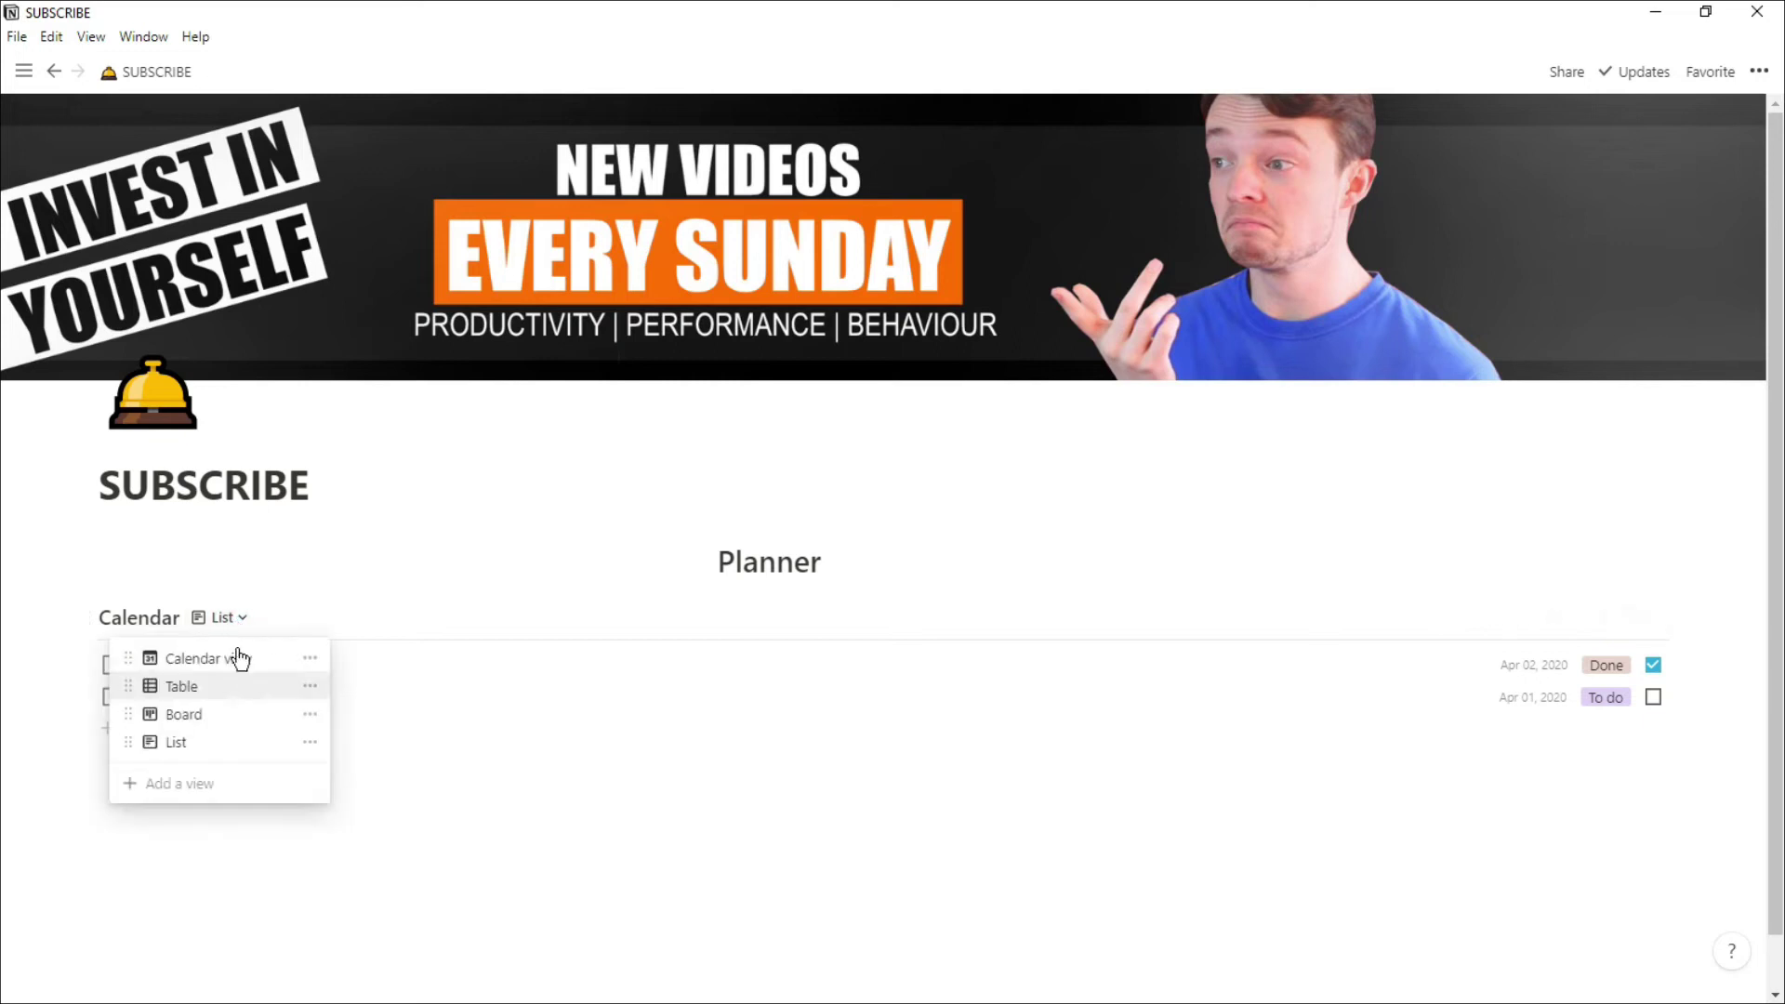
# Create a Gallery-type view named 'Gallery' showing Task 2 and Task 1 as cards.
pyautogui.click(214, 786)
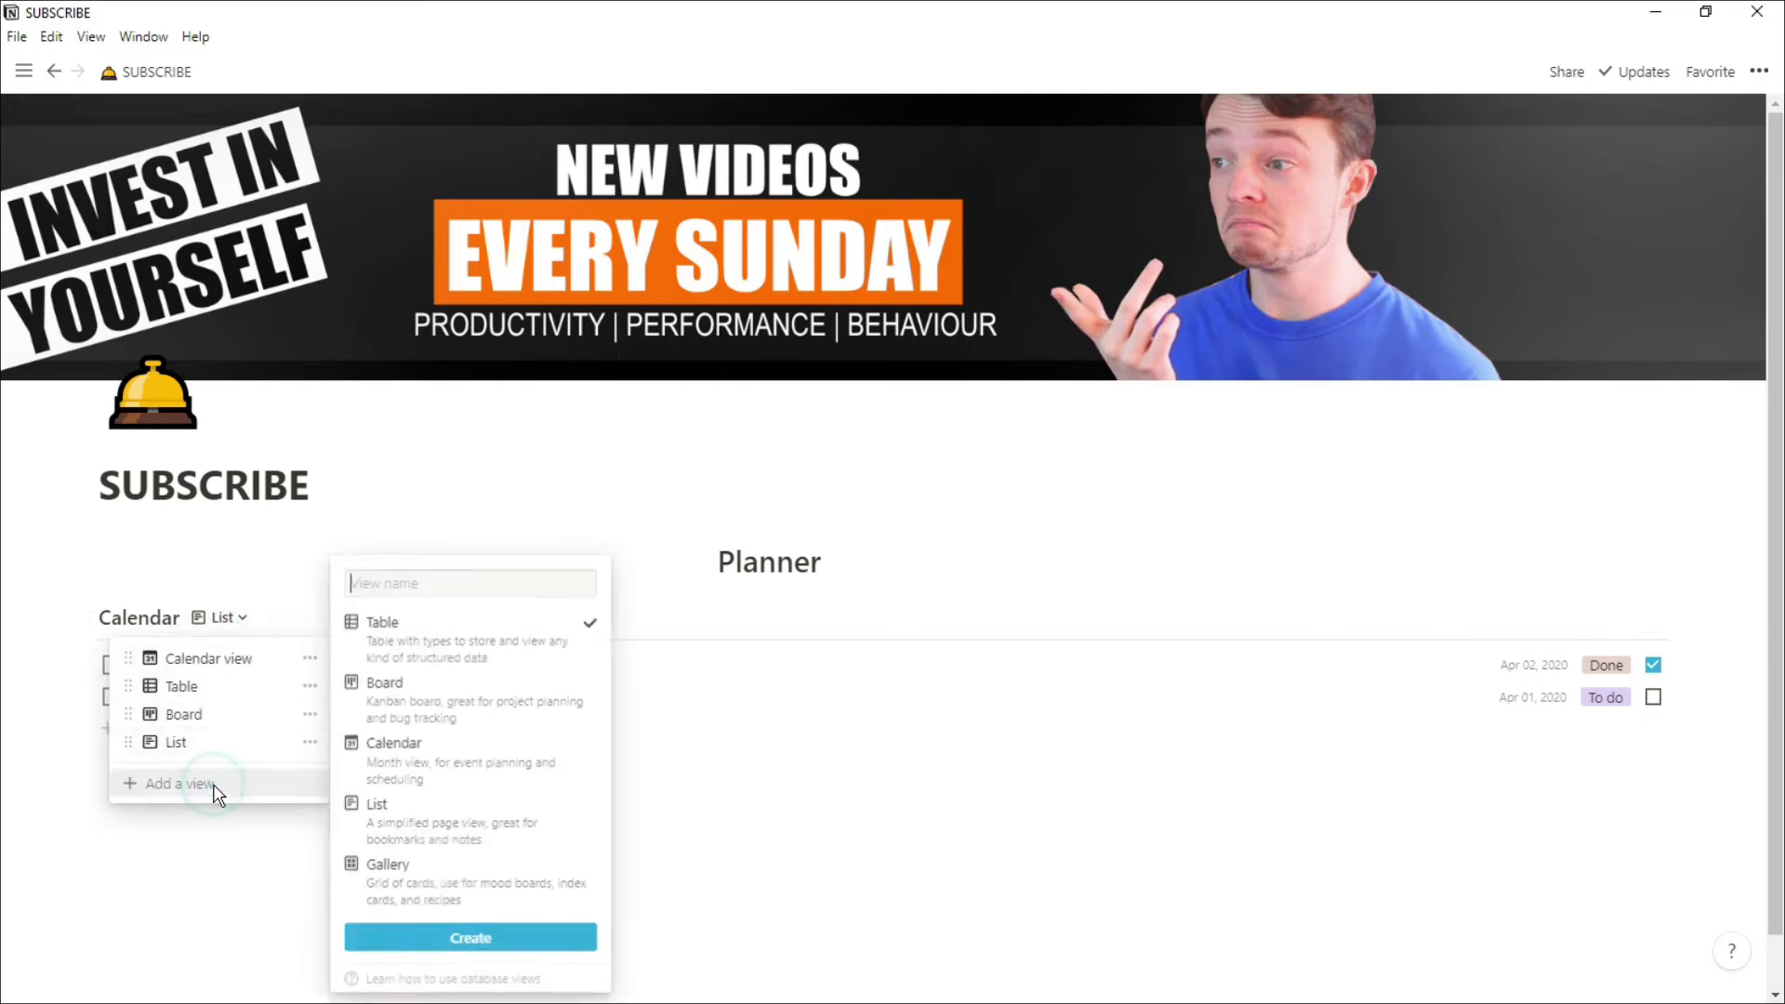
pyautogui.click(401, 867)
pyautogui.write('Galery')
pyautogui.press('BackSpace')
pyautogui.press('BackSpace')
pyautogui.press('BackSpace')
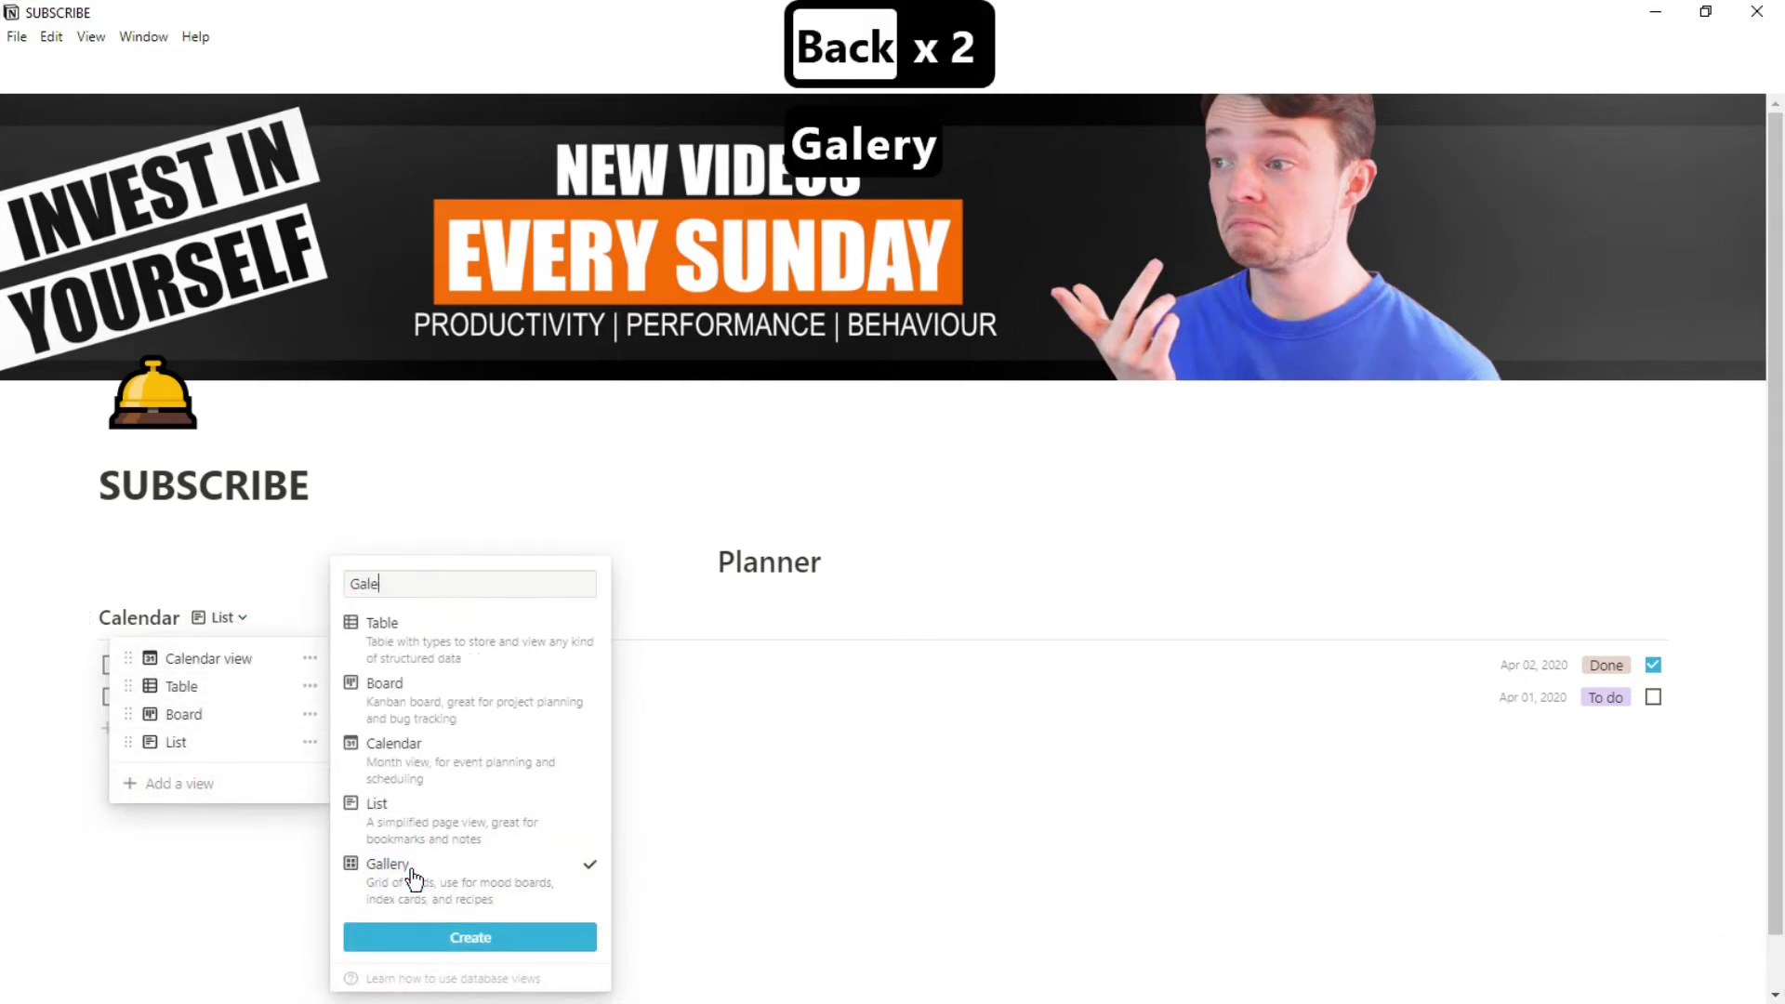
pyautogui.write('lery')
pyautogui.click(444, 939)
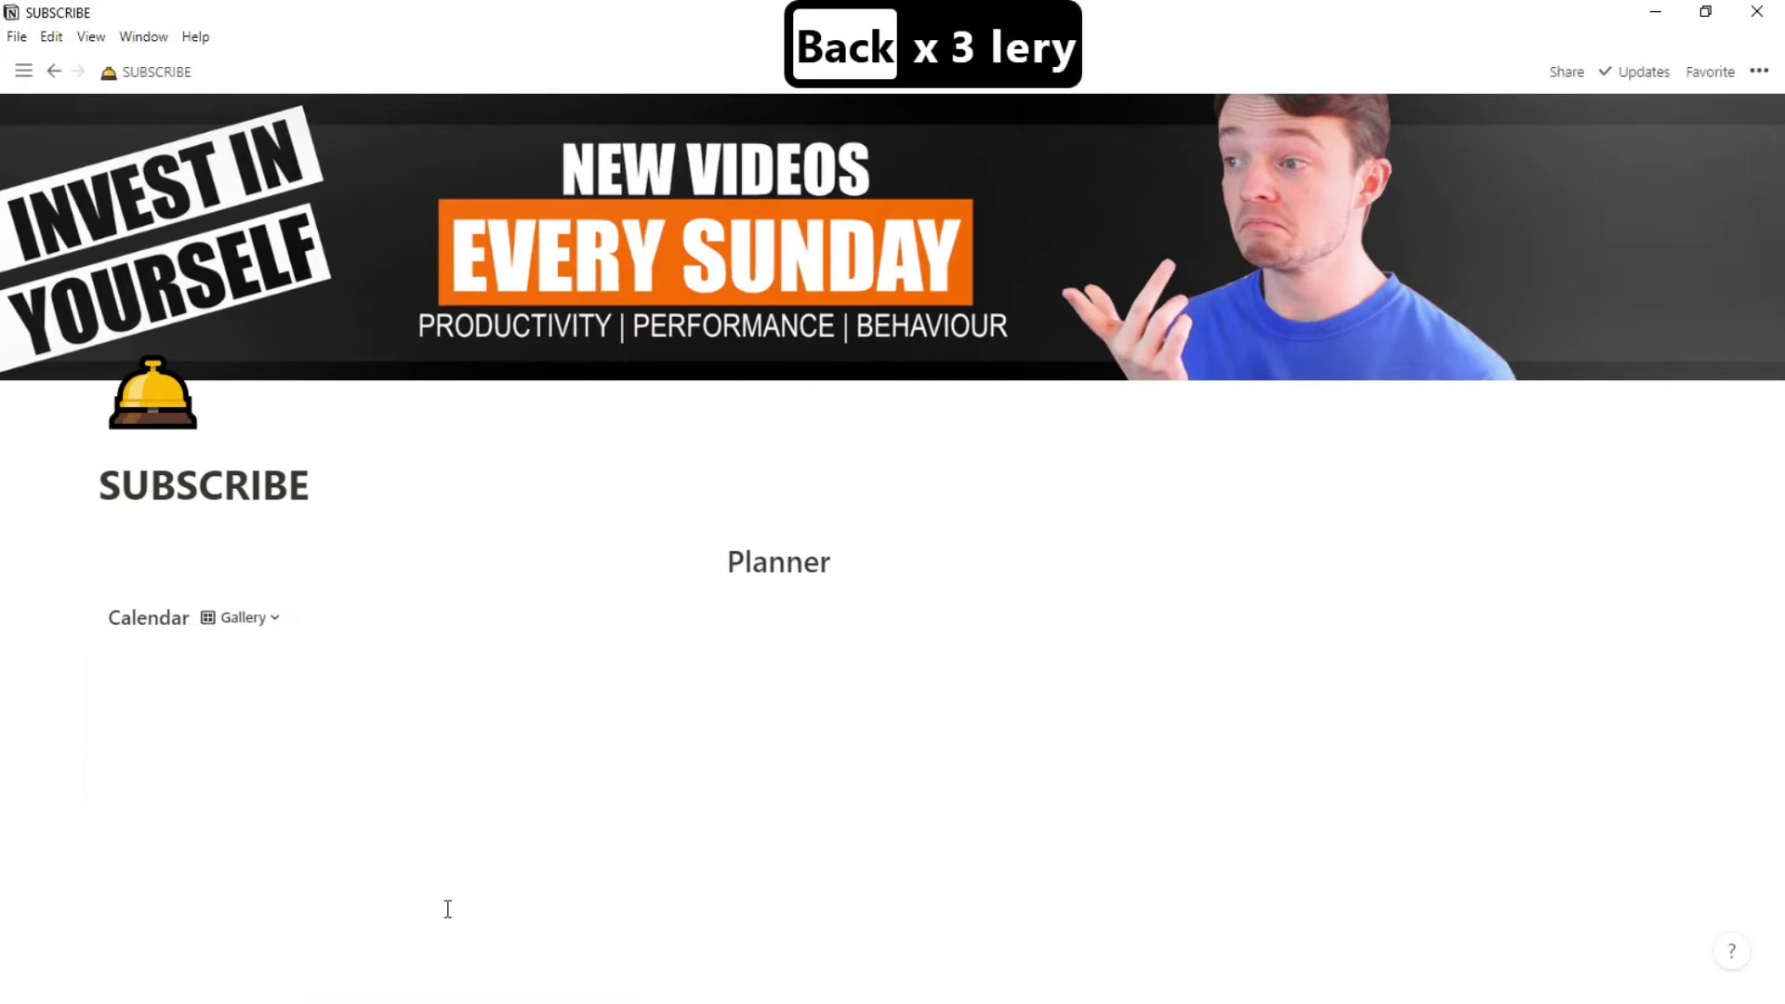
pyautogui.scroll(-2, 474, 826)
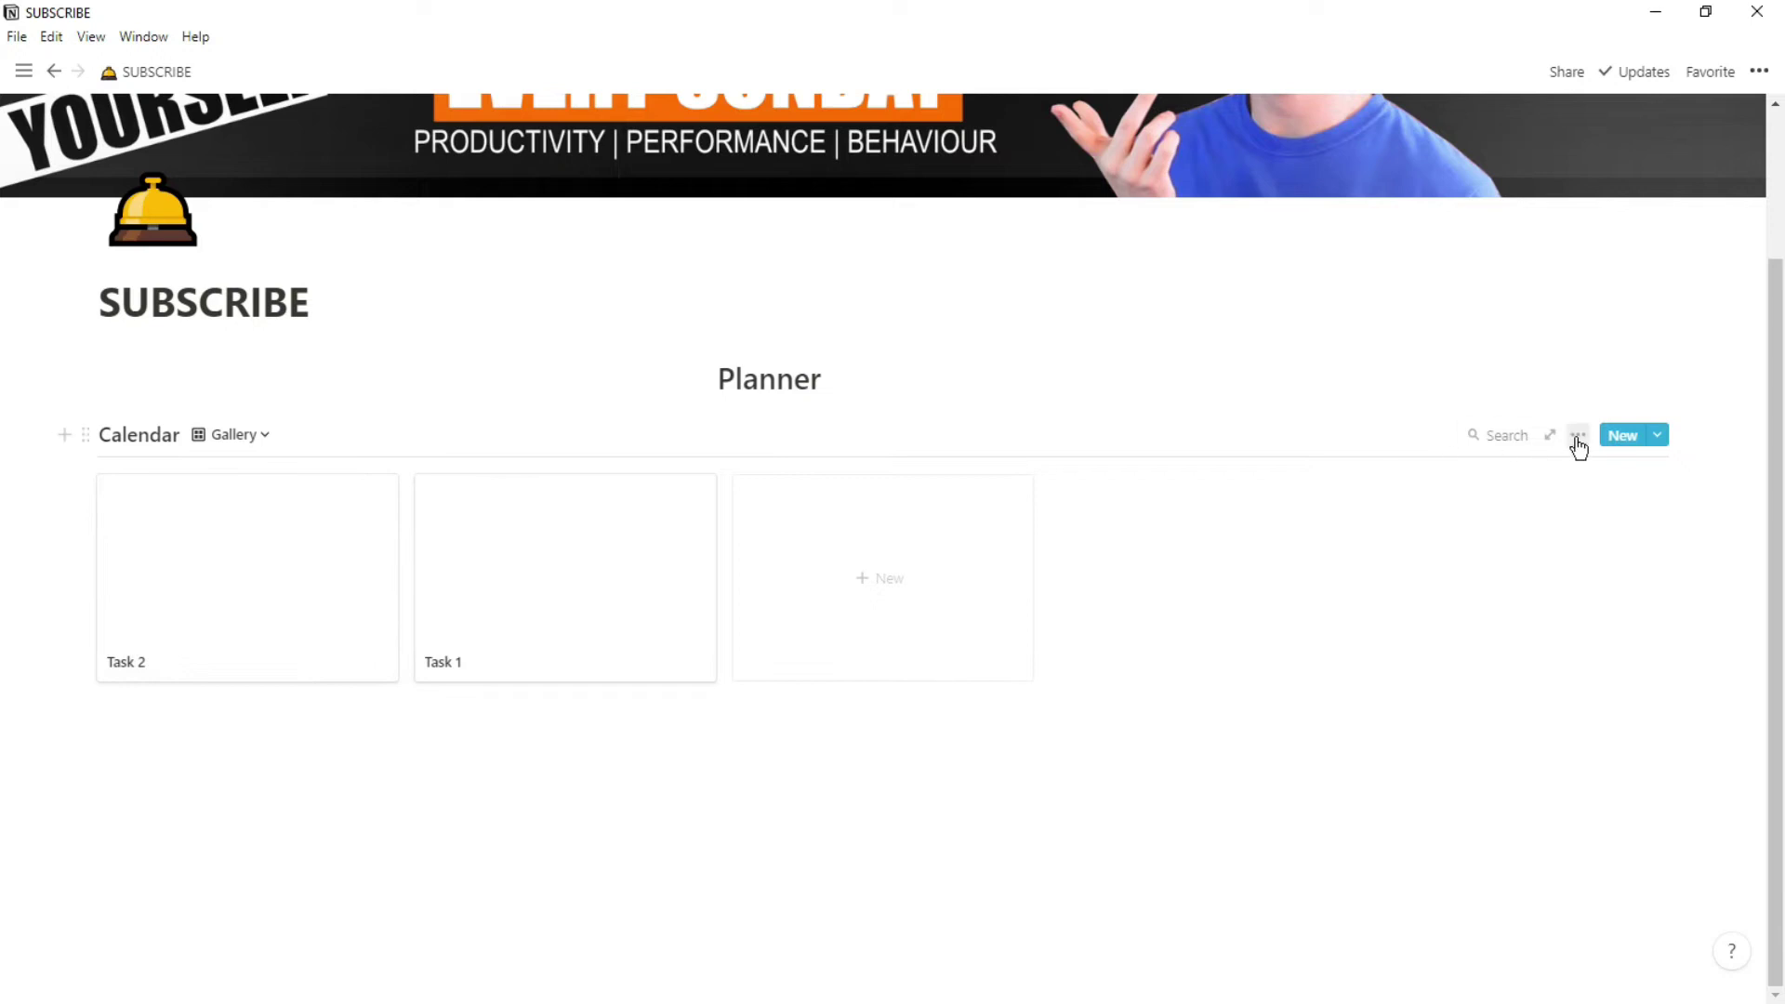
# Give Task 1 a space cover image and a golf-flag icon.
pyautogui.click(626, 575)
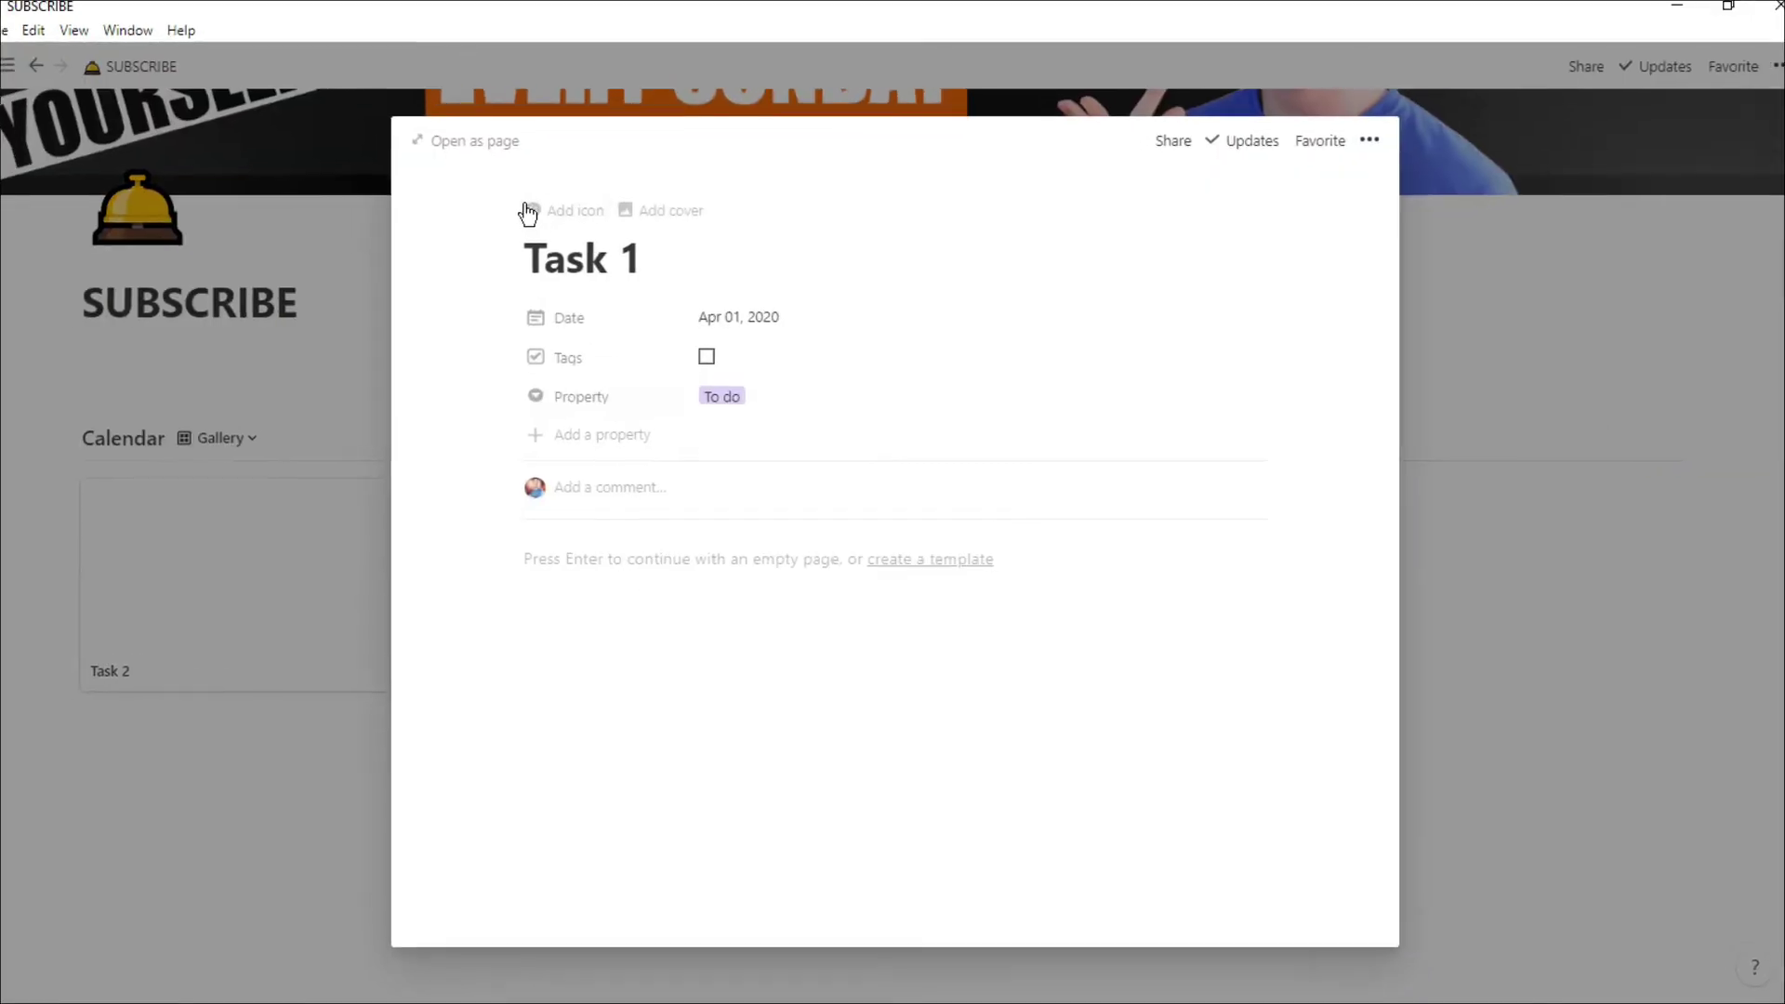
pyautogui.click(651, 212)
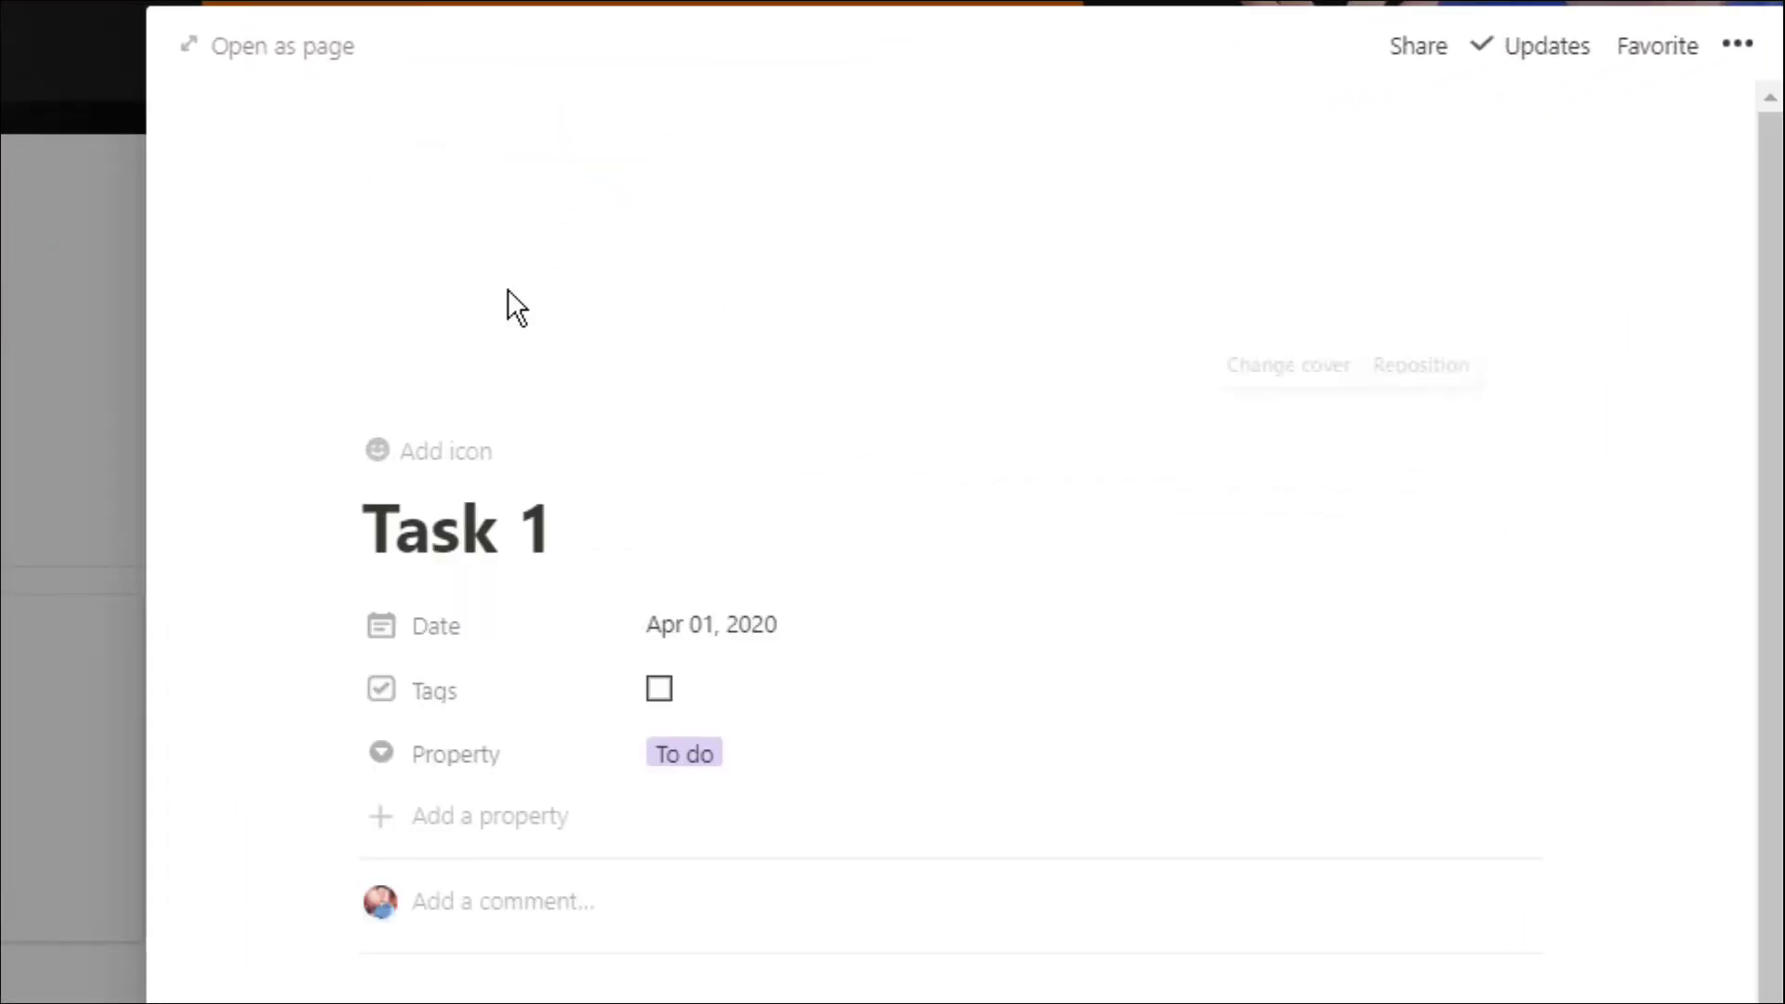
pyautogui.click(432, 468)
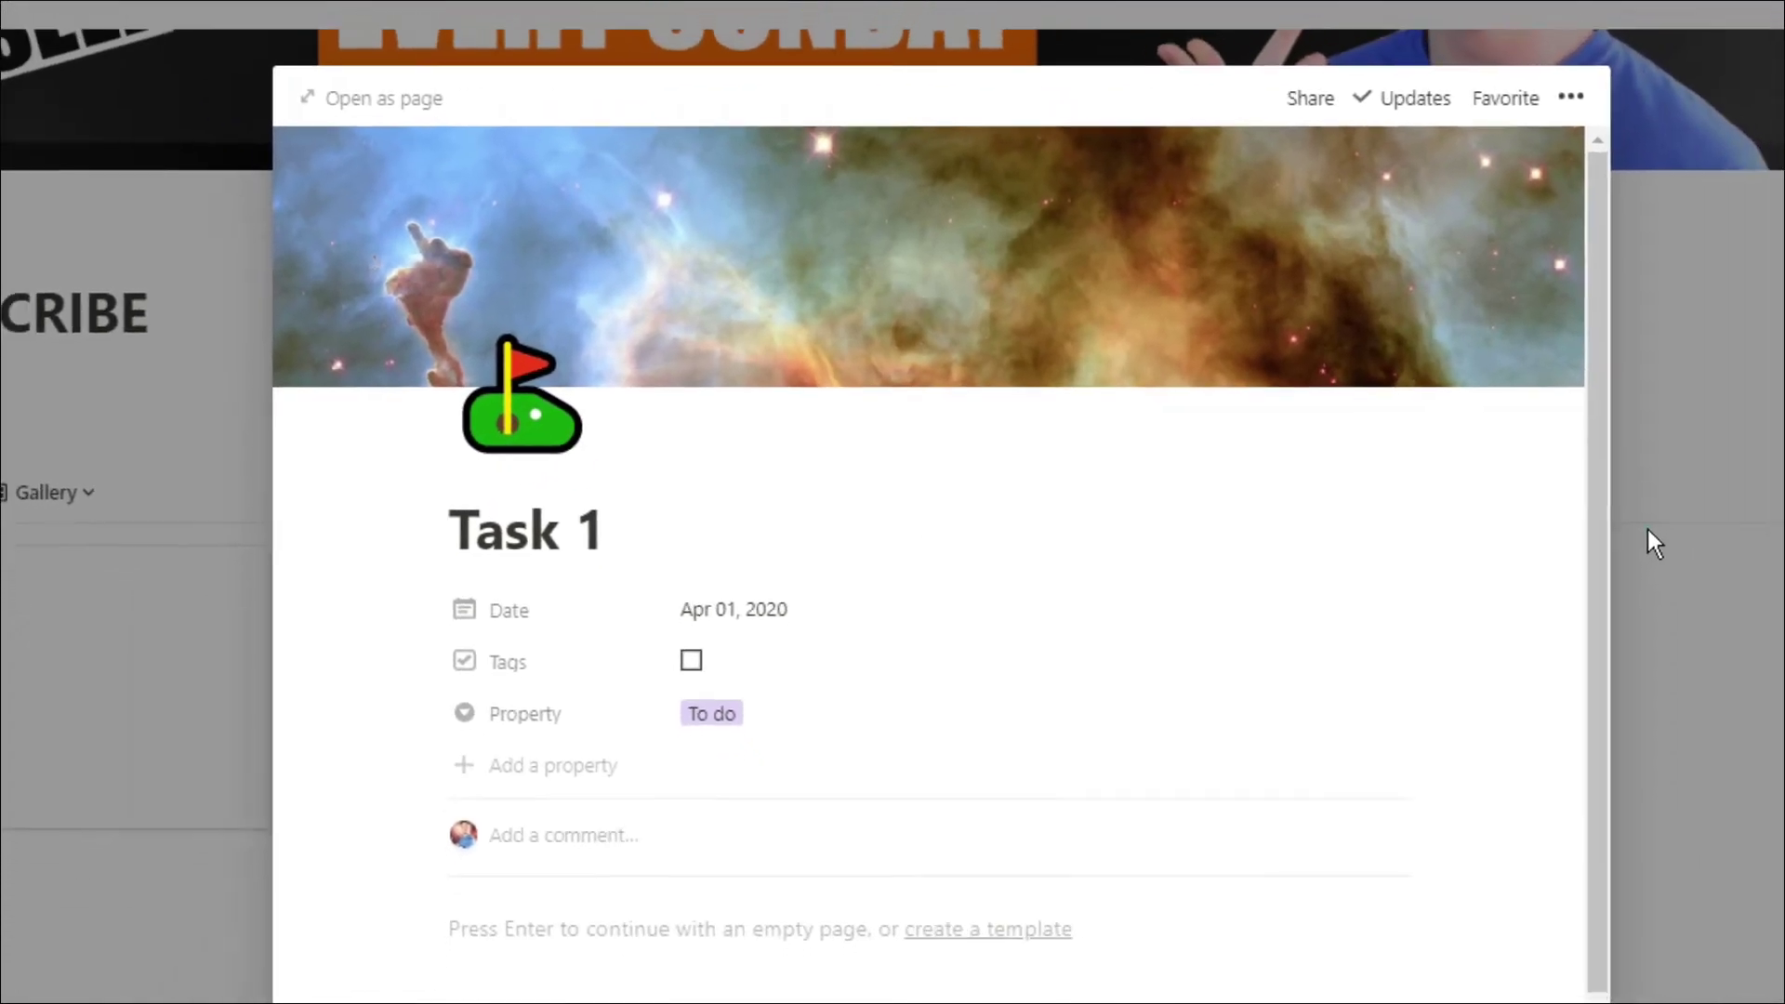
pyautogui.click(1654, 538)
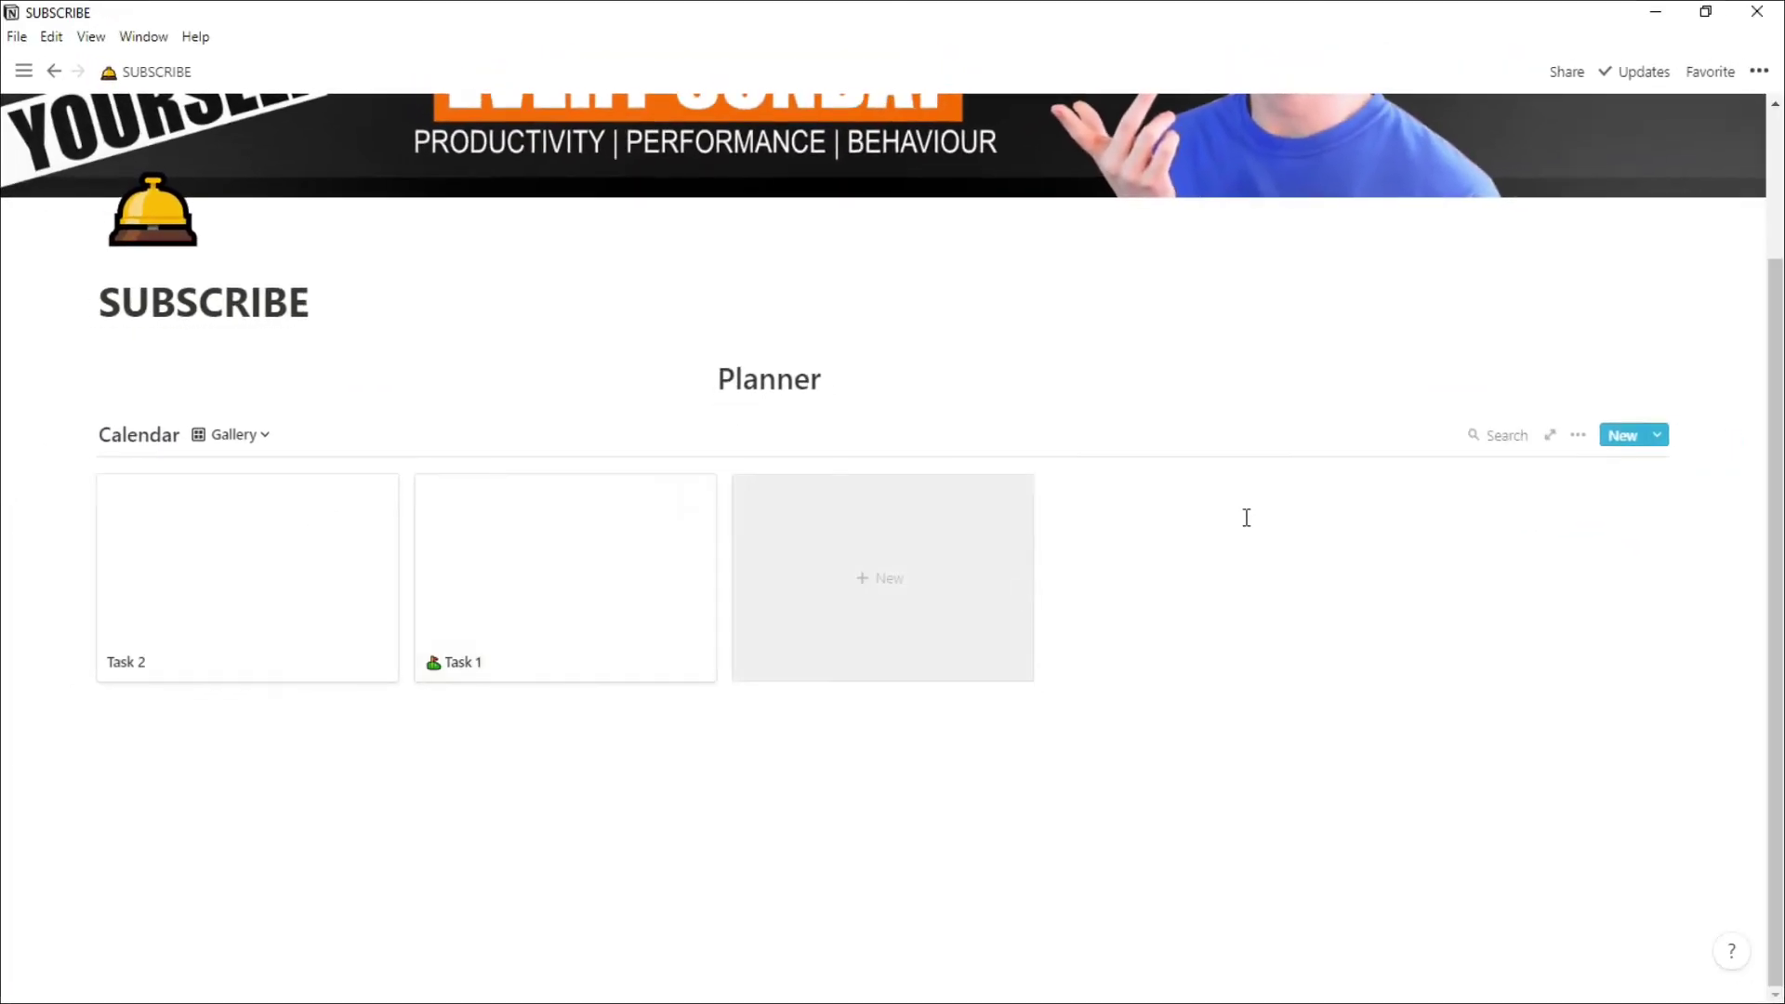
# Open the gallery's card preview choices in the Properties settings.
pyautogui.click(1579, 436)
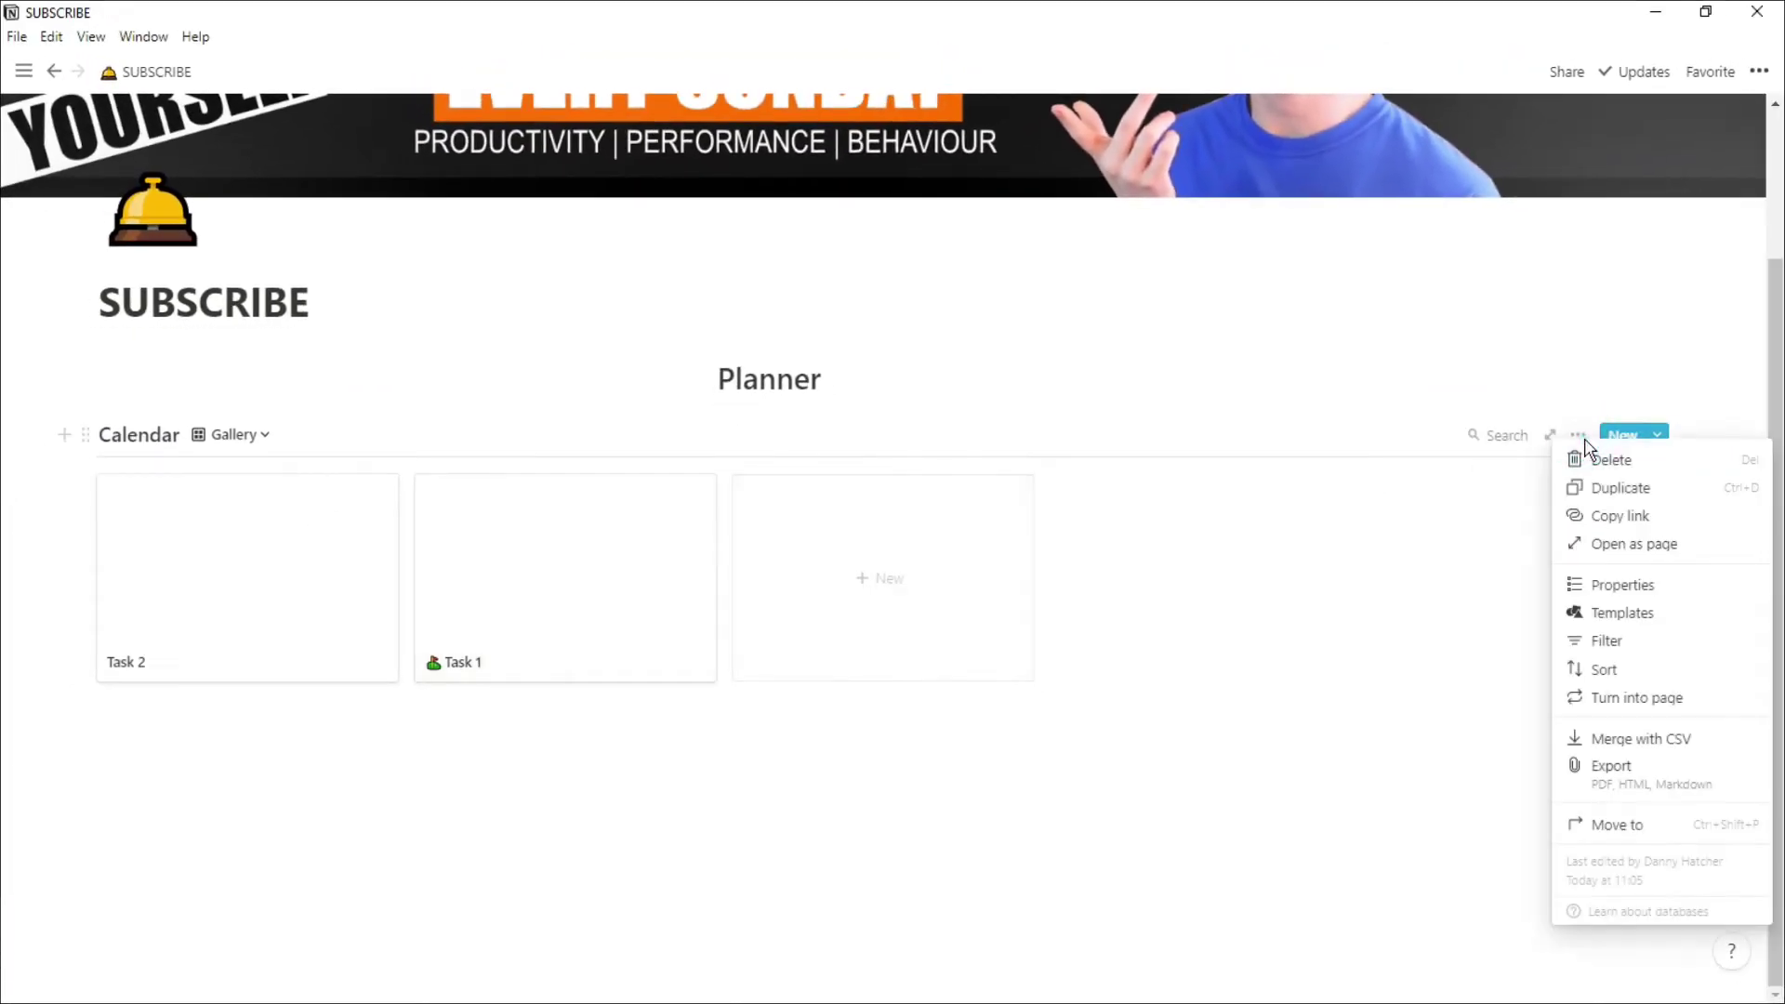
pyautogui.click(1614, 584)
pyautogui.click(1507, 474)
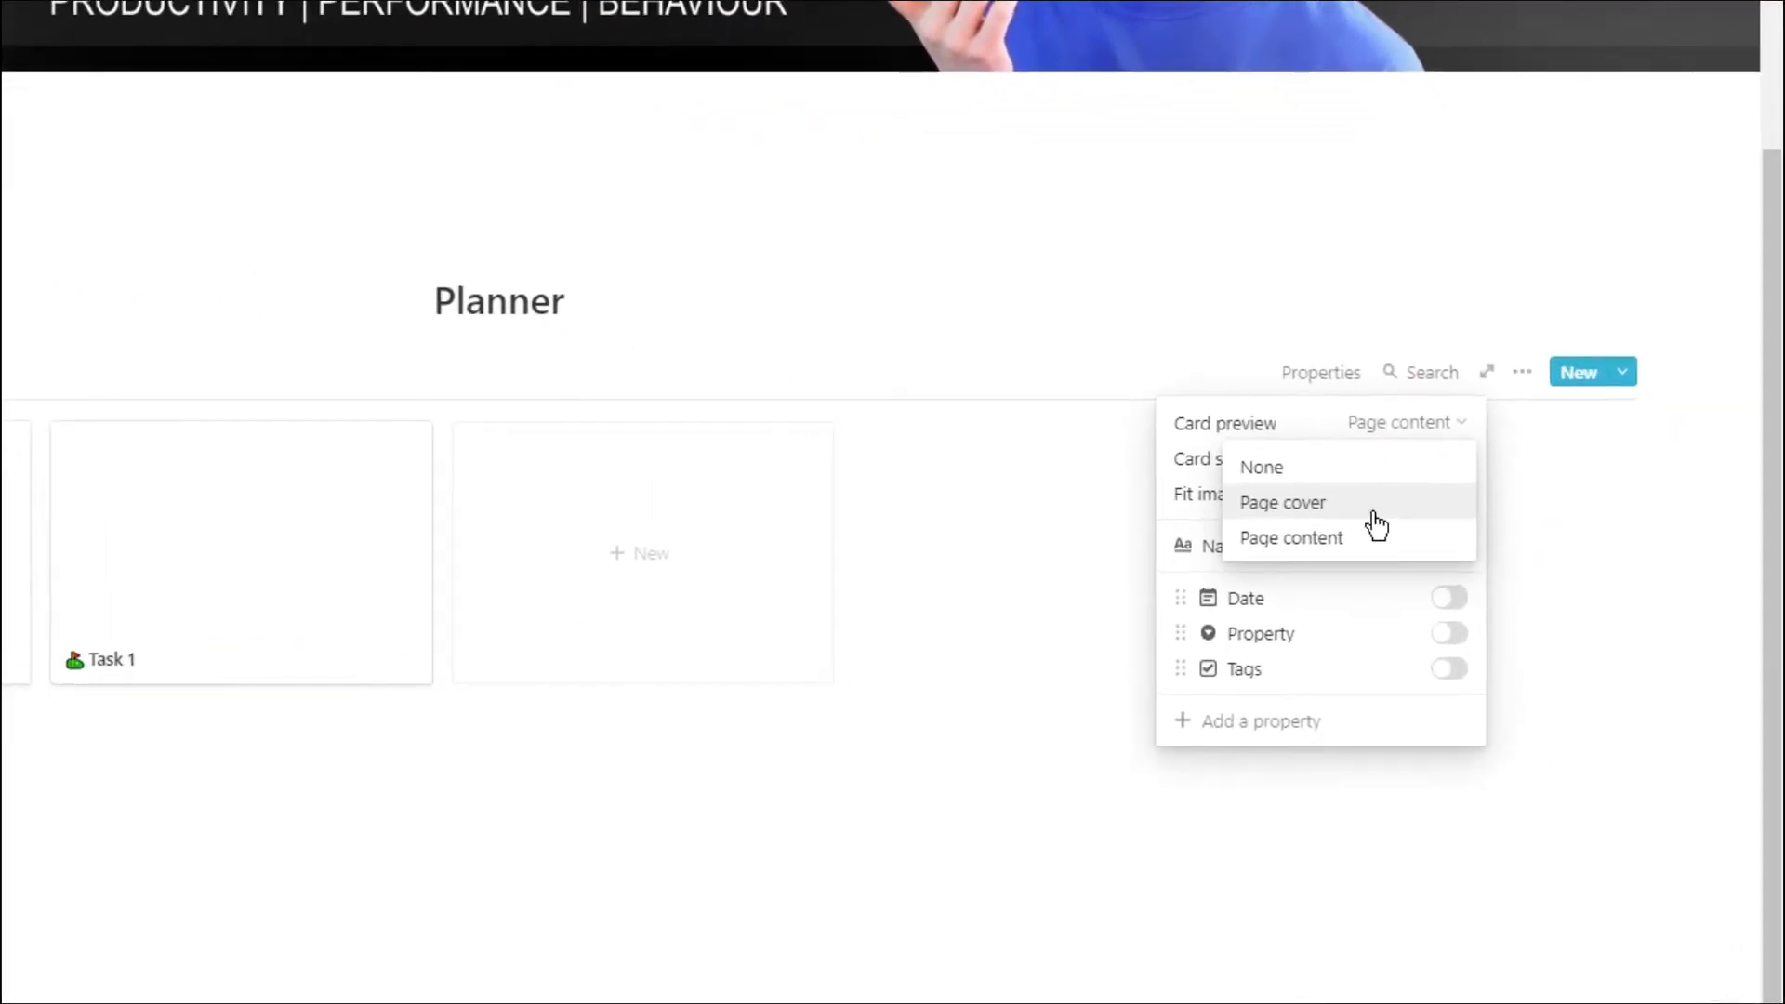
# Make small gallery cards preview page covers with Property and Tags, then add an Untitled card.
pyautogui.click(1374, 509)
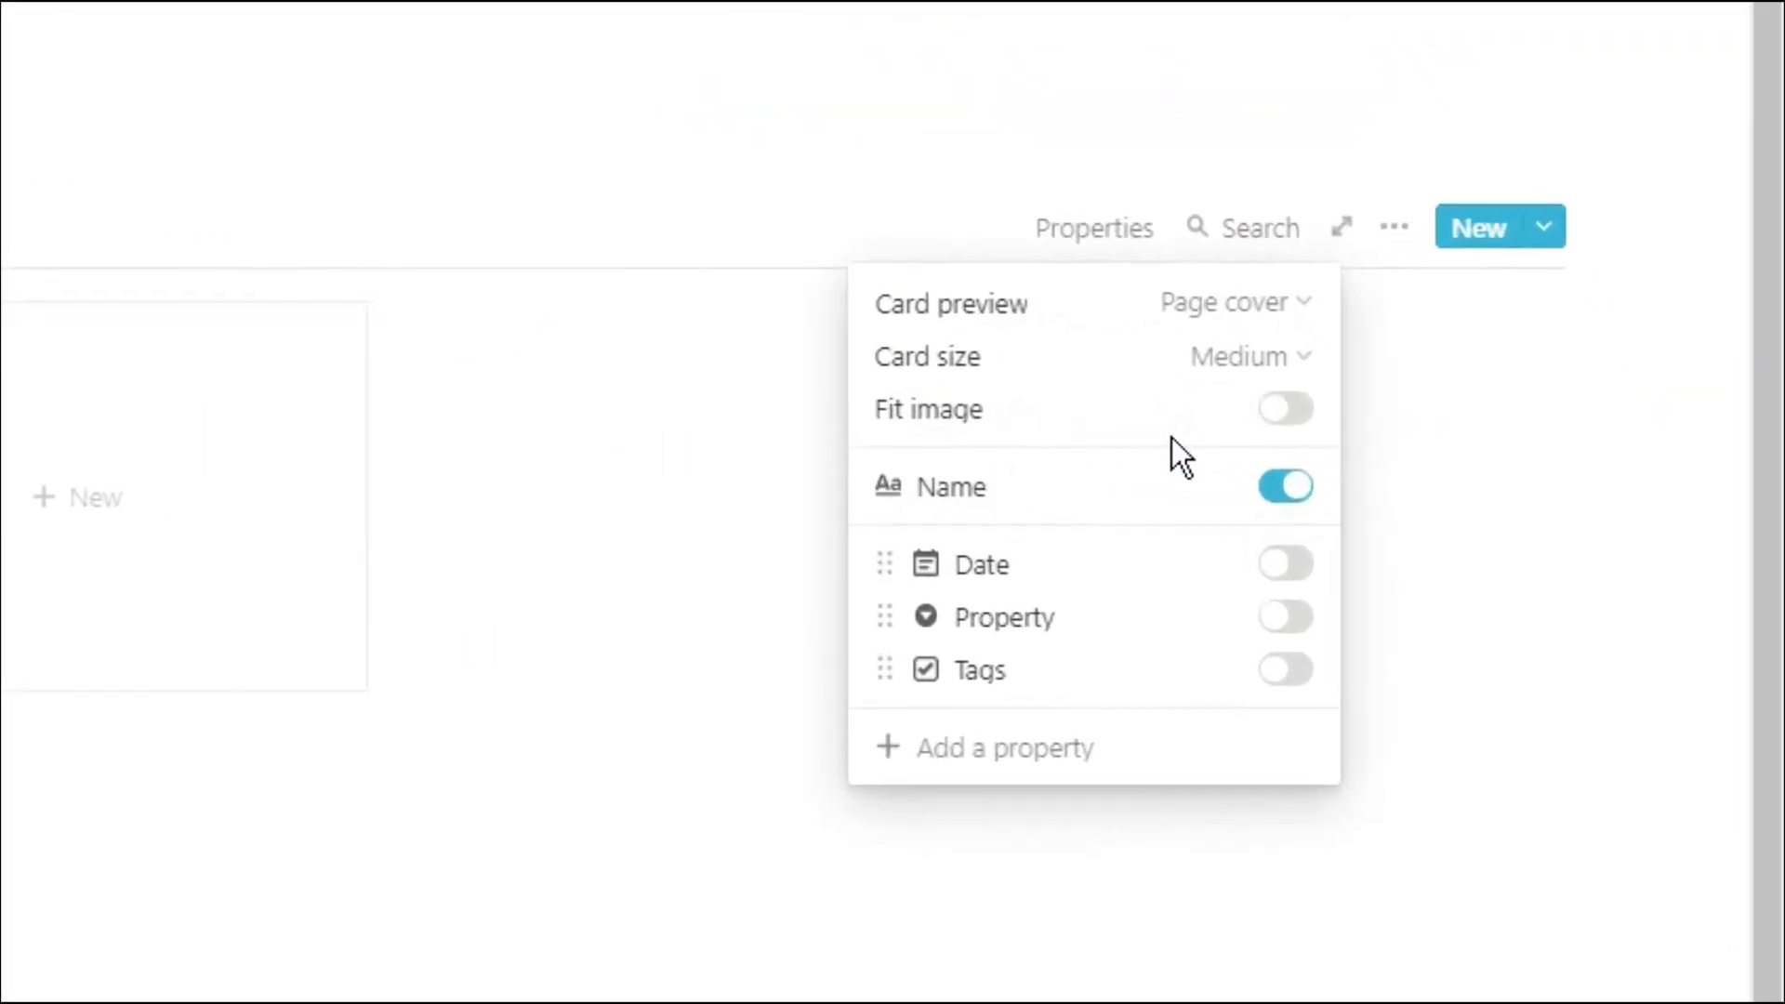
pyautogui.click(1296, 377)
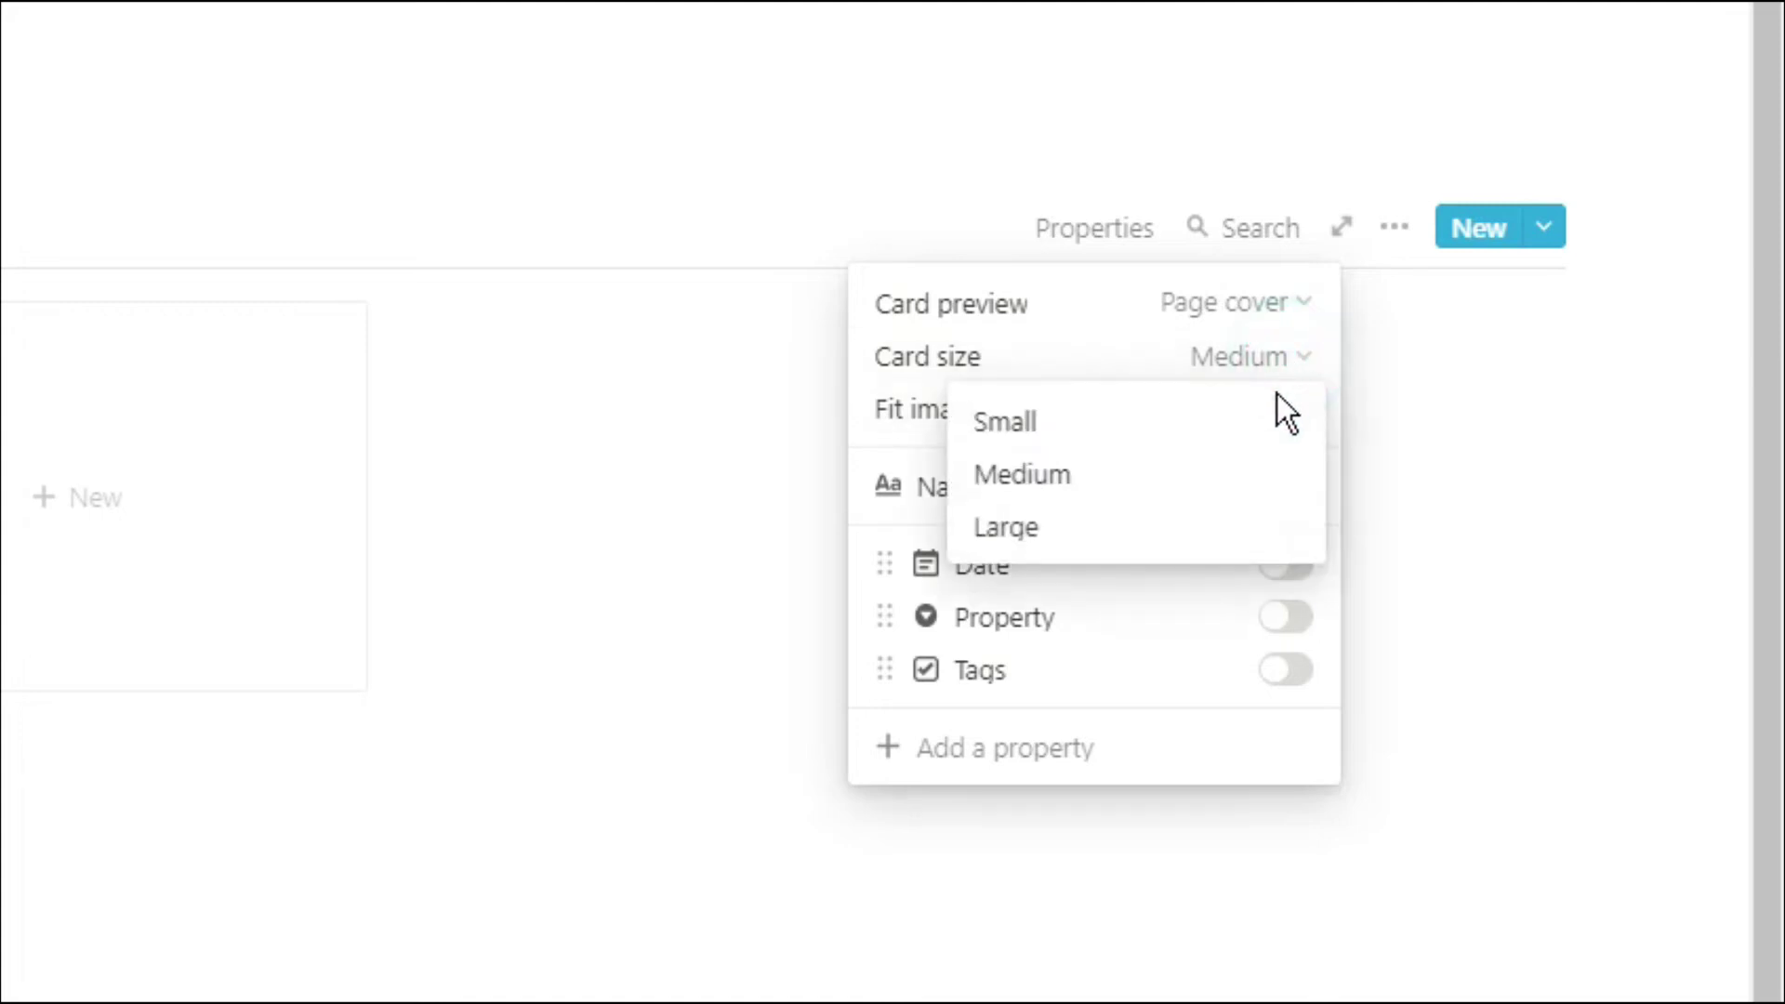
pyautogui.click(1258, 418)
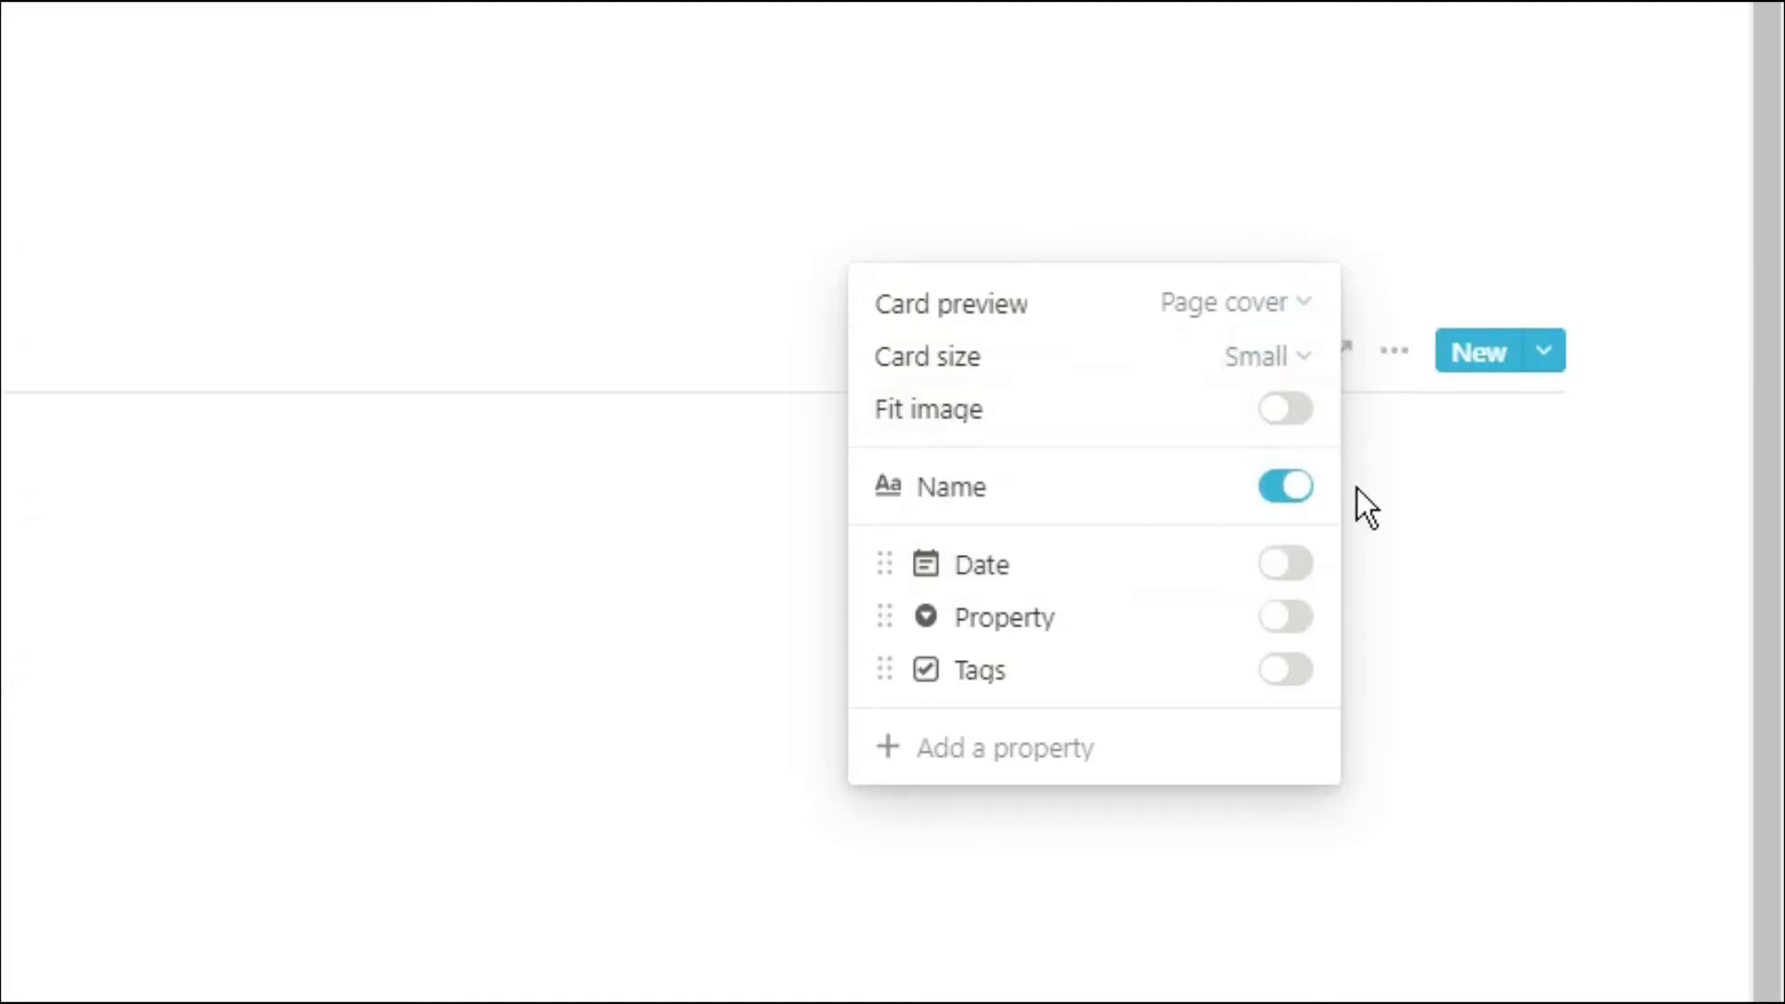
pyautogui.click(1288, 621)
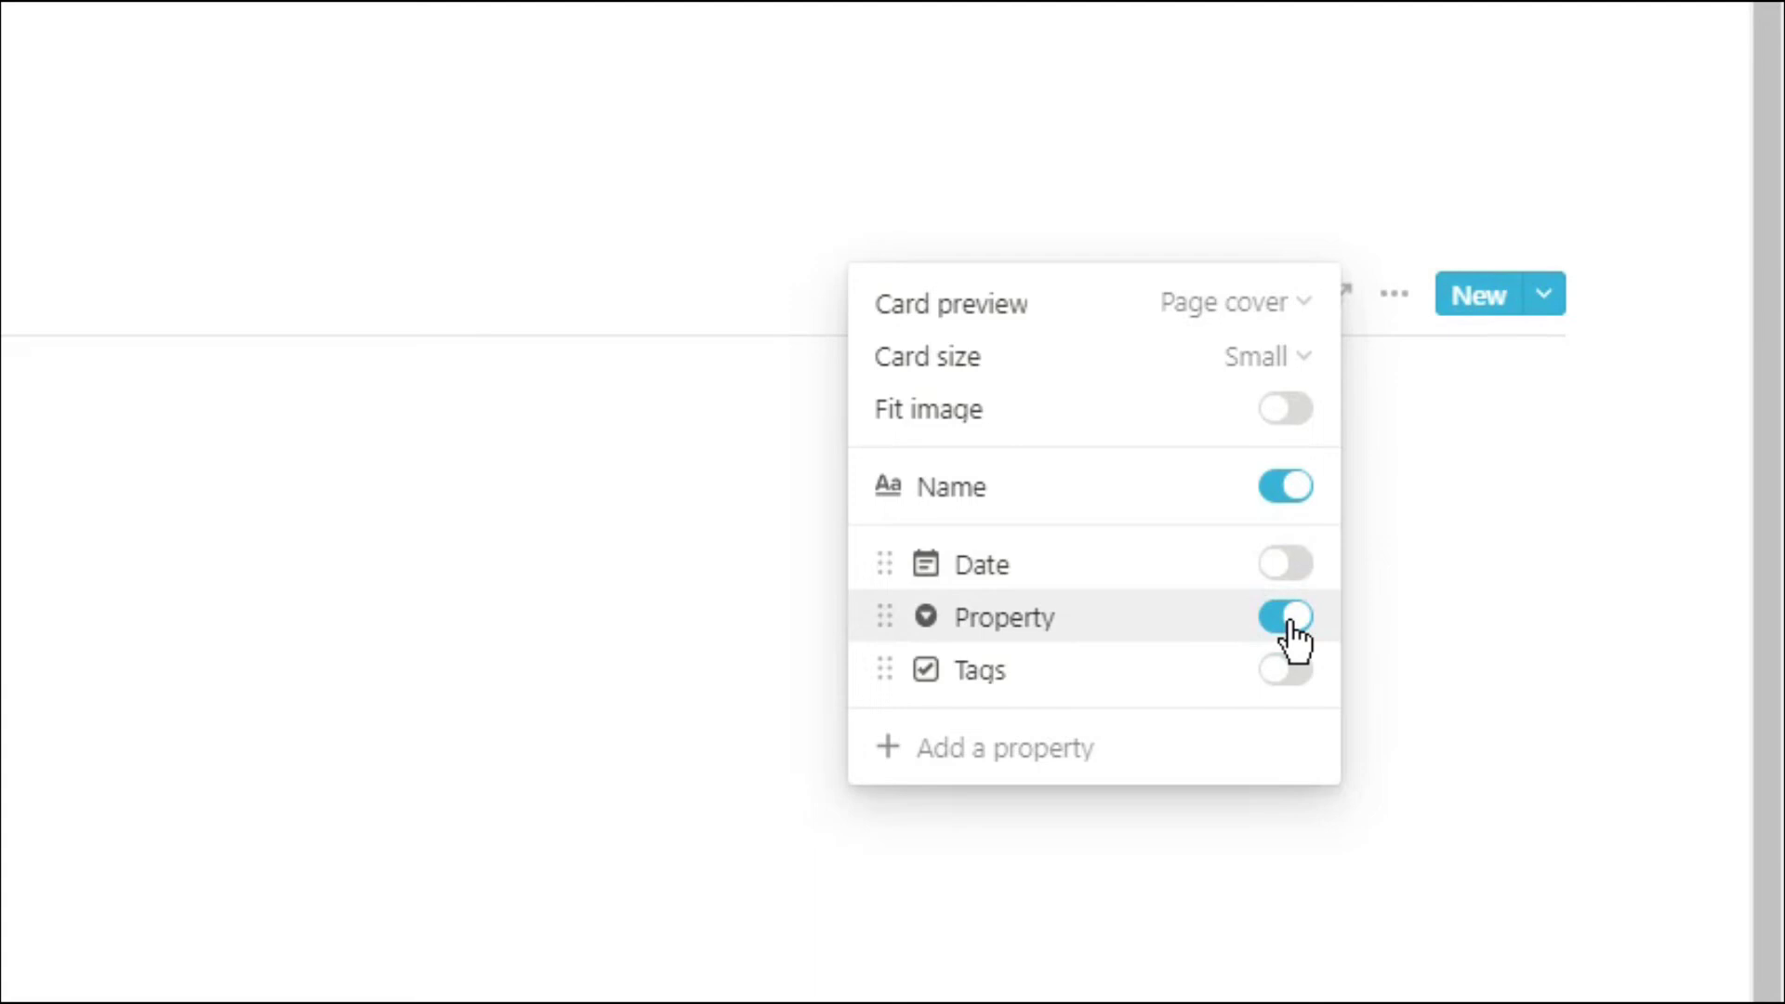
pyautogui.click(1286, 669)
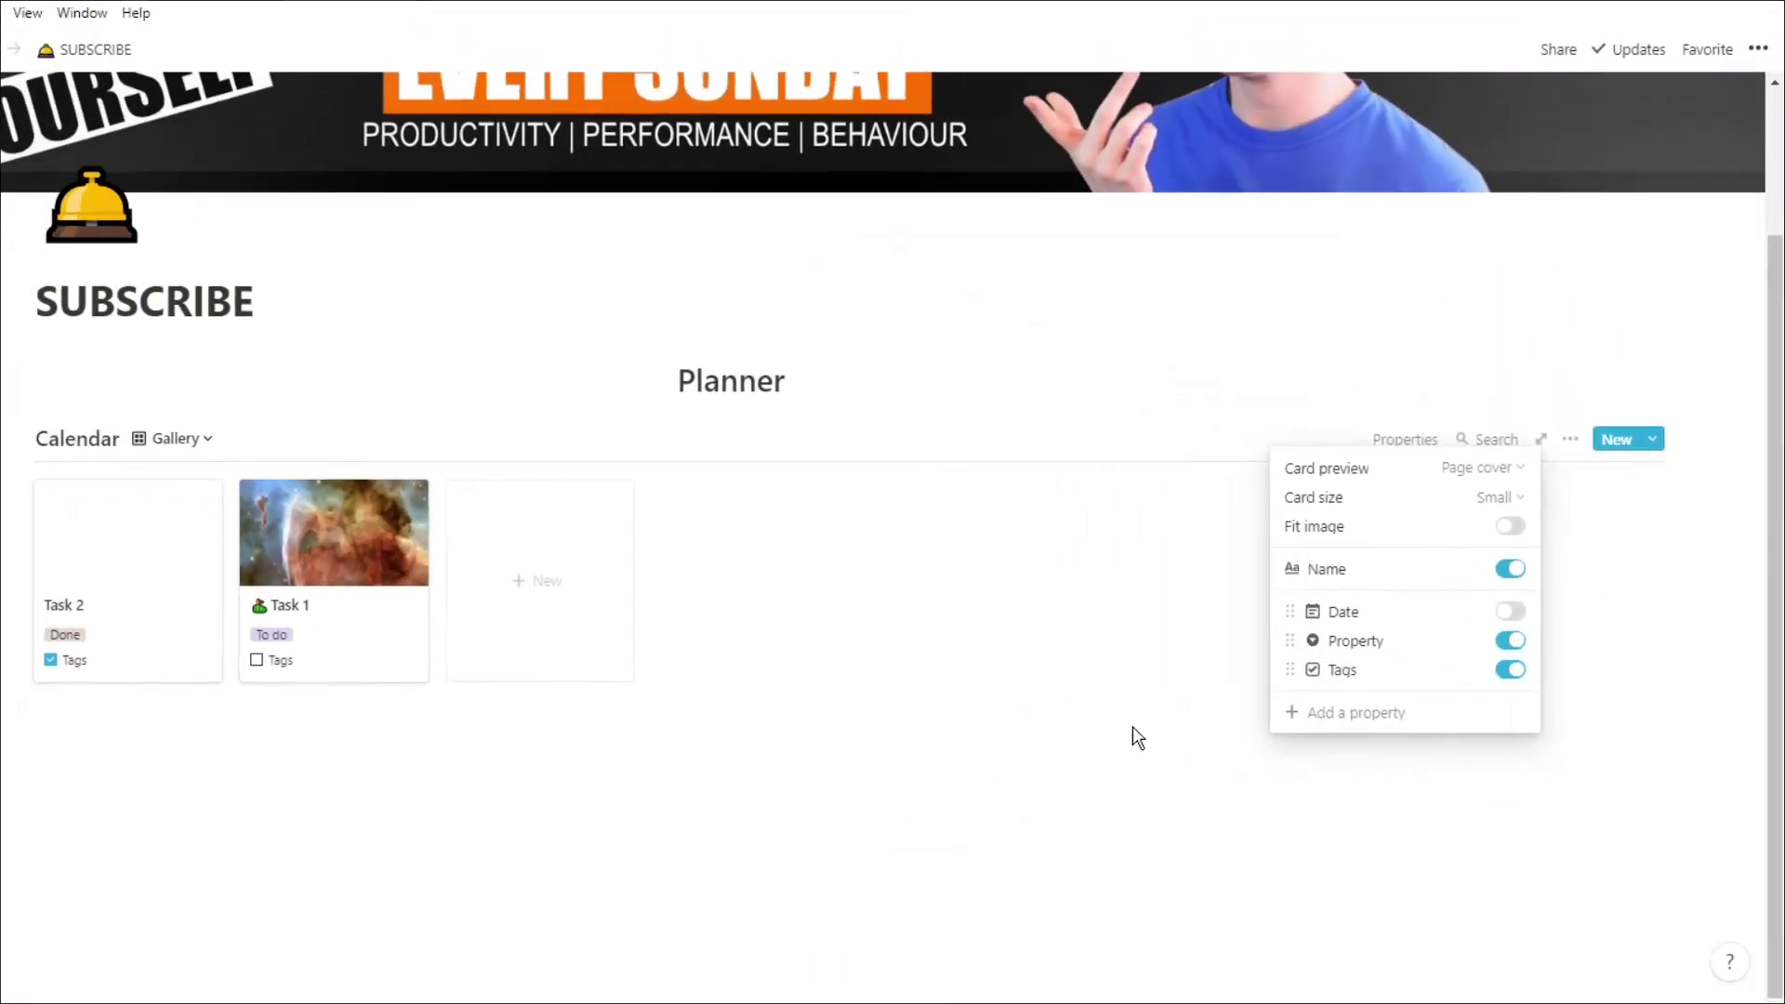
pyautogui.click(642, 771)
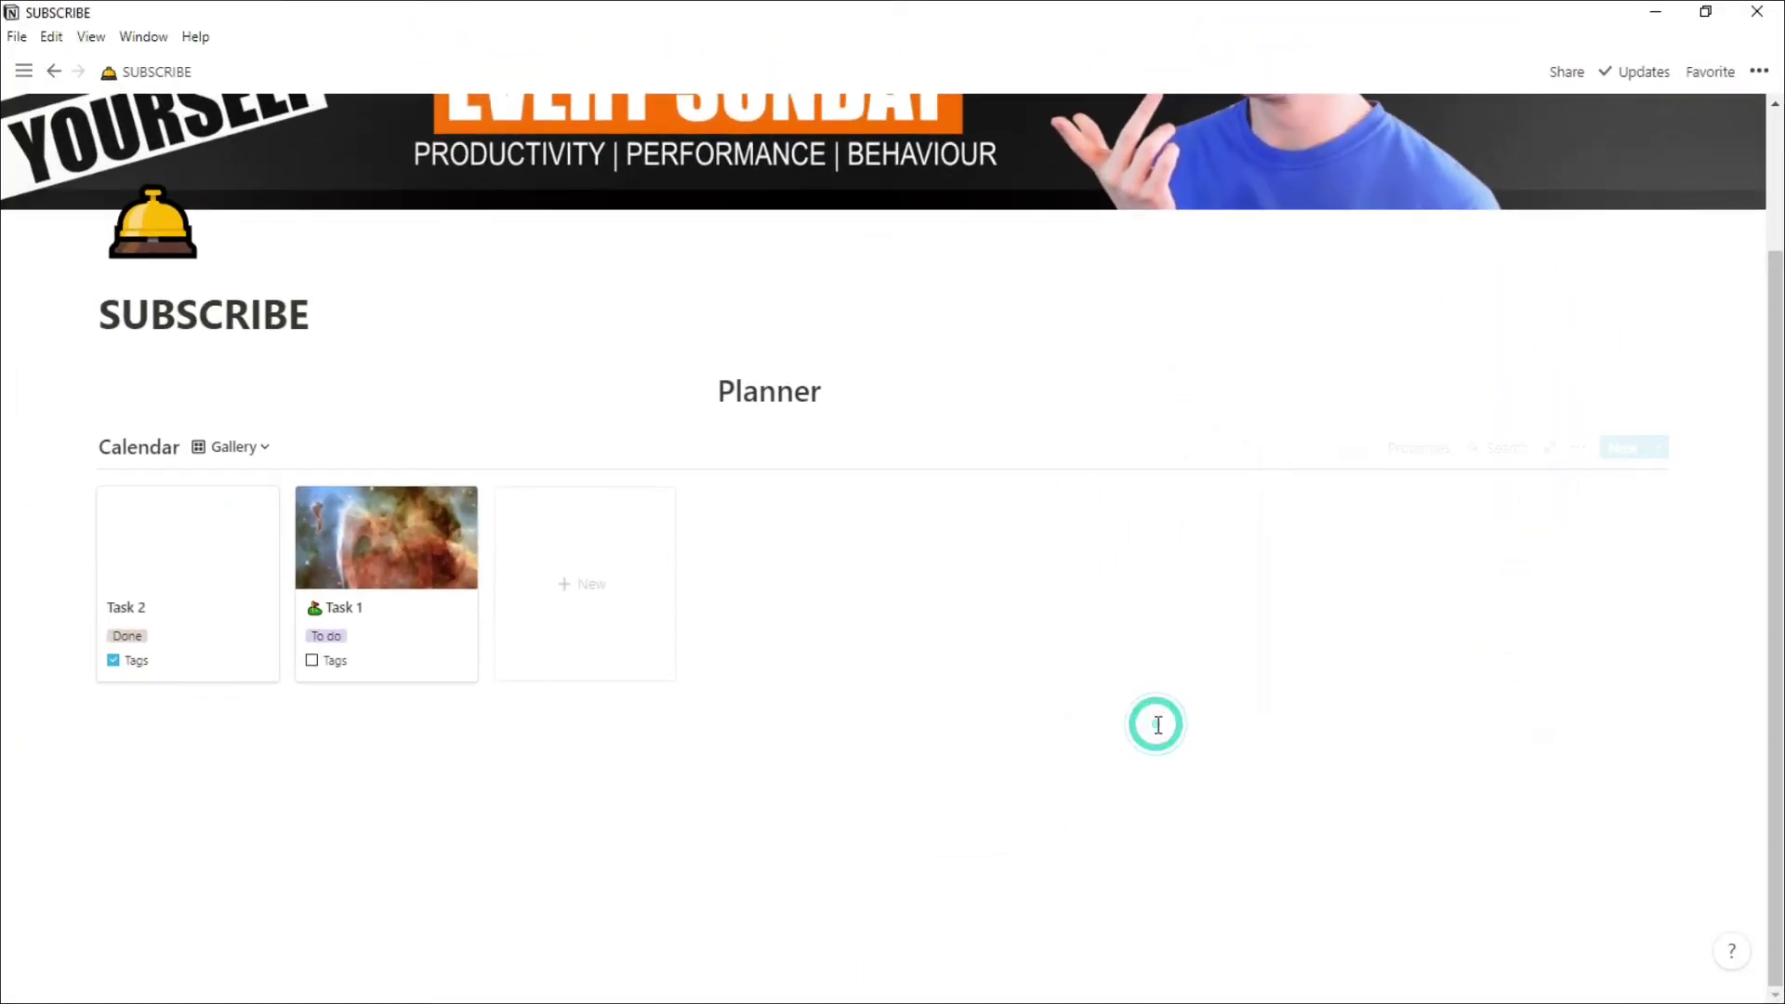
pyautogui.click(584, 602)
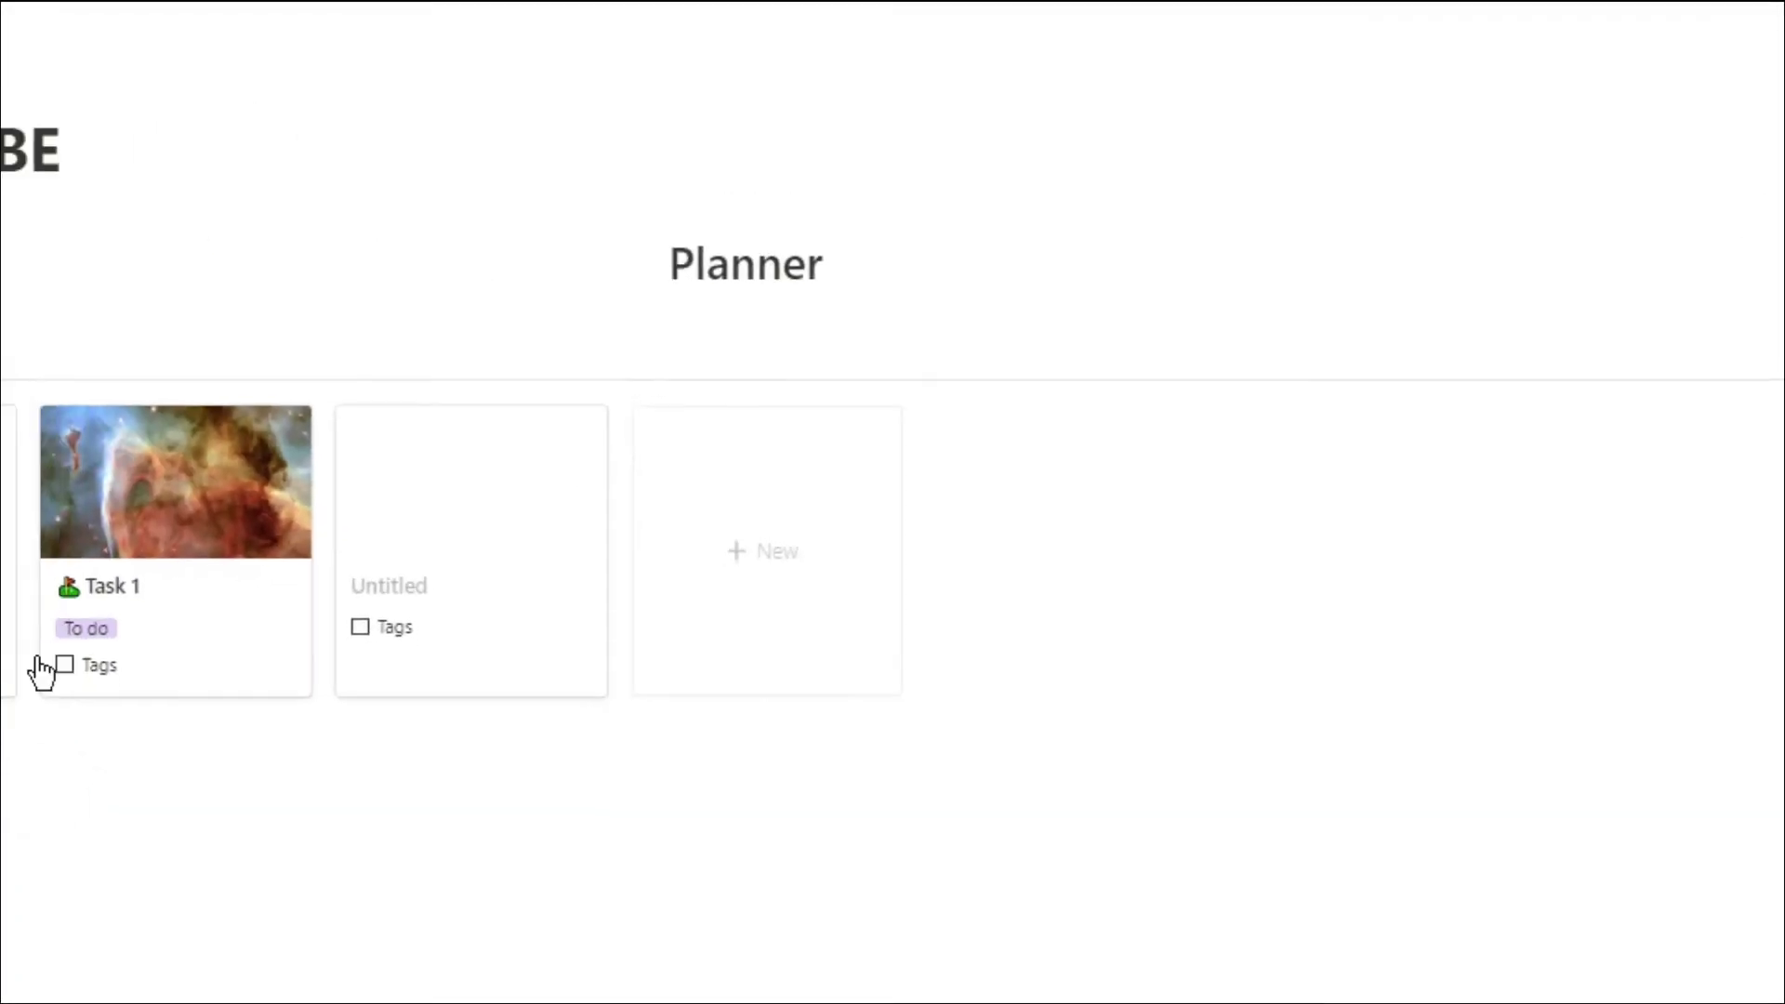
pyautogui.click(240, 447)
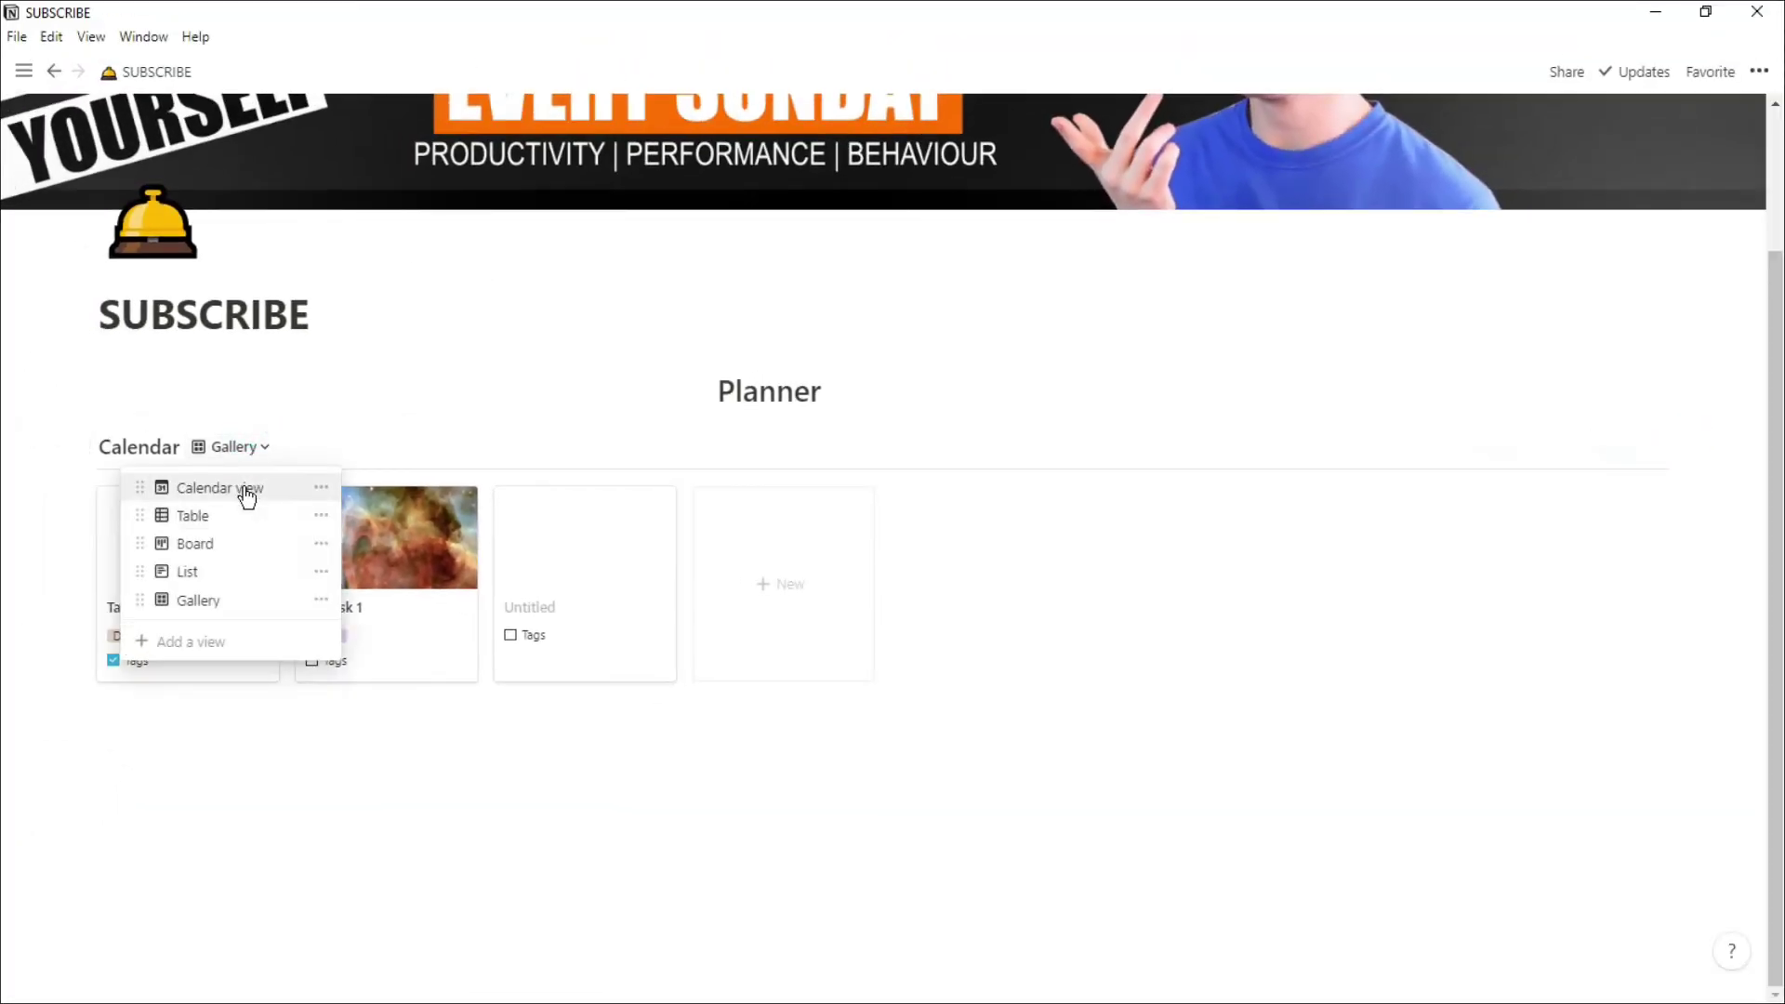
# Switch to the April 2020 calendar view and move Task 1 from April 1 to April 3.
pyautogui.click(243, 489)
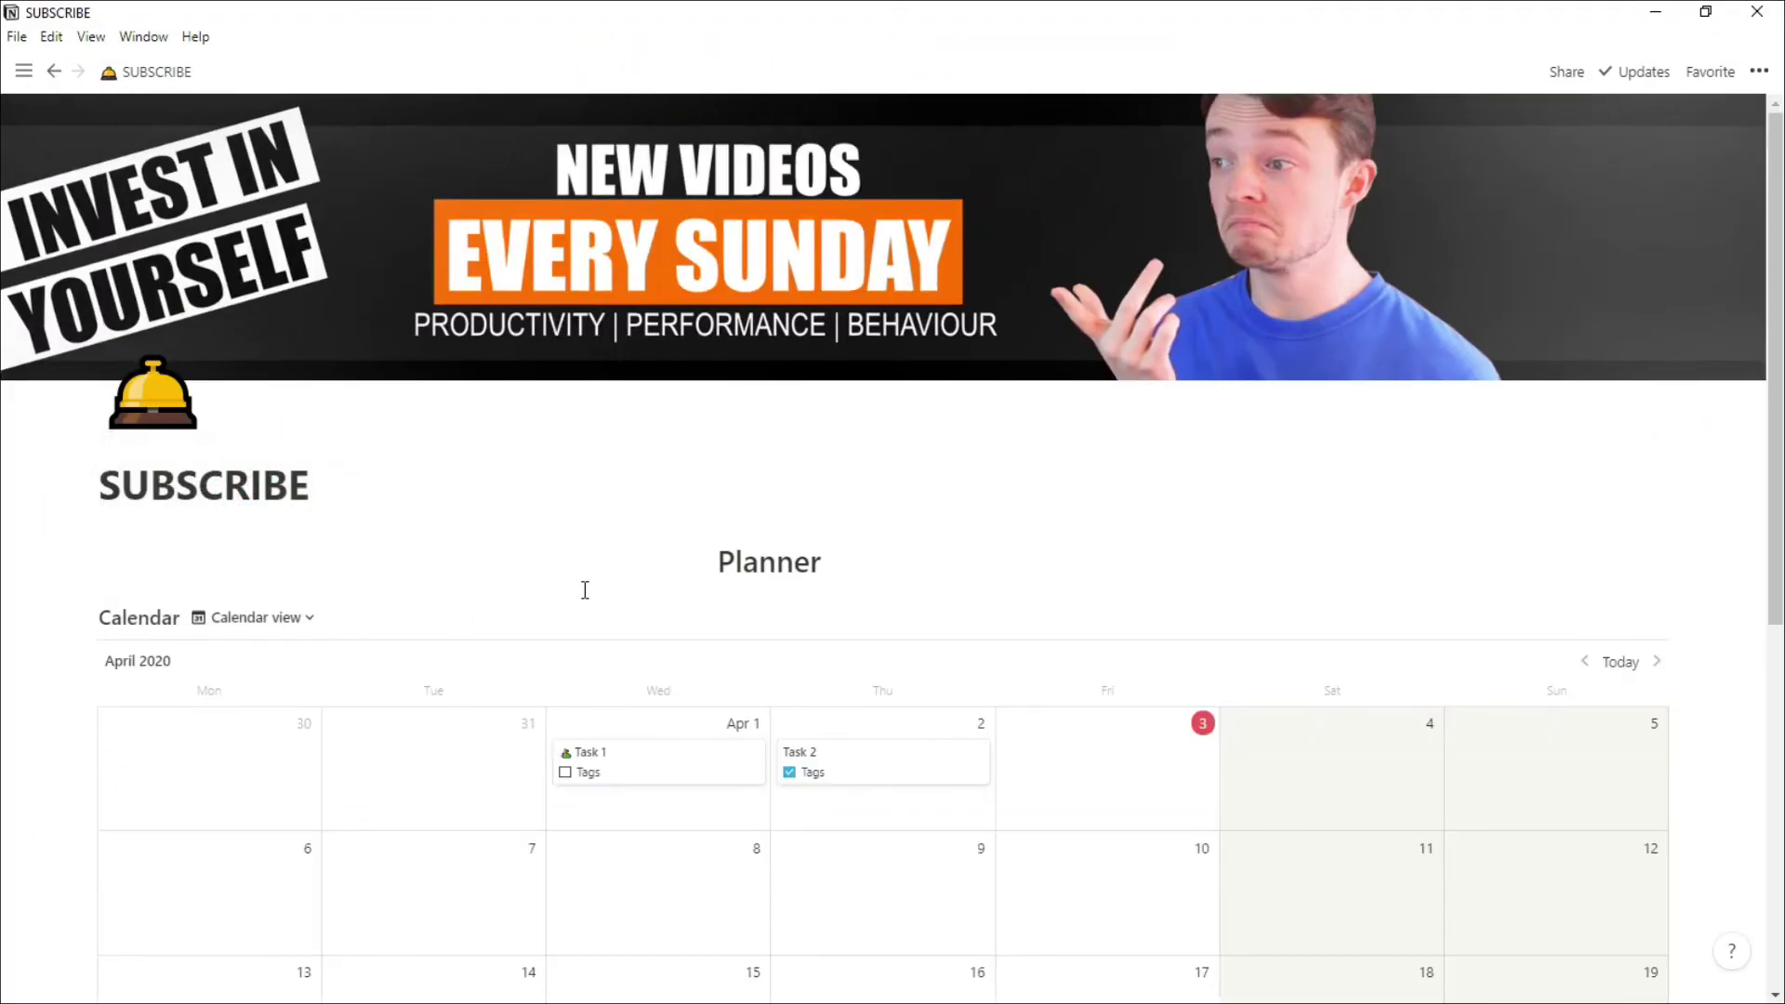
pyautogui.scroll(-3, 585, 589)
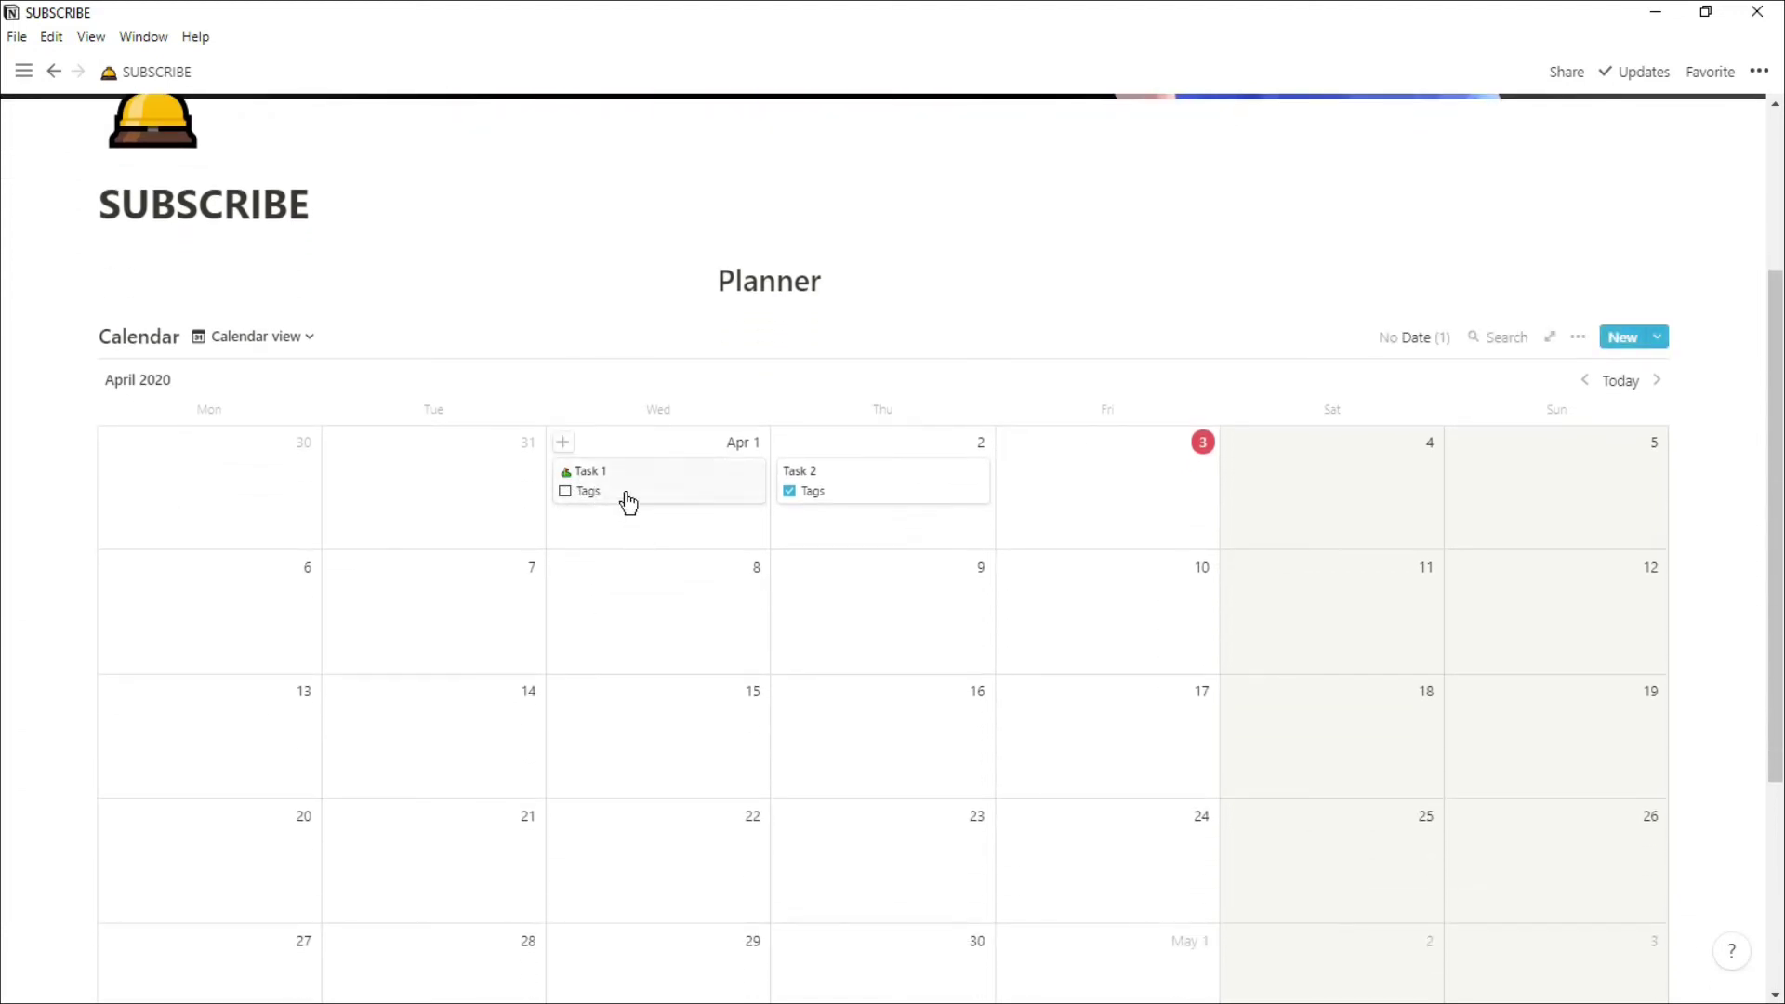
pyautogui.moveTo(628, 502); pyautogui.dragTo(1090, 499)
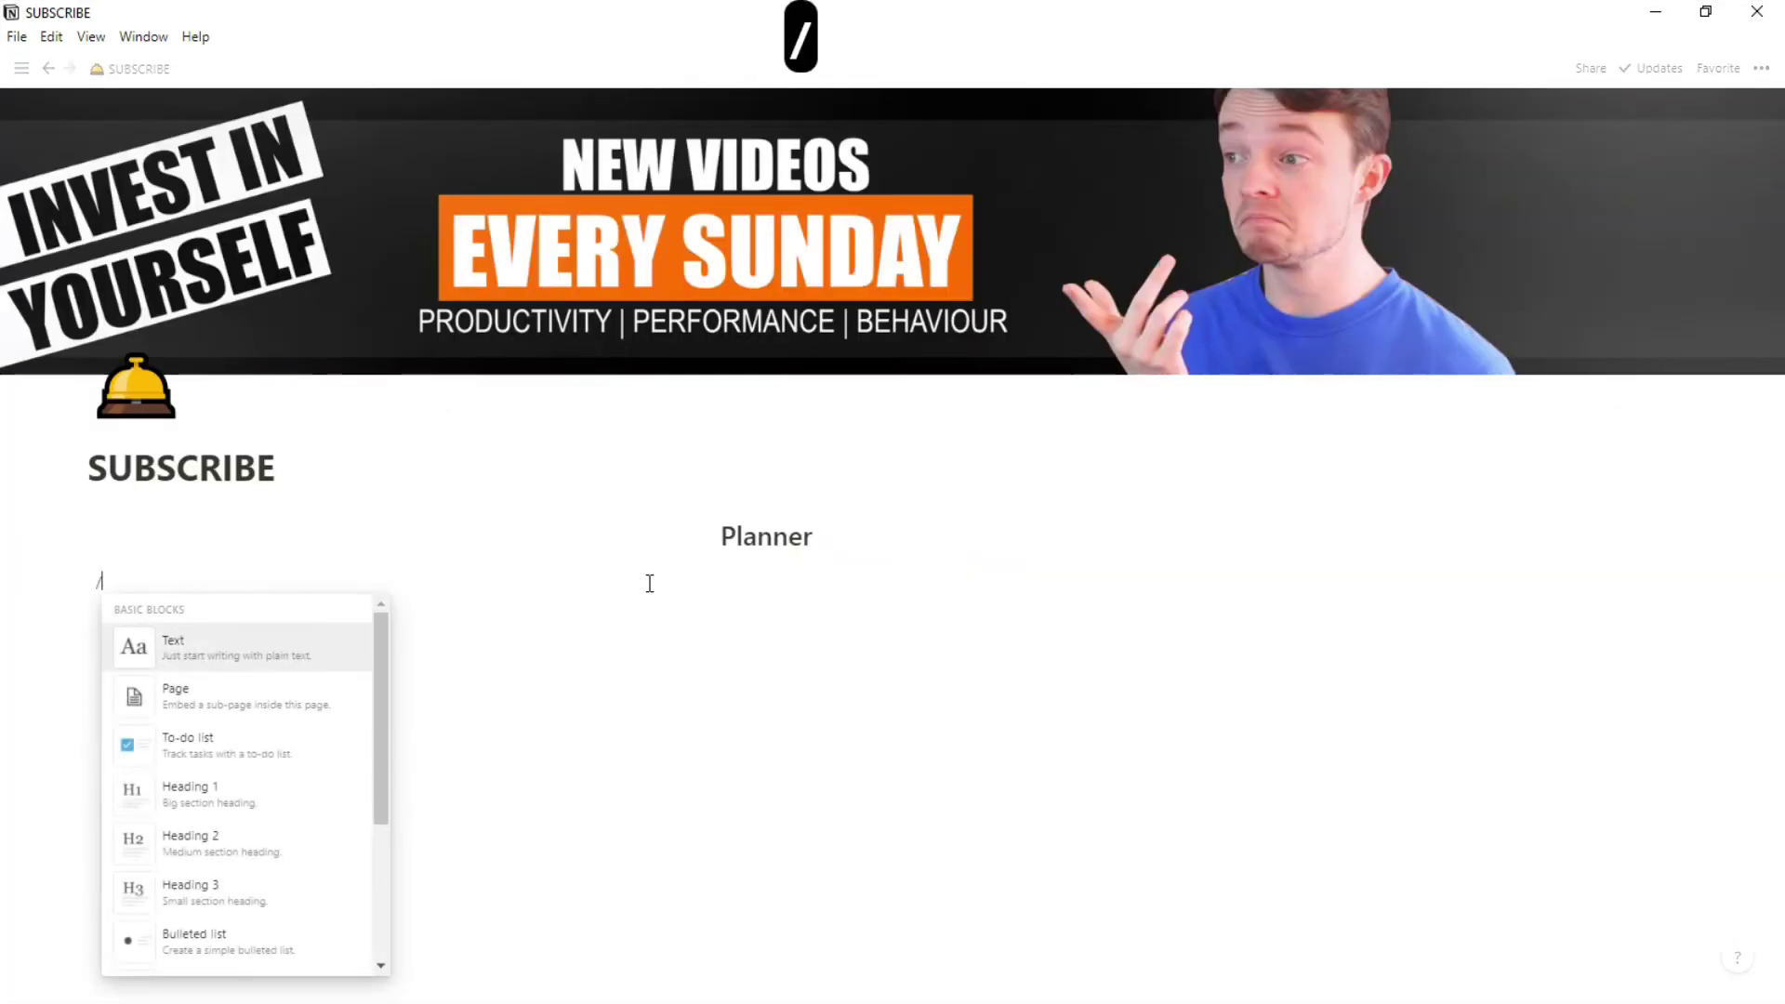
# Insert an inline calendar database titled 'Journal' using /cal.
pyautogui.write('cal')
pyautogui.click(263, 797)
pyautogui.write('Journal')
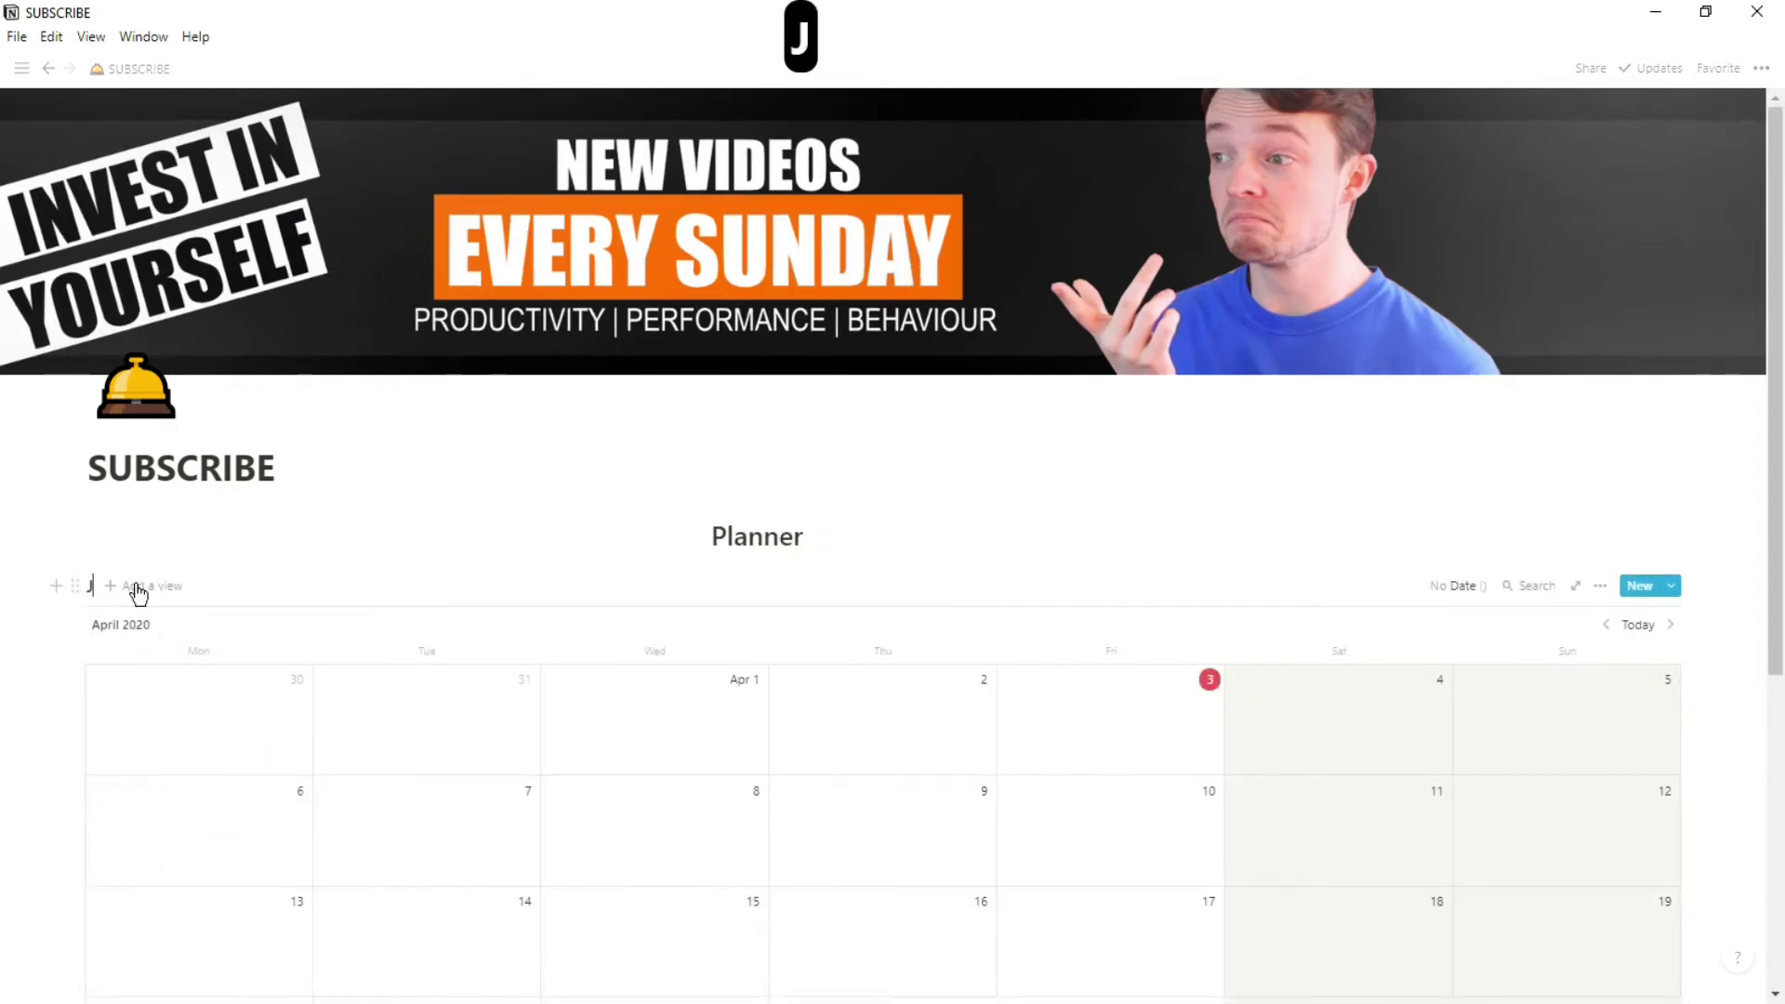
# Add a Gallery view named 'Gallery' to Journal and switch back to its Calendar view.
pyautogui.click(182, 585)
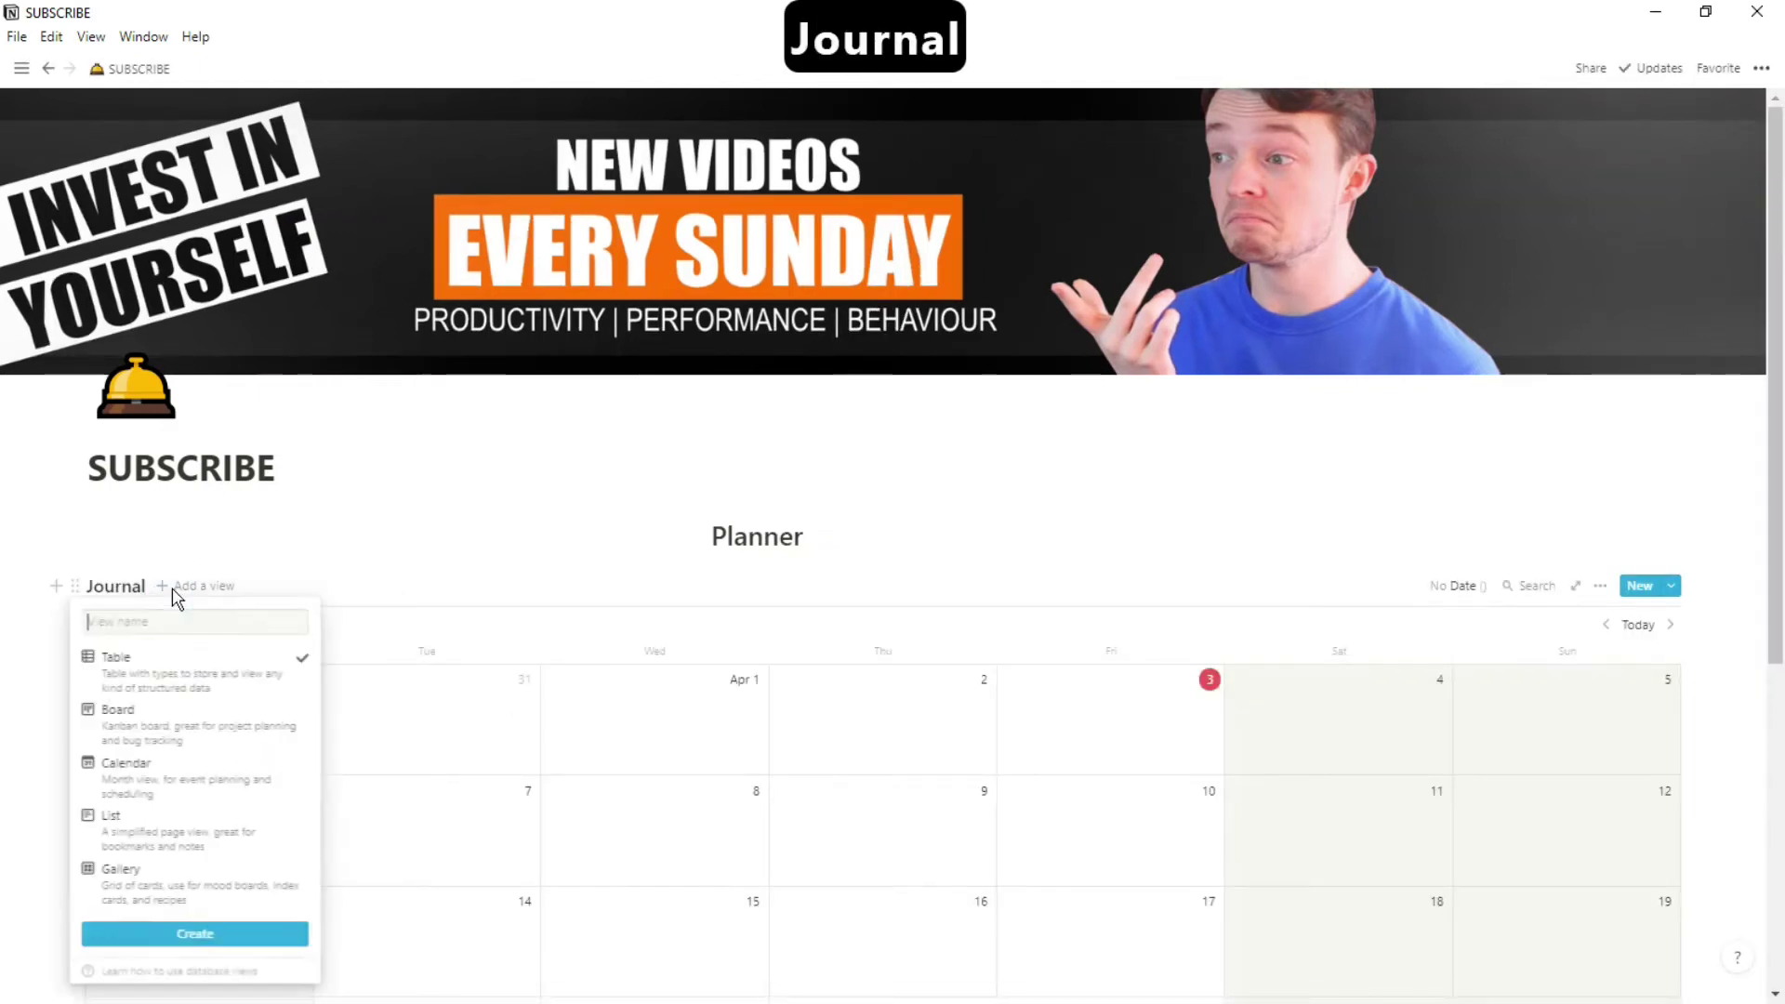
pyautogui.click(170, 869)
pyautogui.write('Gallery')
pyautogui.click(196, 931)
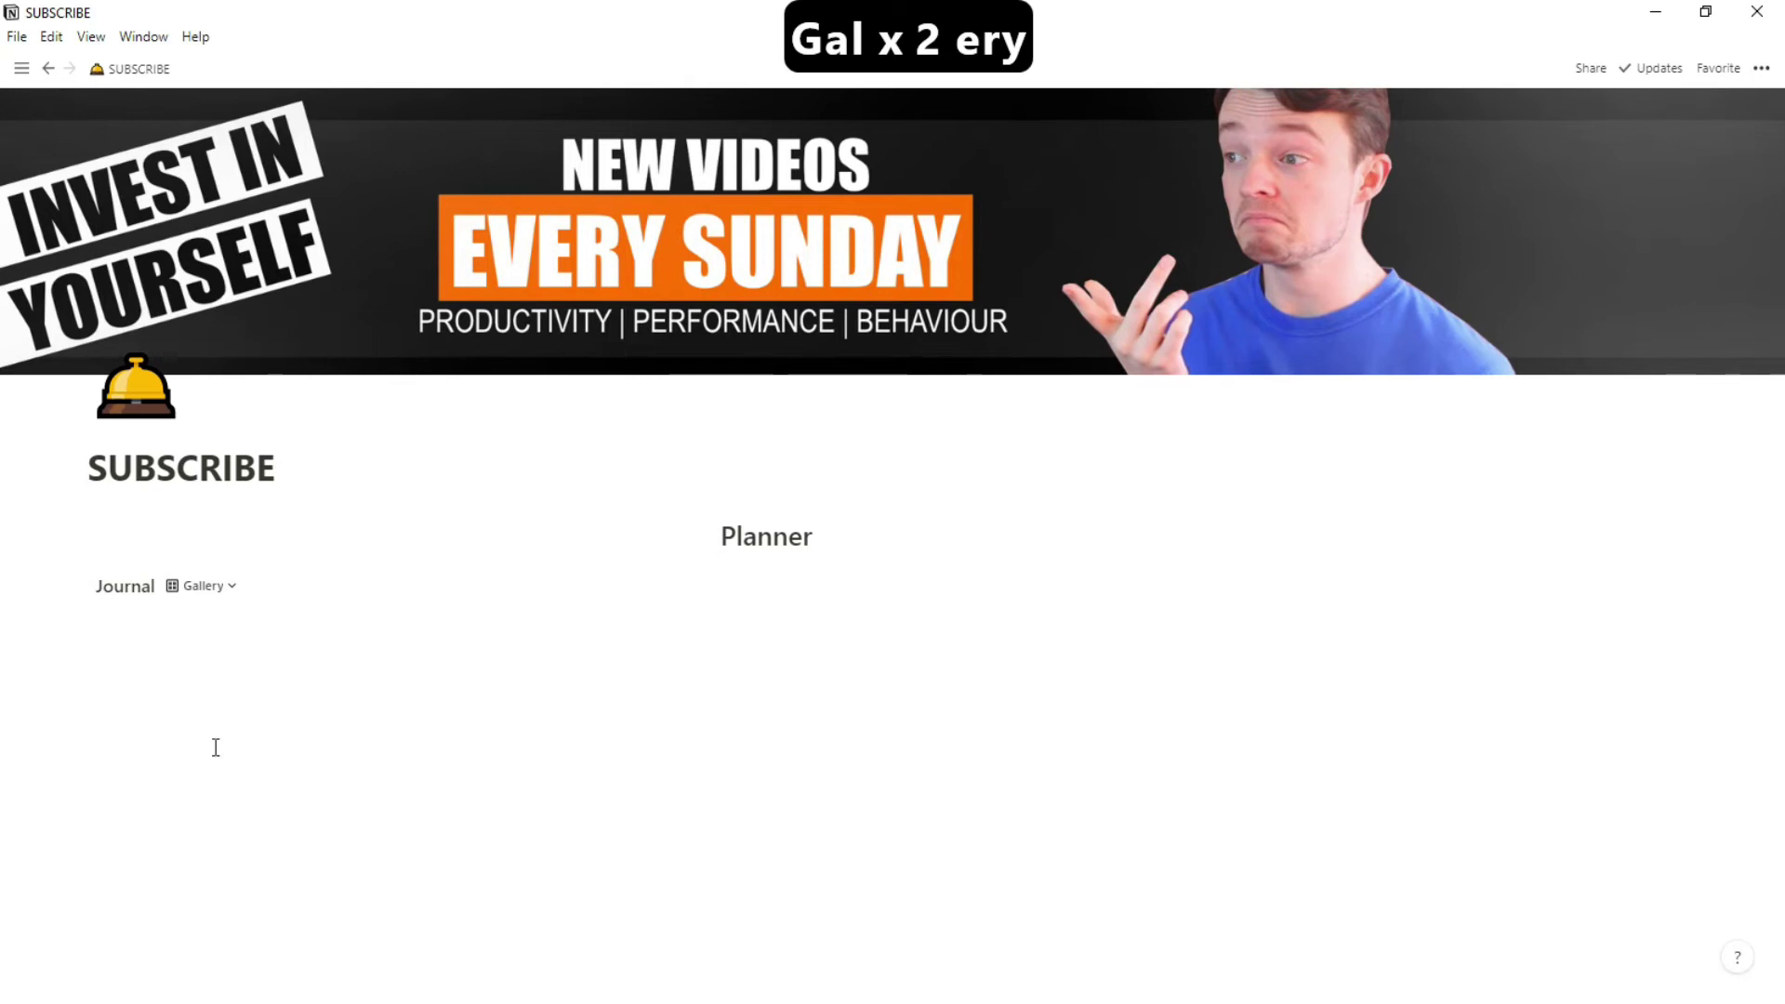
pyautogui.click(229, 594)
pyautogui.click(235, 622)
pyautogui.scroll(-1, 552, 712)
pyautogui.scroll(-3, 552, 711)
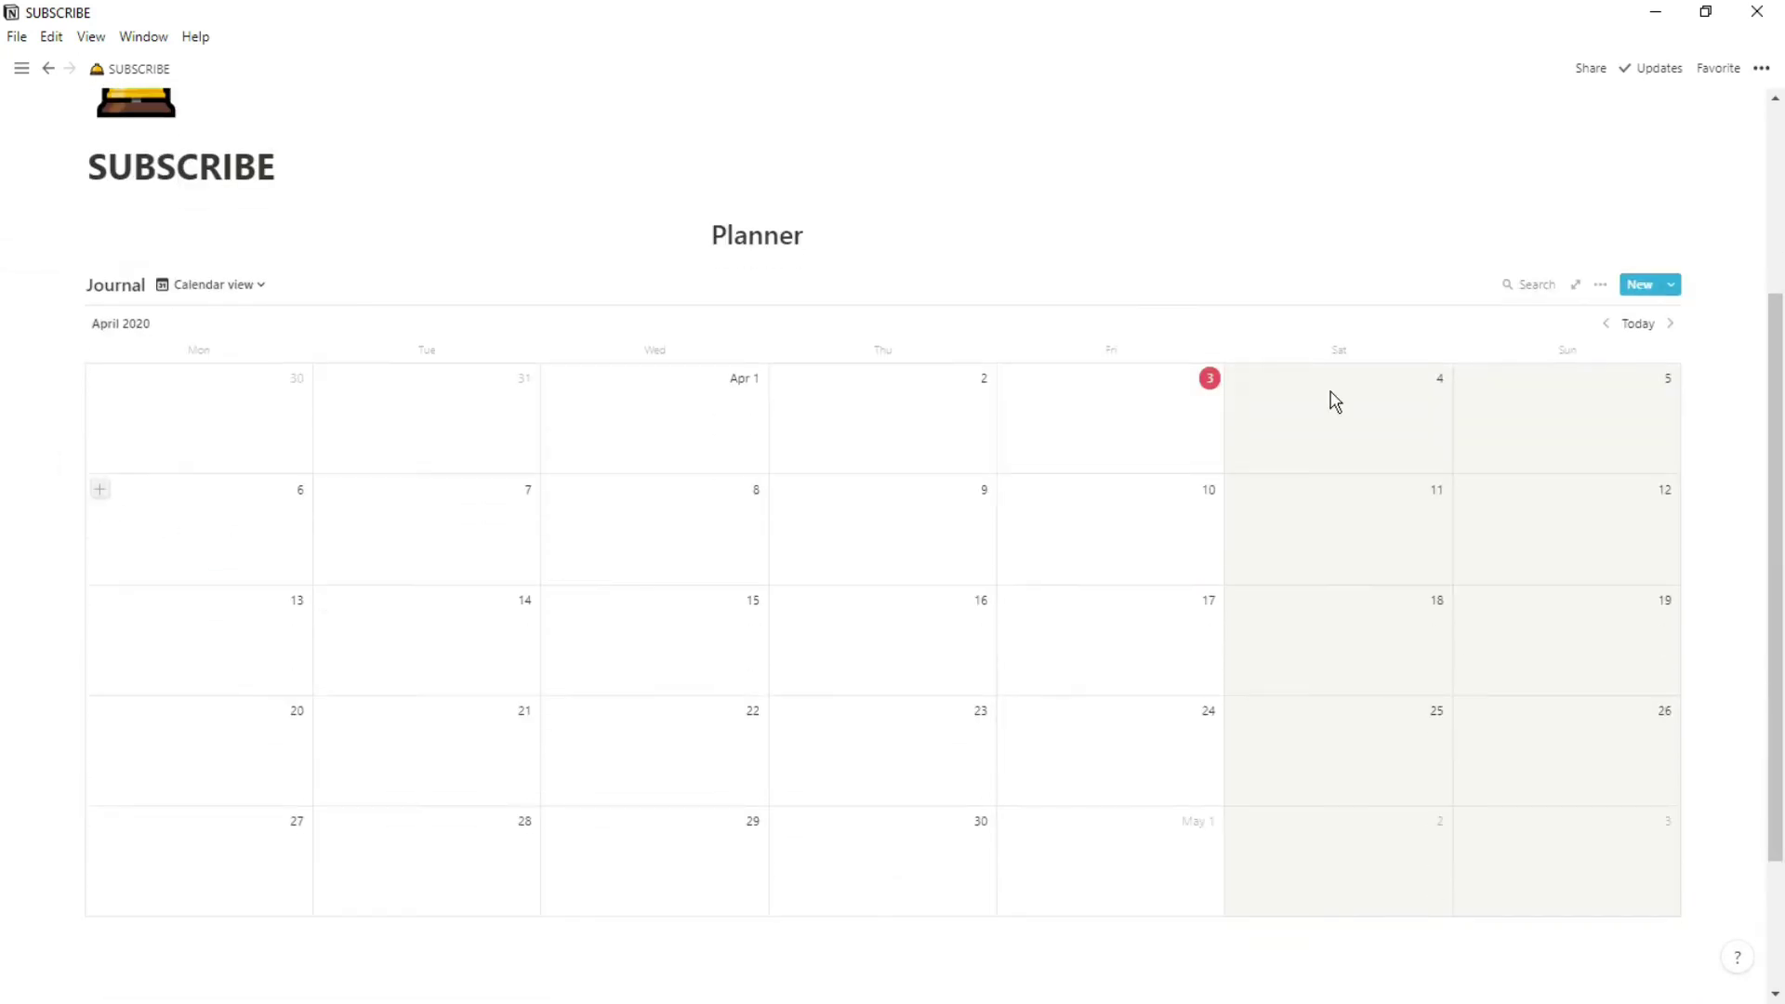
pyautogui.click(1671, 285)
# Create a Journal template titled 'New day' with a sun emoji icon.
pyautogui.click(1639, 374)
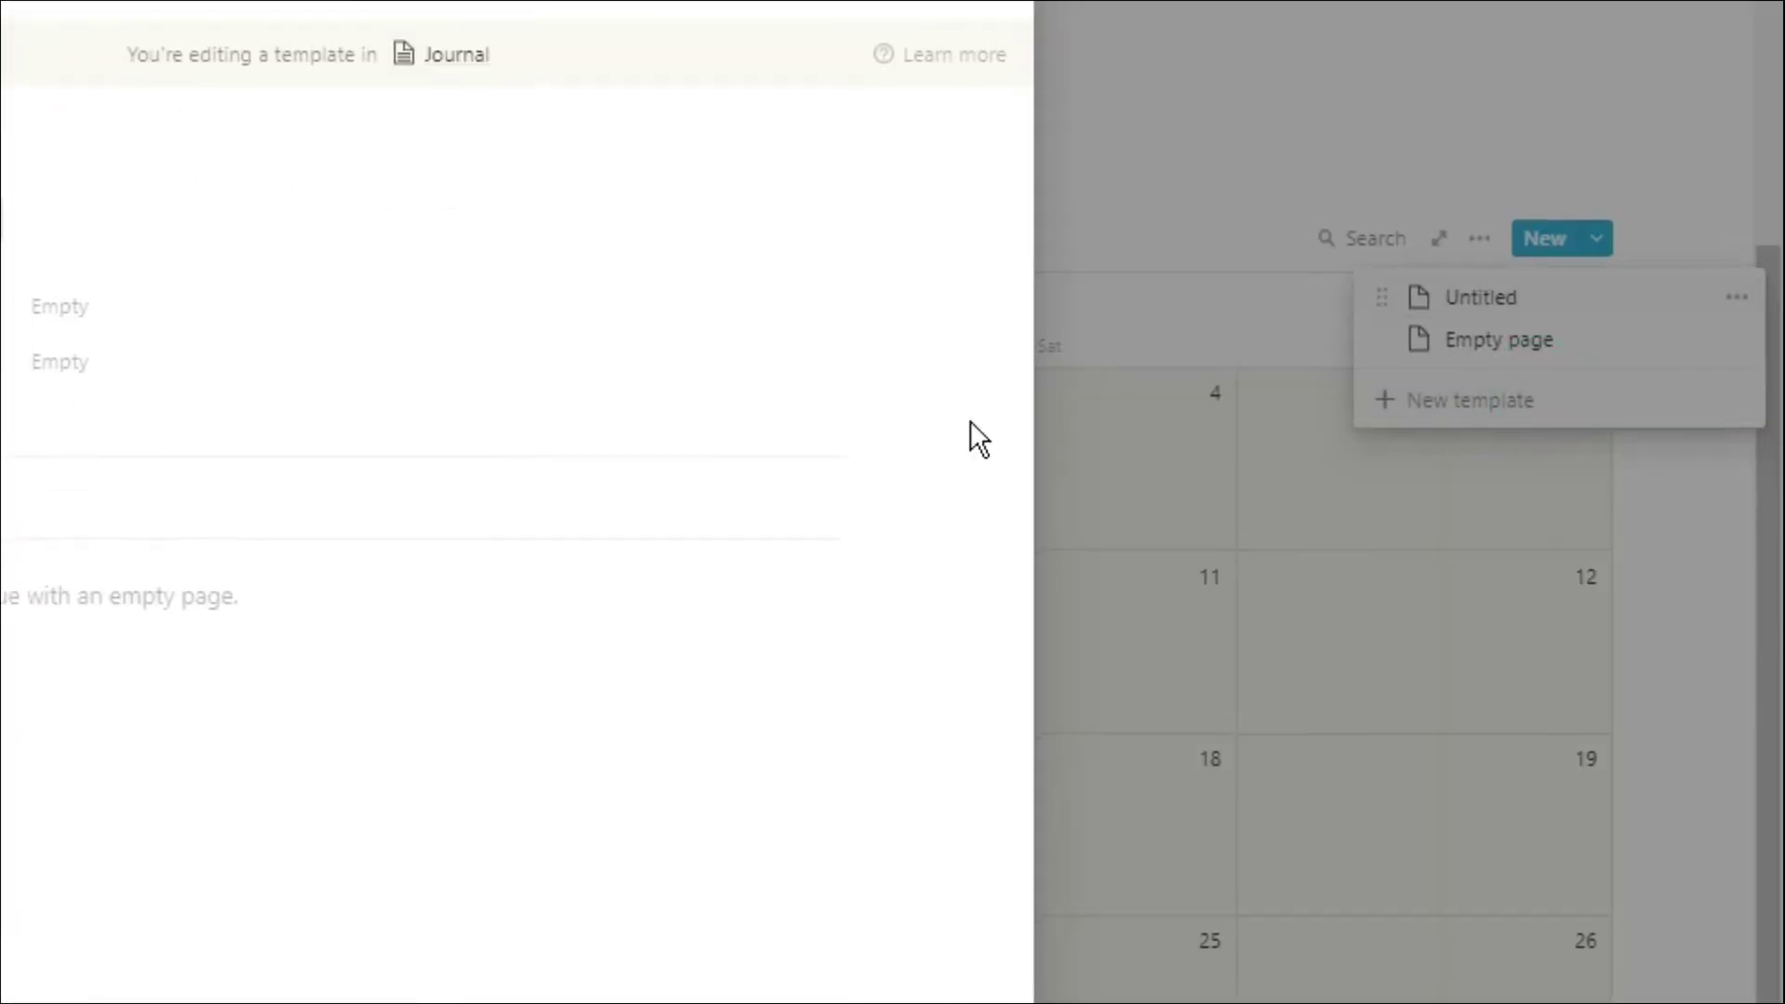
pyautogui.write('New day')
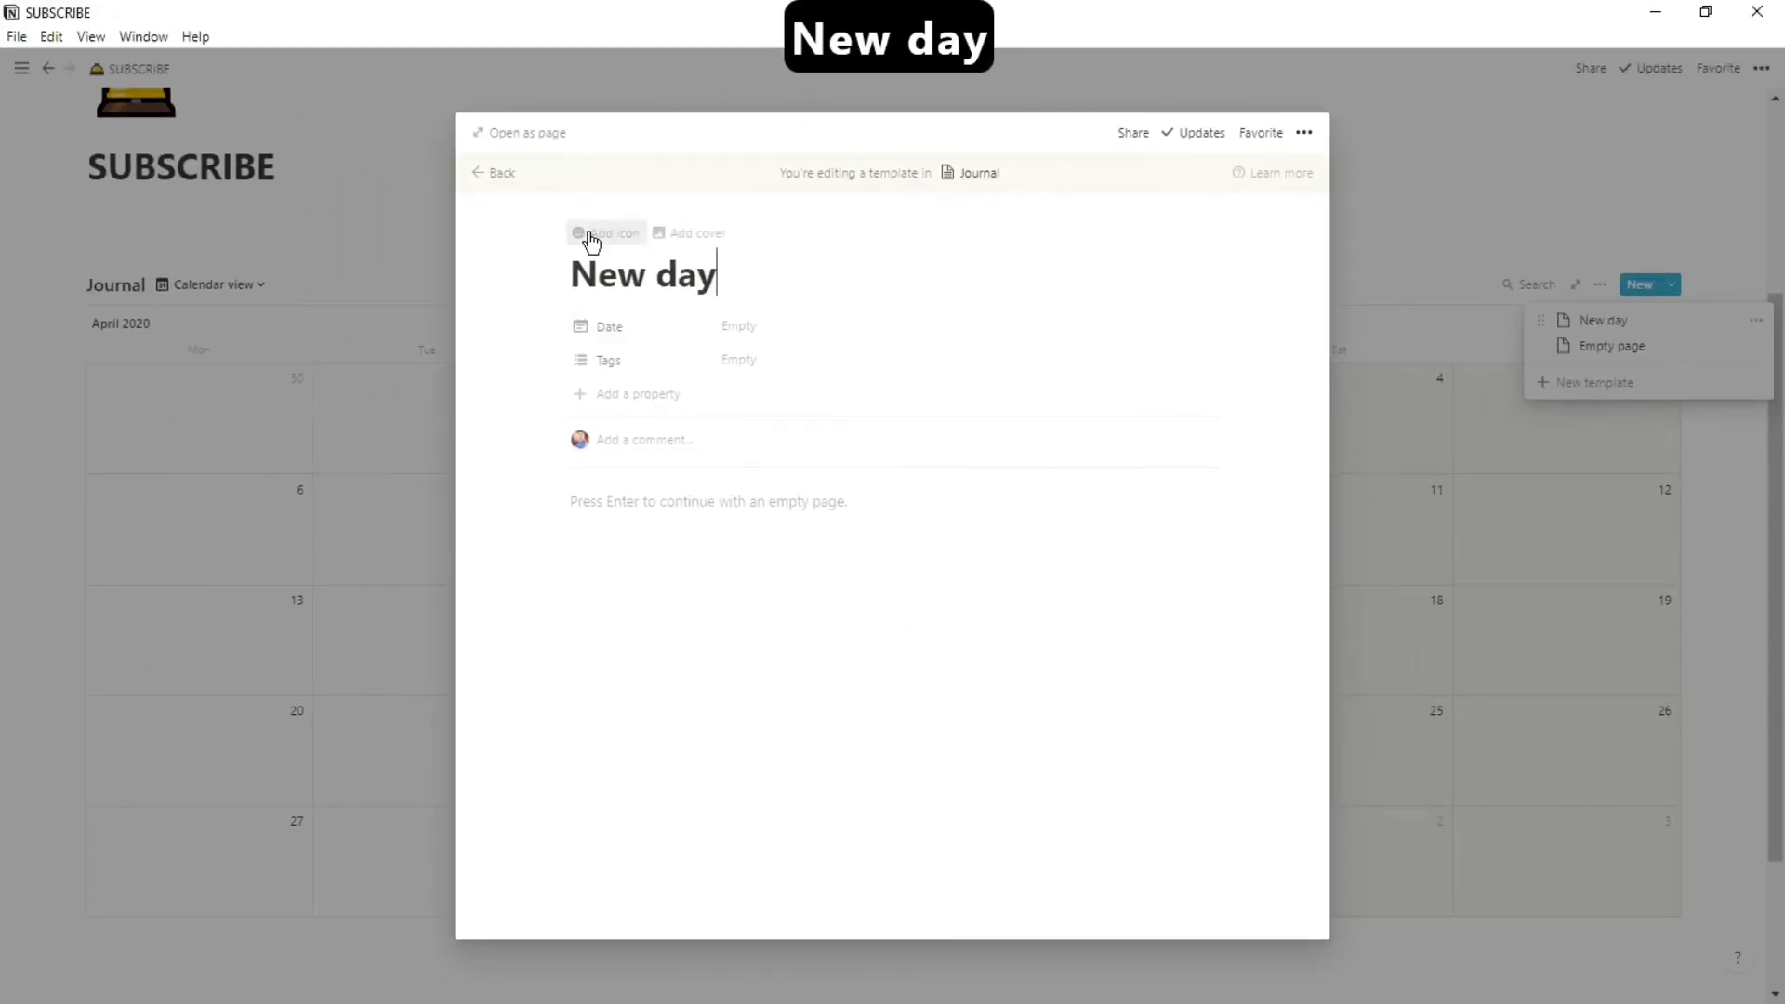
pyautogui.click(591, 237)
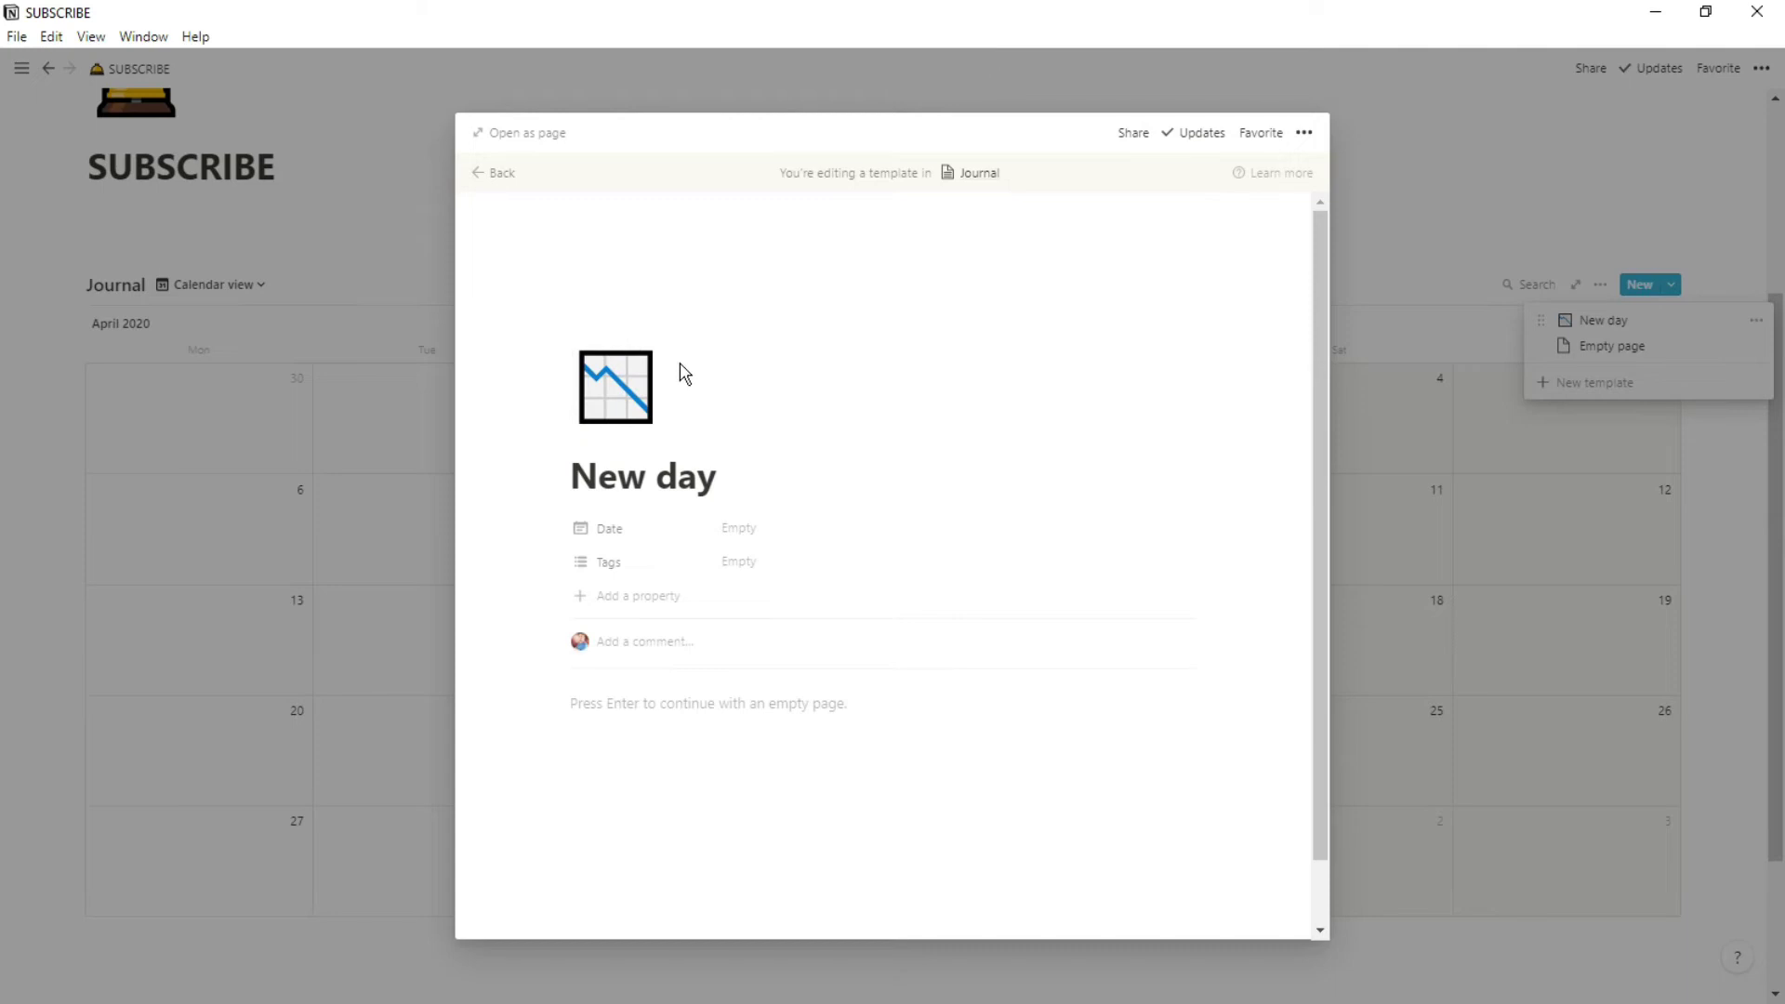
pyautogui.click(629, 400)
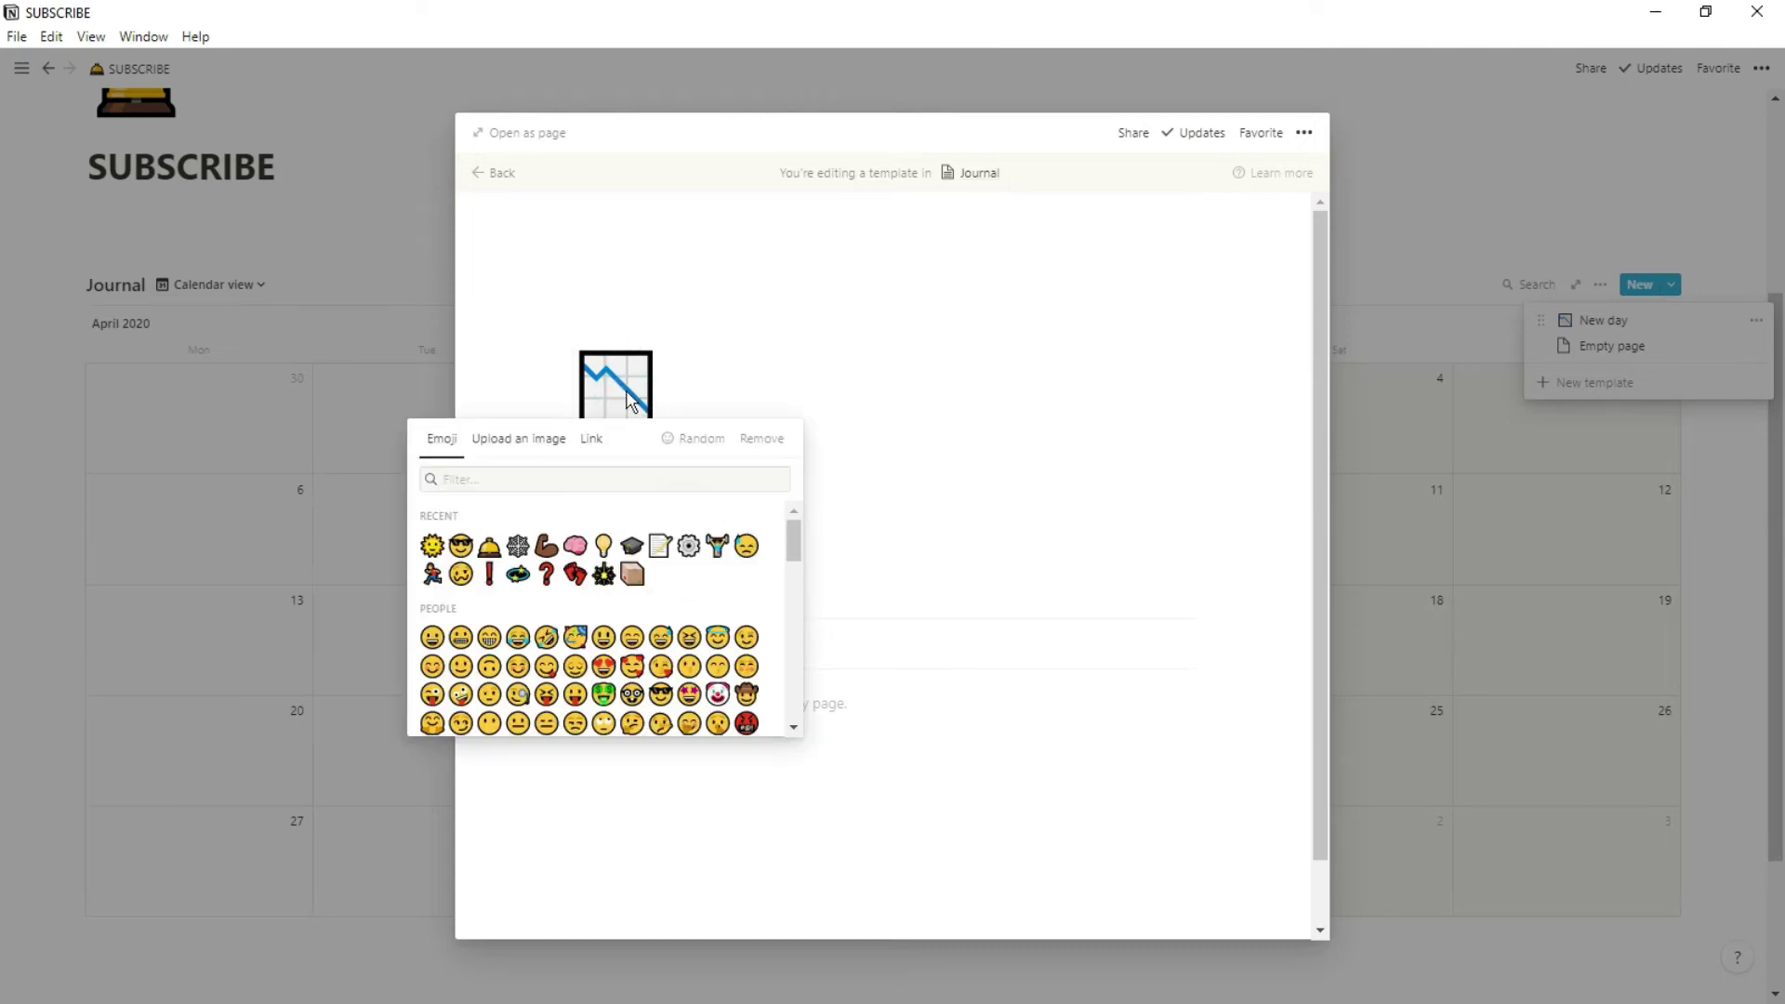
pyautogui.click(432, 547)
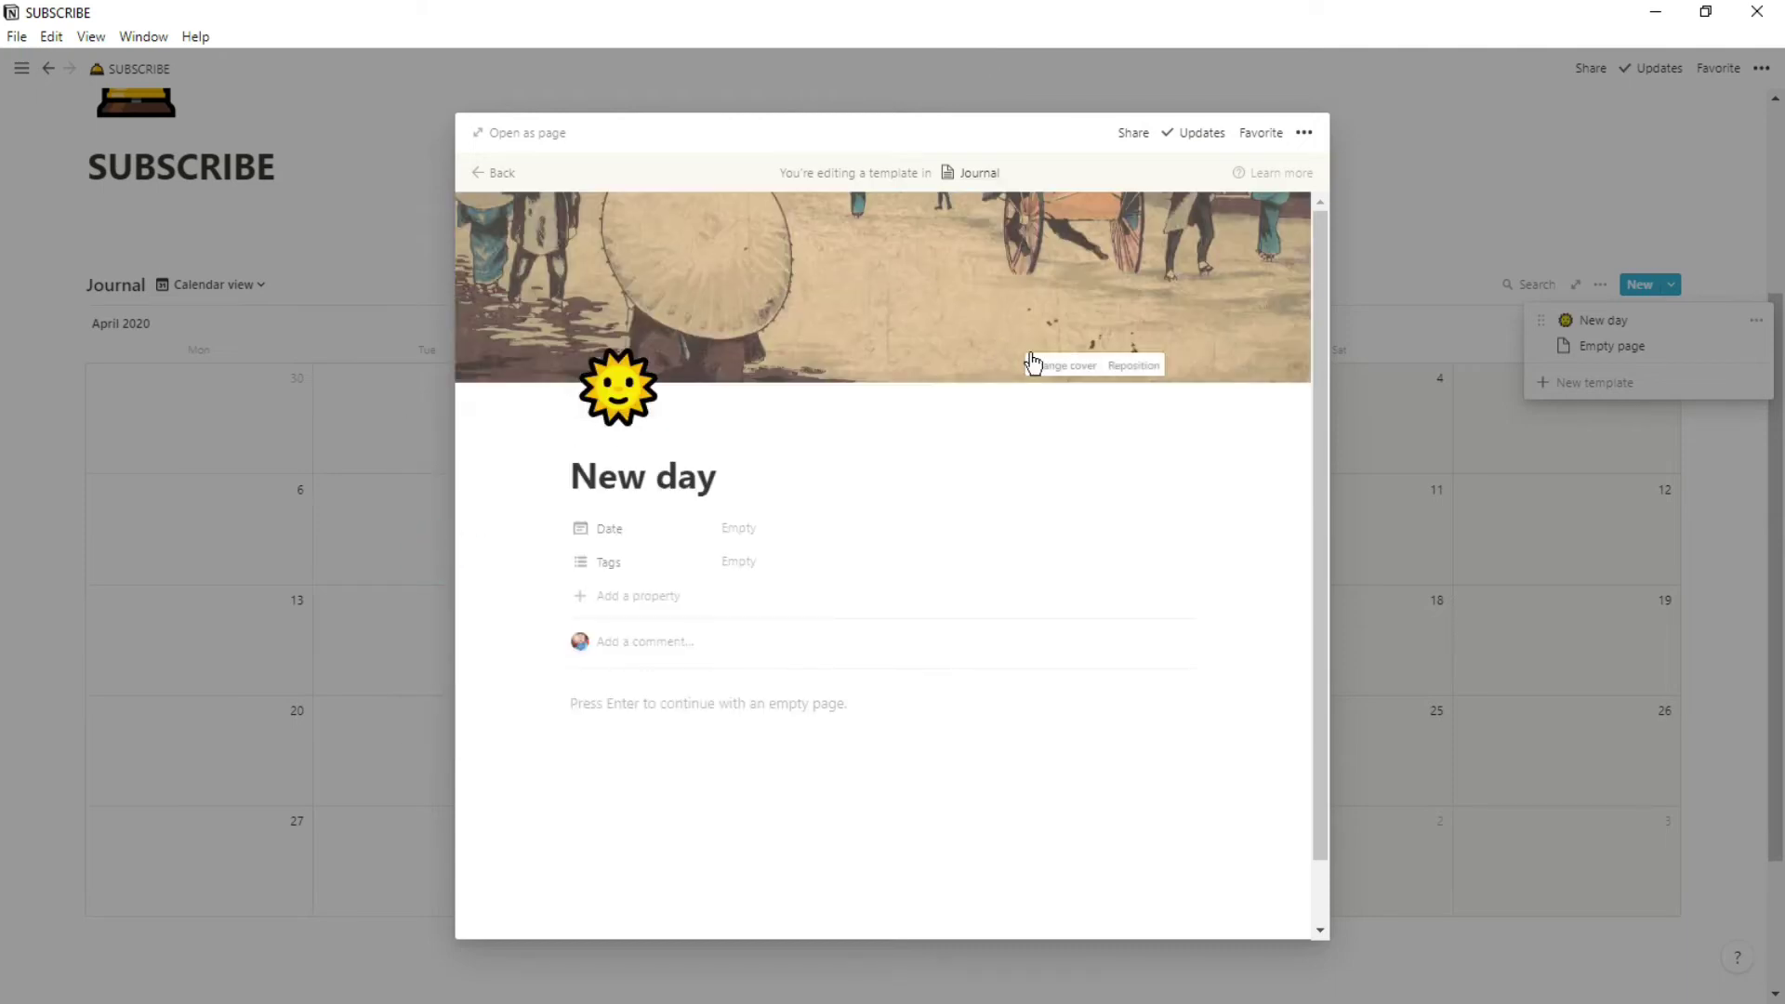
# Set a cloudy Unsplash photo, found by searching 'day', as the template cover.
pyautogui.click(1054, 368)
pyautogui.click(1023, 398)
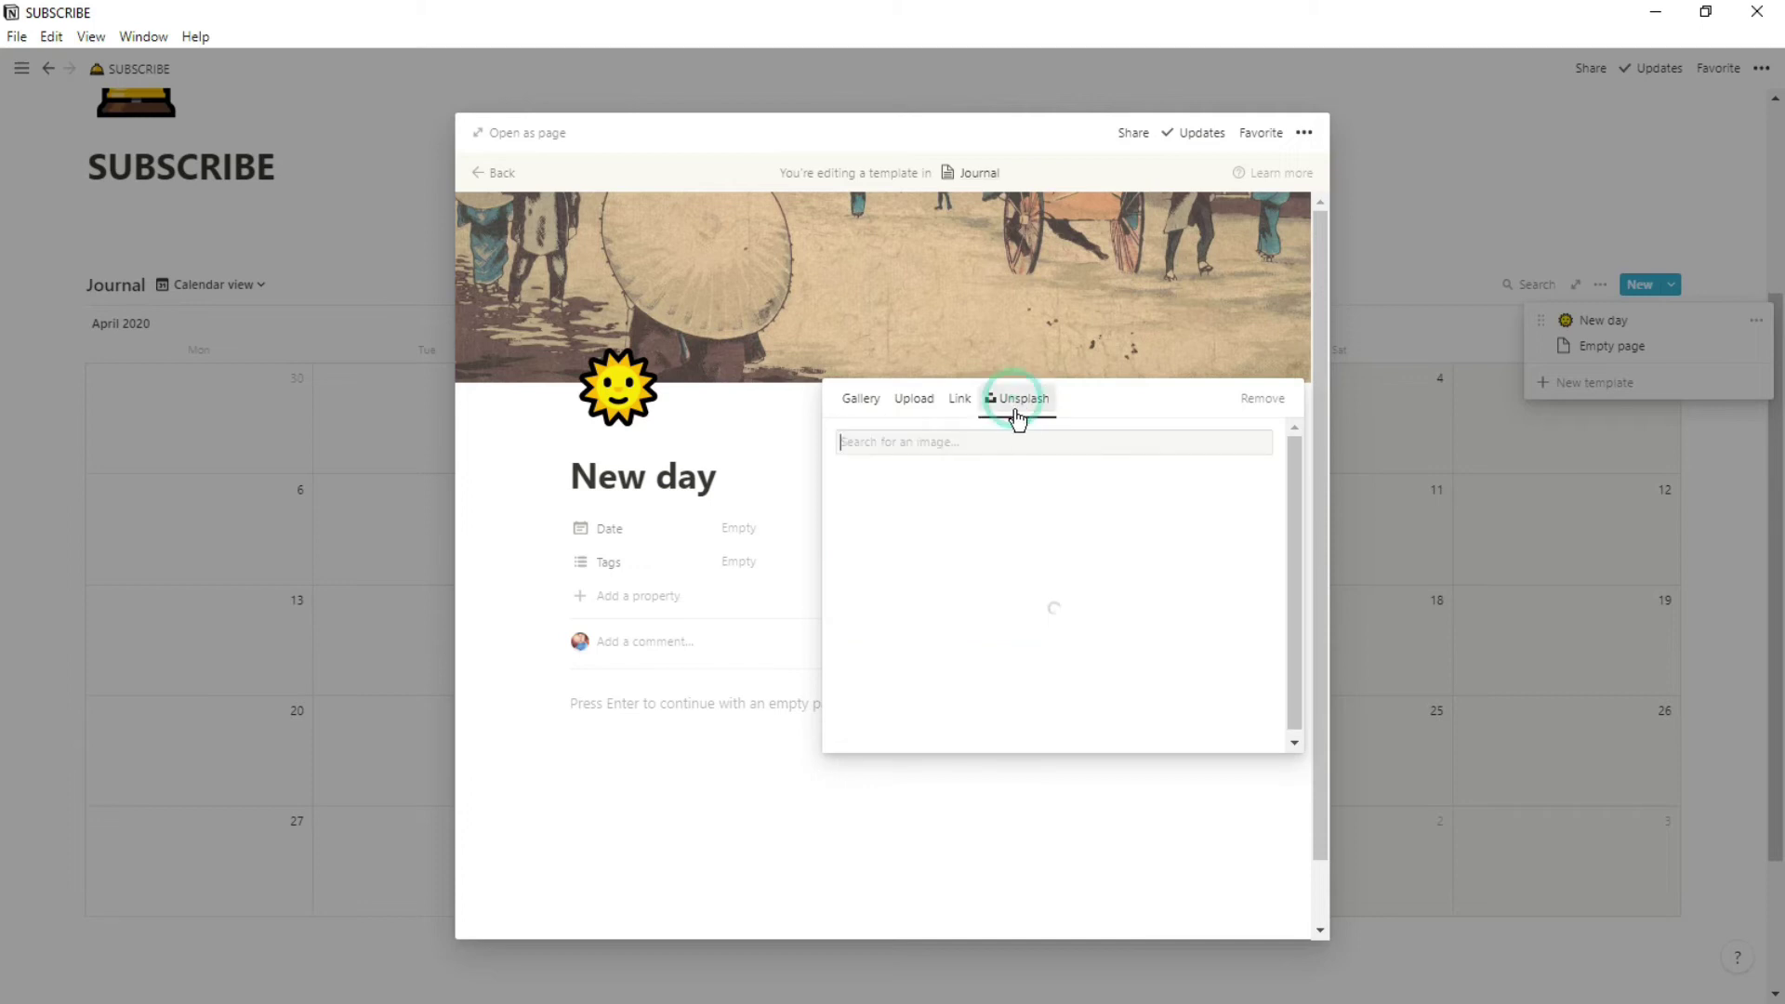
pyautogui.write('day')
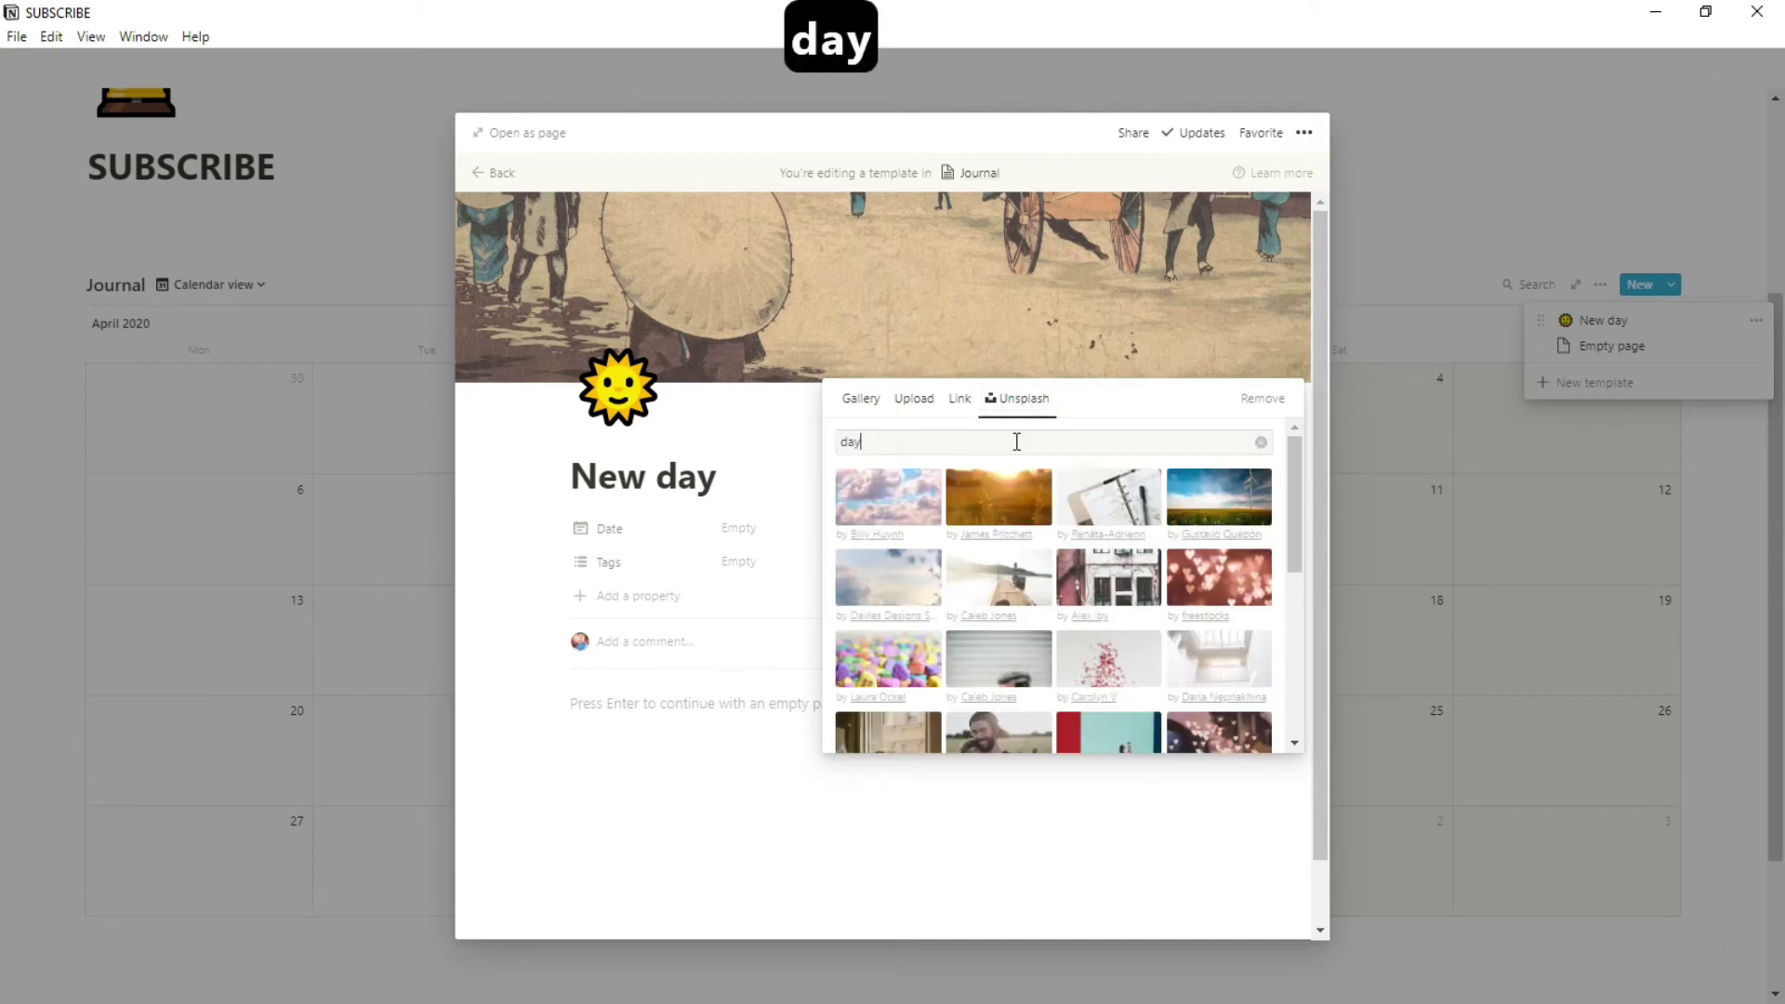
pyautogui.click(883, 507)
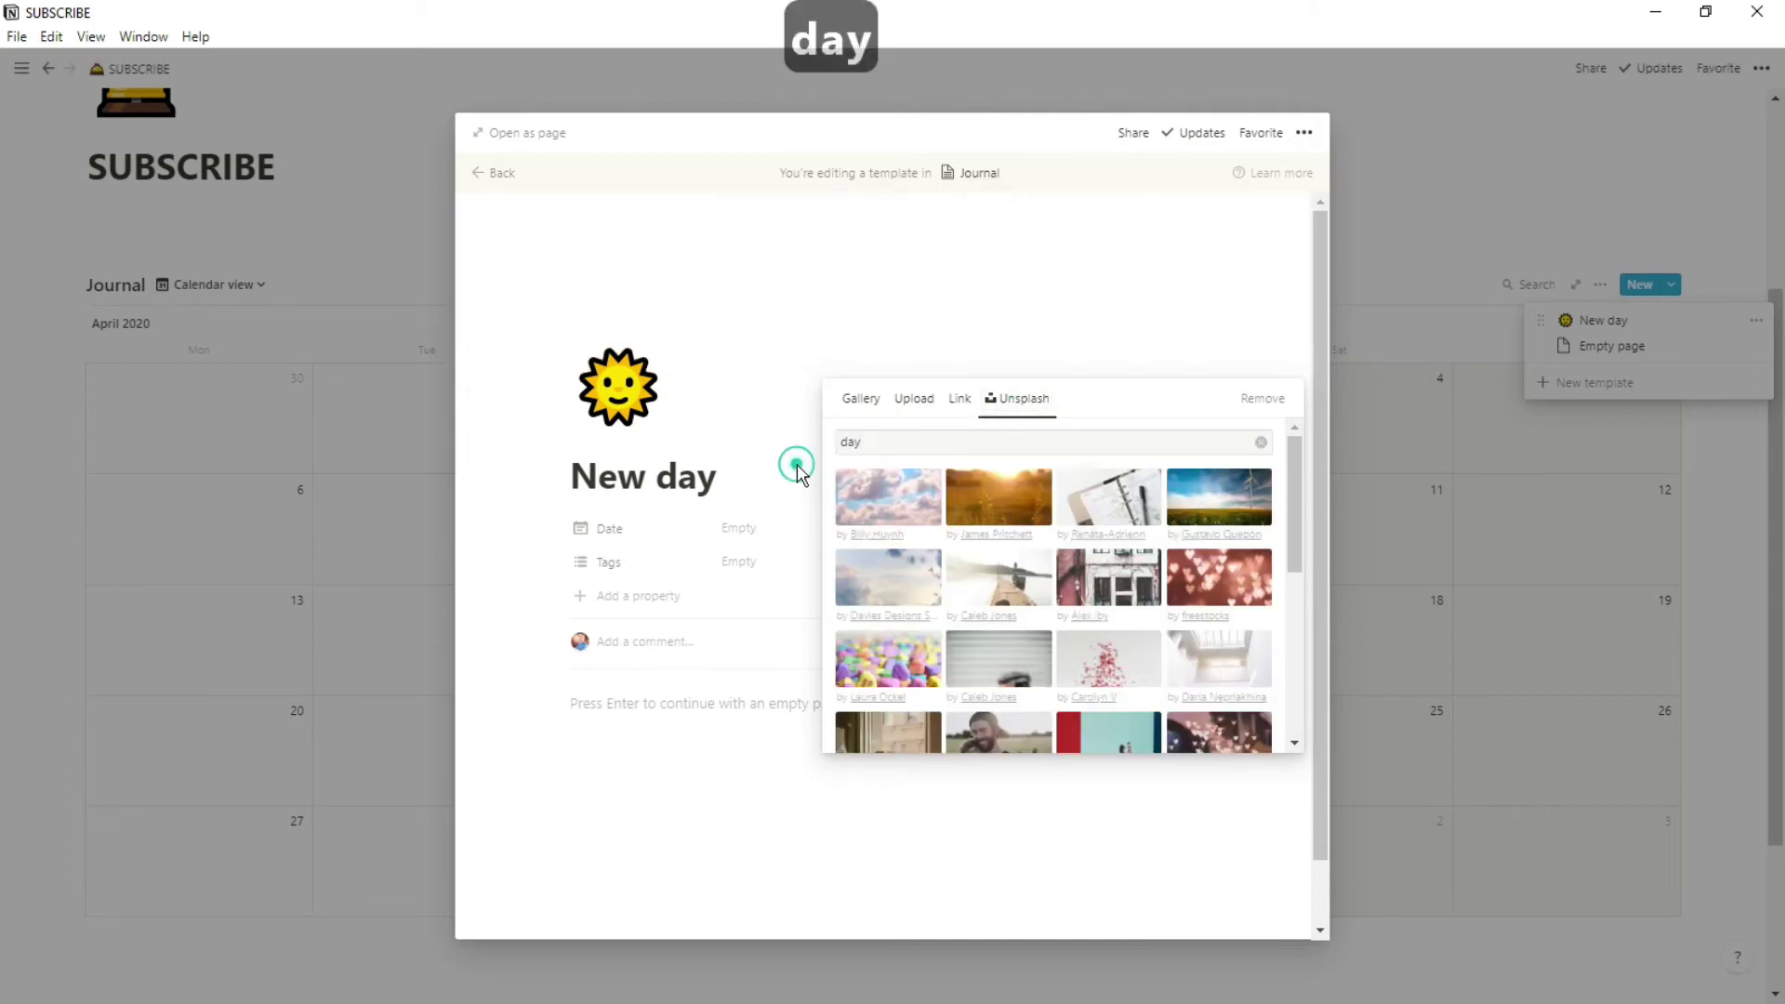
pyautogui.click(792, 467)
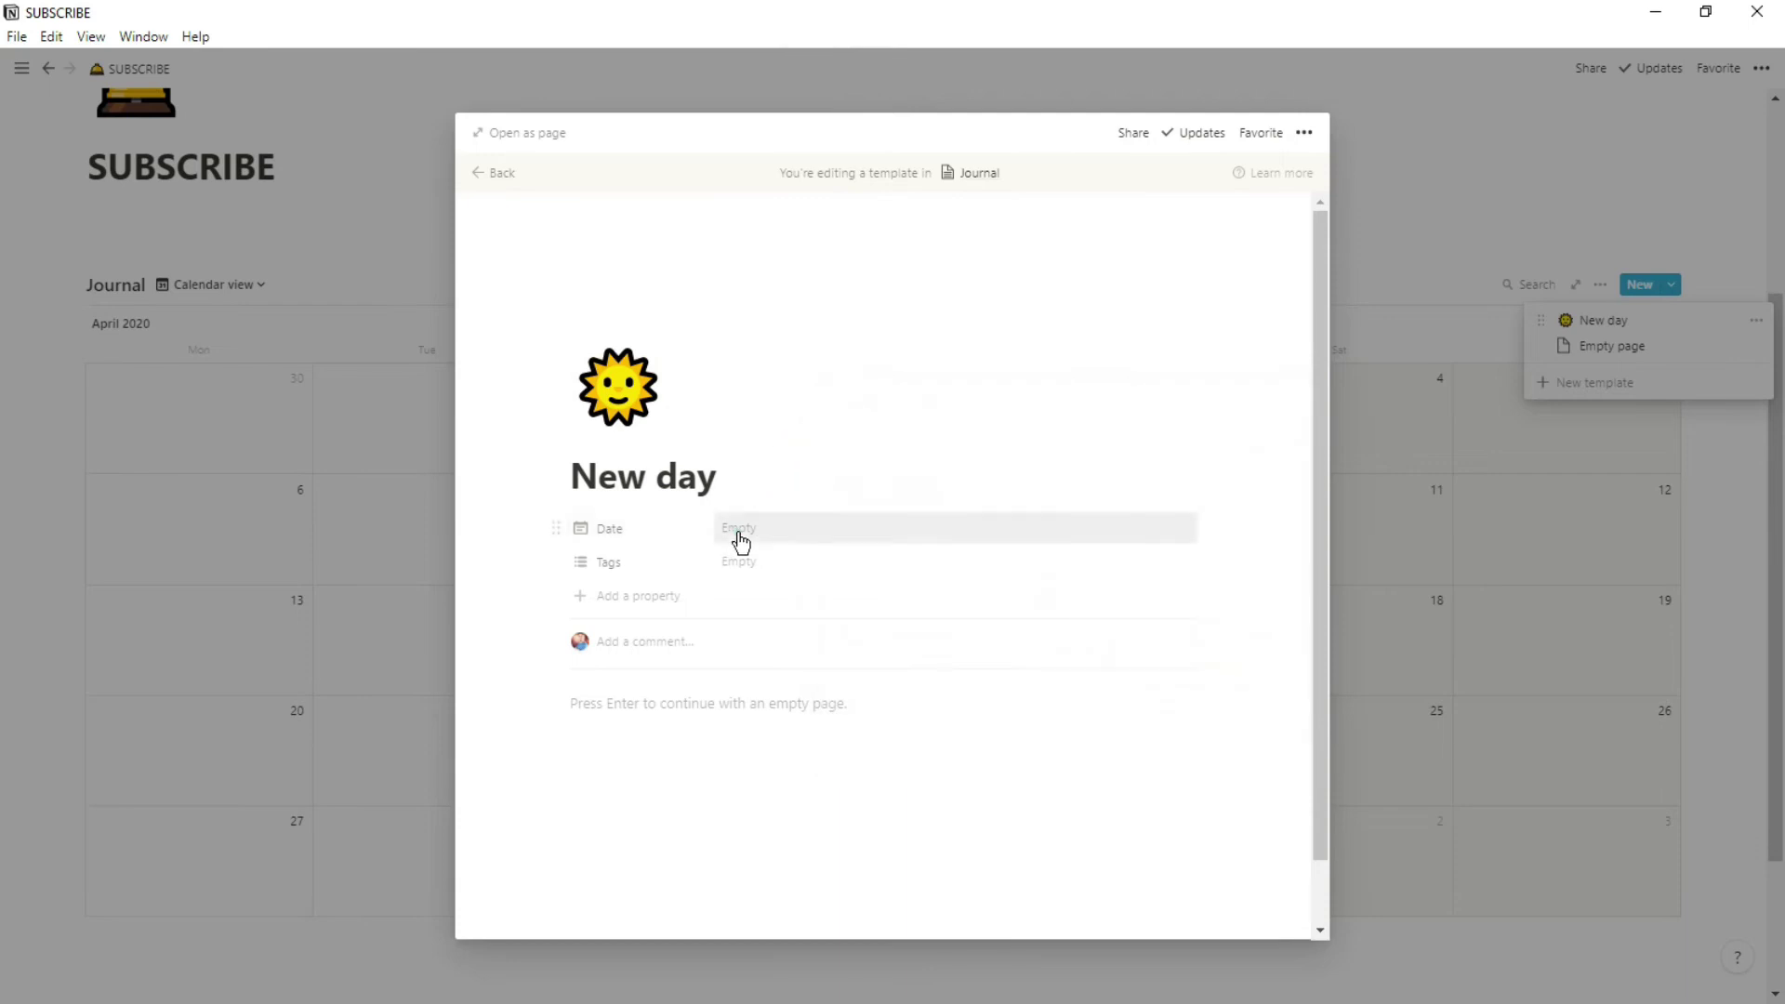
# Set the Date property's format to Relative so it reads Today.
pyautogui.click(741, 542)
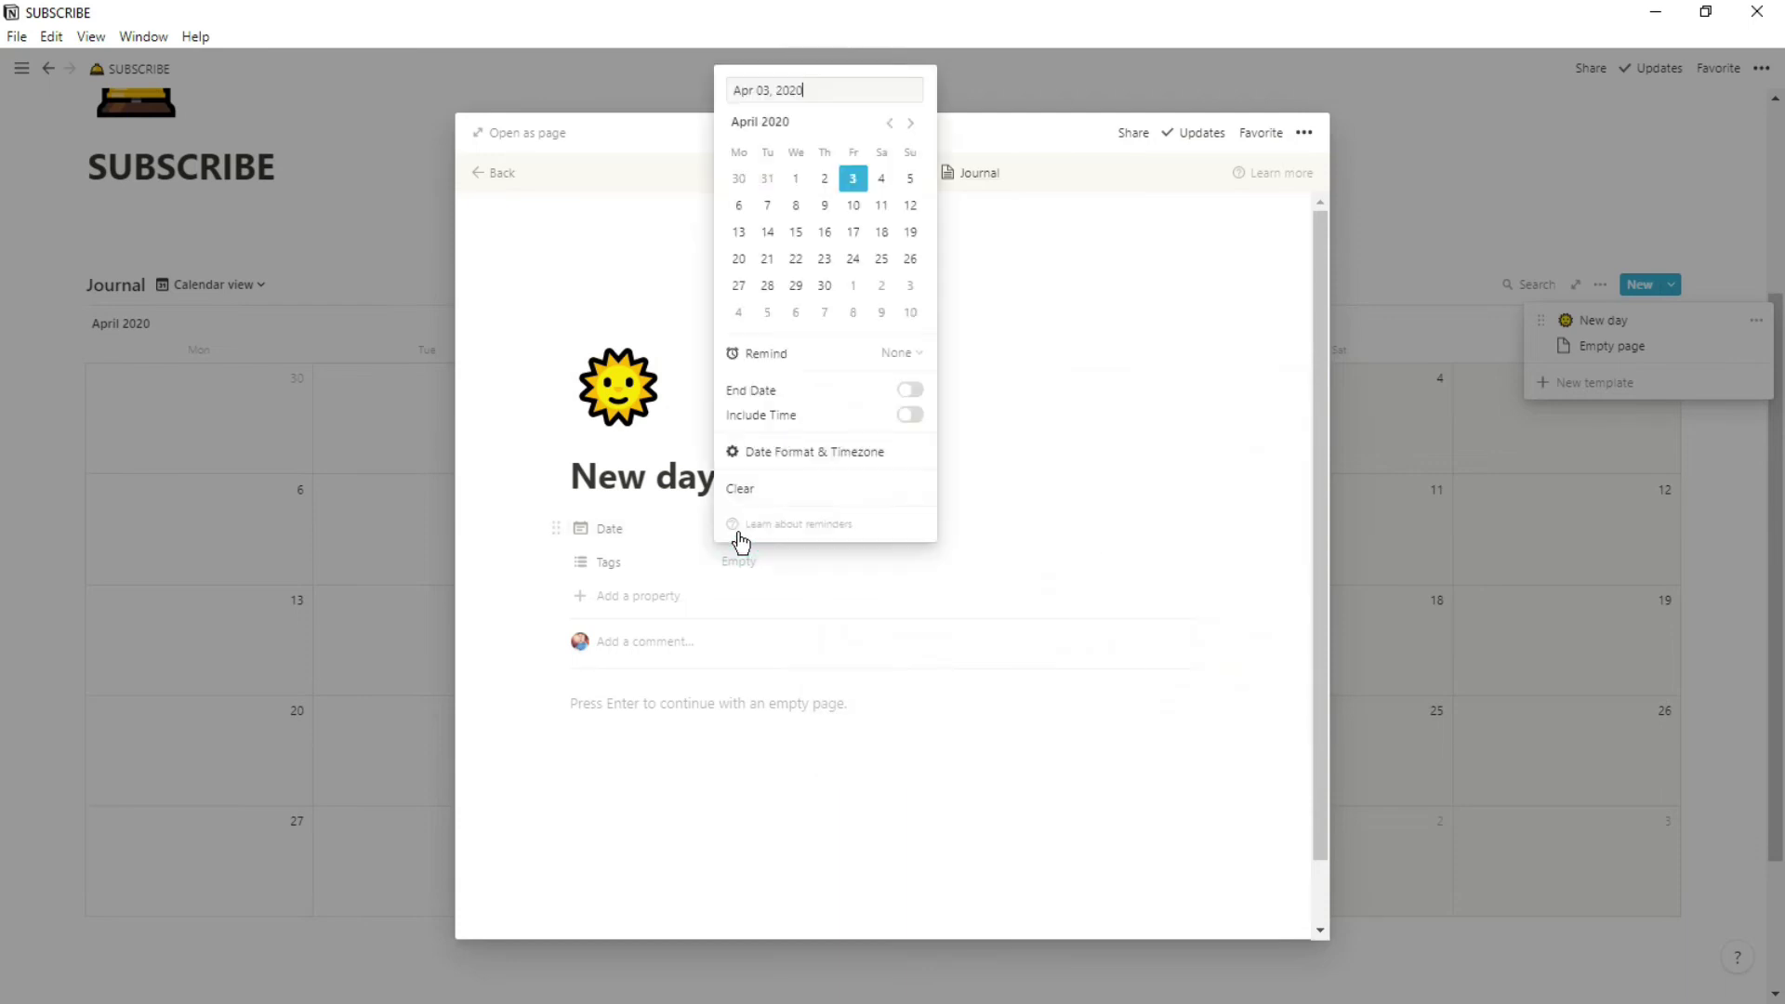
pyautogui.click(787, 453)
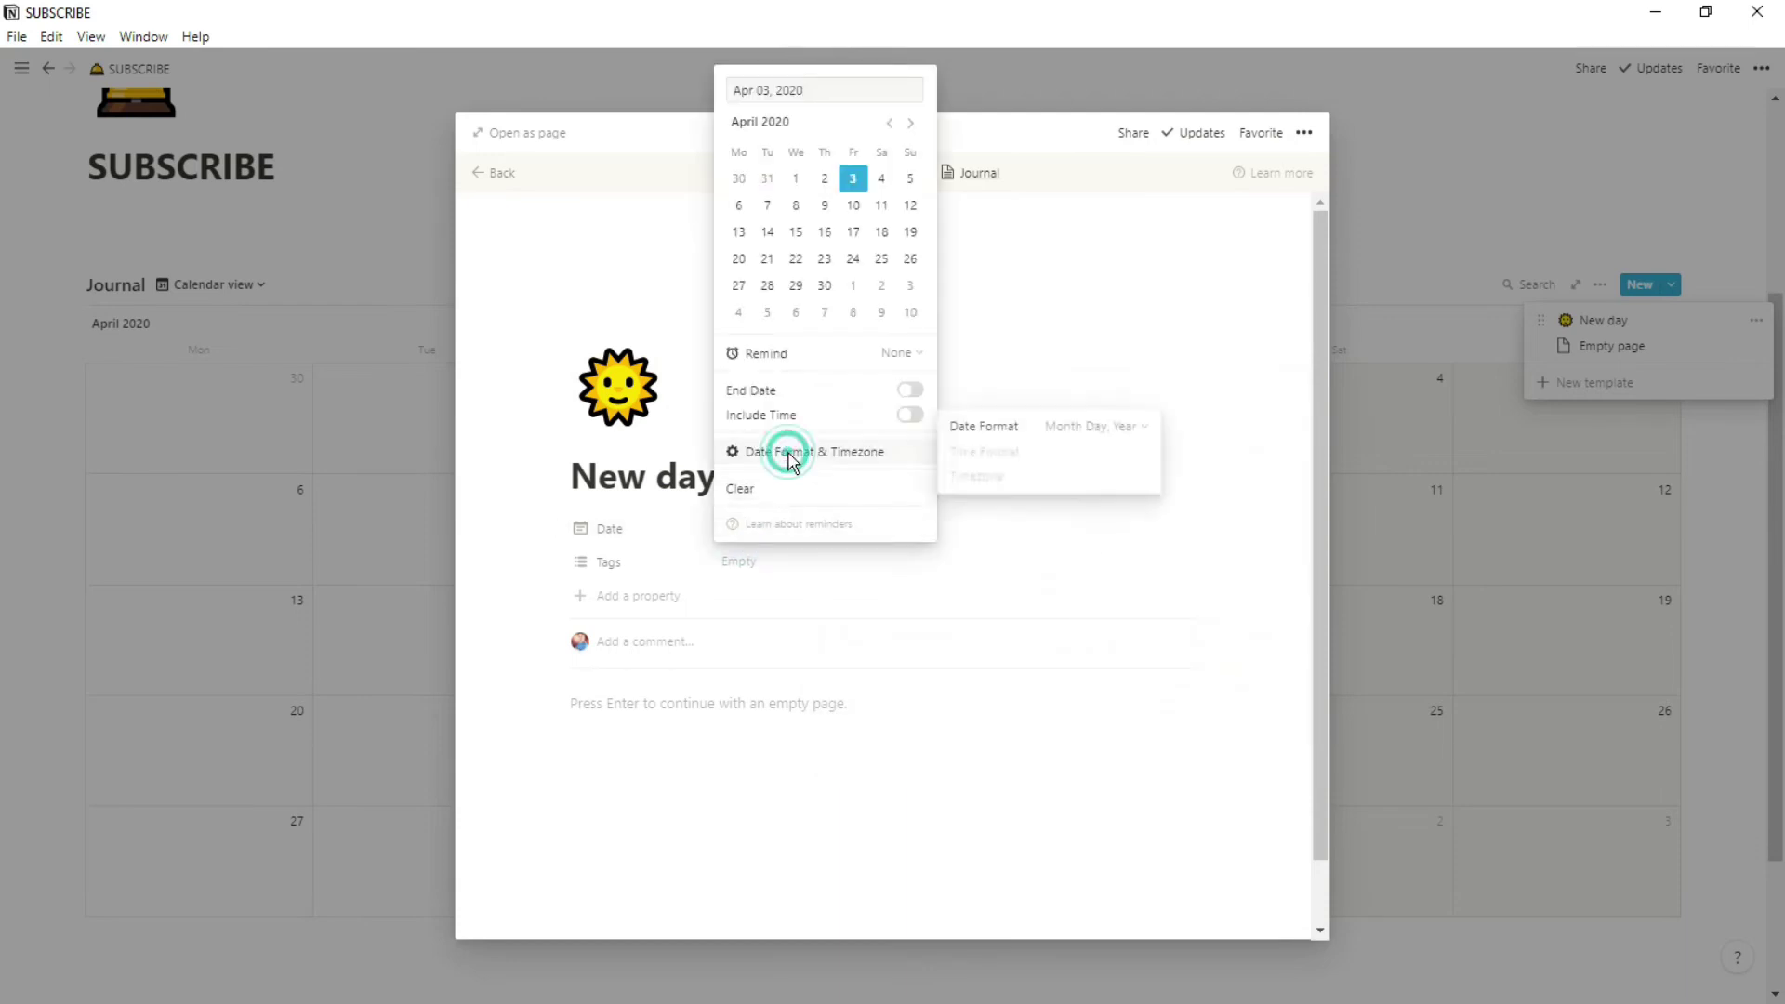
pyautogui.click(1011, 430)
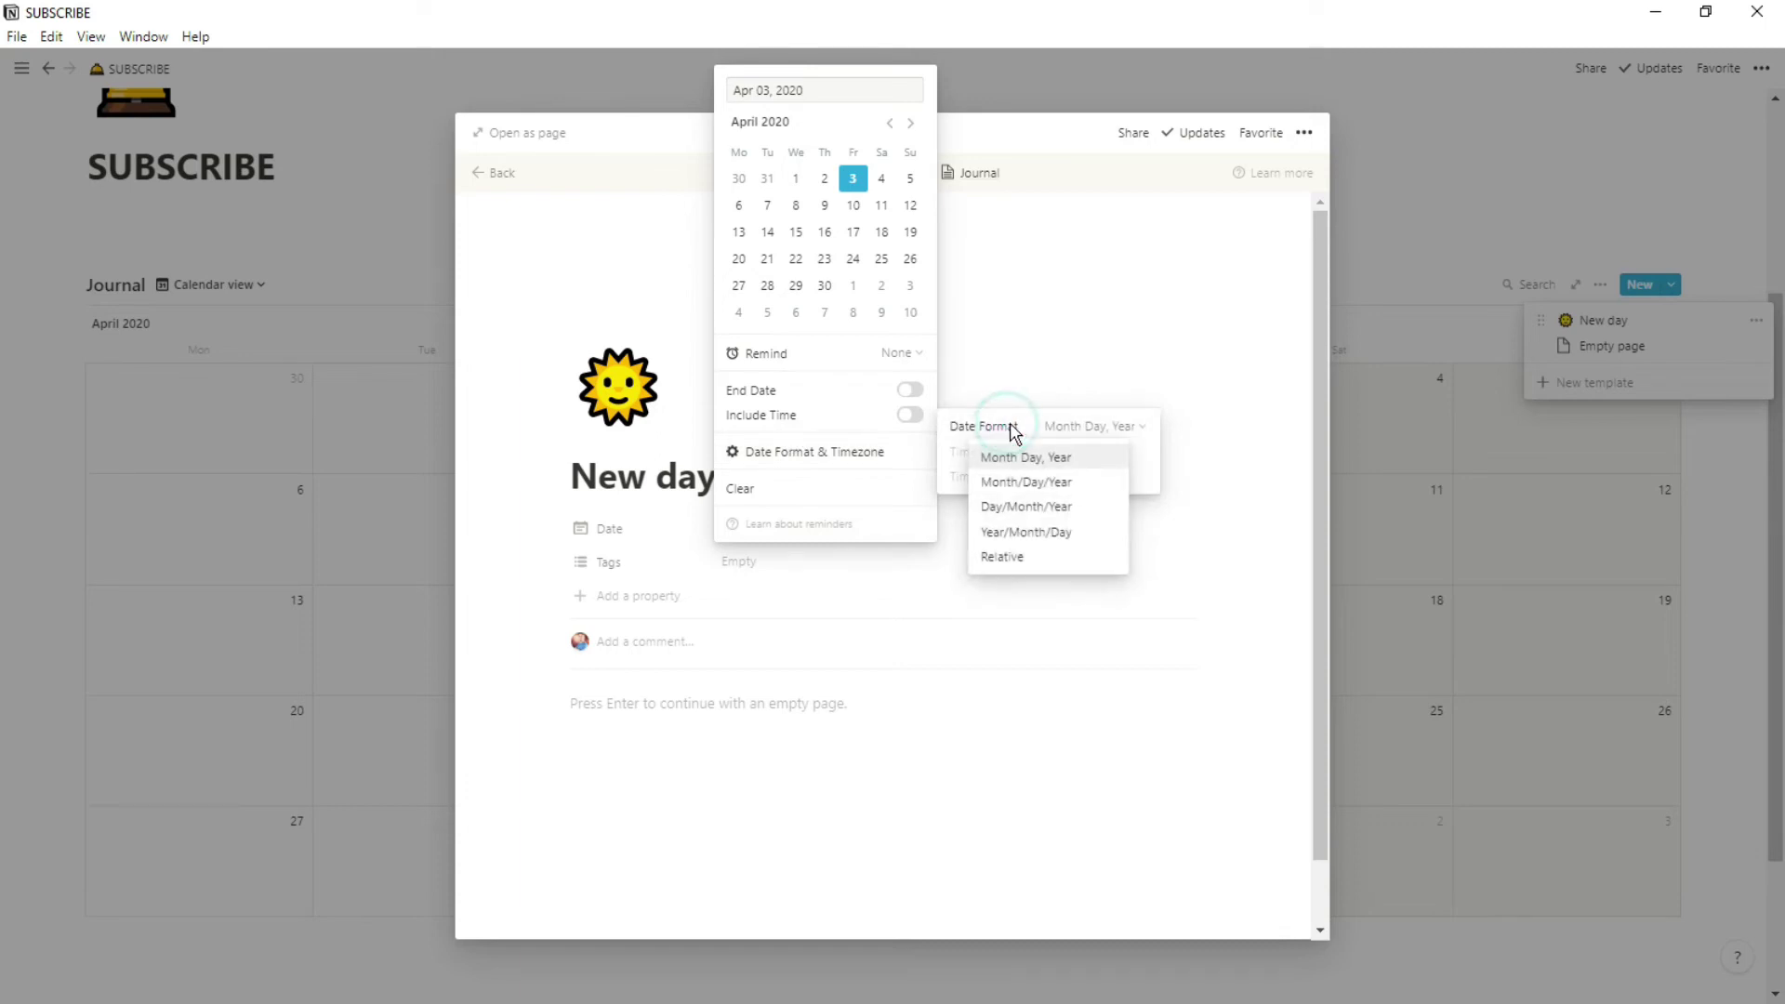
pyautogui.click(1059, 558)
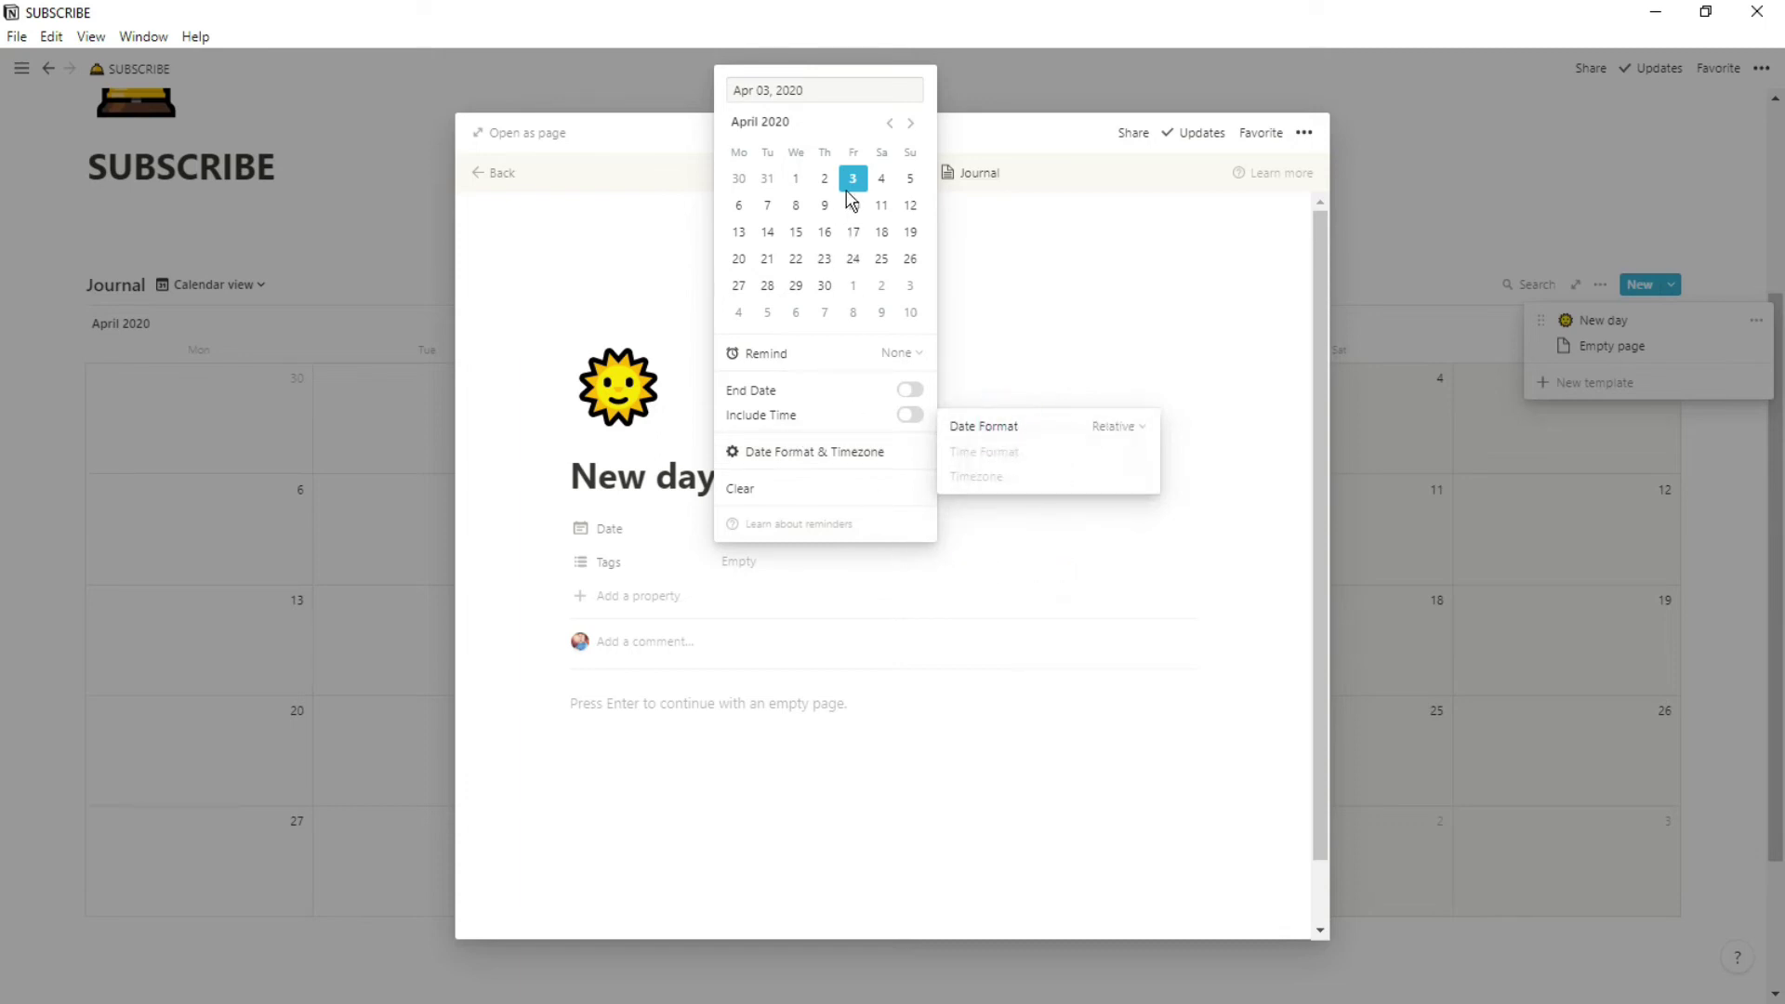
pyautogui.click(852, 191)
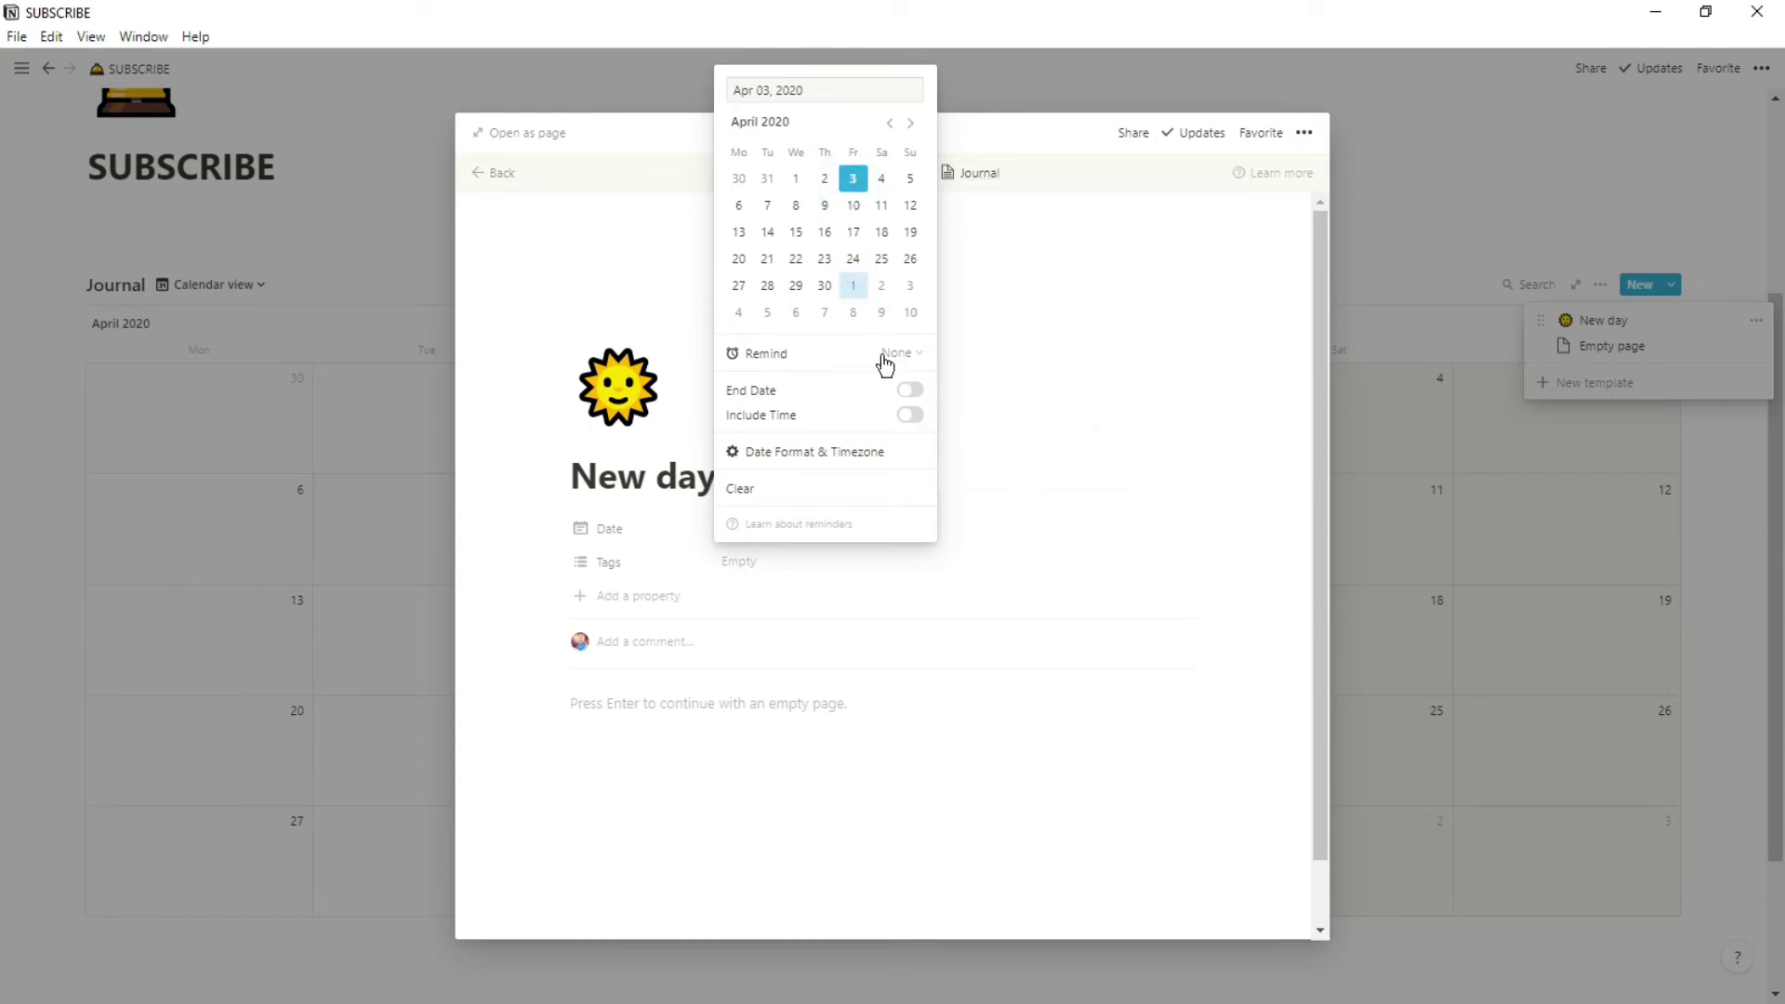
pyautogui.click(1002, 551)
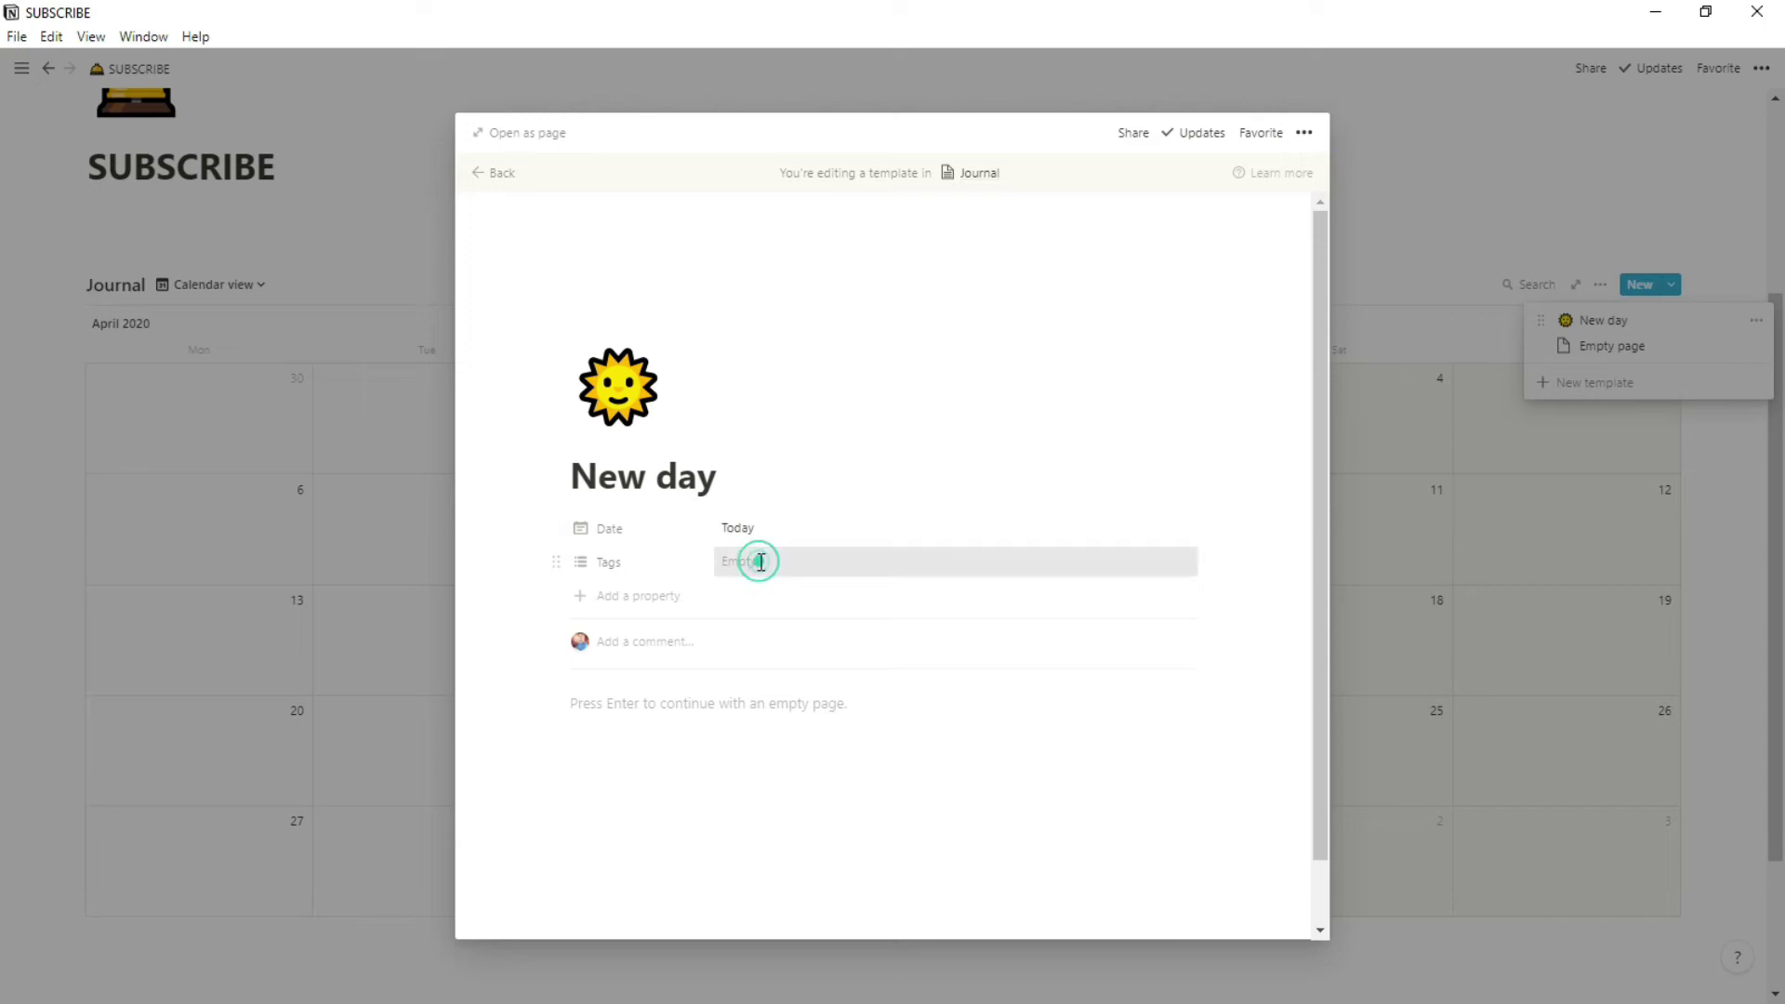
# Turn Tags into a checkbox property and add a second checkbox property.
pyautogui.click(643, 561)
pyautogui.moveTo(610, 662)
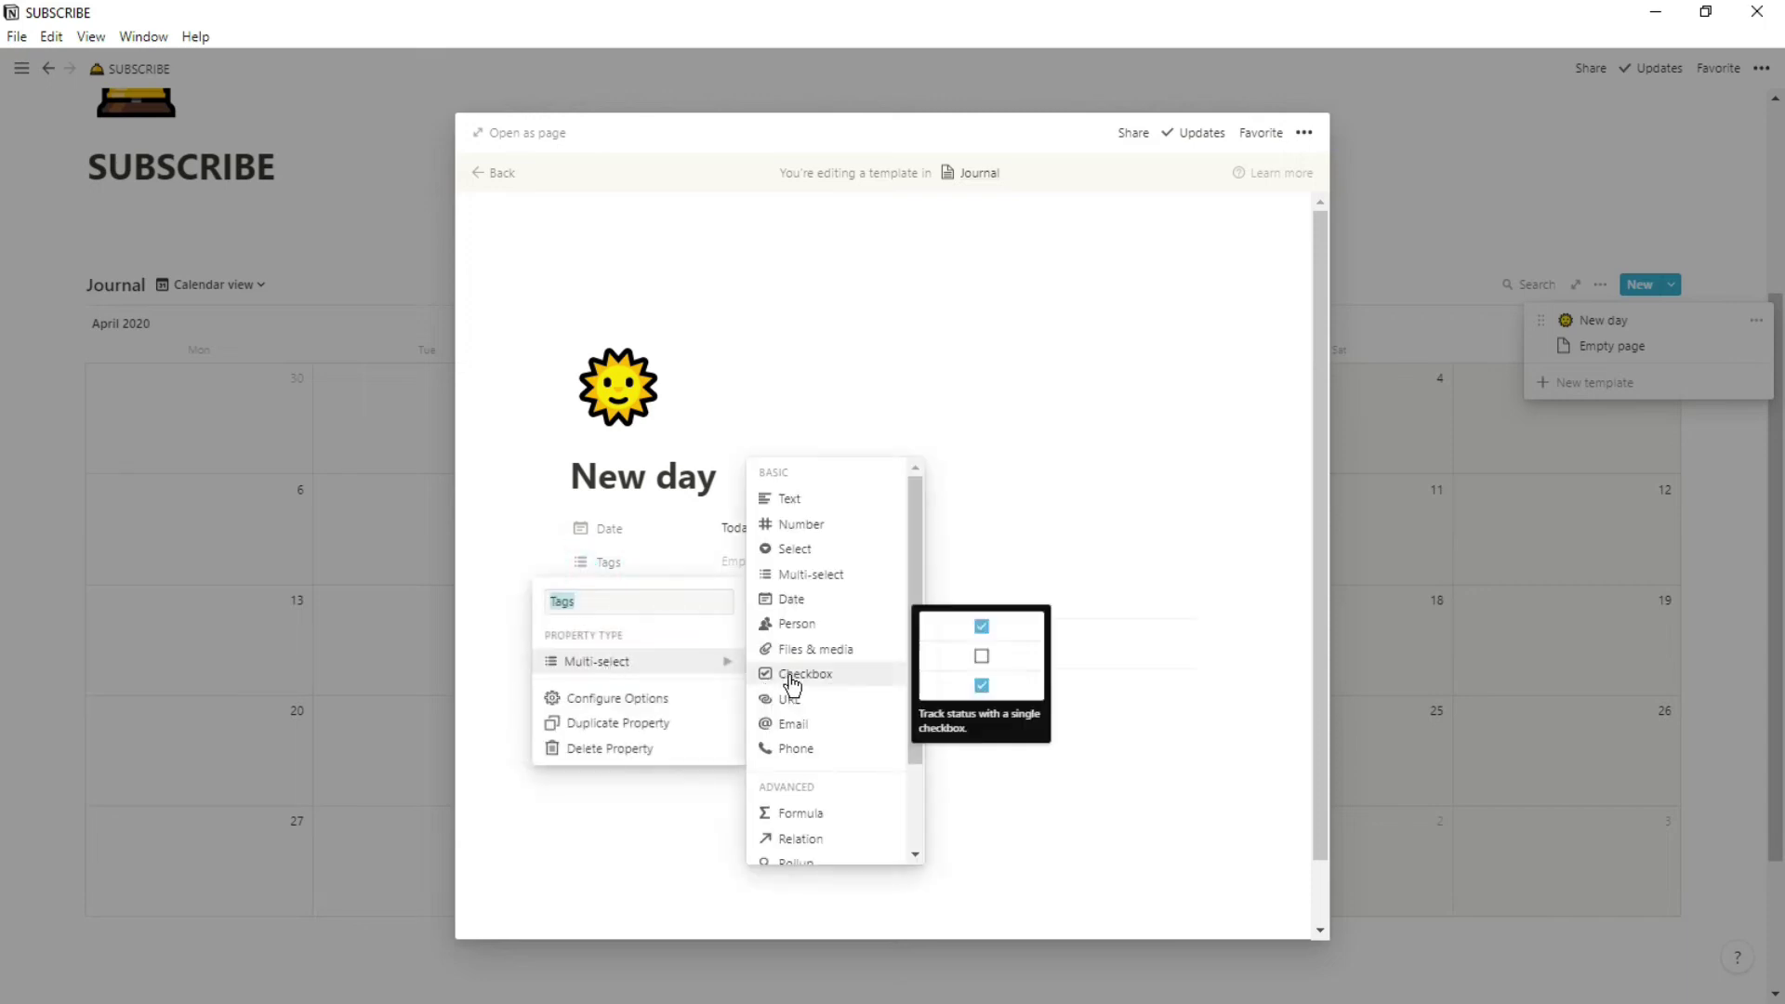
pyautogui.click(791, 676)
pyautogui.click(628, 599)
pyautogui.moveTo(636, 697)
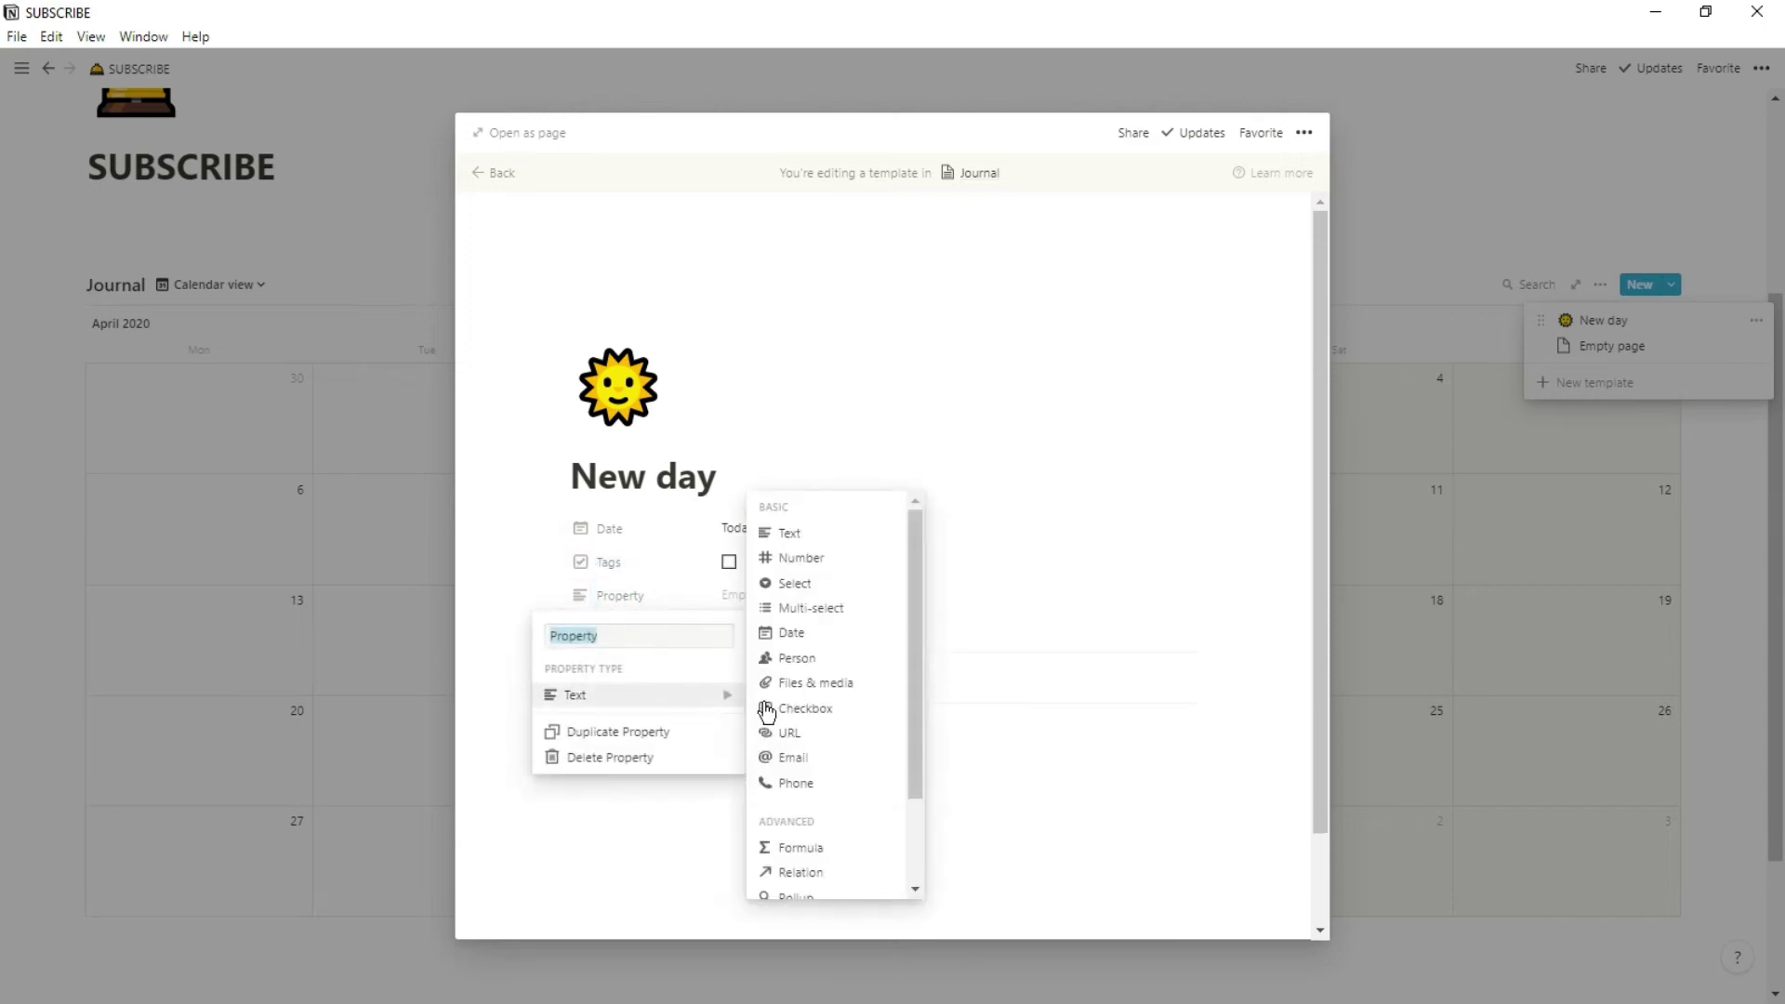
pyautogui.click(762, 706)
# Rename the two checkbox properties to 'Exercise' and 'Clean Teeth'.
pyautogui.click(643, 569)
pyautogui.write('Exercise')
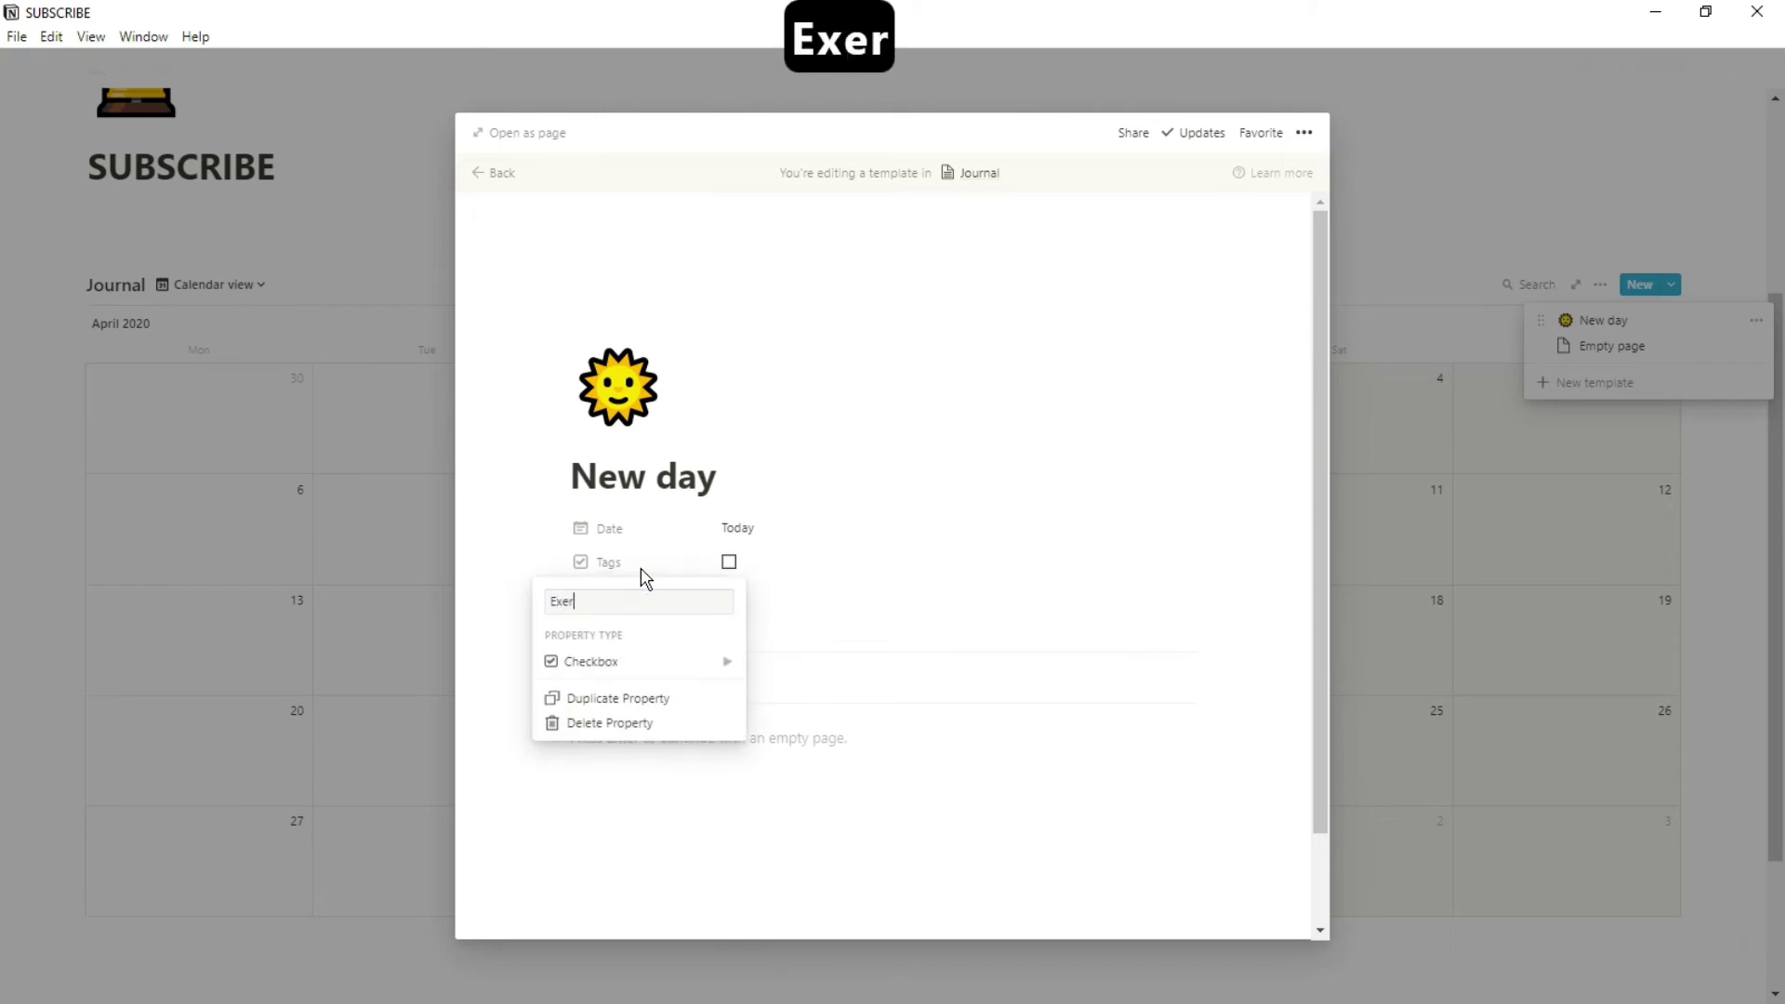
pyautogui.click(802, 581)
pyautogui.click(643, 599)
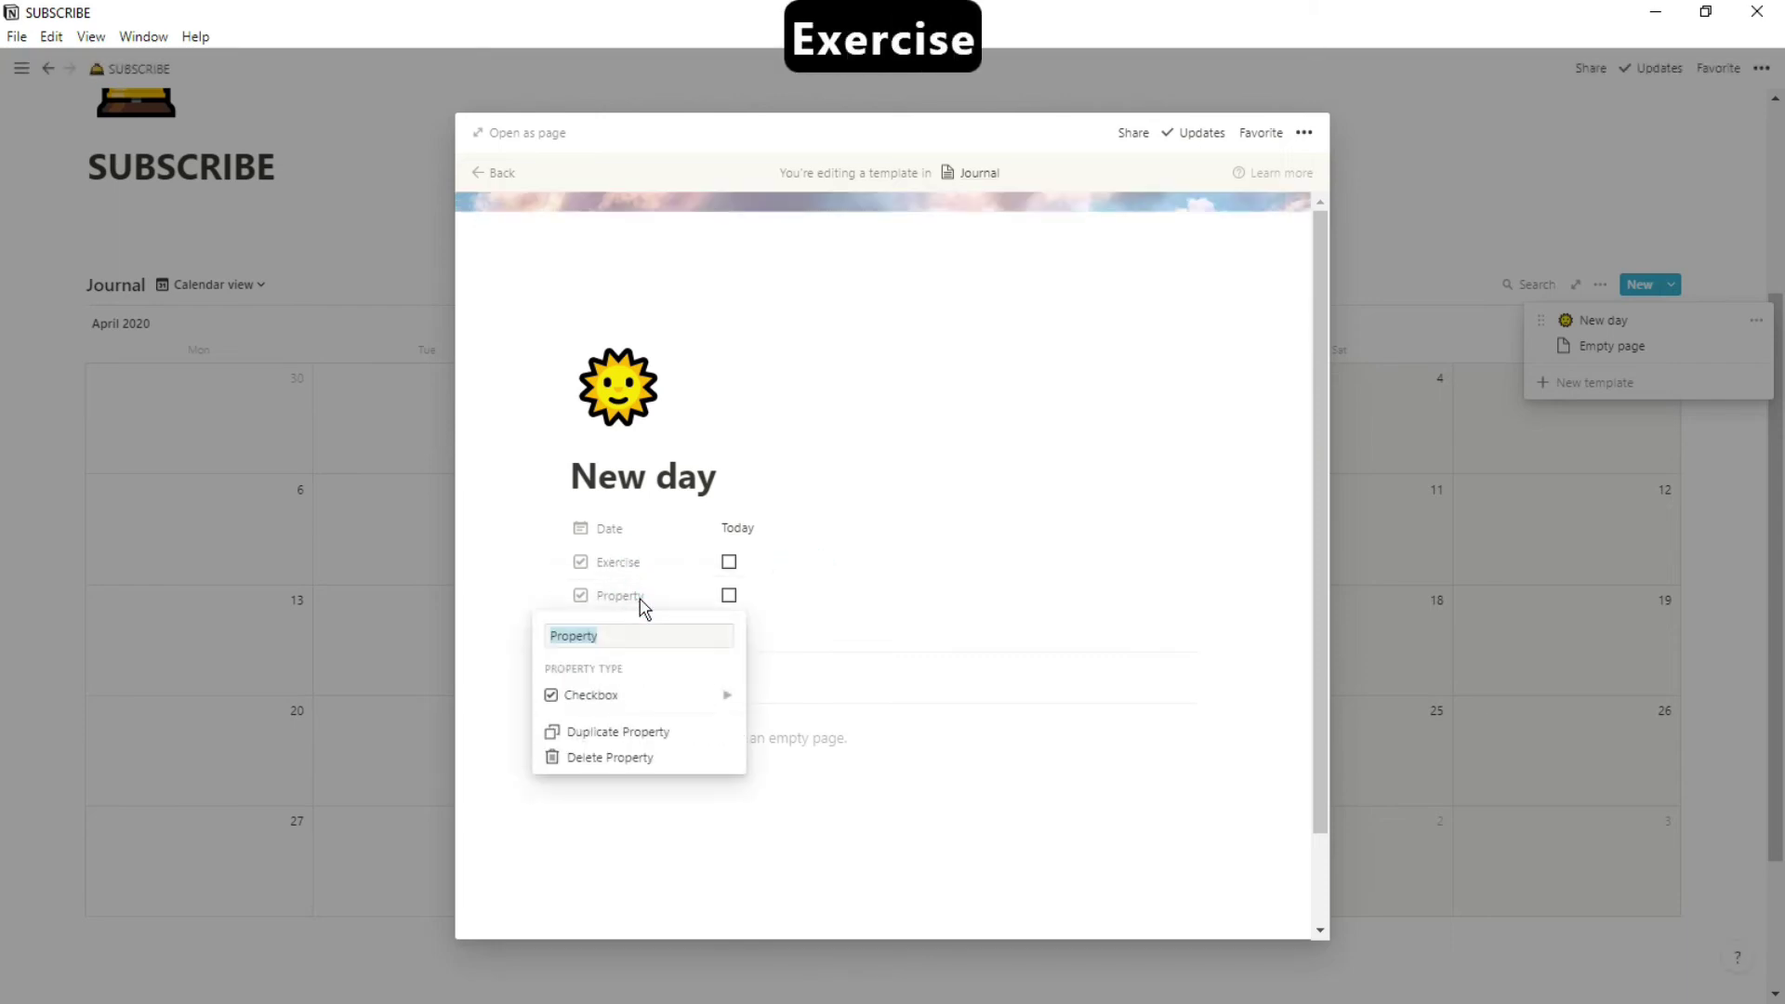
pyautogui.write('Clean Teeth')
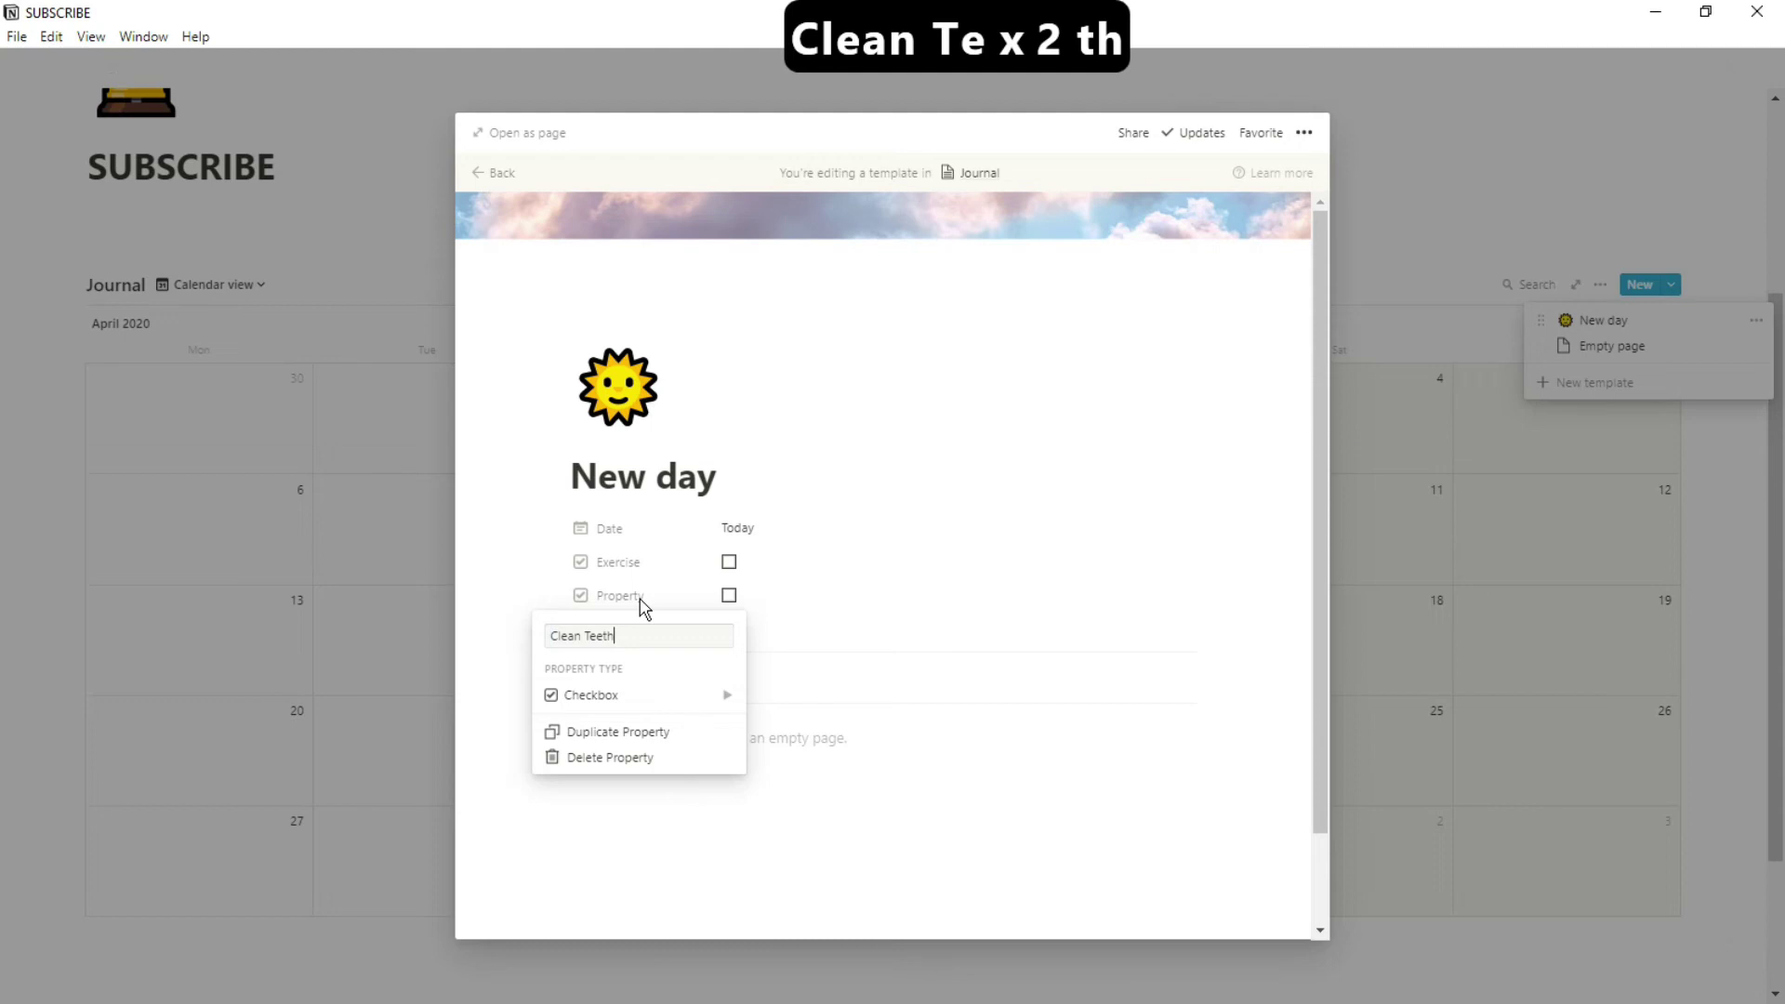
pyautogui.click(783, 644)
pyautogui.click(681, 741)
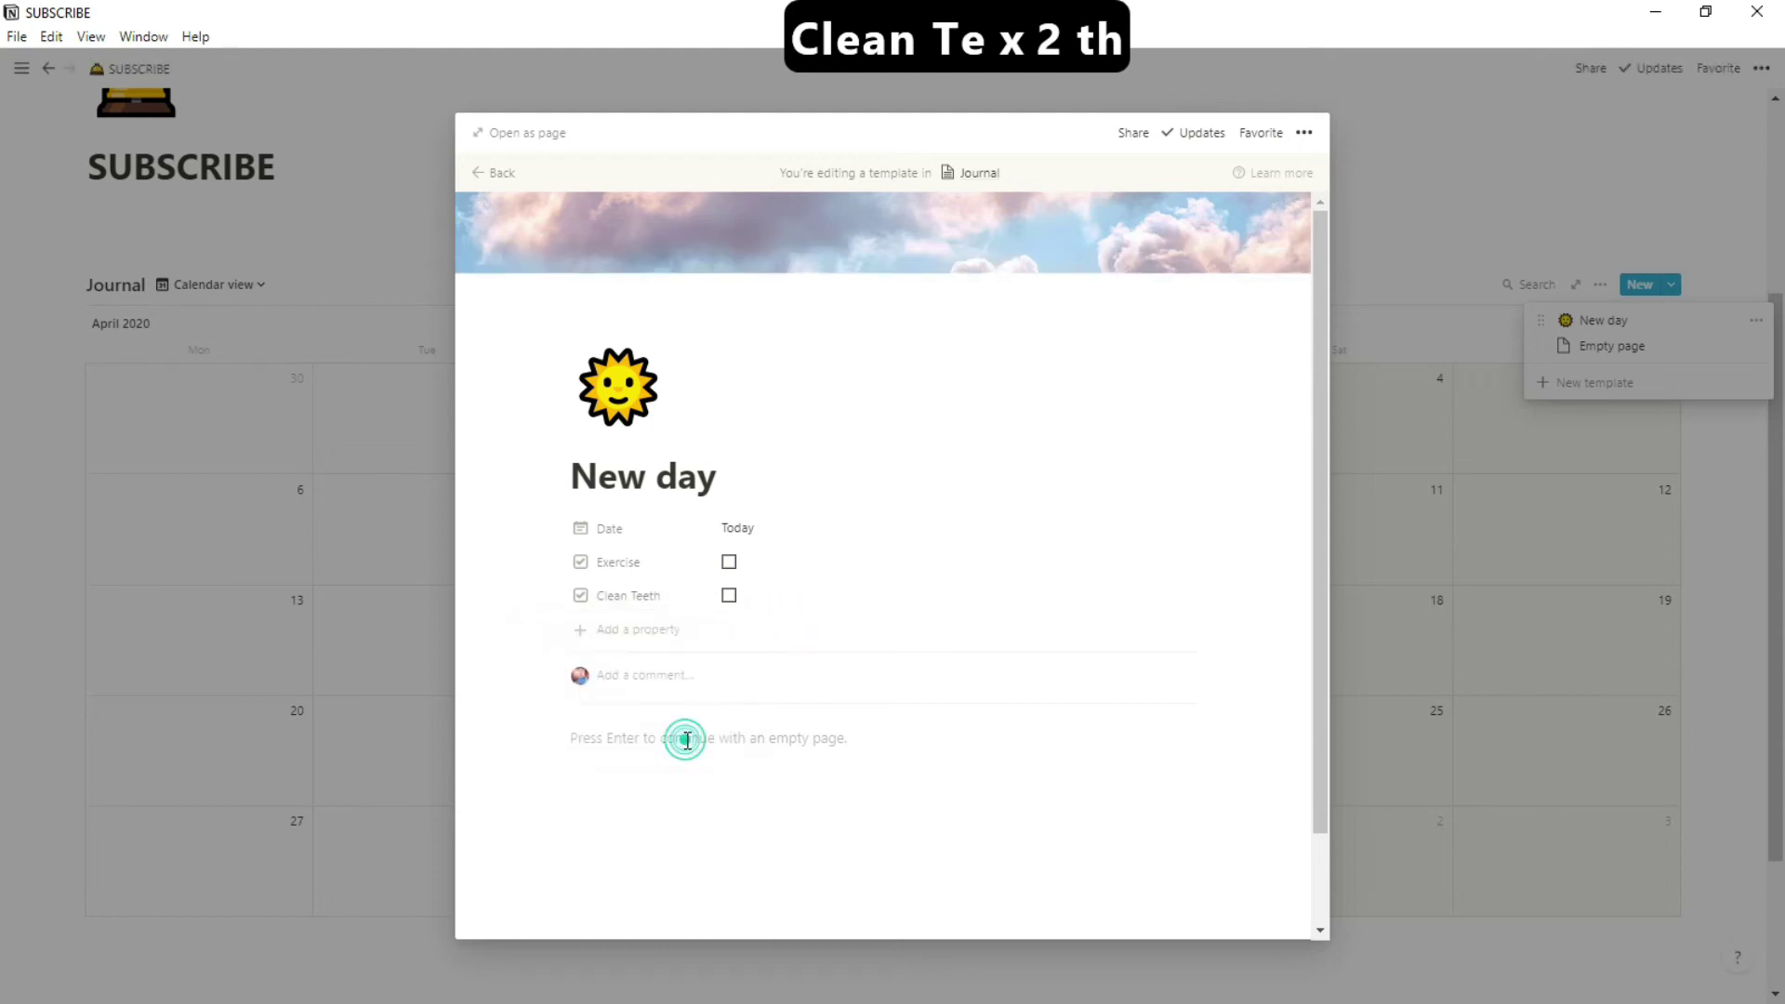
# Add 'To do today' and 'Journal' as large headings in the template body, then close it.
pyautogui.write('To do today')
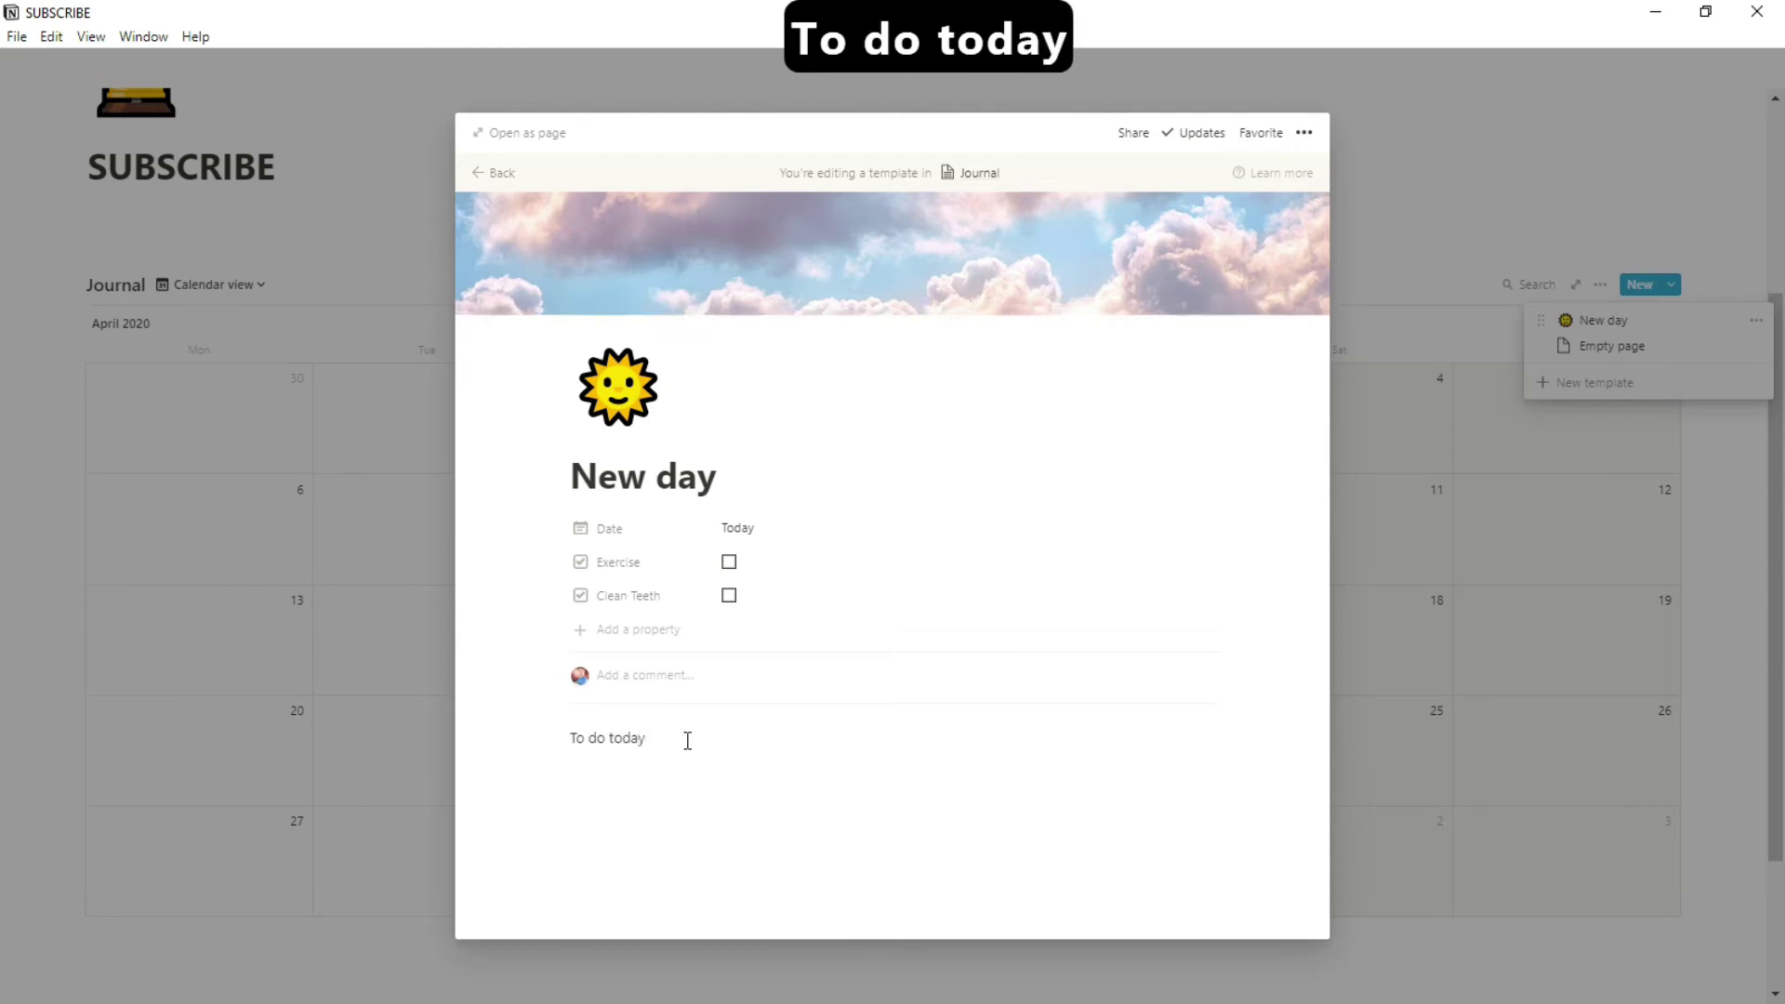
pyautogui.hotkey('ctrl', 'shift', '1')
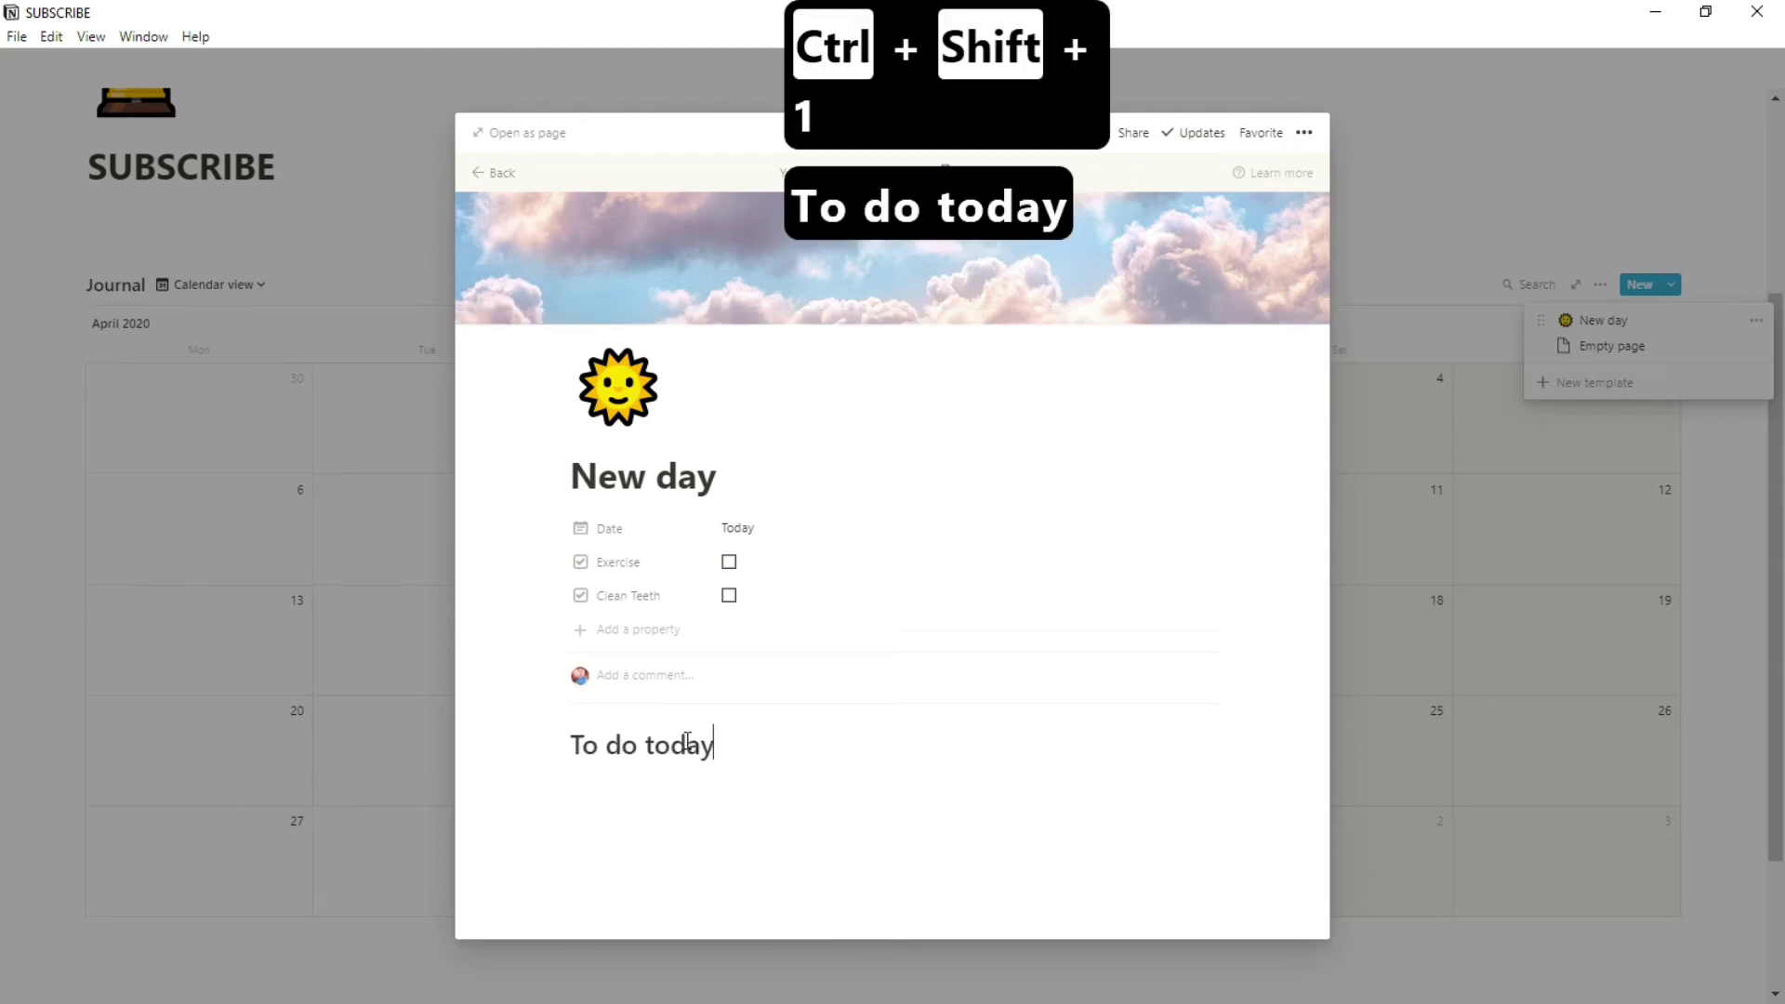
pyautogui.press('Return')
pyautogui.press('Return')
pyautogui.write('Journal')
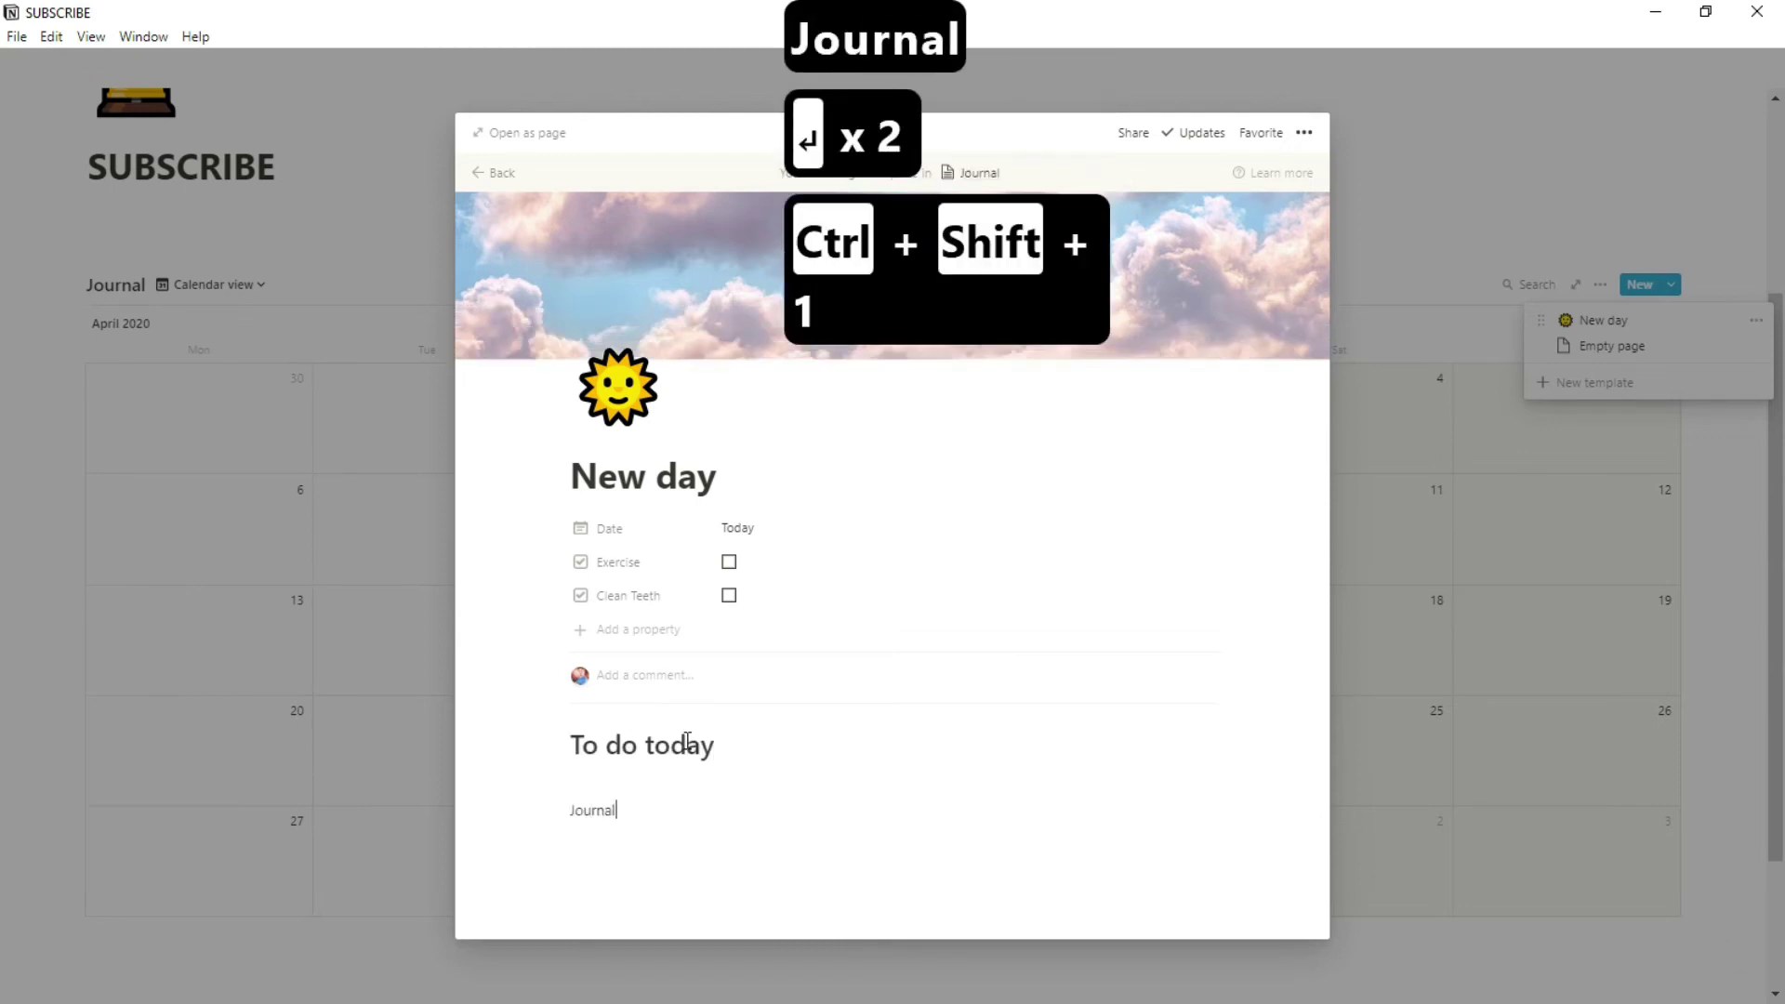
pyautogui.hotkey('ctrl', 'shift', '1')
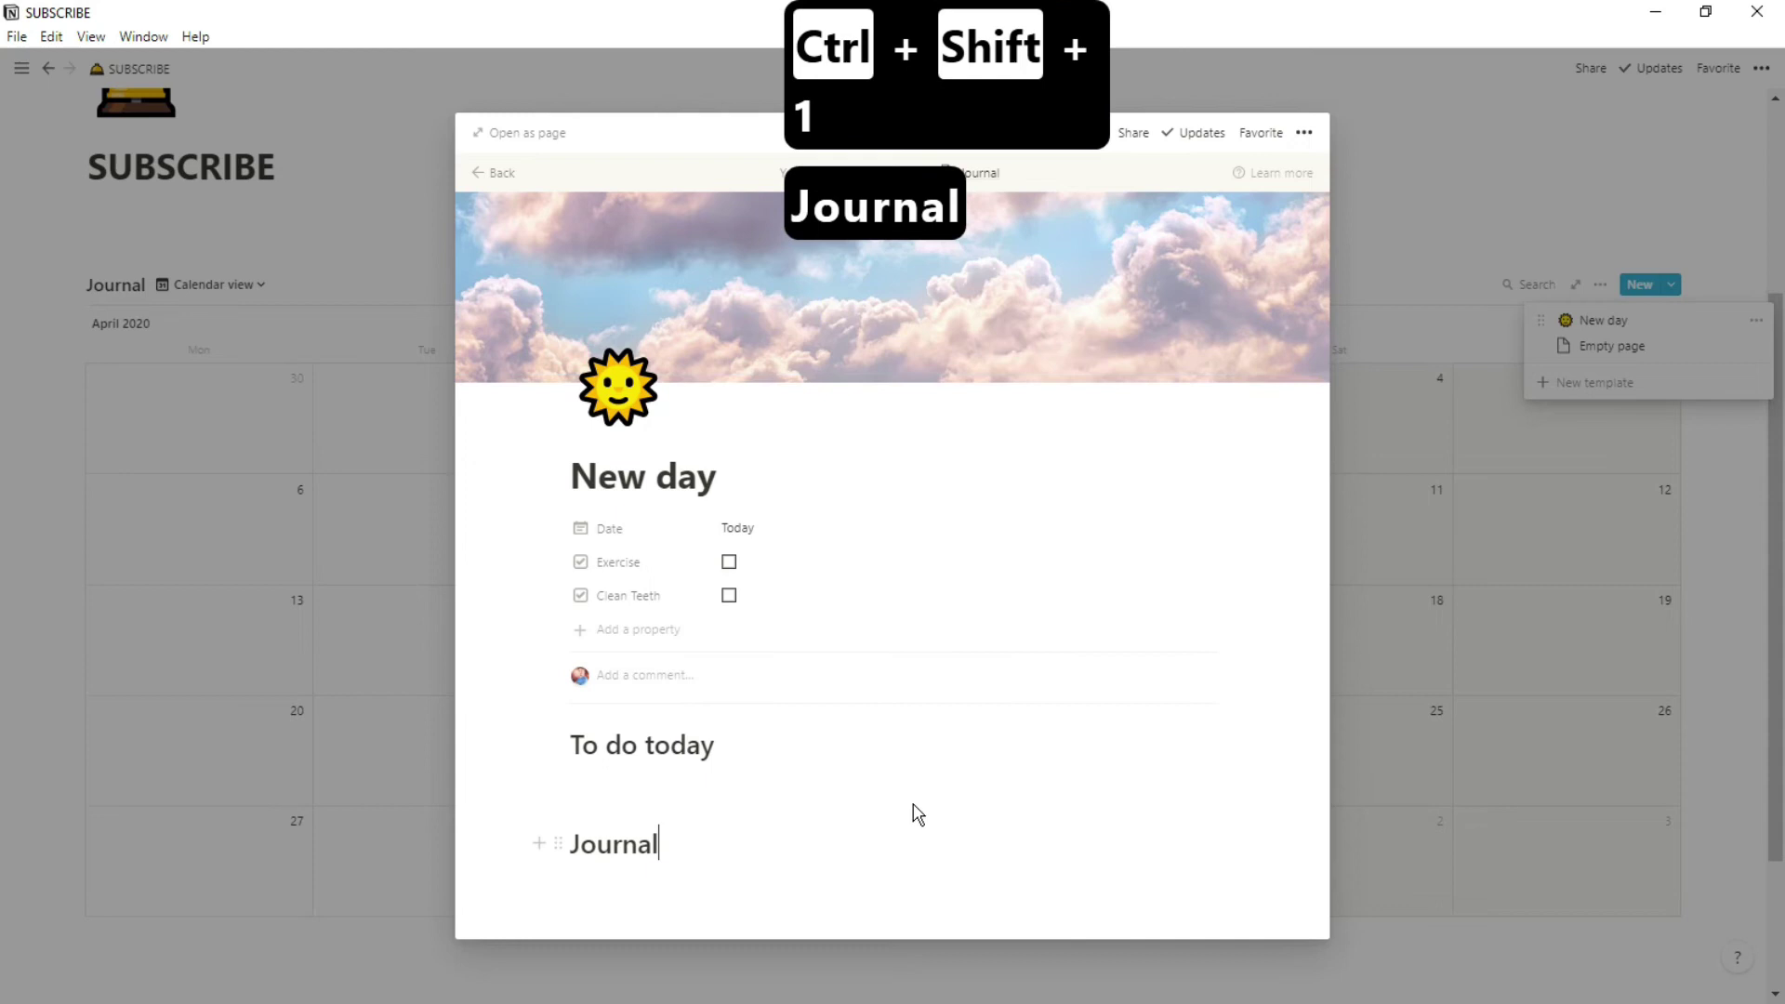
pyautogui.click(1366, 676)
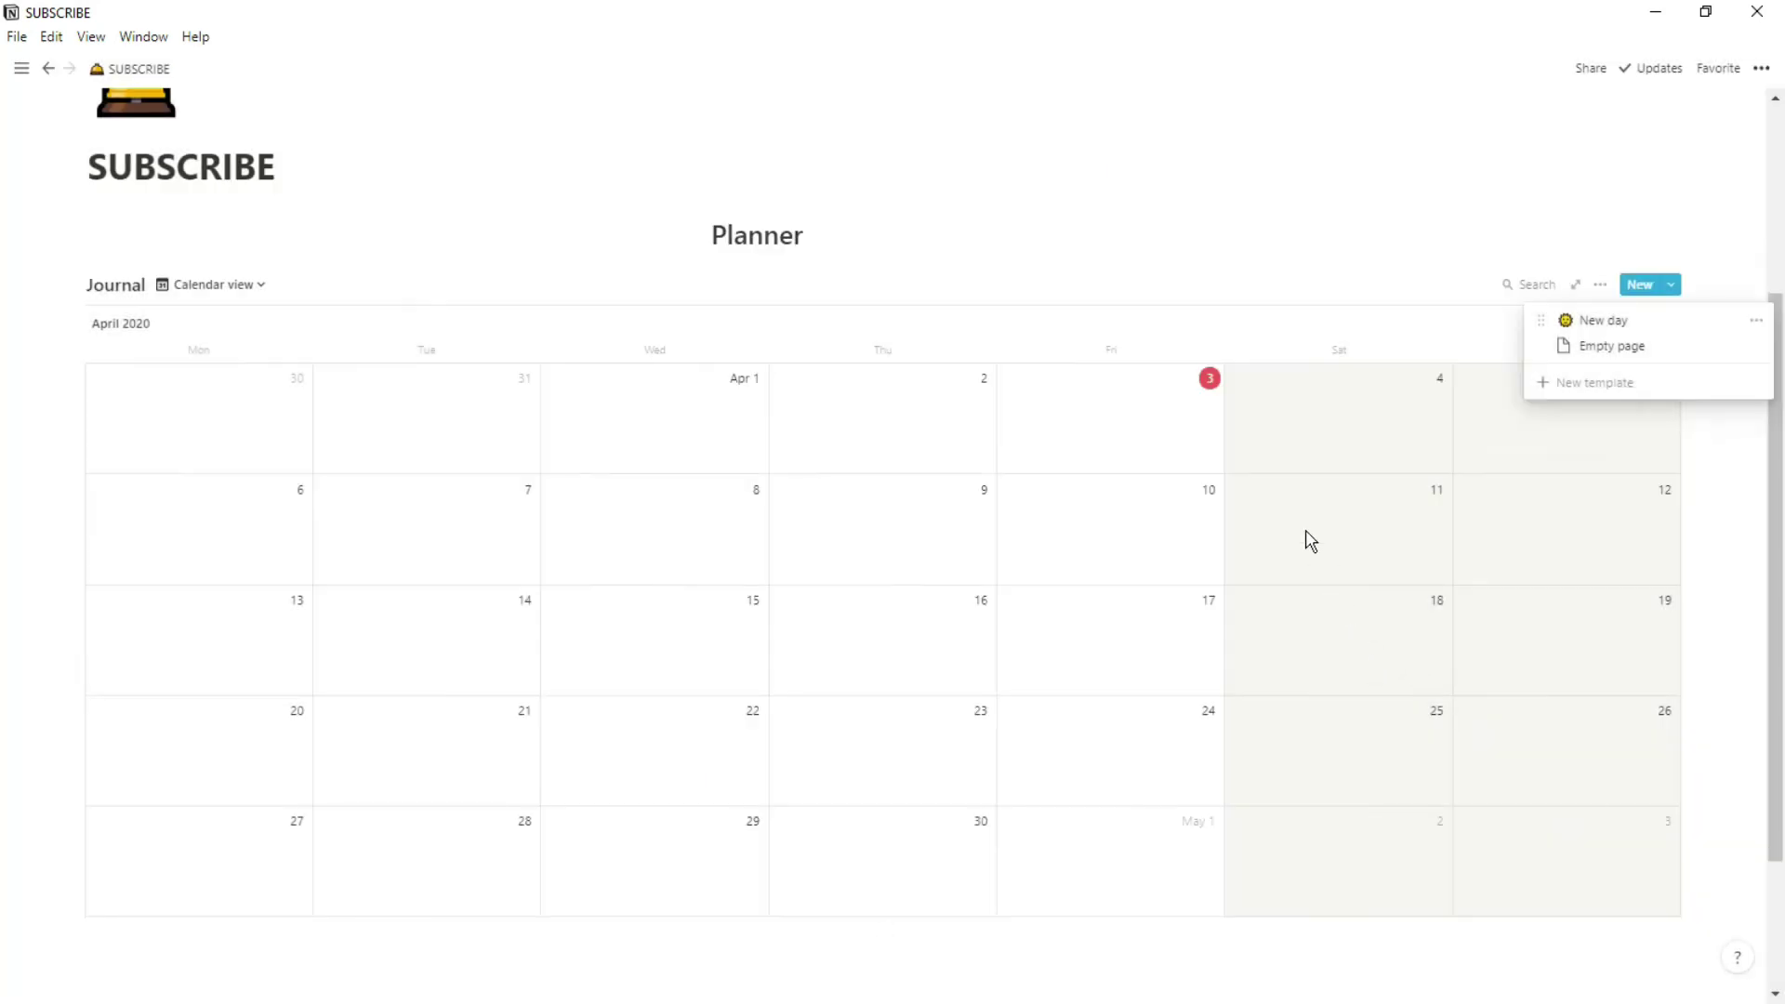
# Create an 'Apr 06' journal entry from the New day template.
pyautogui.click(99, 494)
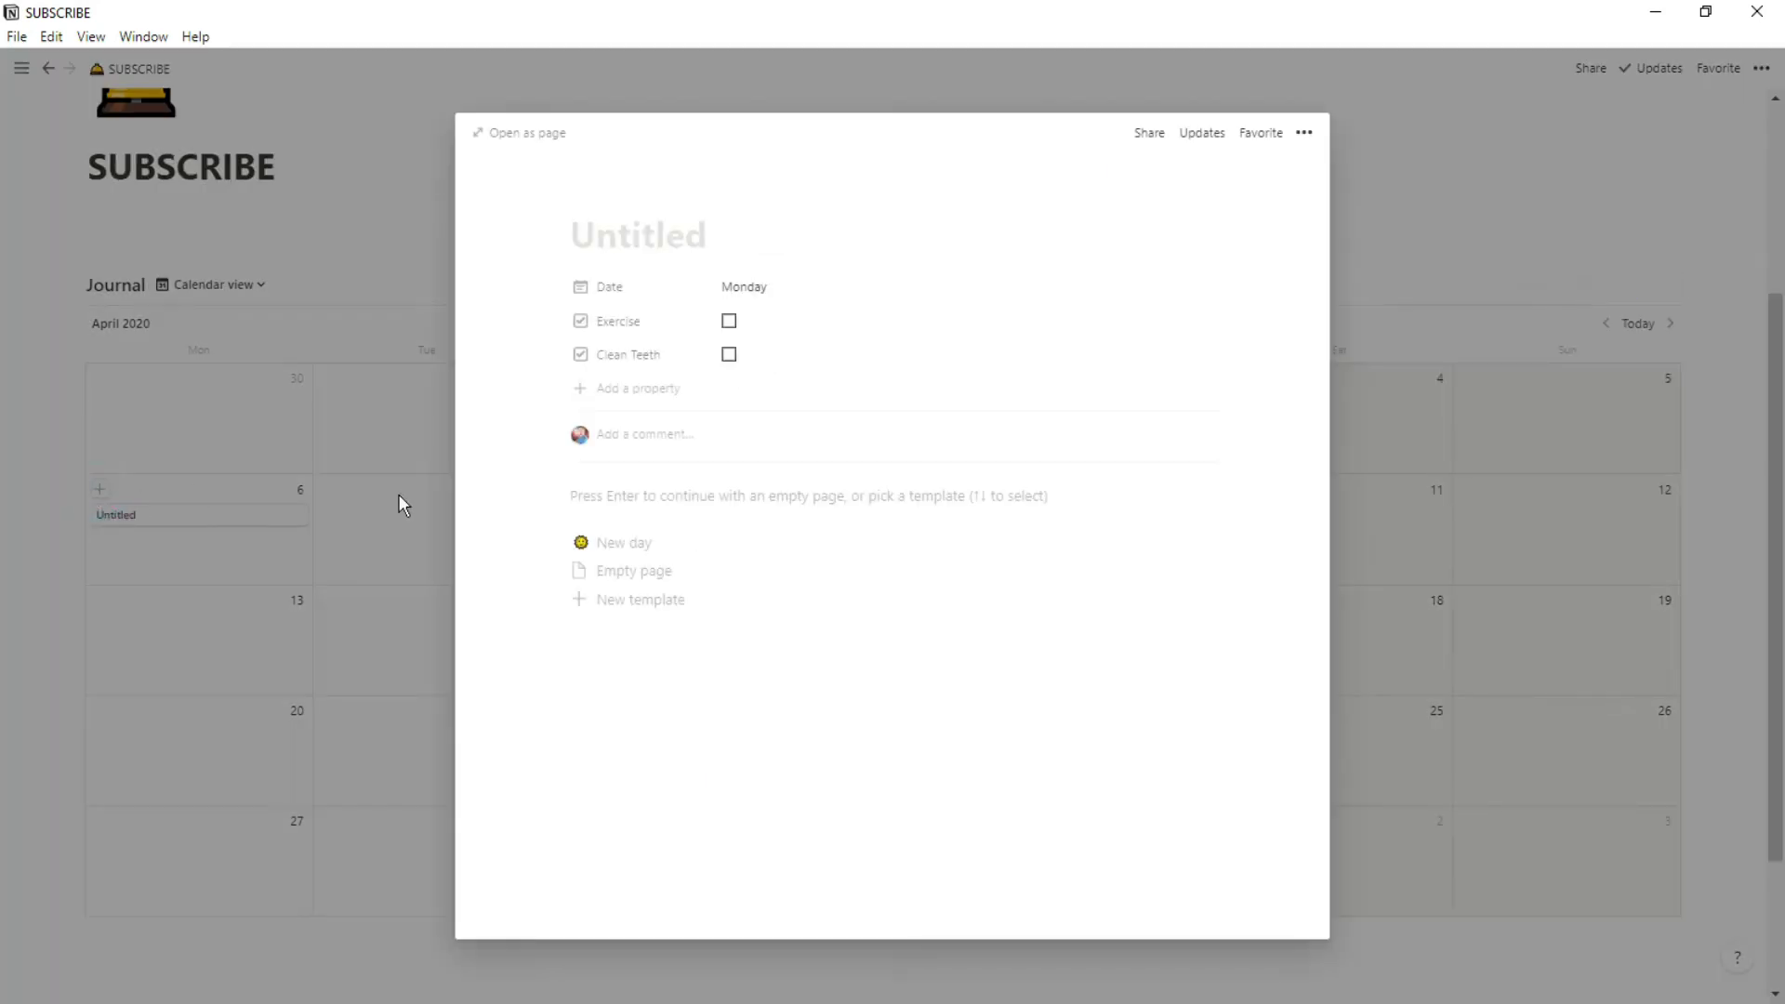
pyautogui.click(625, 547)
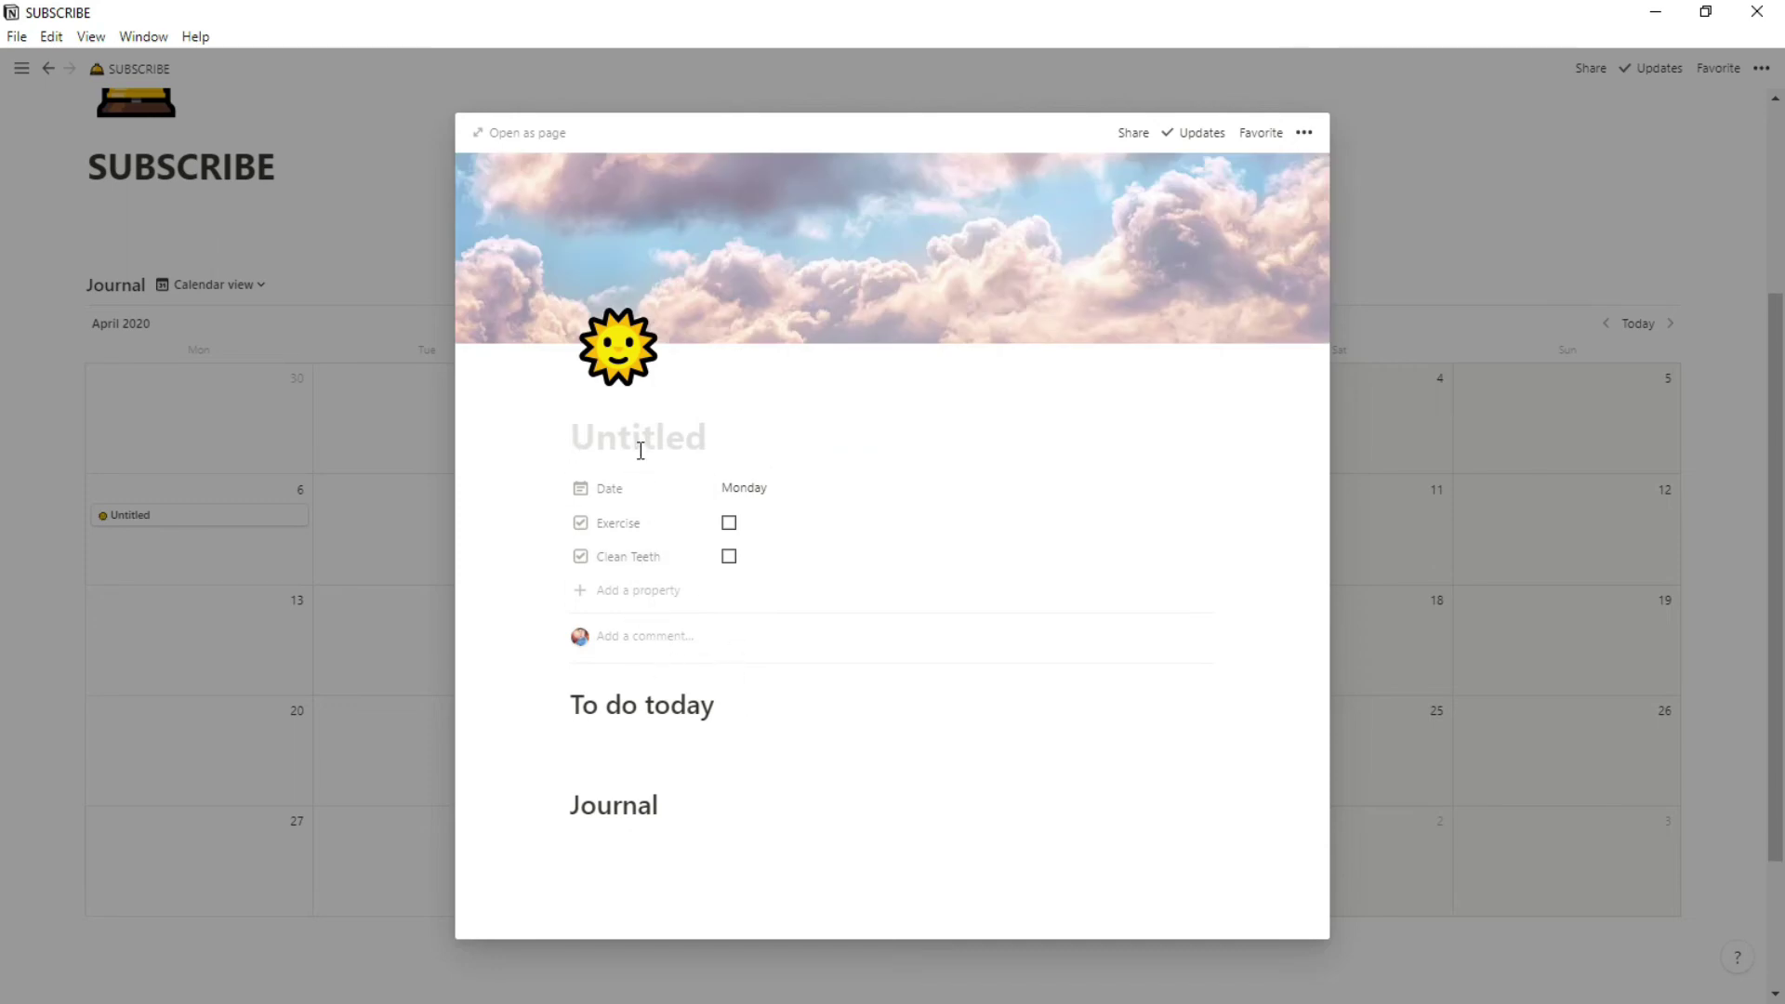
pyautogui.write('0')
pyautogui.press('BackSpace')
pyautogui.write('Apr 06')
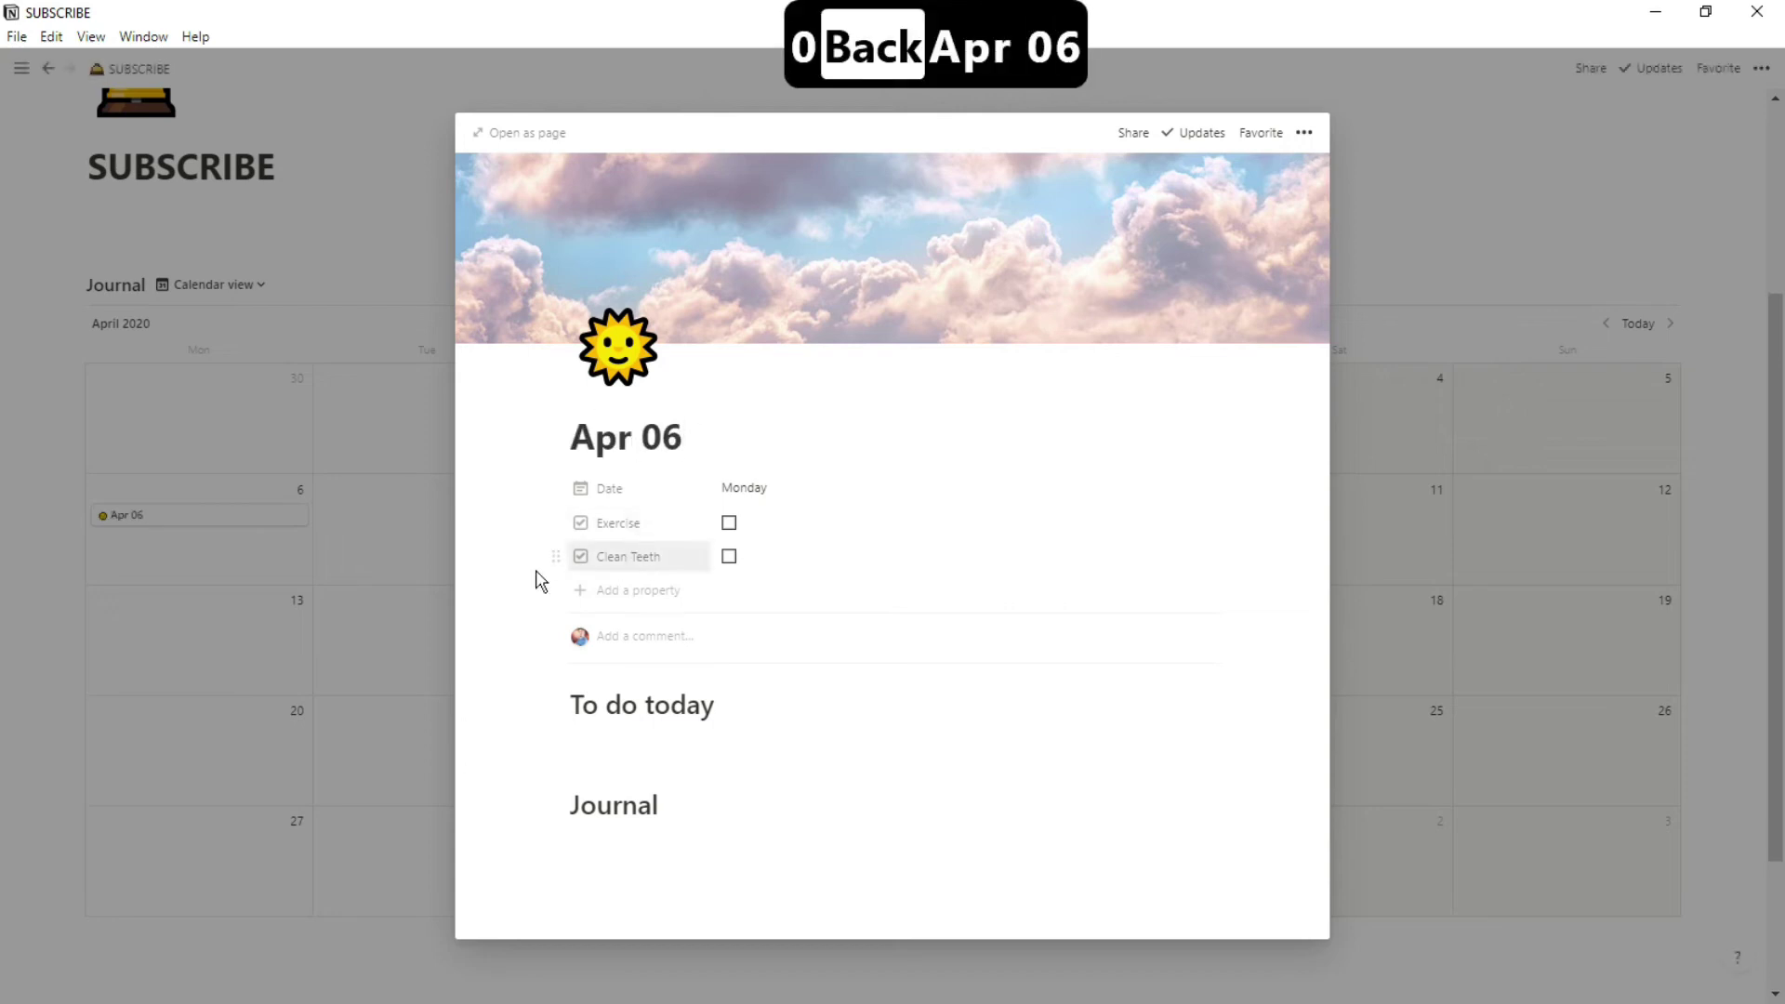
pyautogui.click(362, 572)
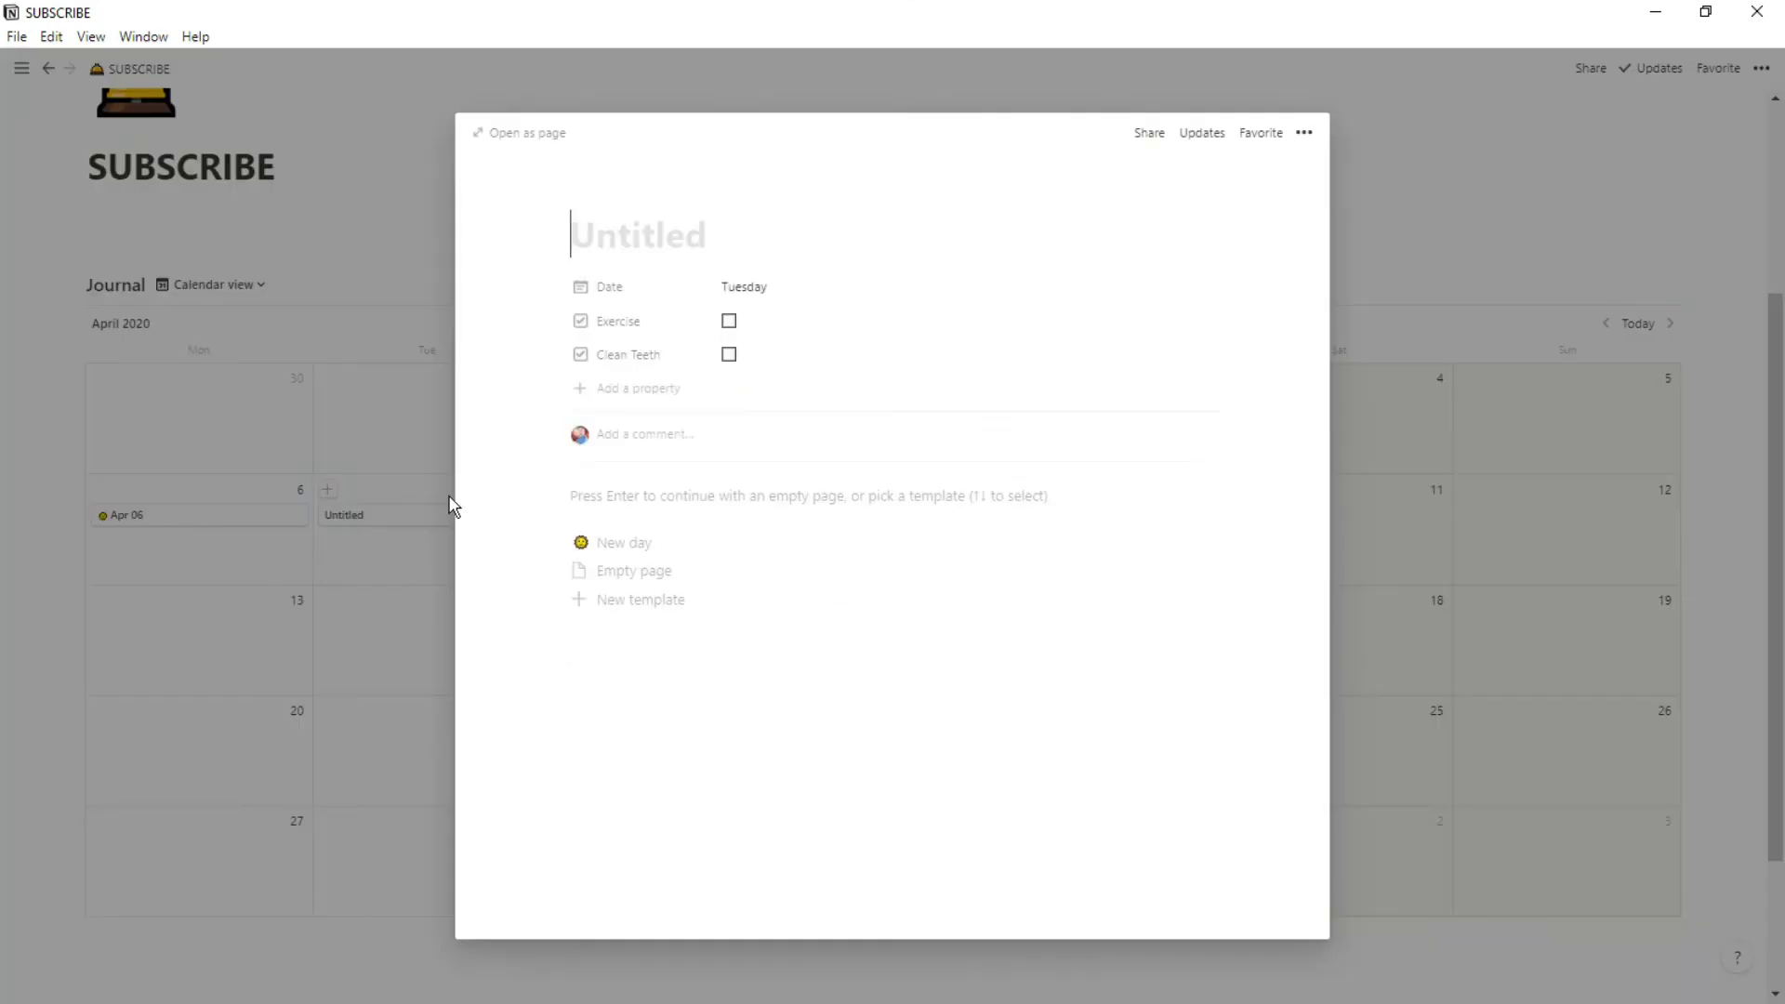
# Add 'Apr 07' and 'Apr 08' journal entries using the New day template.
pyautogui.write('Apr 07')
pyautogui.click(613, 542)
pyautogui.press('Escape')
pyautogui.click(555, 490)
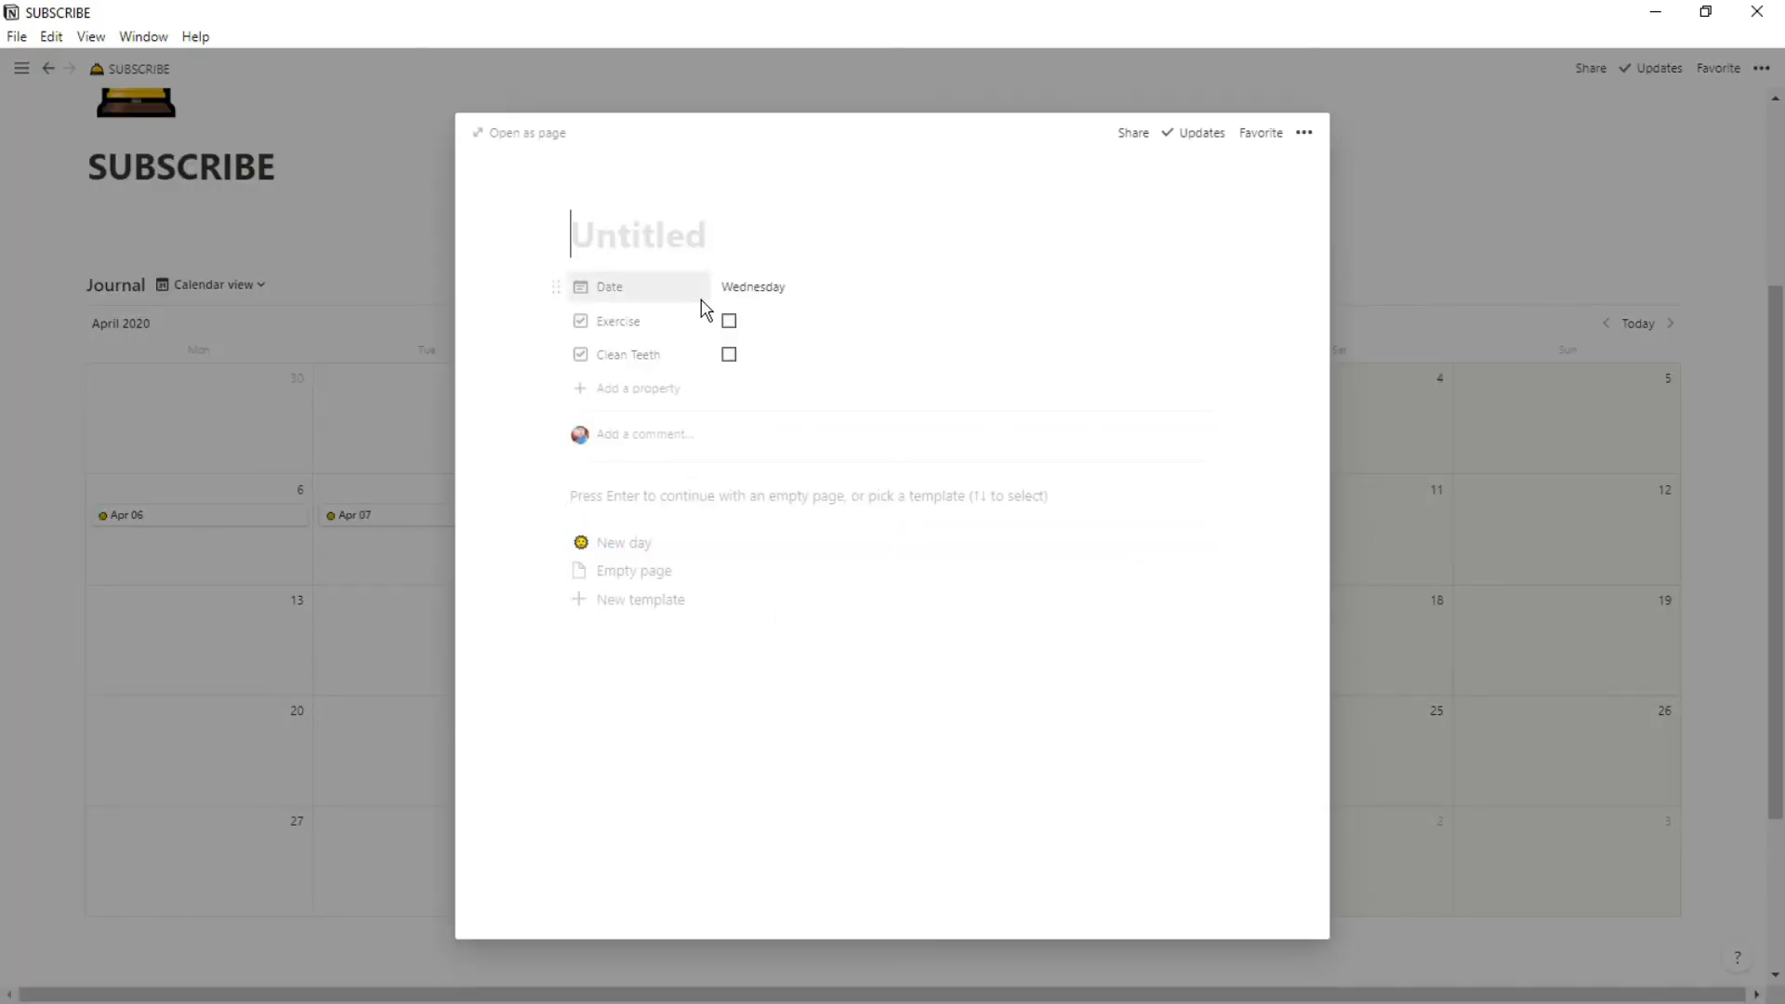
pyautogui.write('Apr 08')
pyautogui.press('Down')
pyautogui.press('Return')
pyautogui.press('Escape')
# Create an 'Apr 09' entry on April 9 and fill it with the New day template.
pyautogui.click(786, 496)
pyautogui.write('Apr')
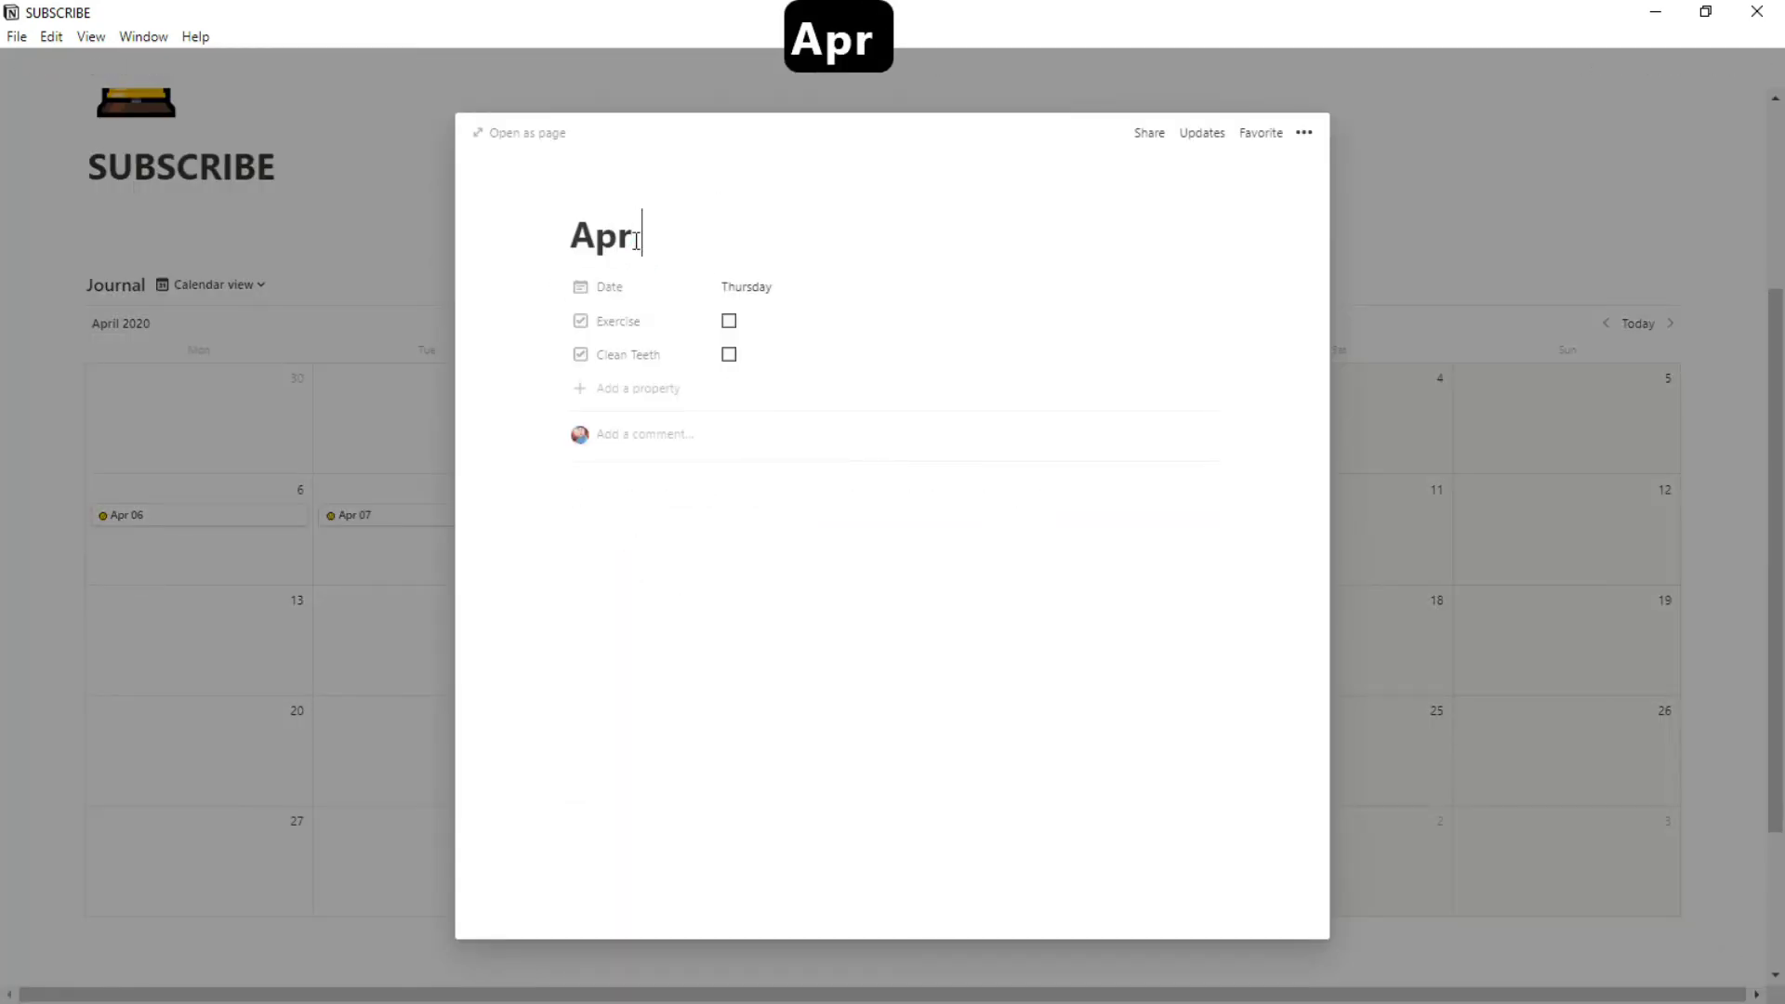
pyautogui.write(' 9')
pyautogui.press('BackSpace')
pyautogui.write('09')
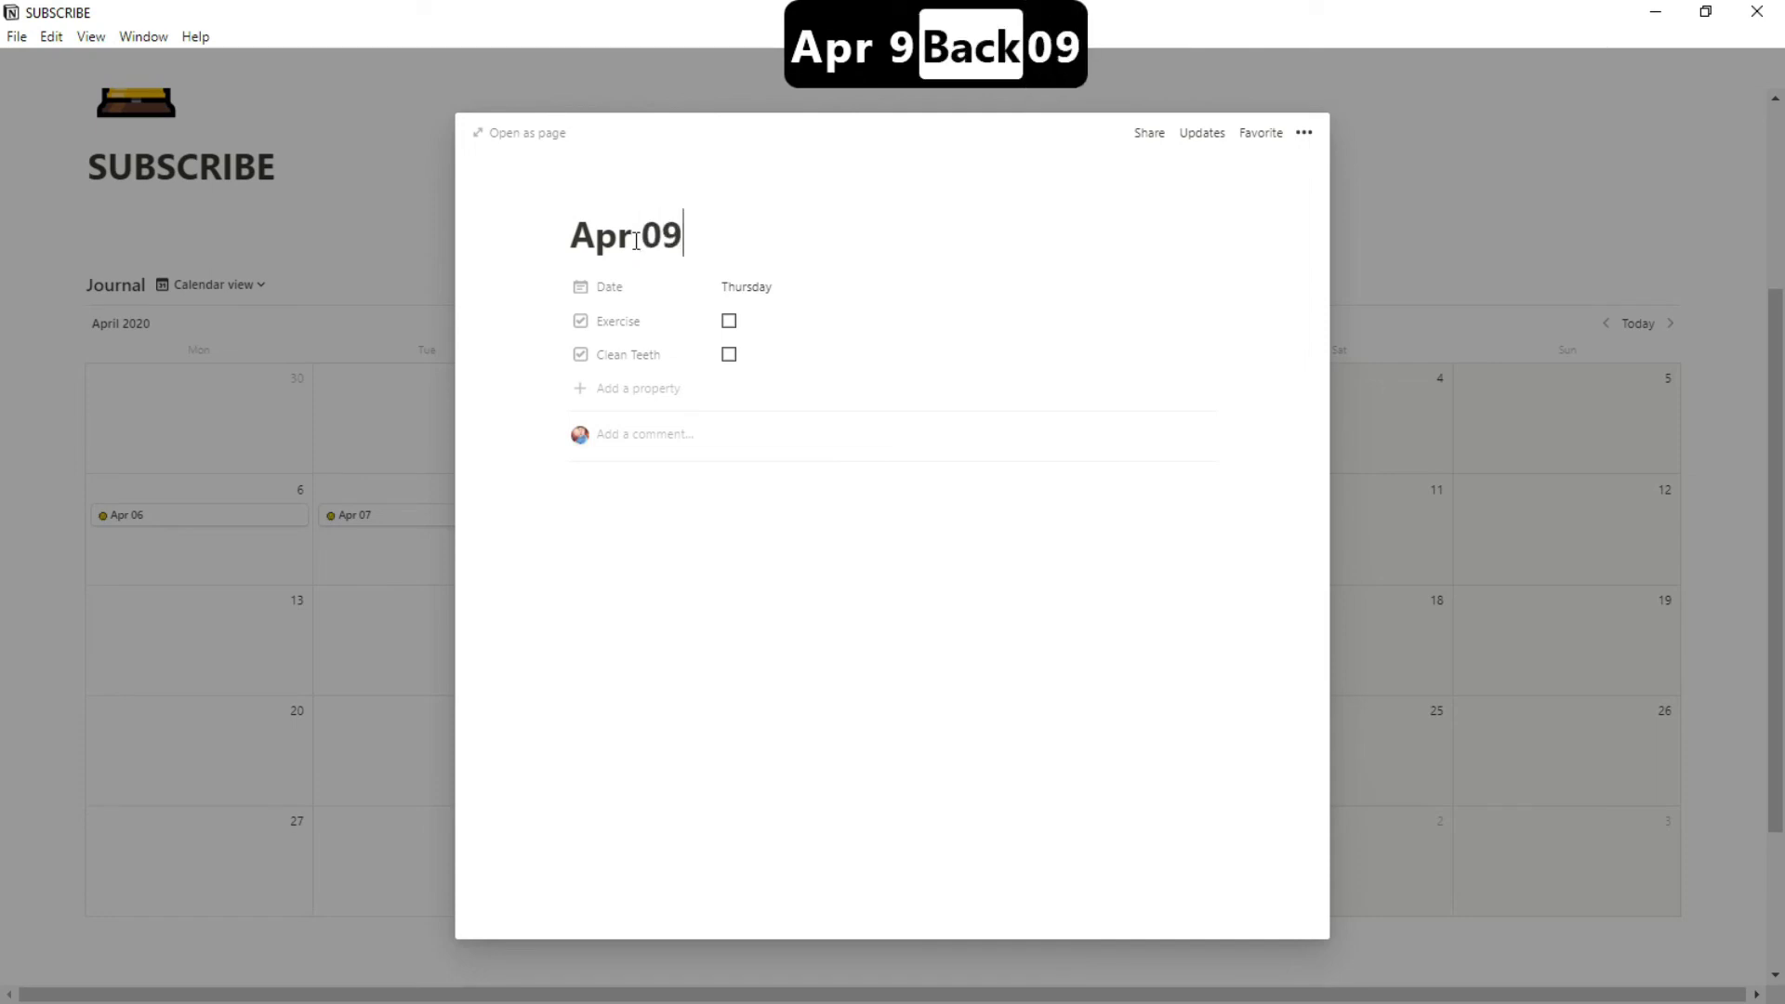
pyautogui.click(647, 522)
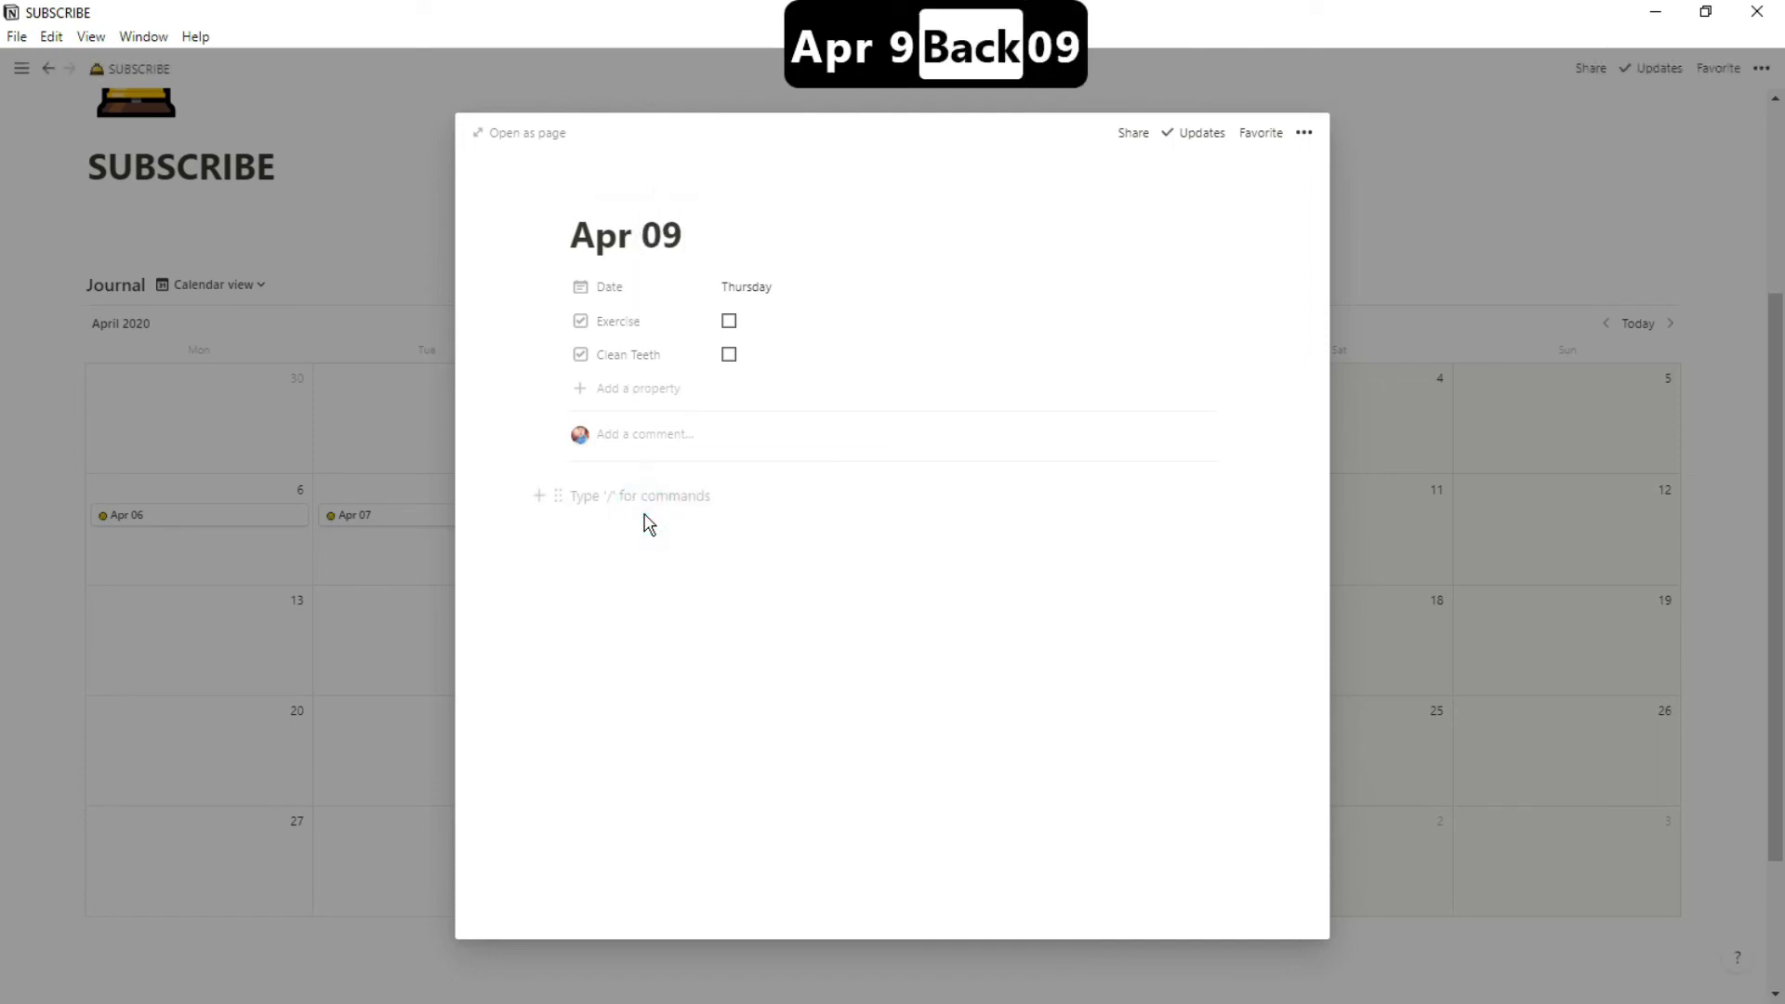
pyautogui.press('BackSpace')
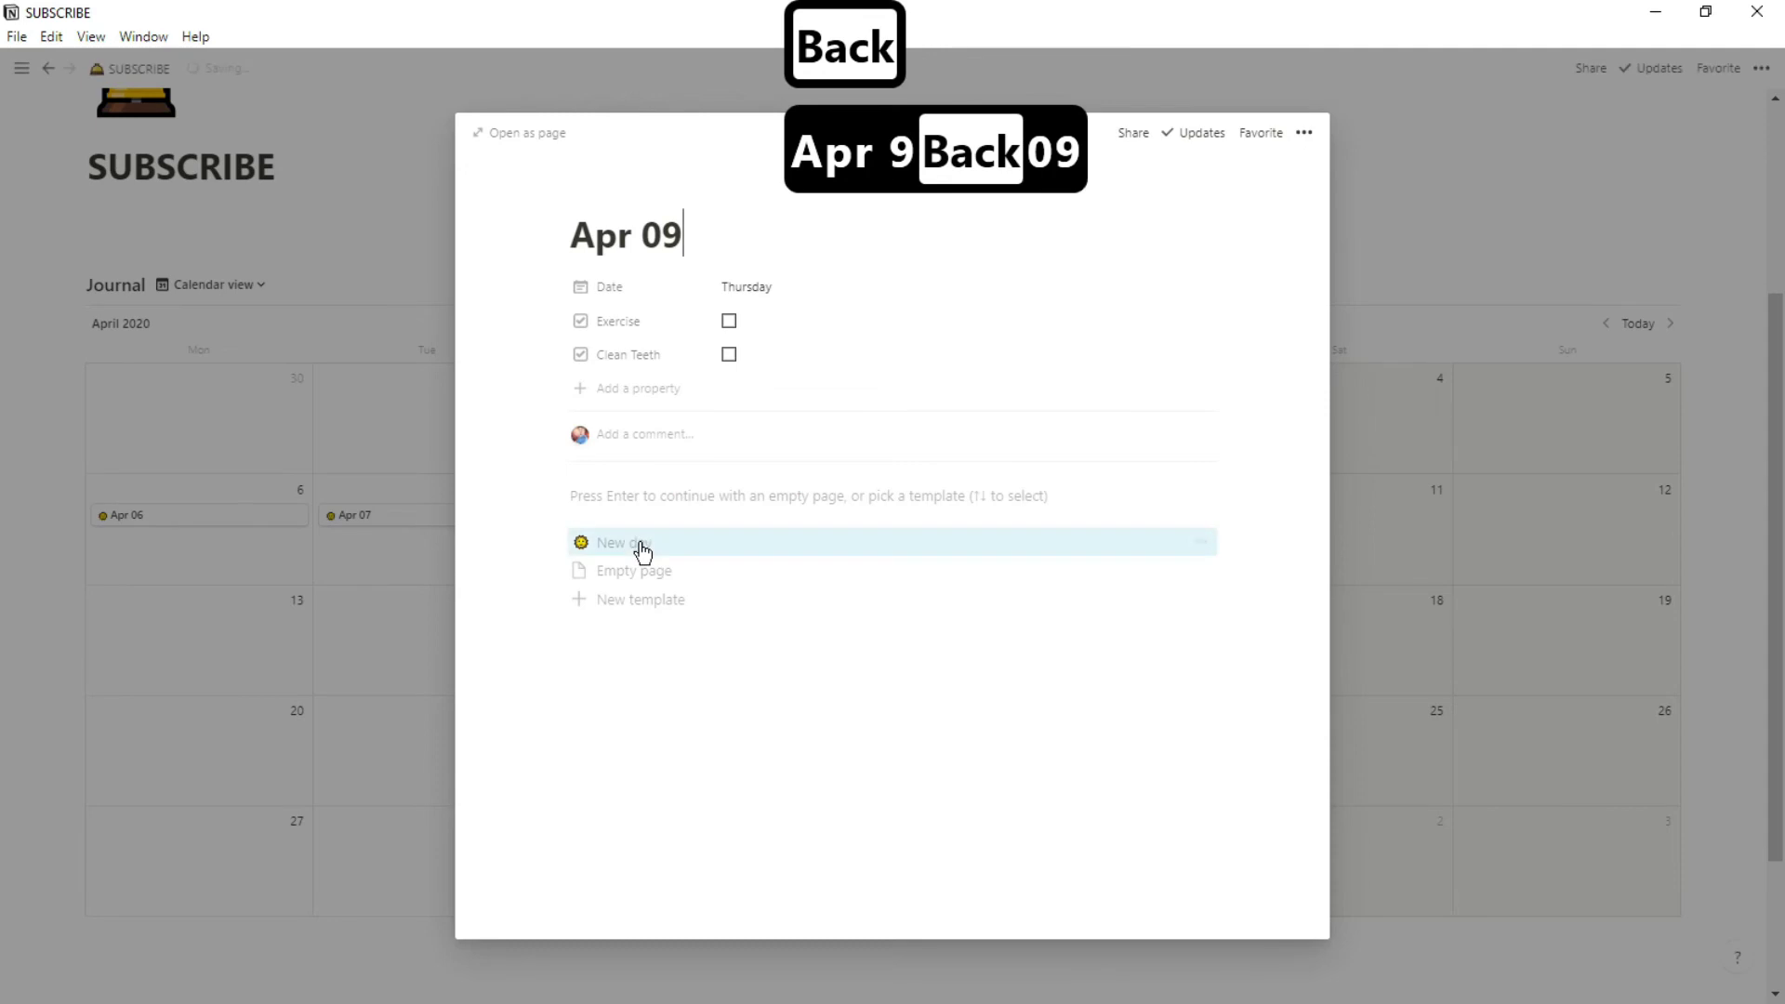
pyautogui.click(641, 548)
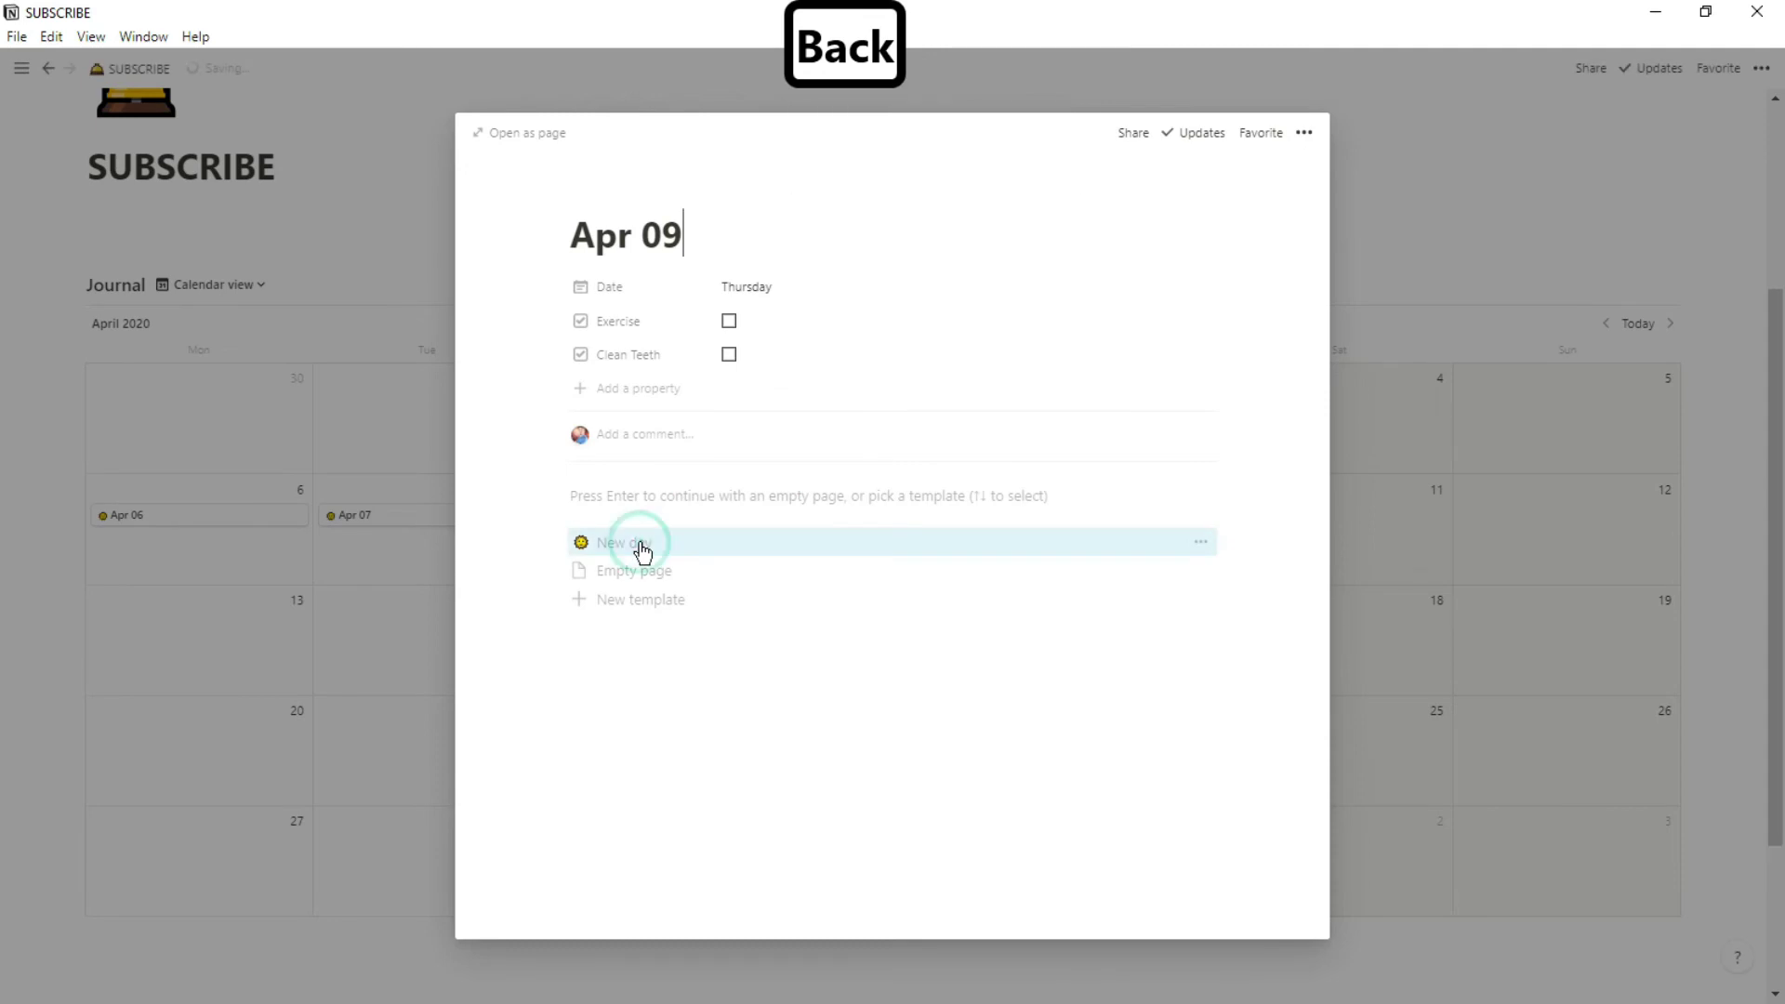
pyautogui.click(404, 649)
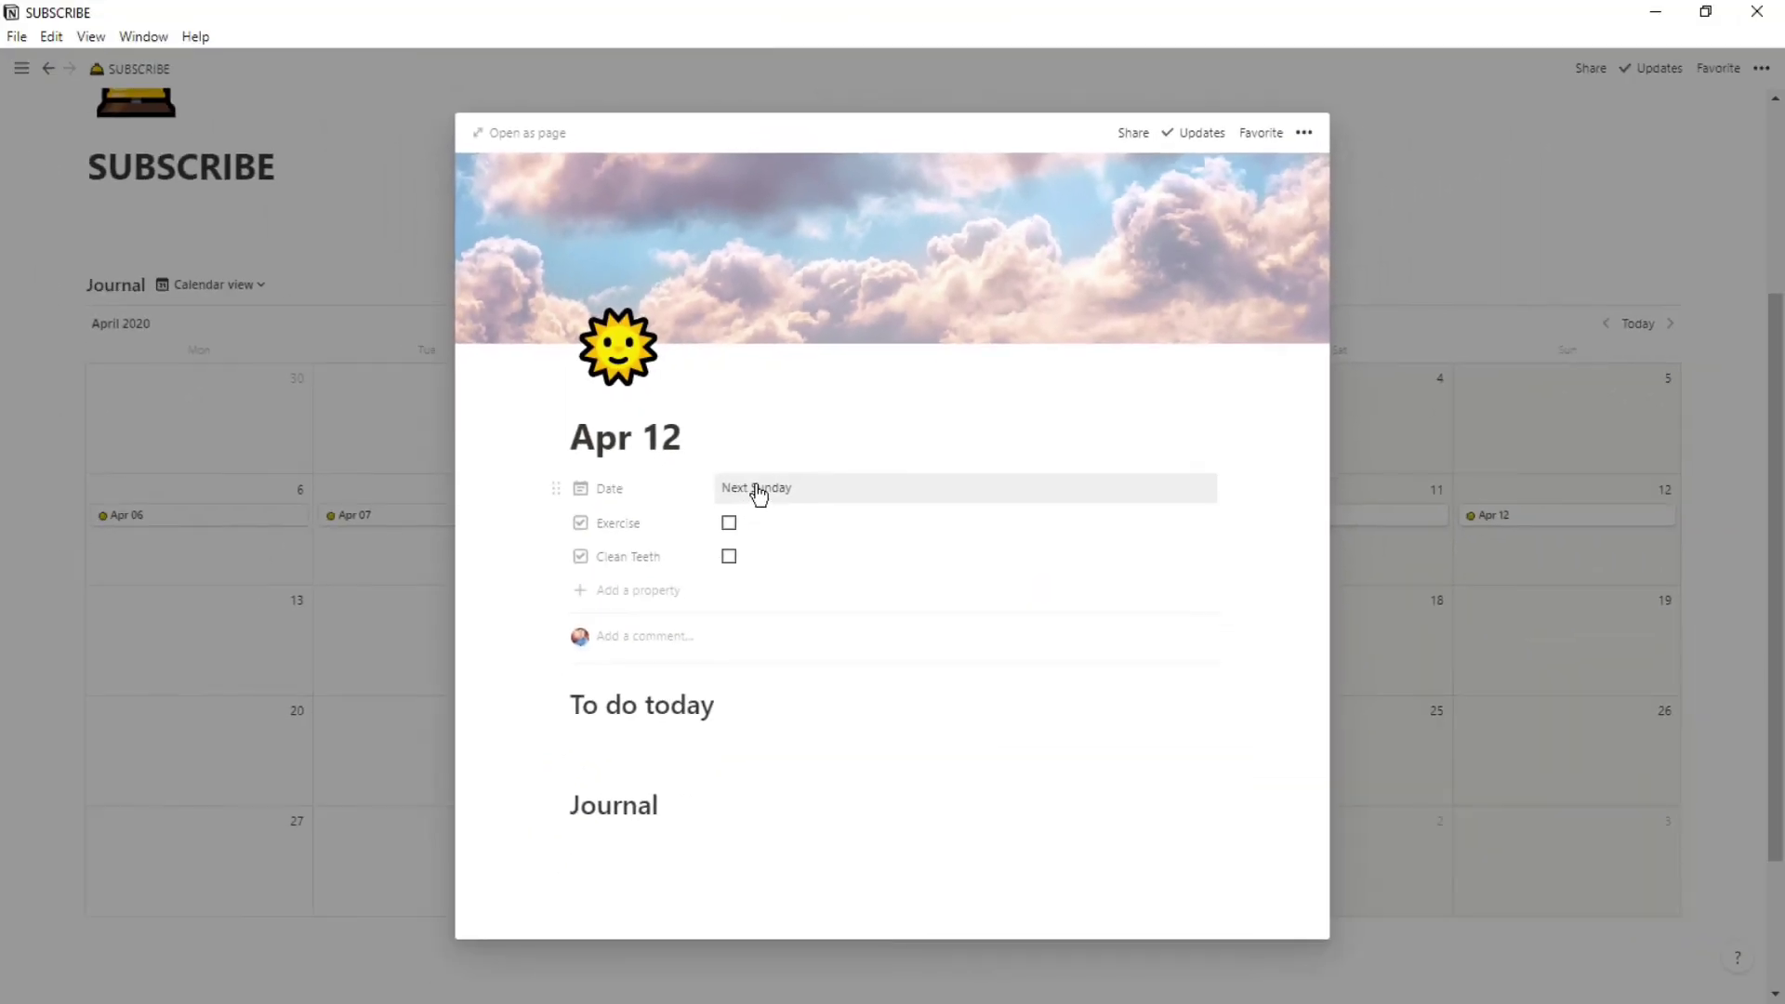
# Close the Apr 12 entry and show Exercise and Clean Teeth on the calendar entries.
pyautogui.click(1474, 617)
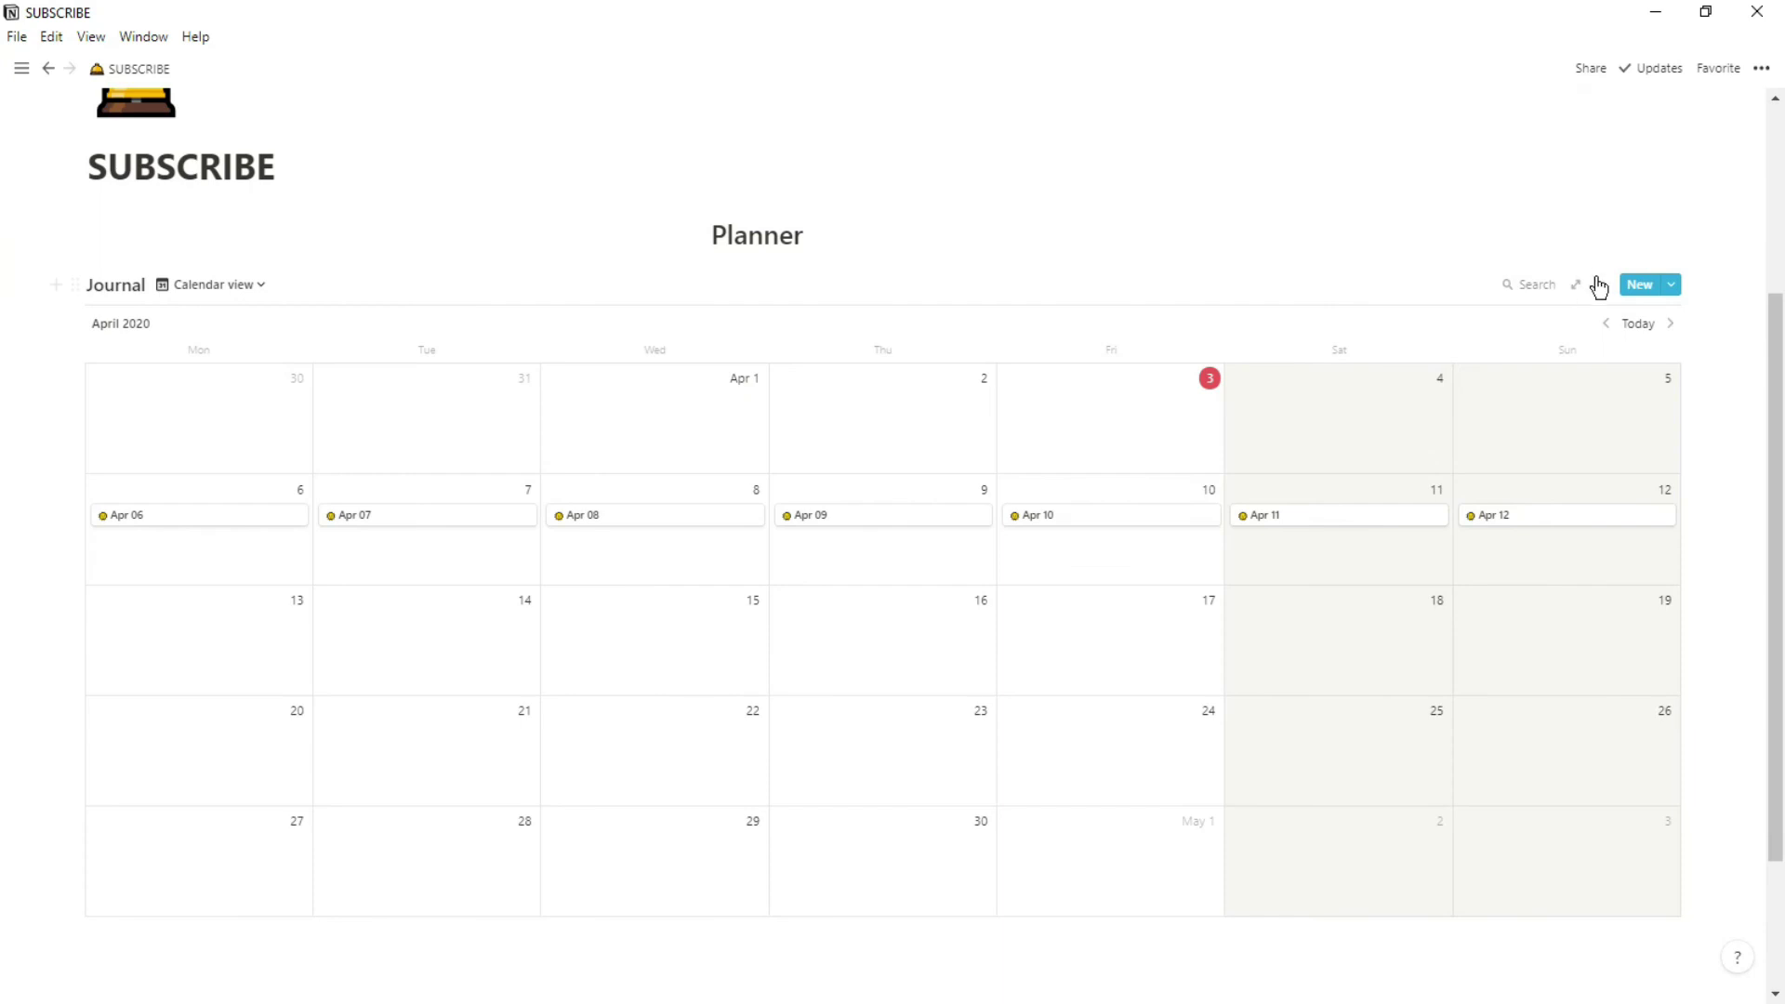
pyautogui.click(1599, 286)
pyautogui.click(1634, 412)
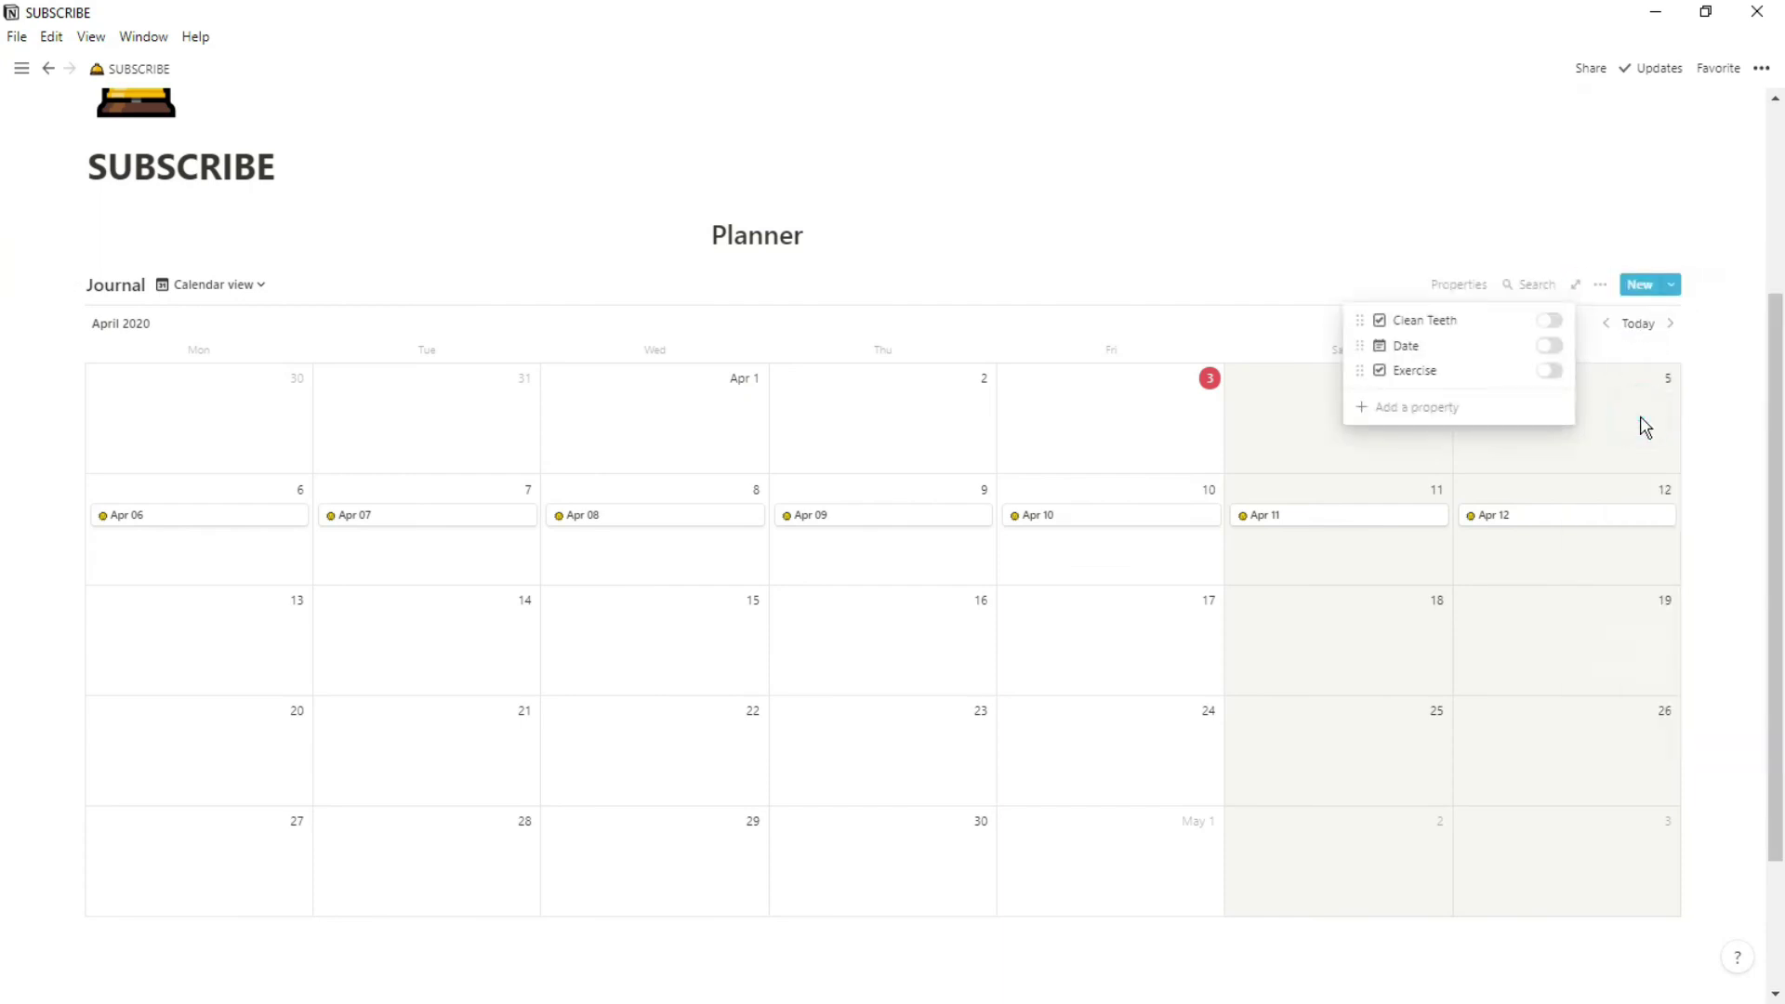
pyautogui.click(1549, 370)
pyautogui.click(1549, 320)
pyautogui.click(1725, 435)
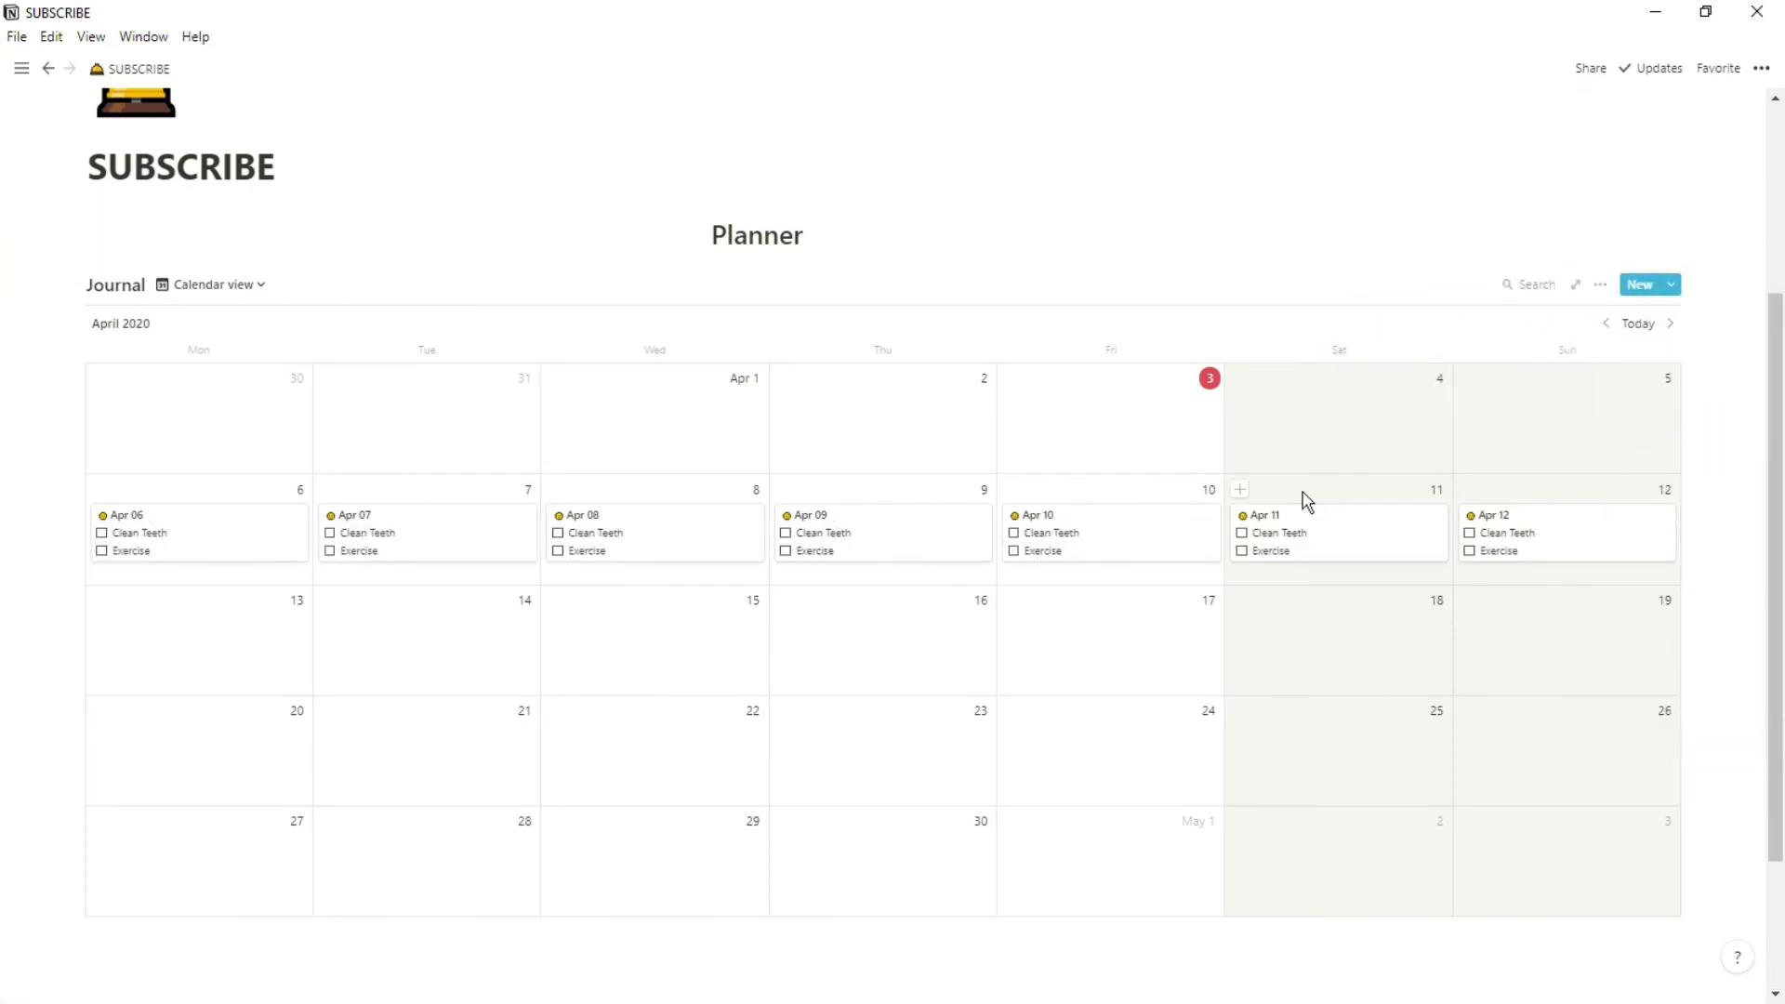
# Switch the Journal database to its Gallery view.
pyautogui.click(251, 285)
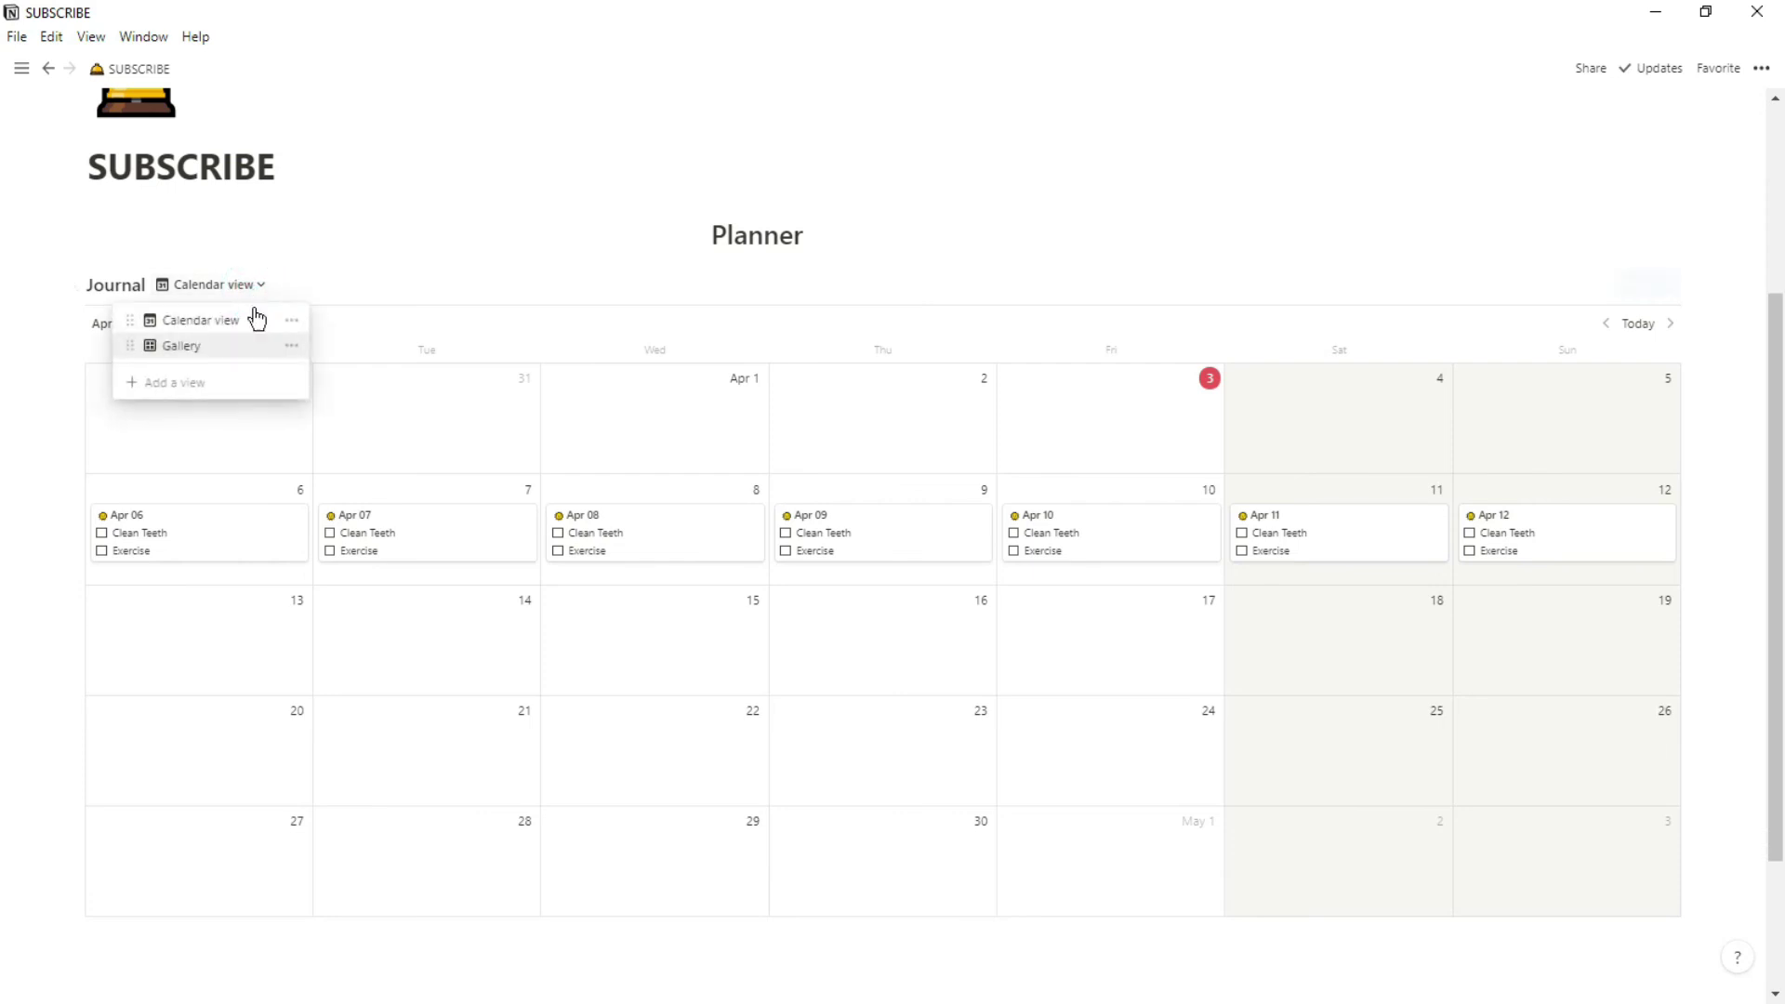
pyautogui.click(254, 349)
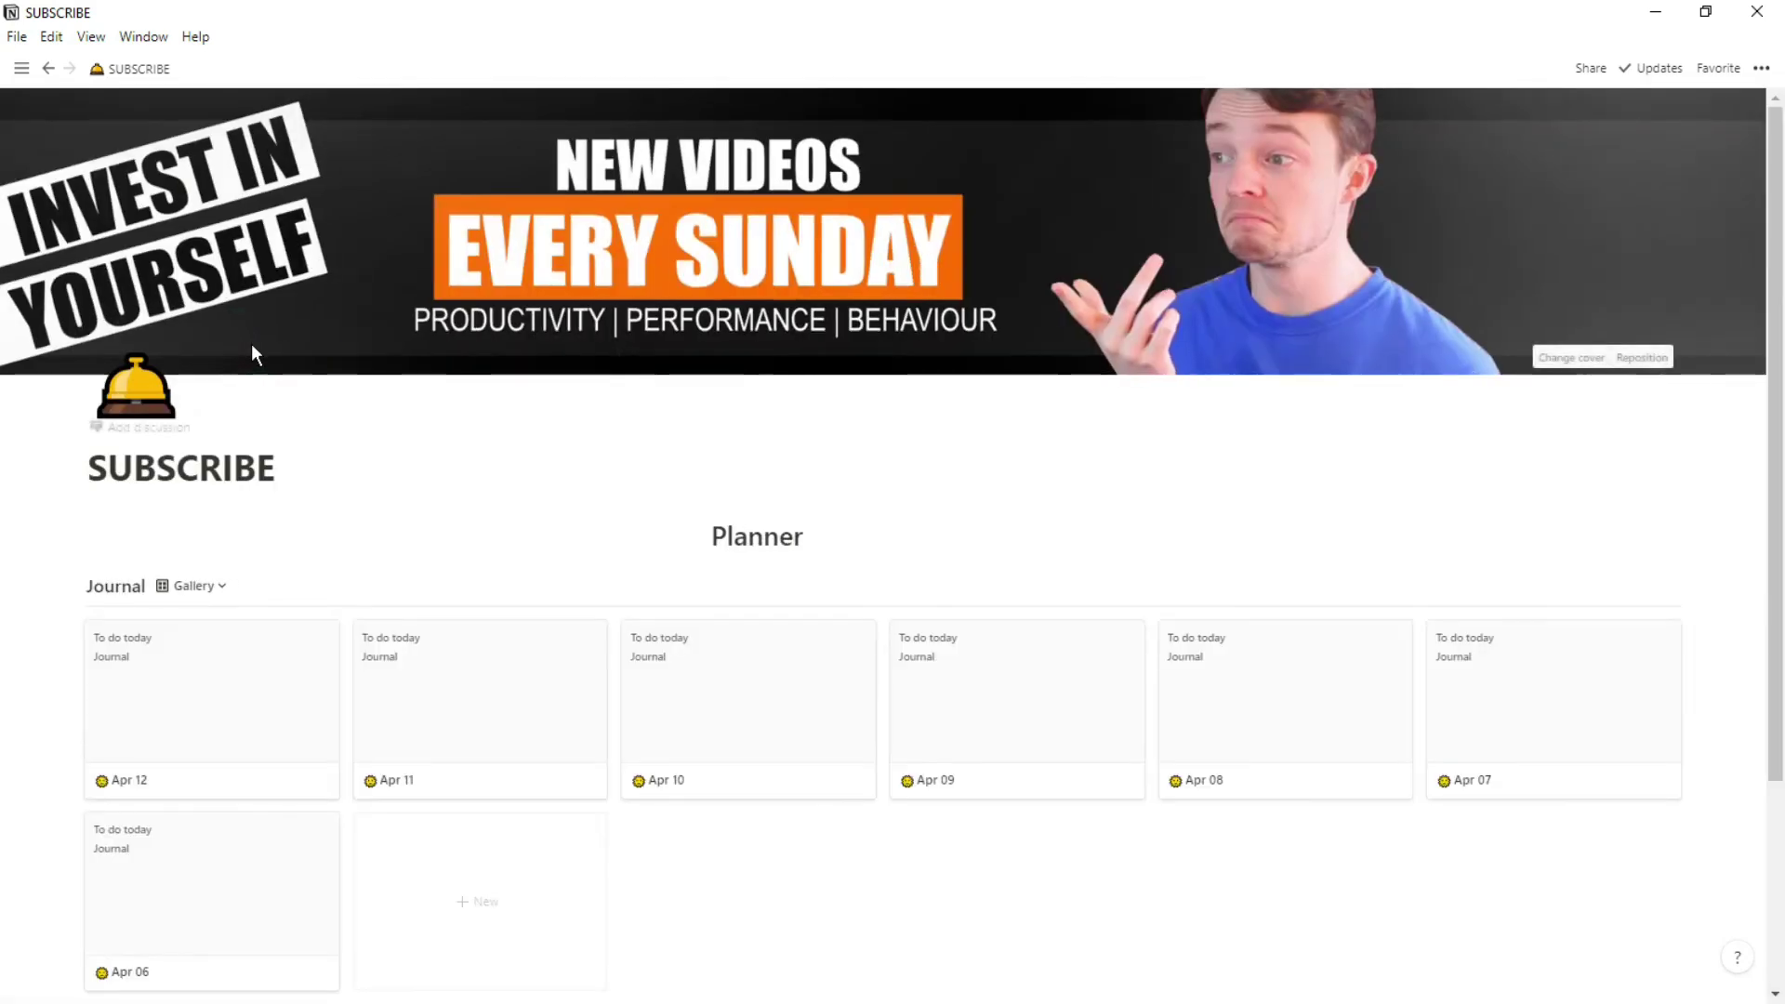
pyautogui.scroll(-2, 399, 481)
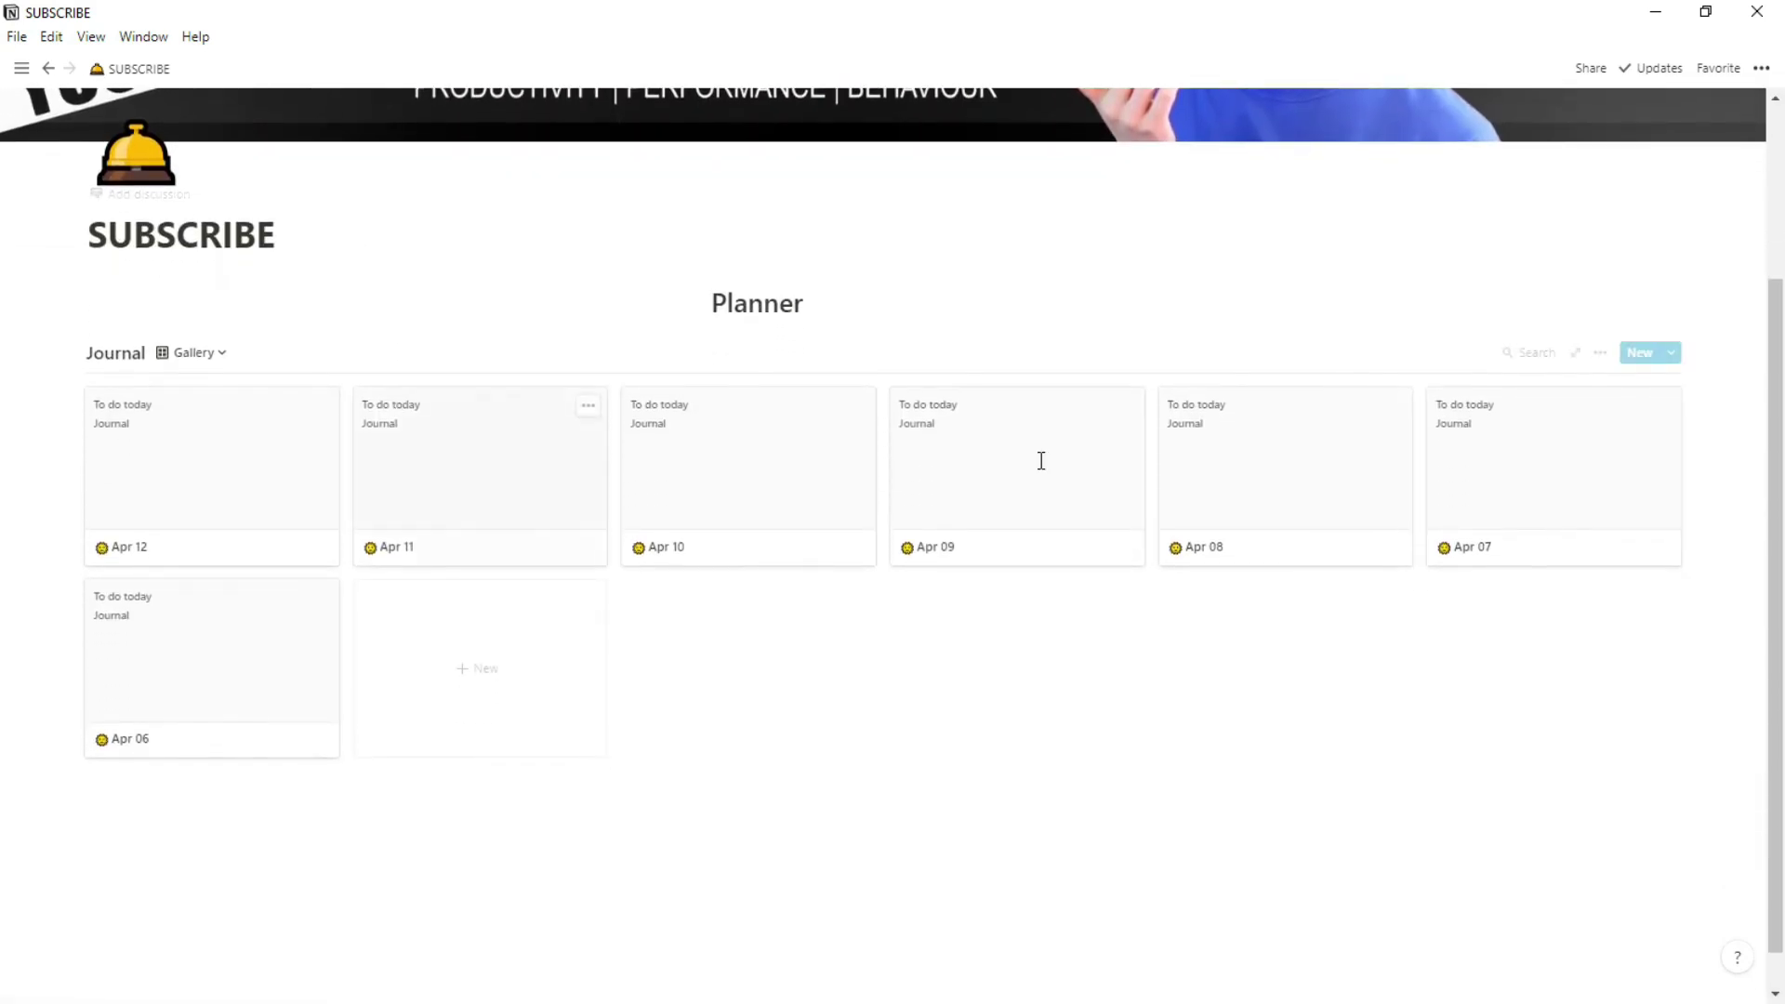
# Set gallery cards to Small size with Page cover preview, showing Clean Teeth and Exercise.
pyautogui.click(1600, 365)
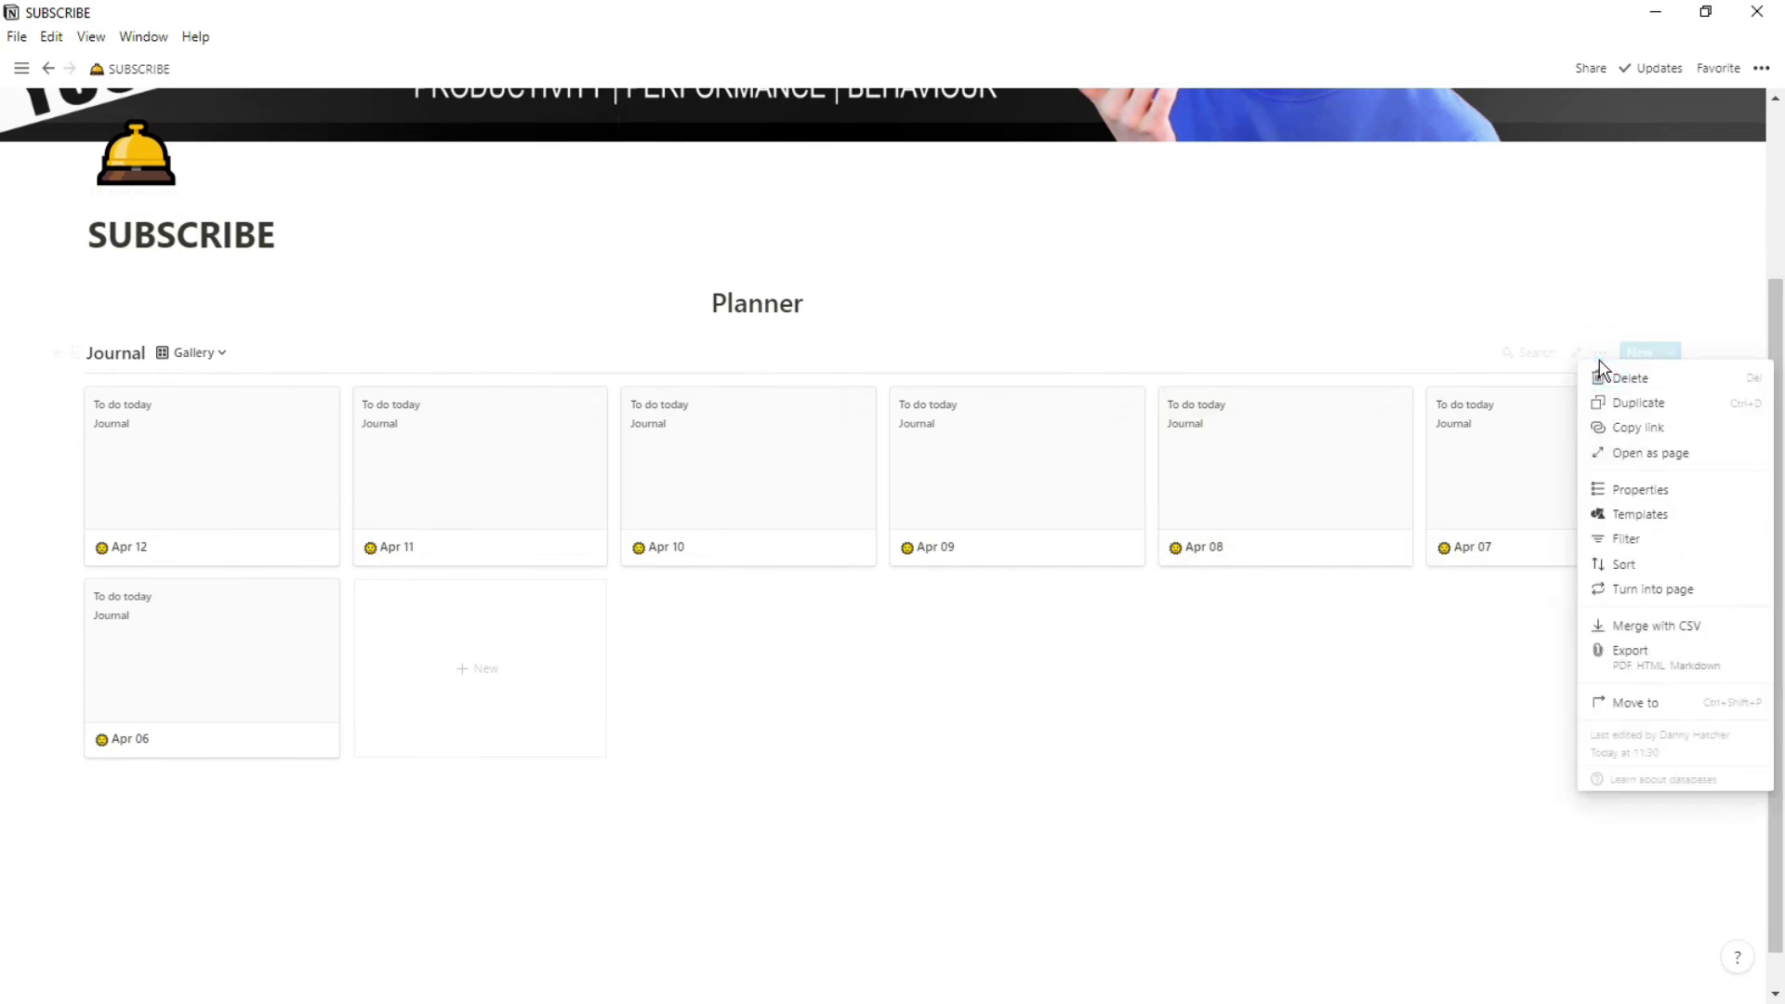
pyautogui.click(1623, 490)
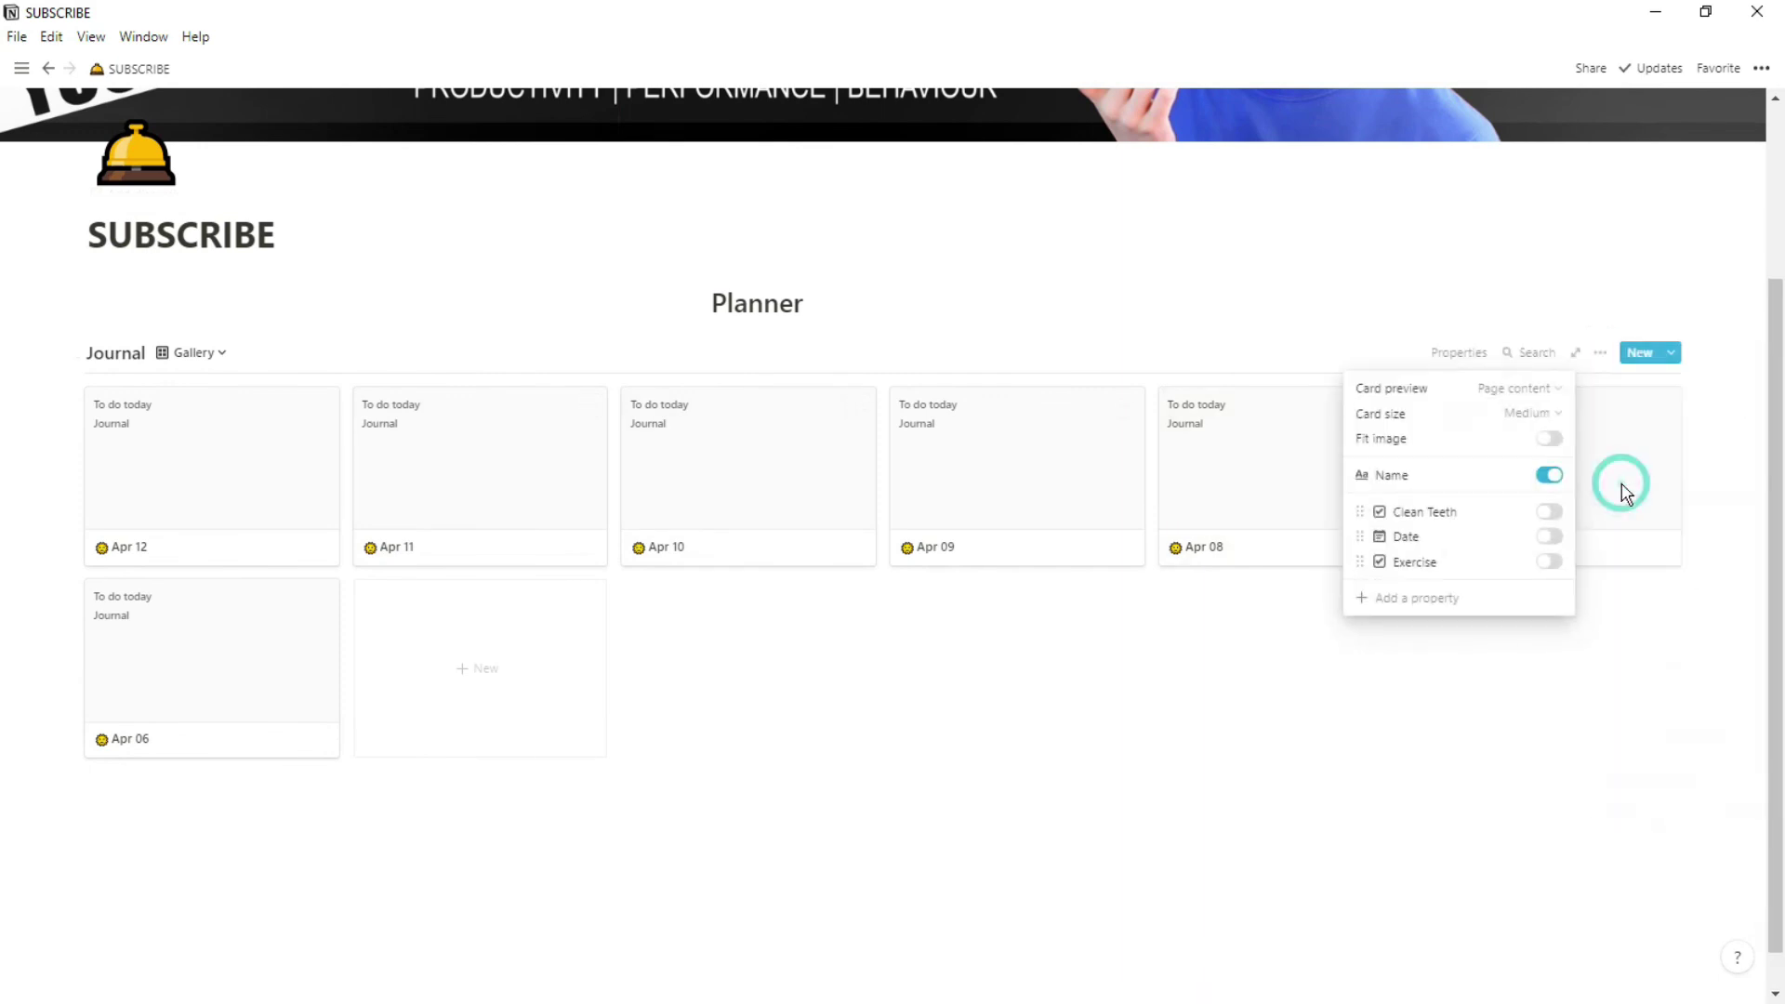
pyautogui.click(1548, 415)
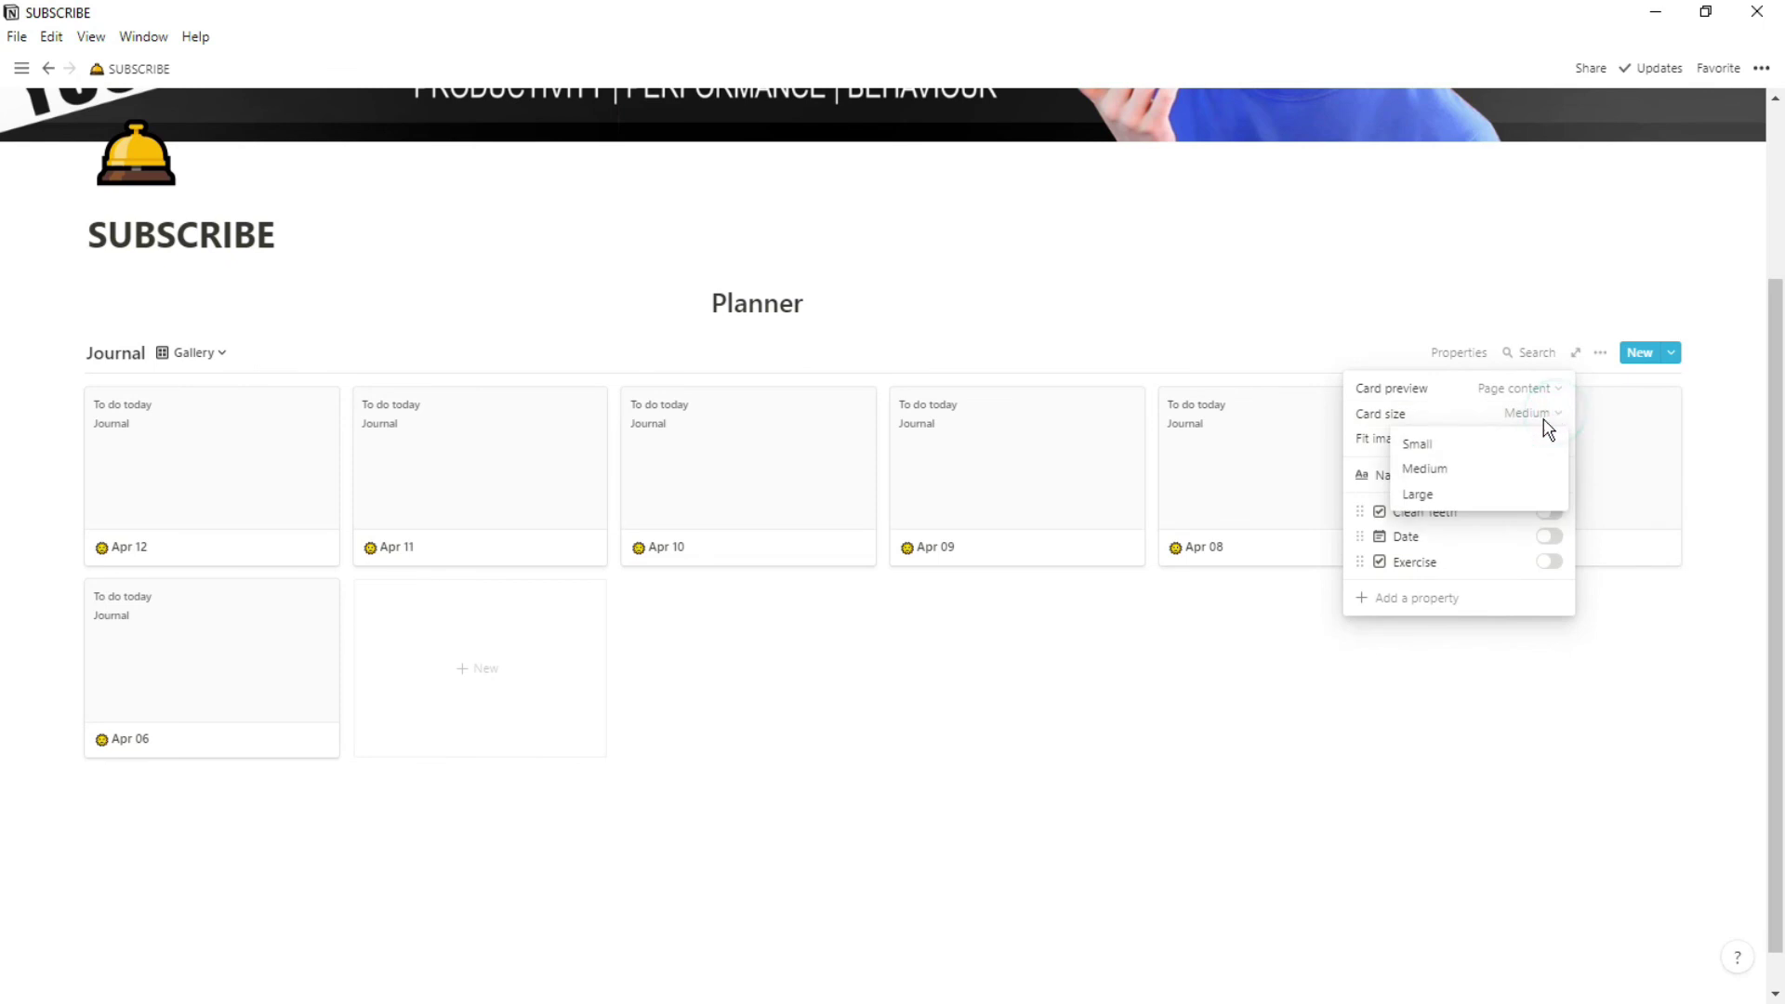
pyautogui.click(1484, 447)
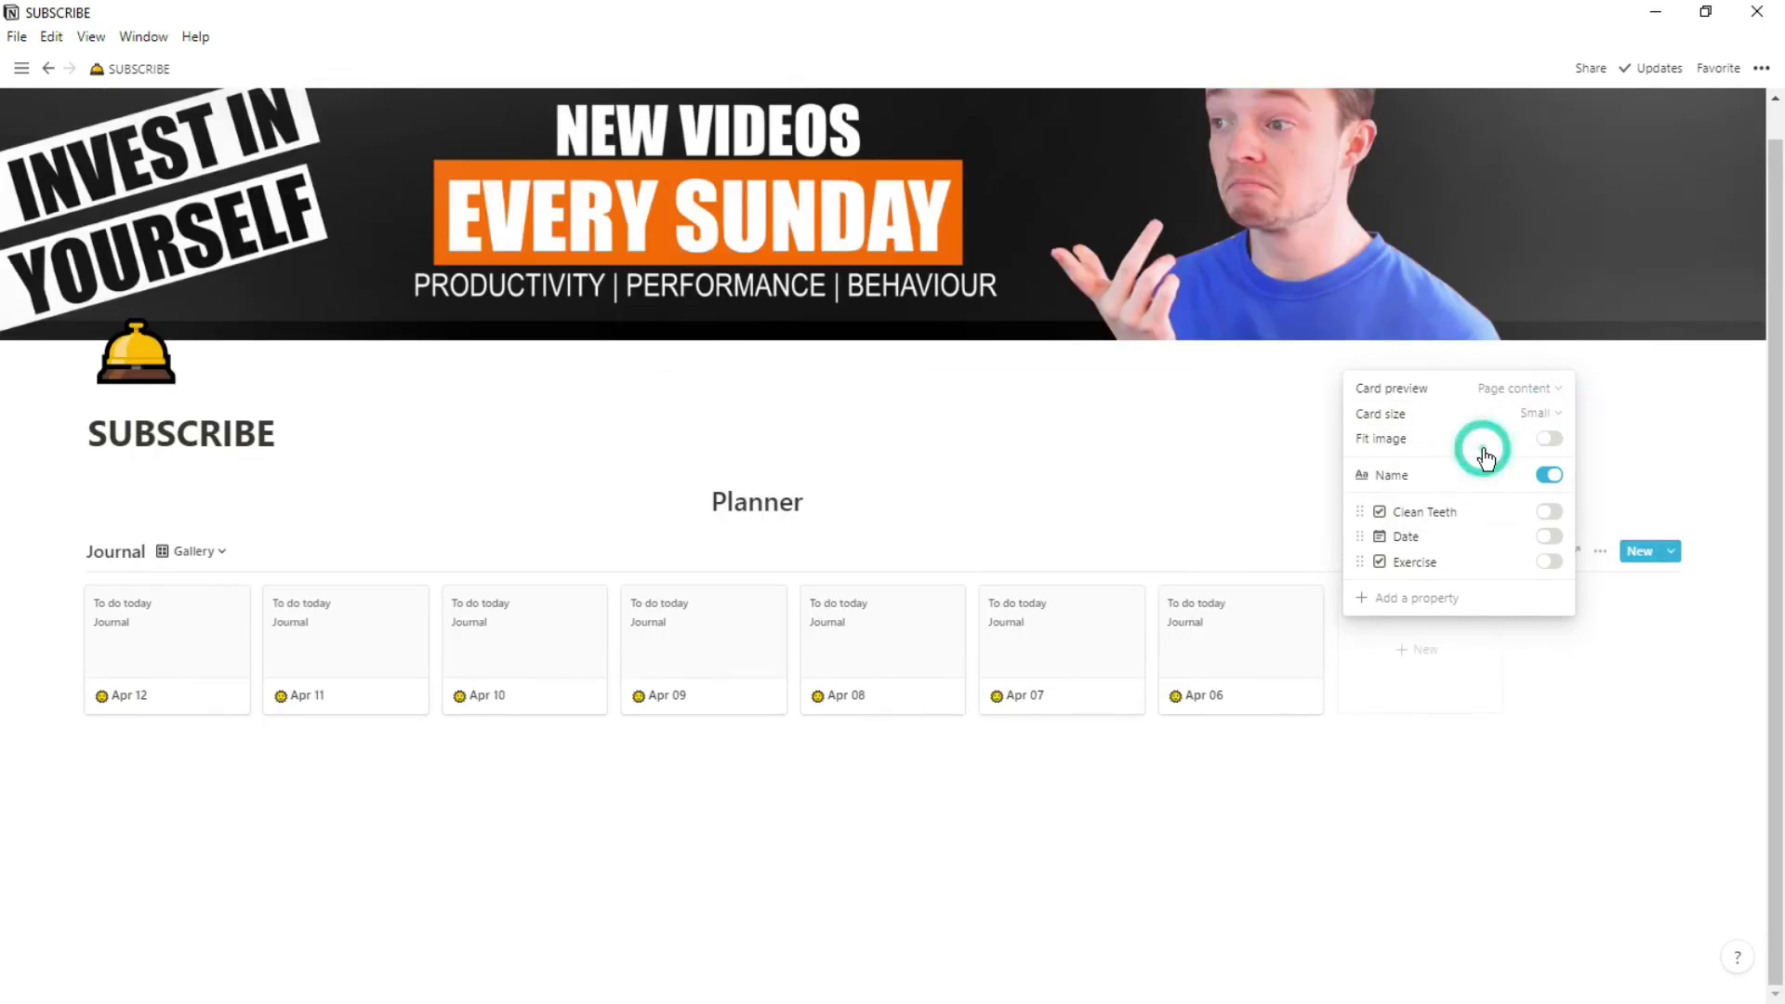
pyautogui.click(1546, 391)
pyautogui.click(1525, 450)
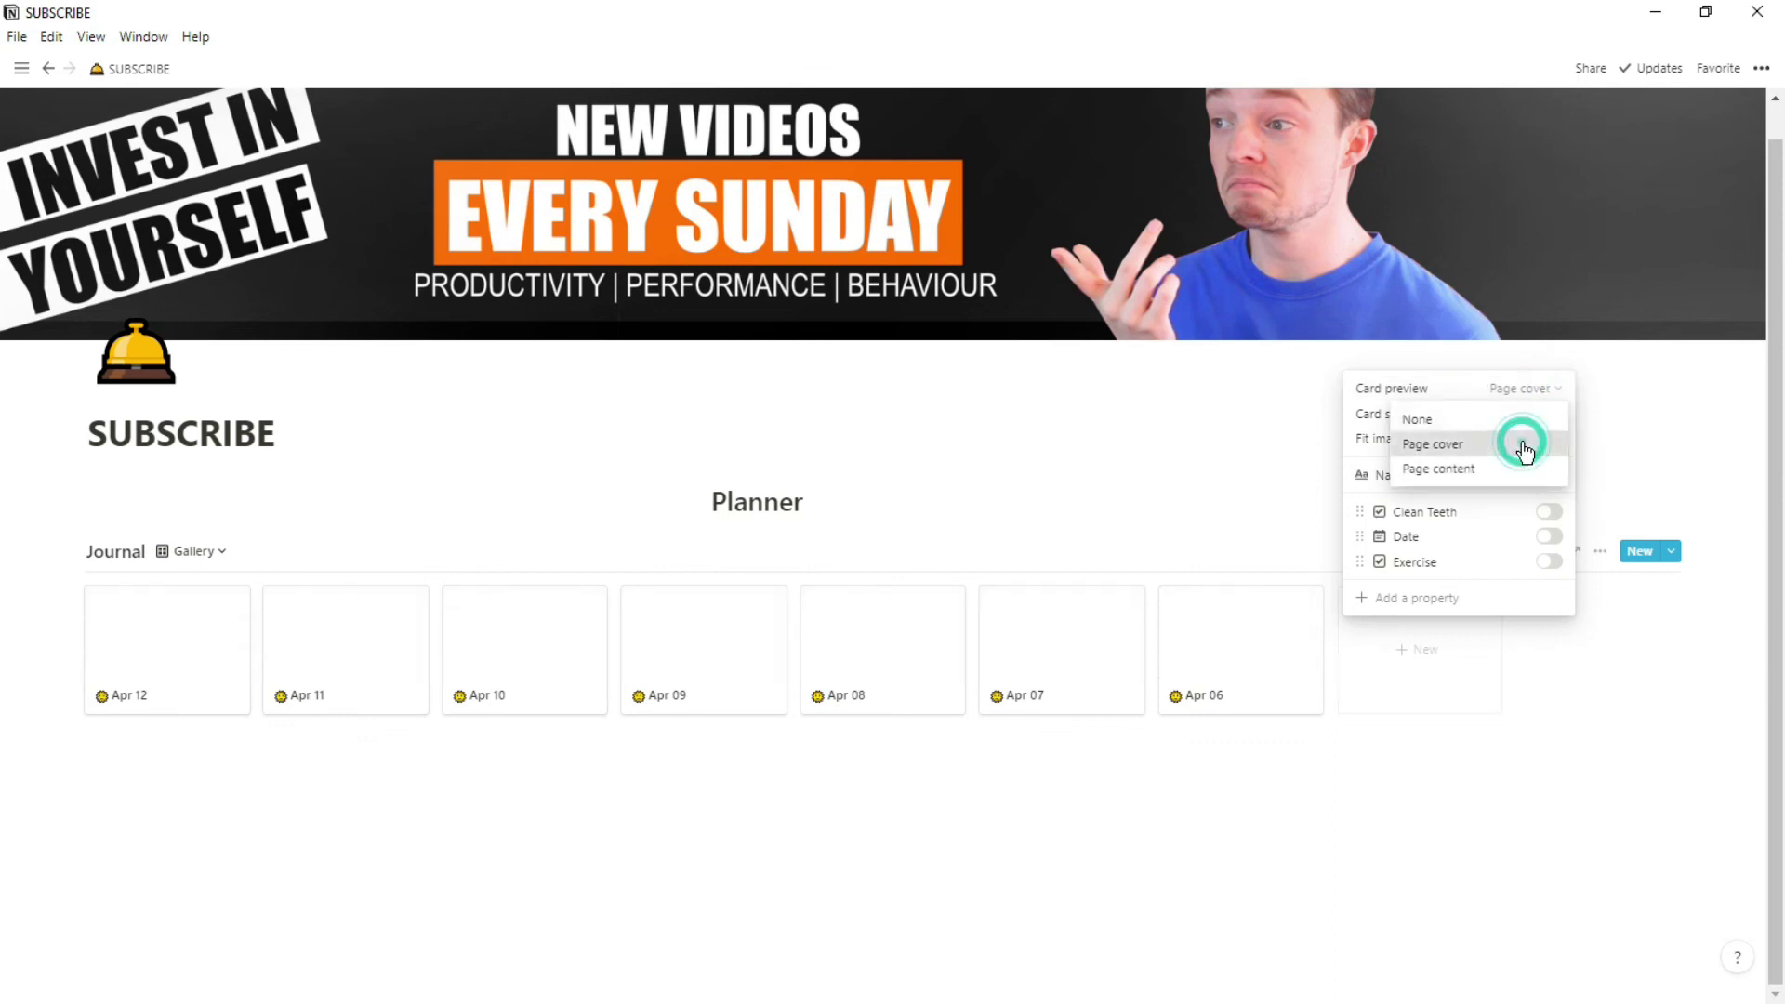
pyautogui.click(1549, 514)
pyautogui.click(1550, 562)
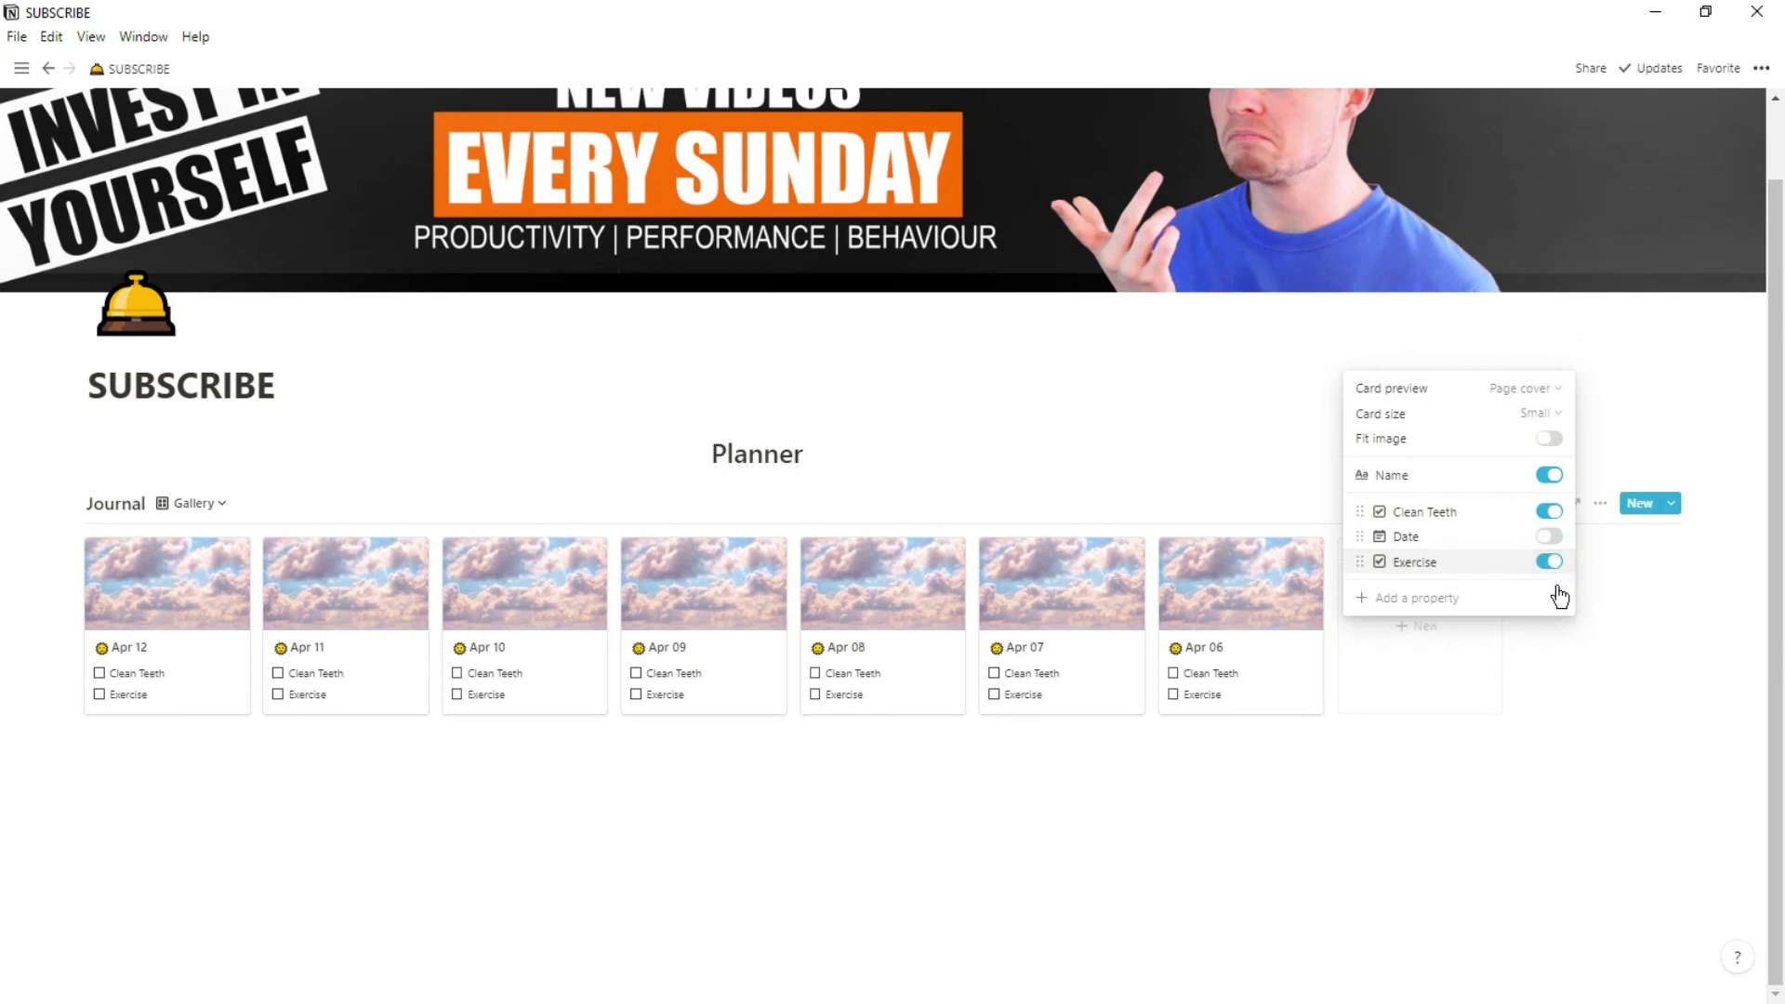
pyautogui.click(1634, 753)
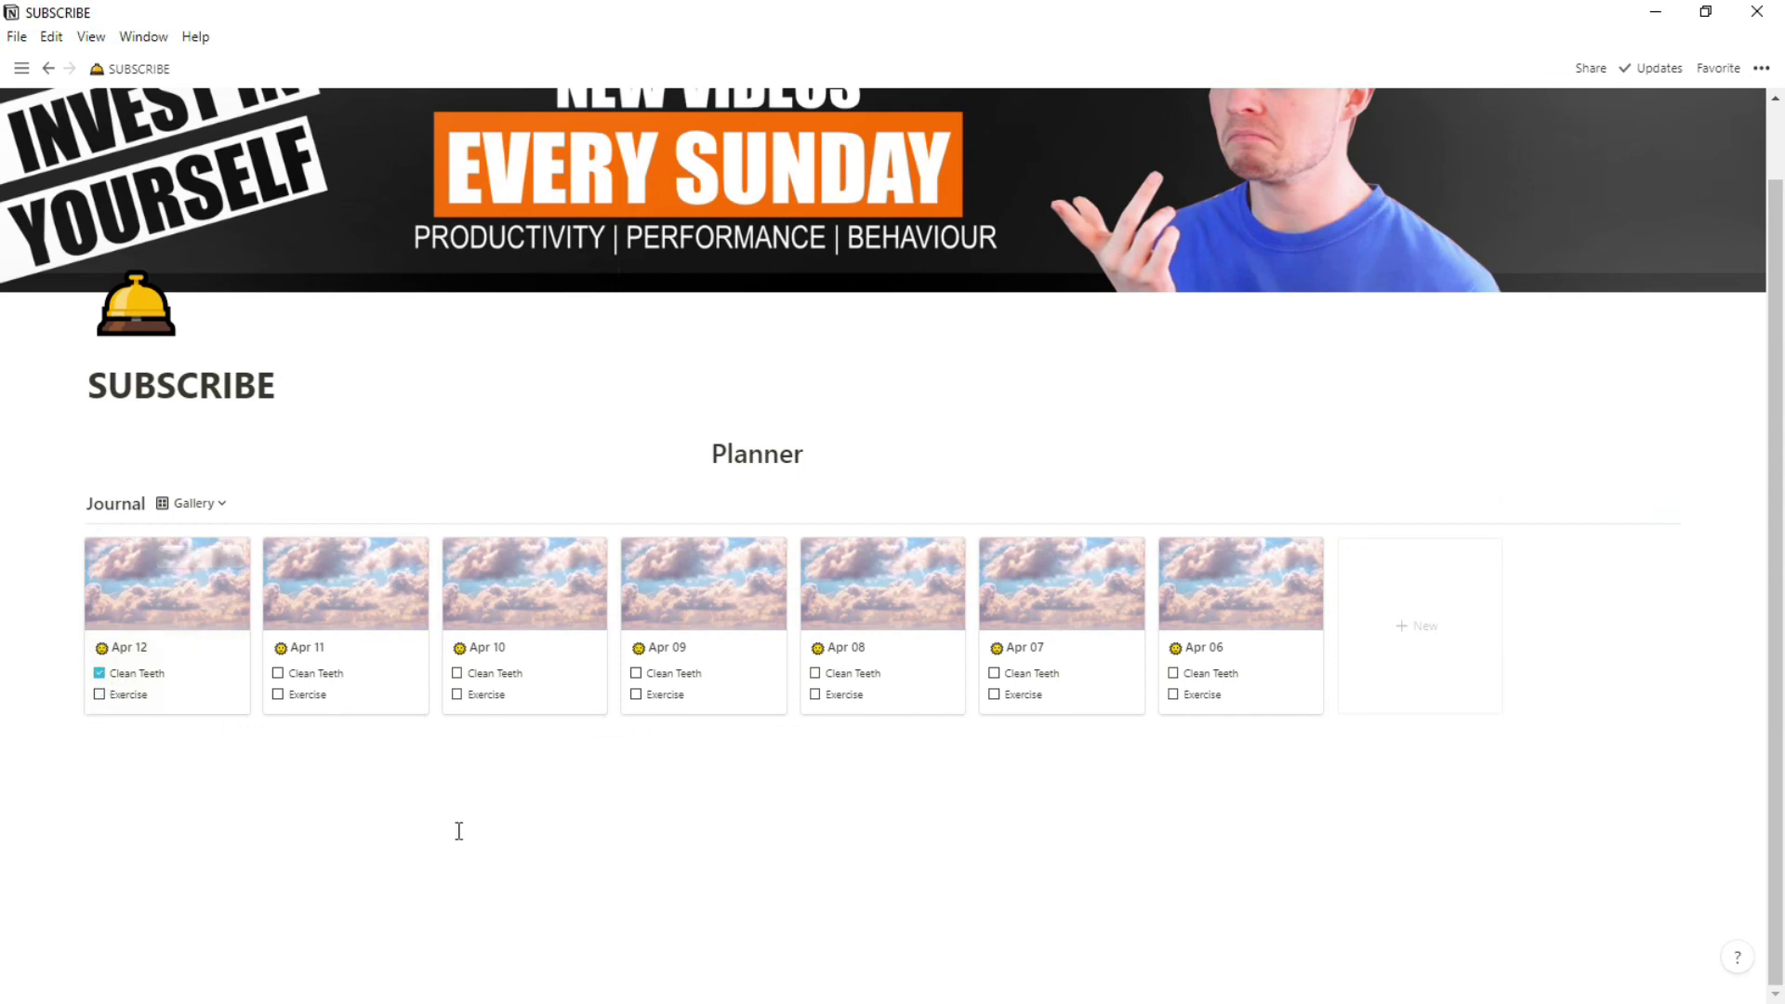
# Open the Apr 09 journal entry to check it, then close it.
pyautogui.click(688, 600)
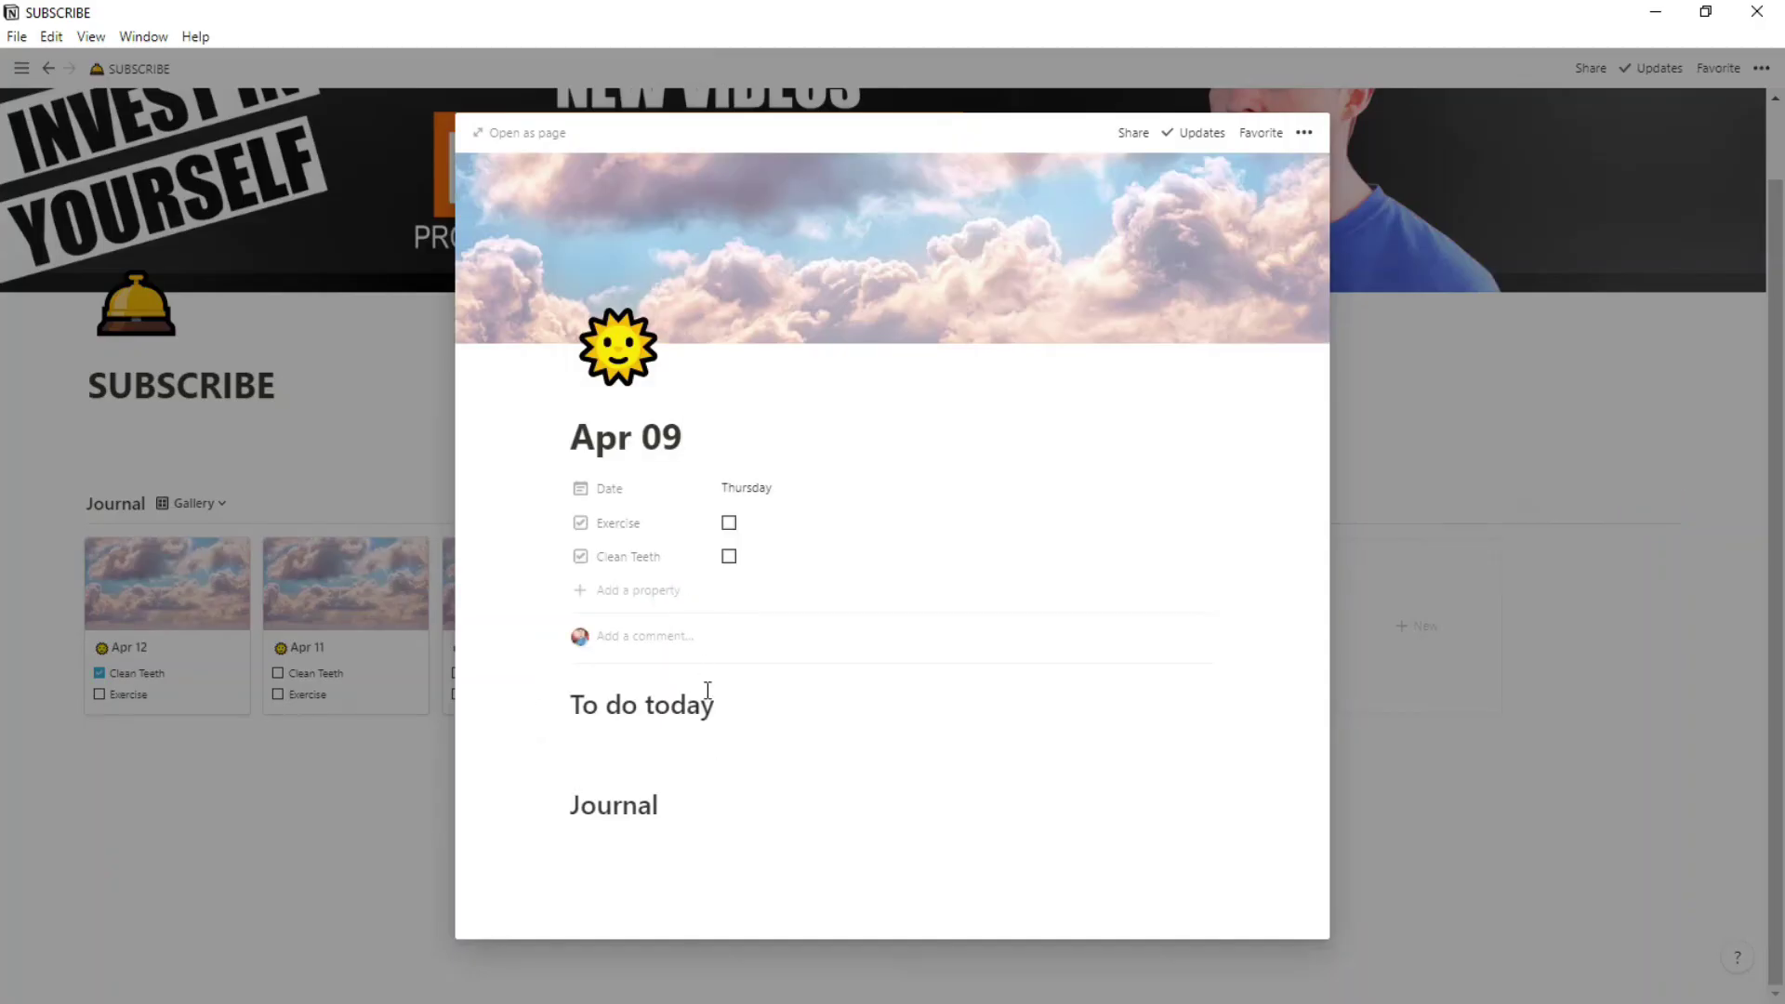
pyautogui.click(1406, 748)
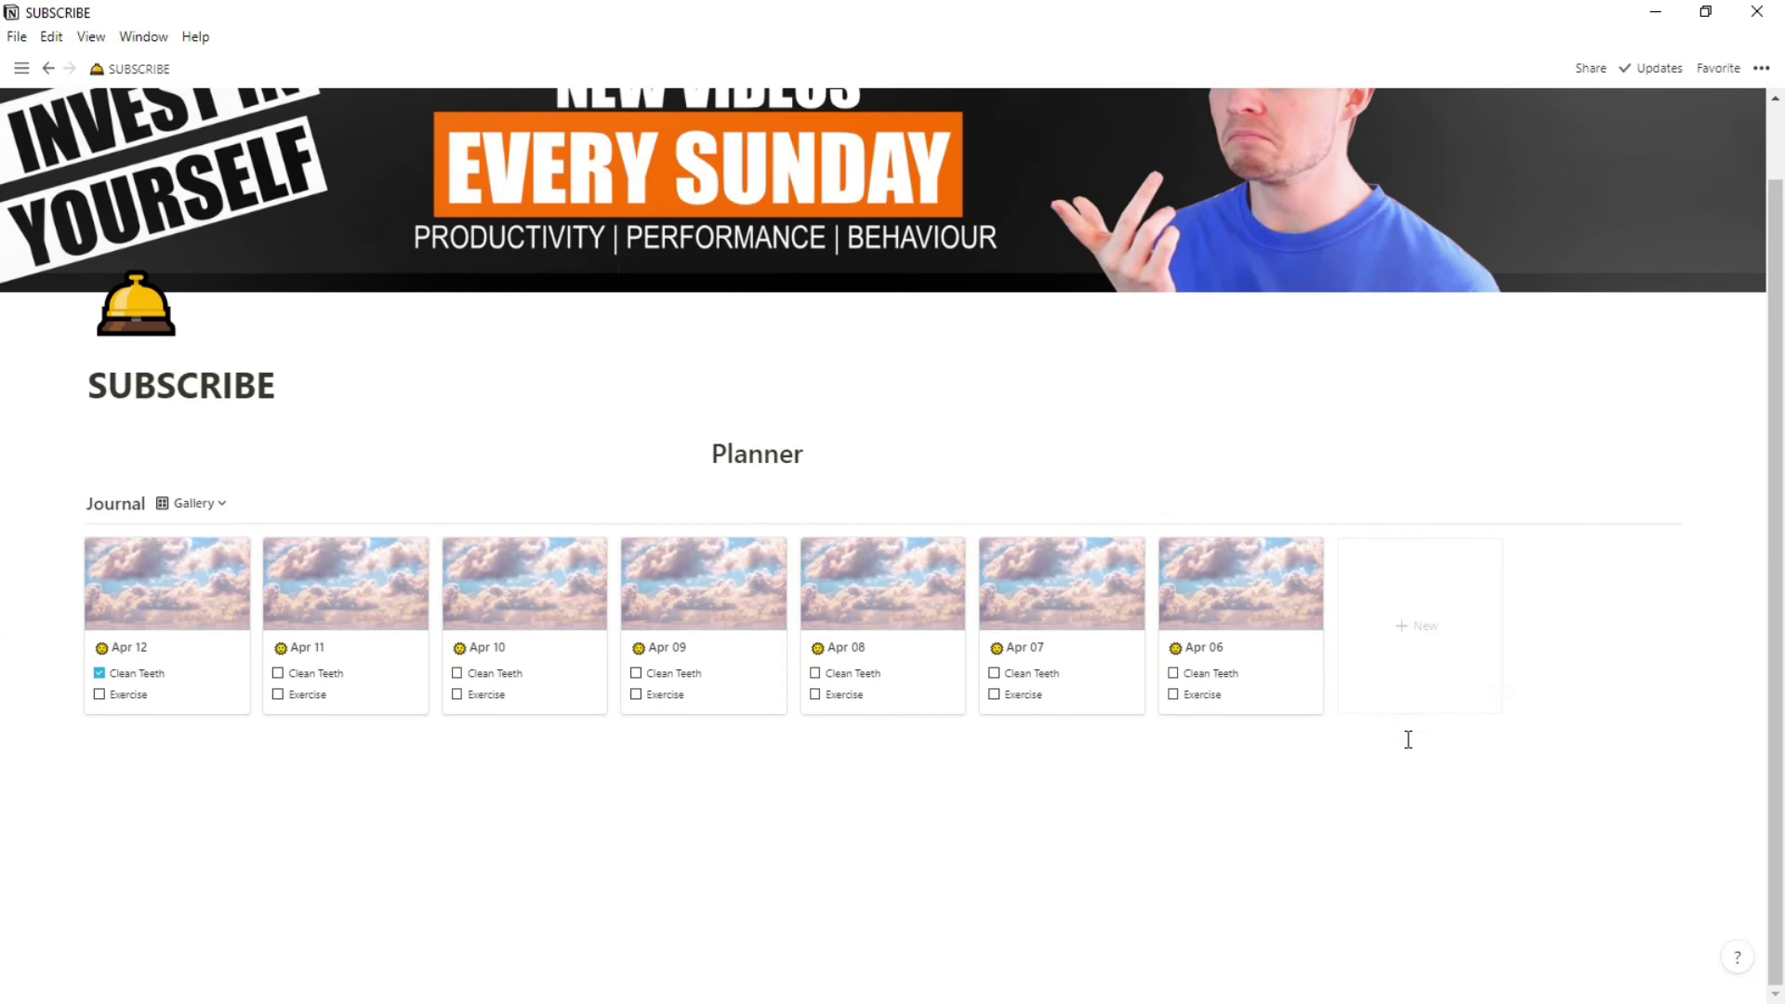
pyautogui.click(1608, 511)
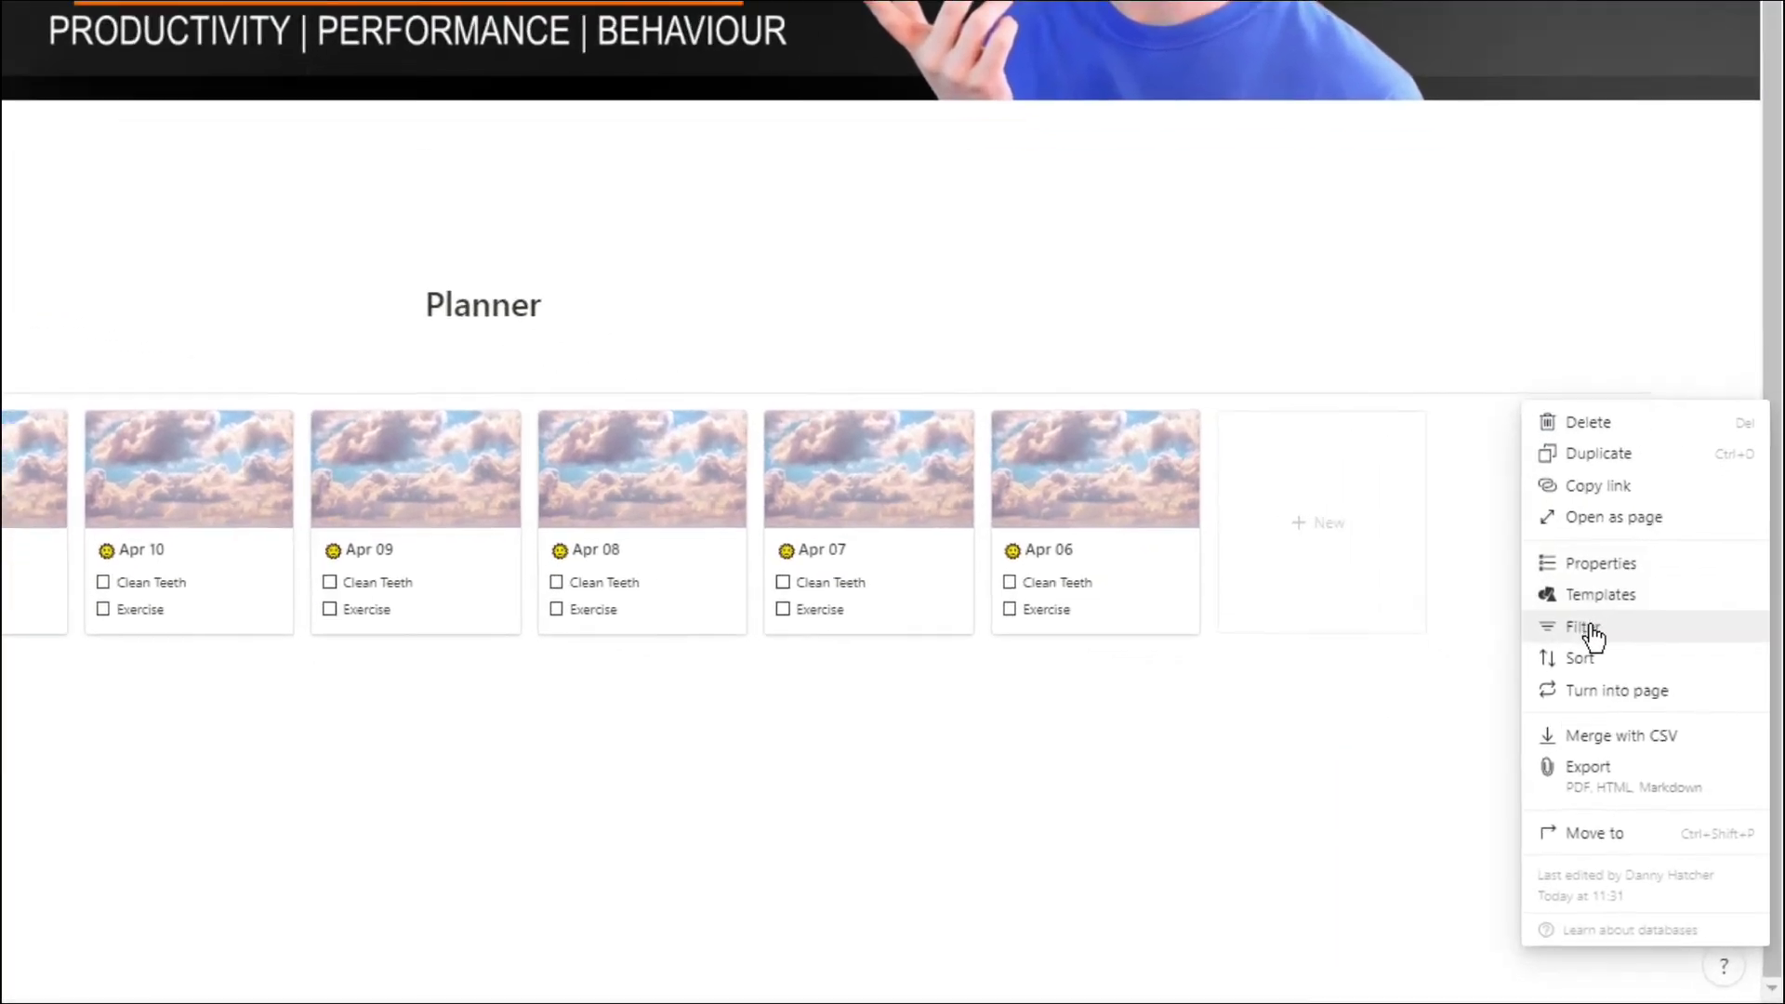
# Add a Journal filter on the Date property, first trying a past-month date range.
pyautogui.click(1625, 686)
pyautogui.click(1317, 497)
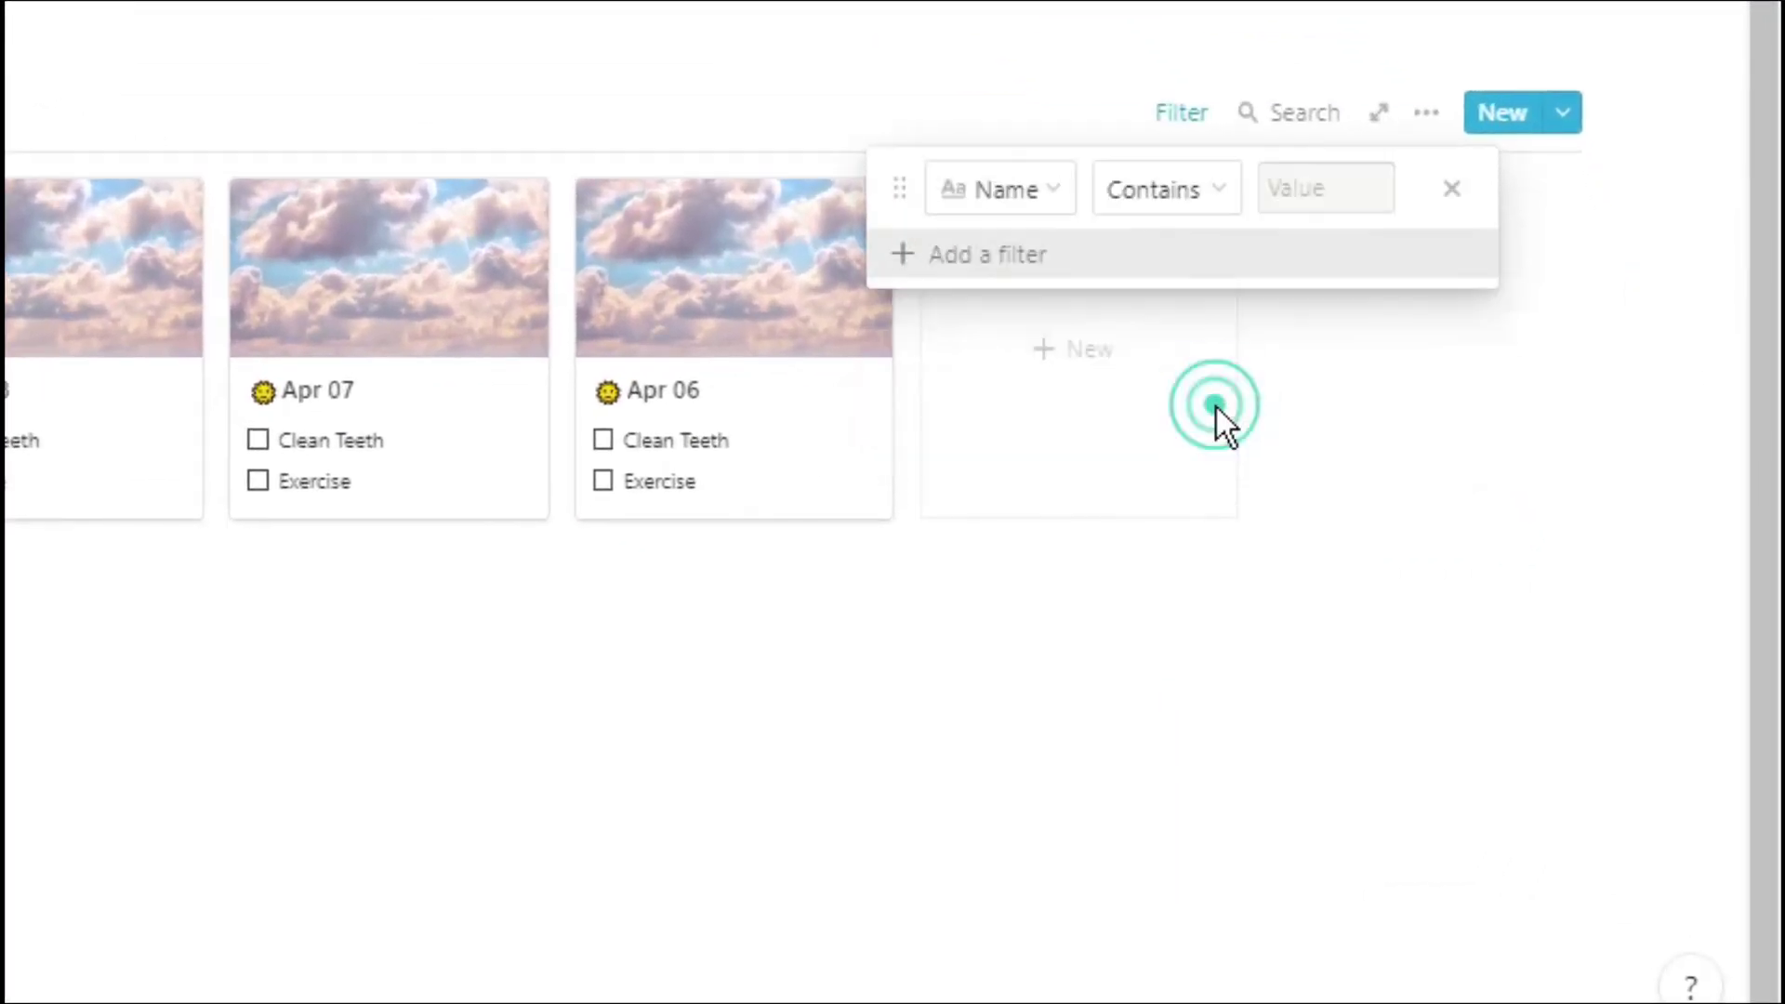
pyautogui.click(1192, 324)
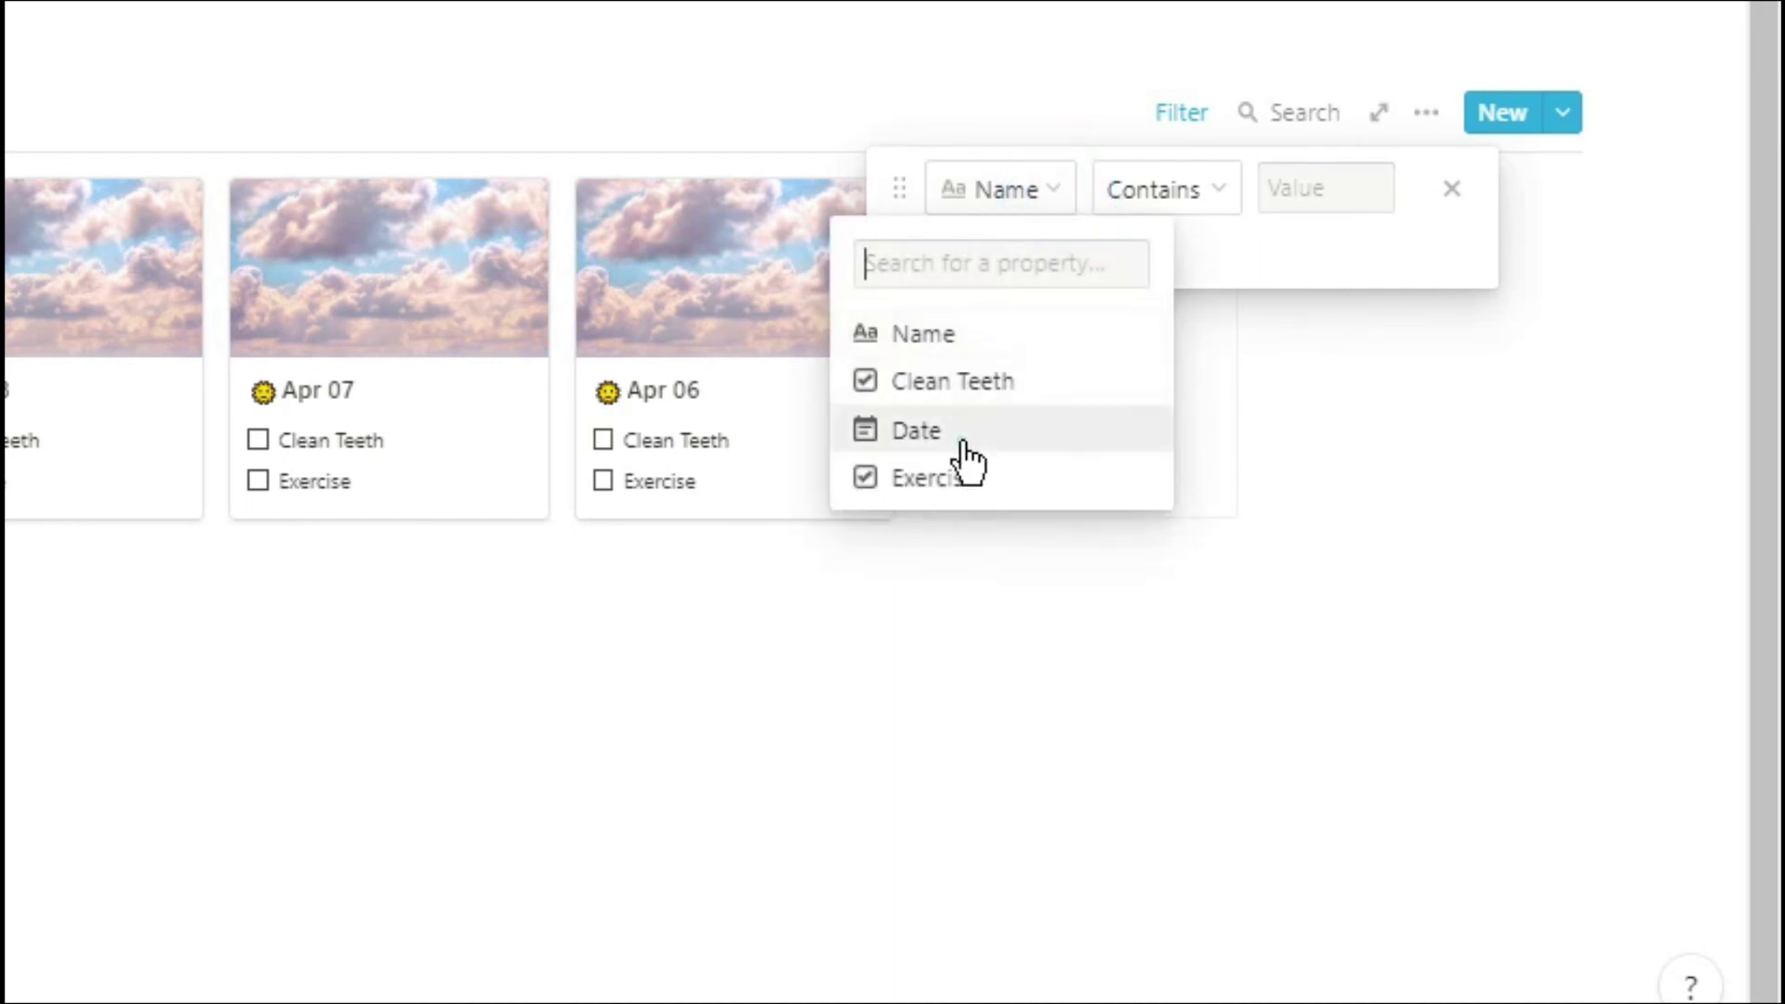
pyautogui.click(960, 430)
pyautogui.click(1098, 208)
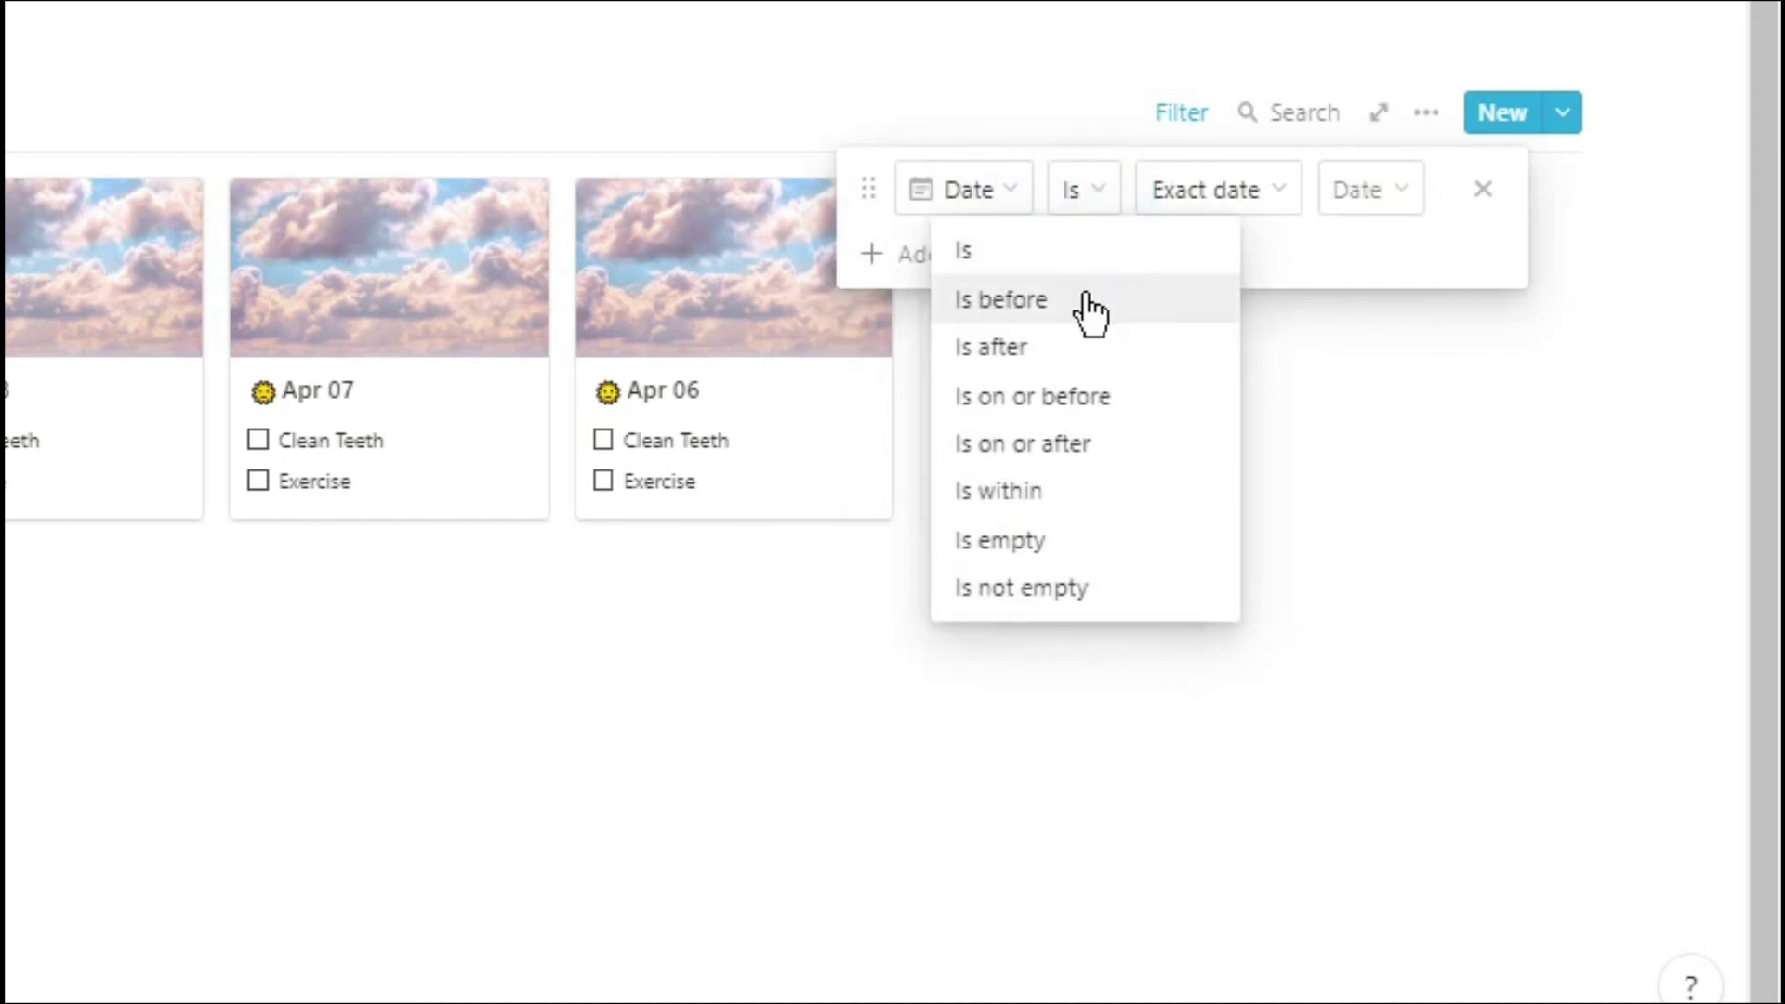
pyautogui.click(1101, 505)
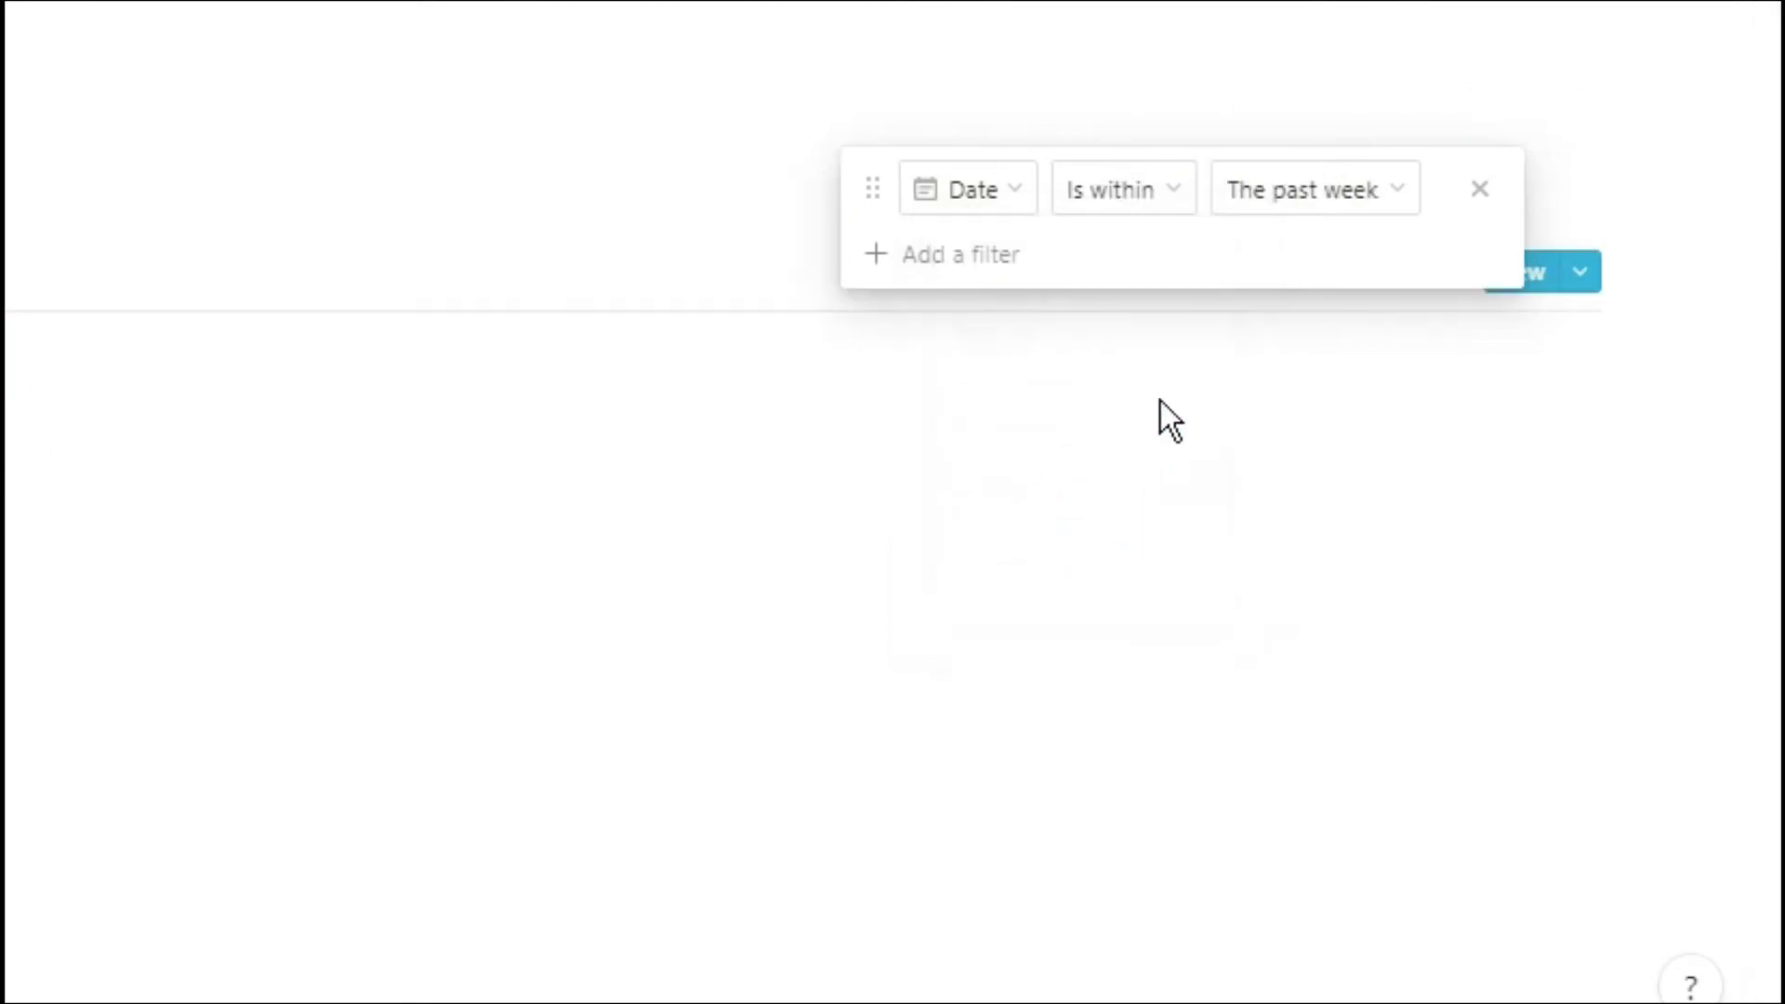
pyautogui.click(1283, 194)
pyautogui.click(1283, 299)
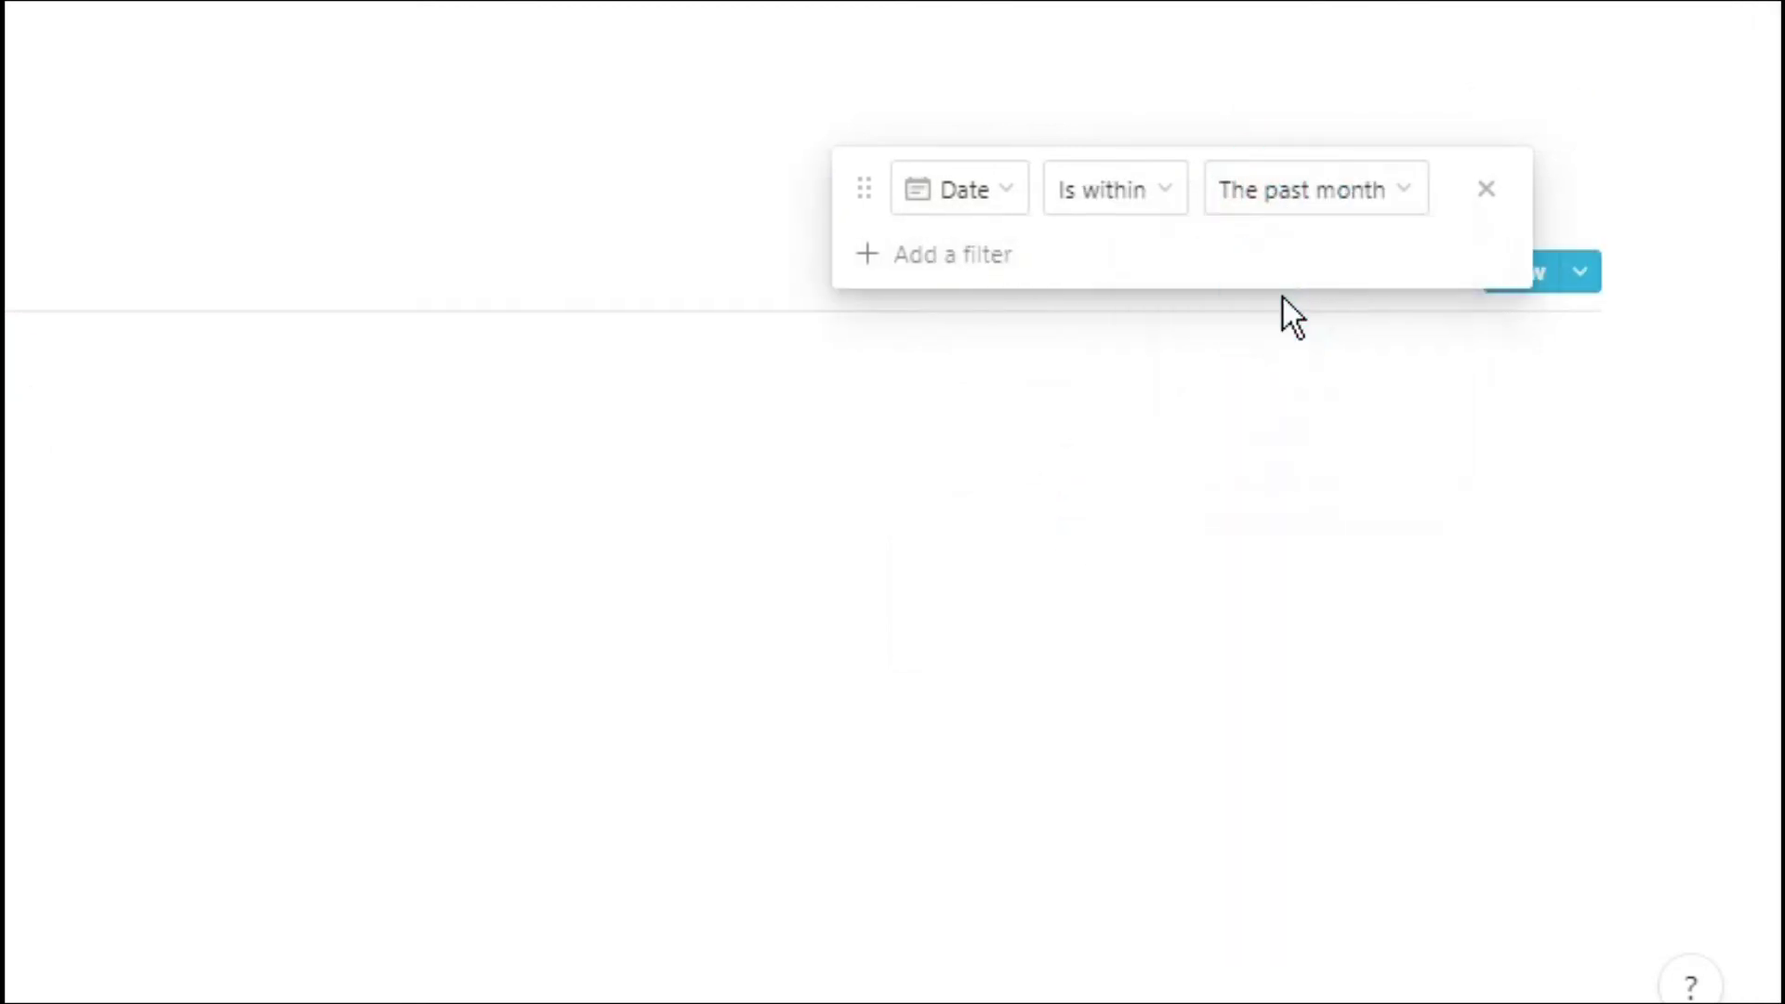
# Try Is empty and Is not empty, then set the Date condition to Is after.
pyautogui.click(1166, 210)
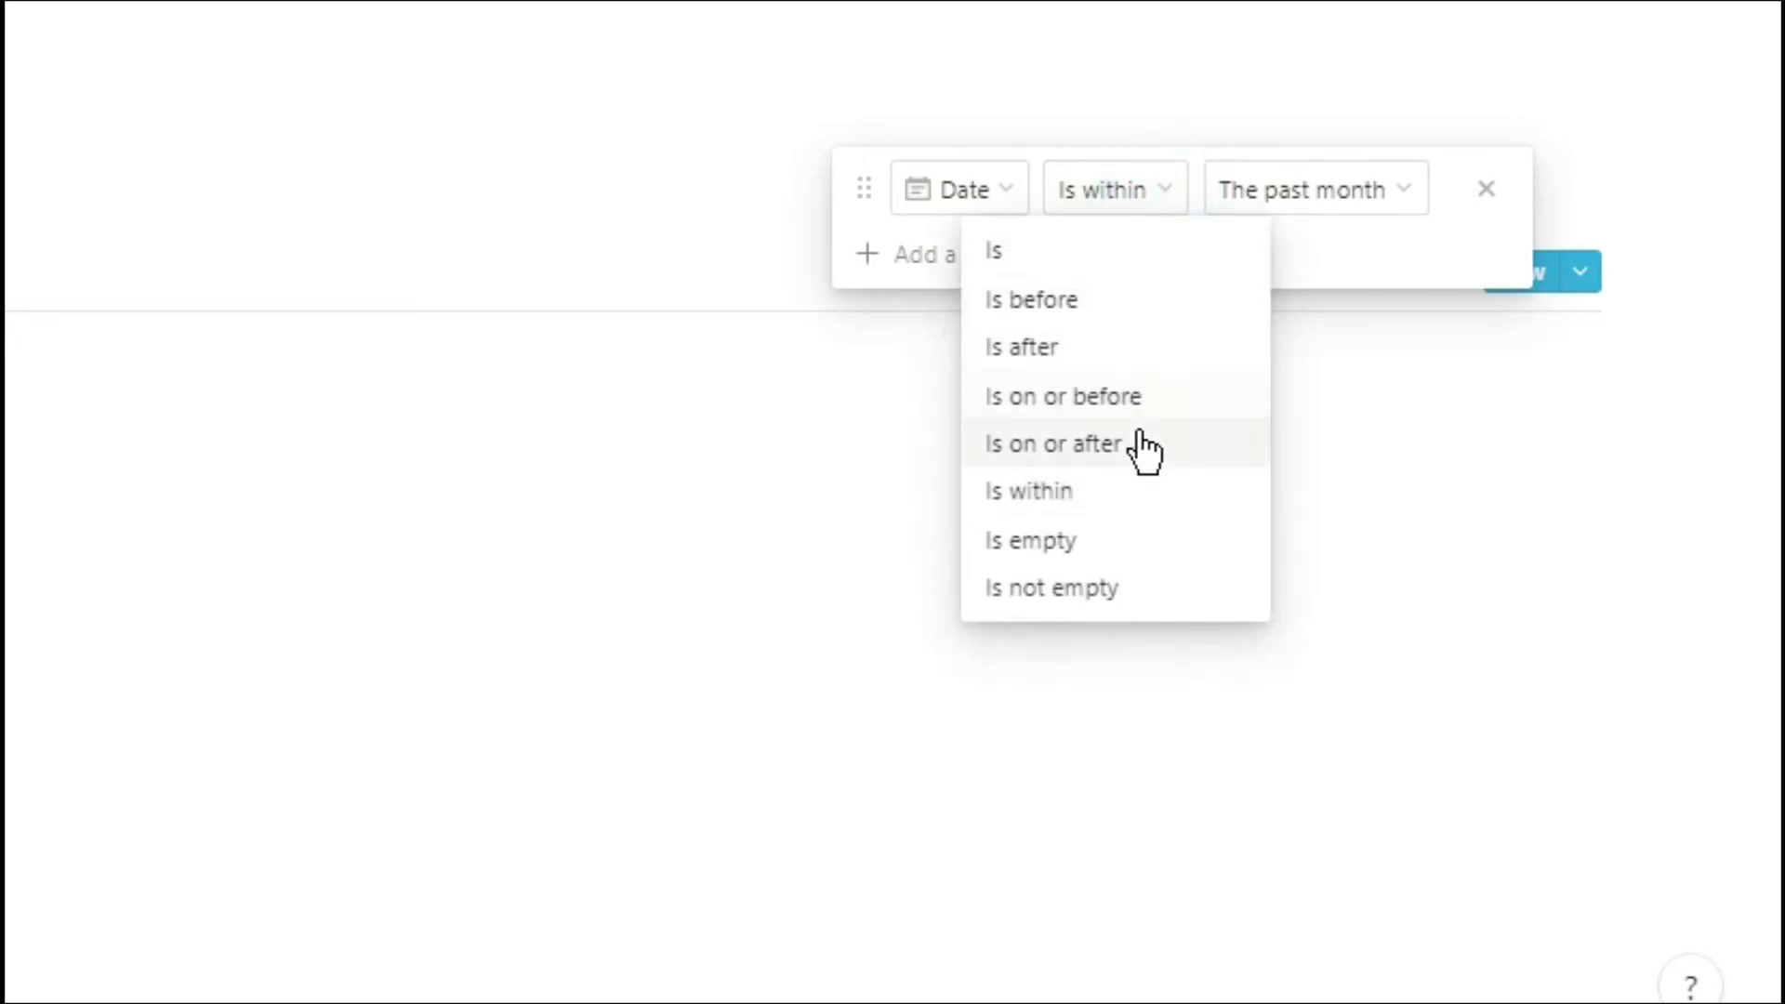
pyautogui.click(1132, 539)
pyautogui.click(1139, 216)
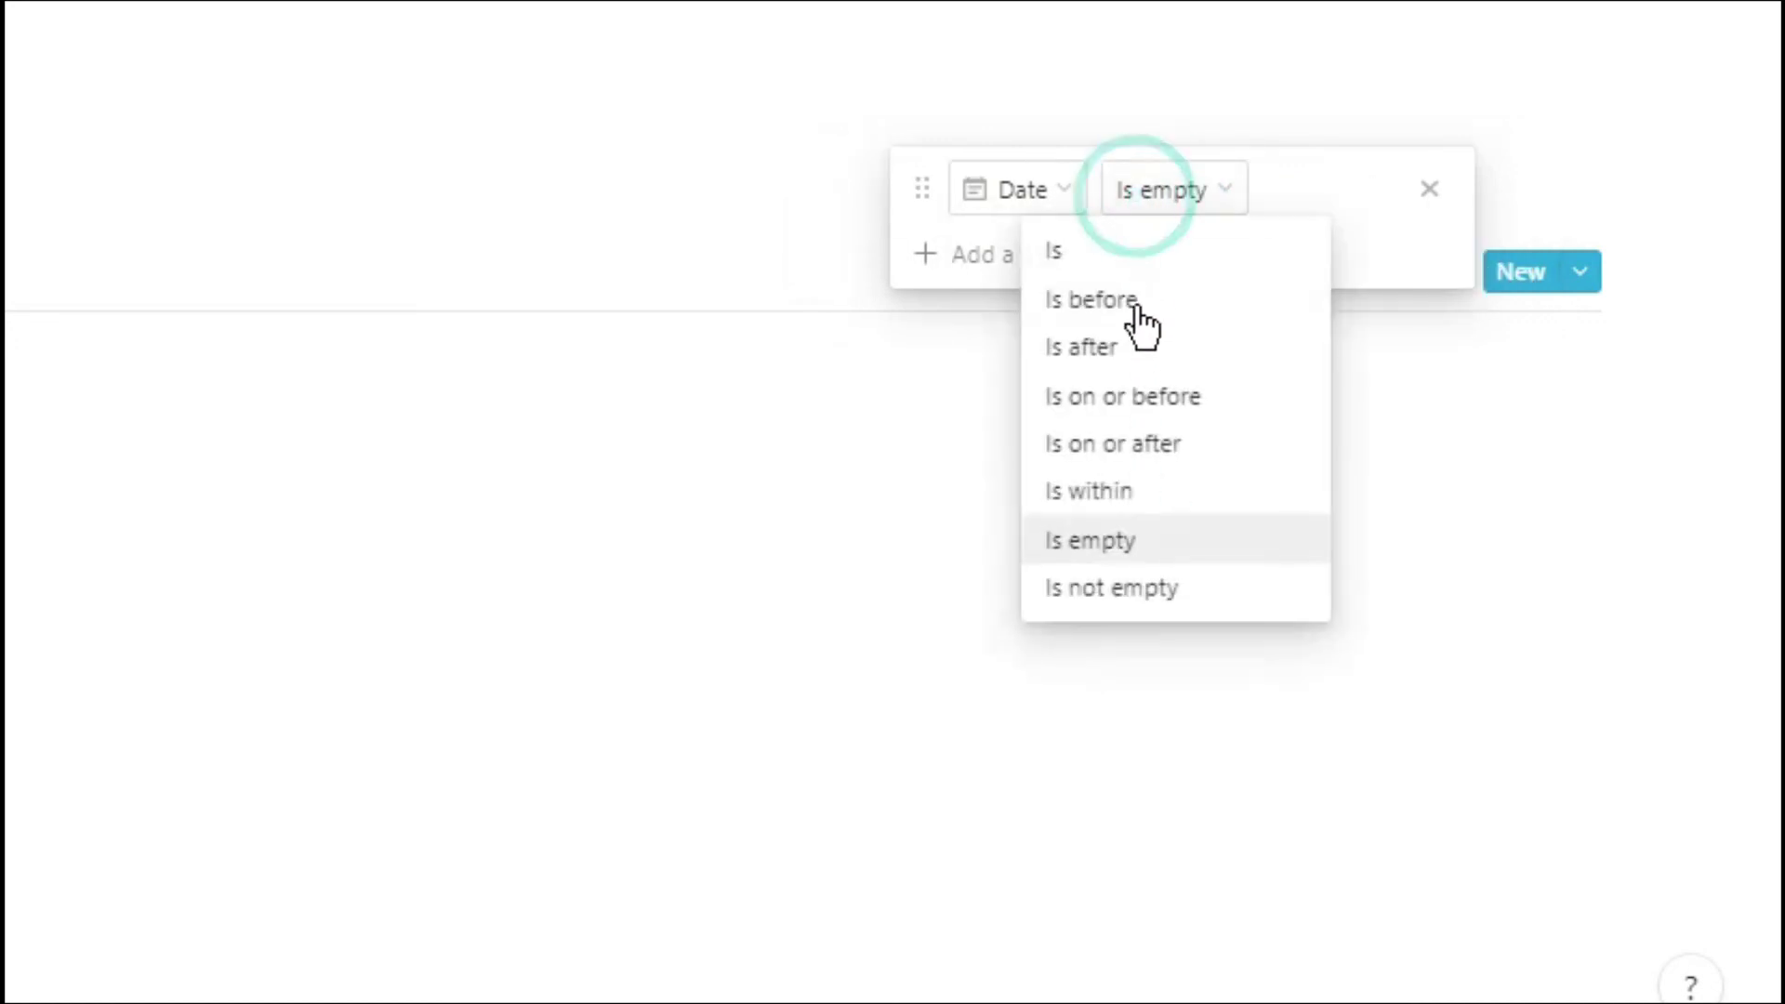
pyautogui.click(1130, 595)
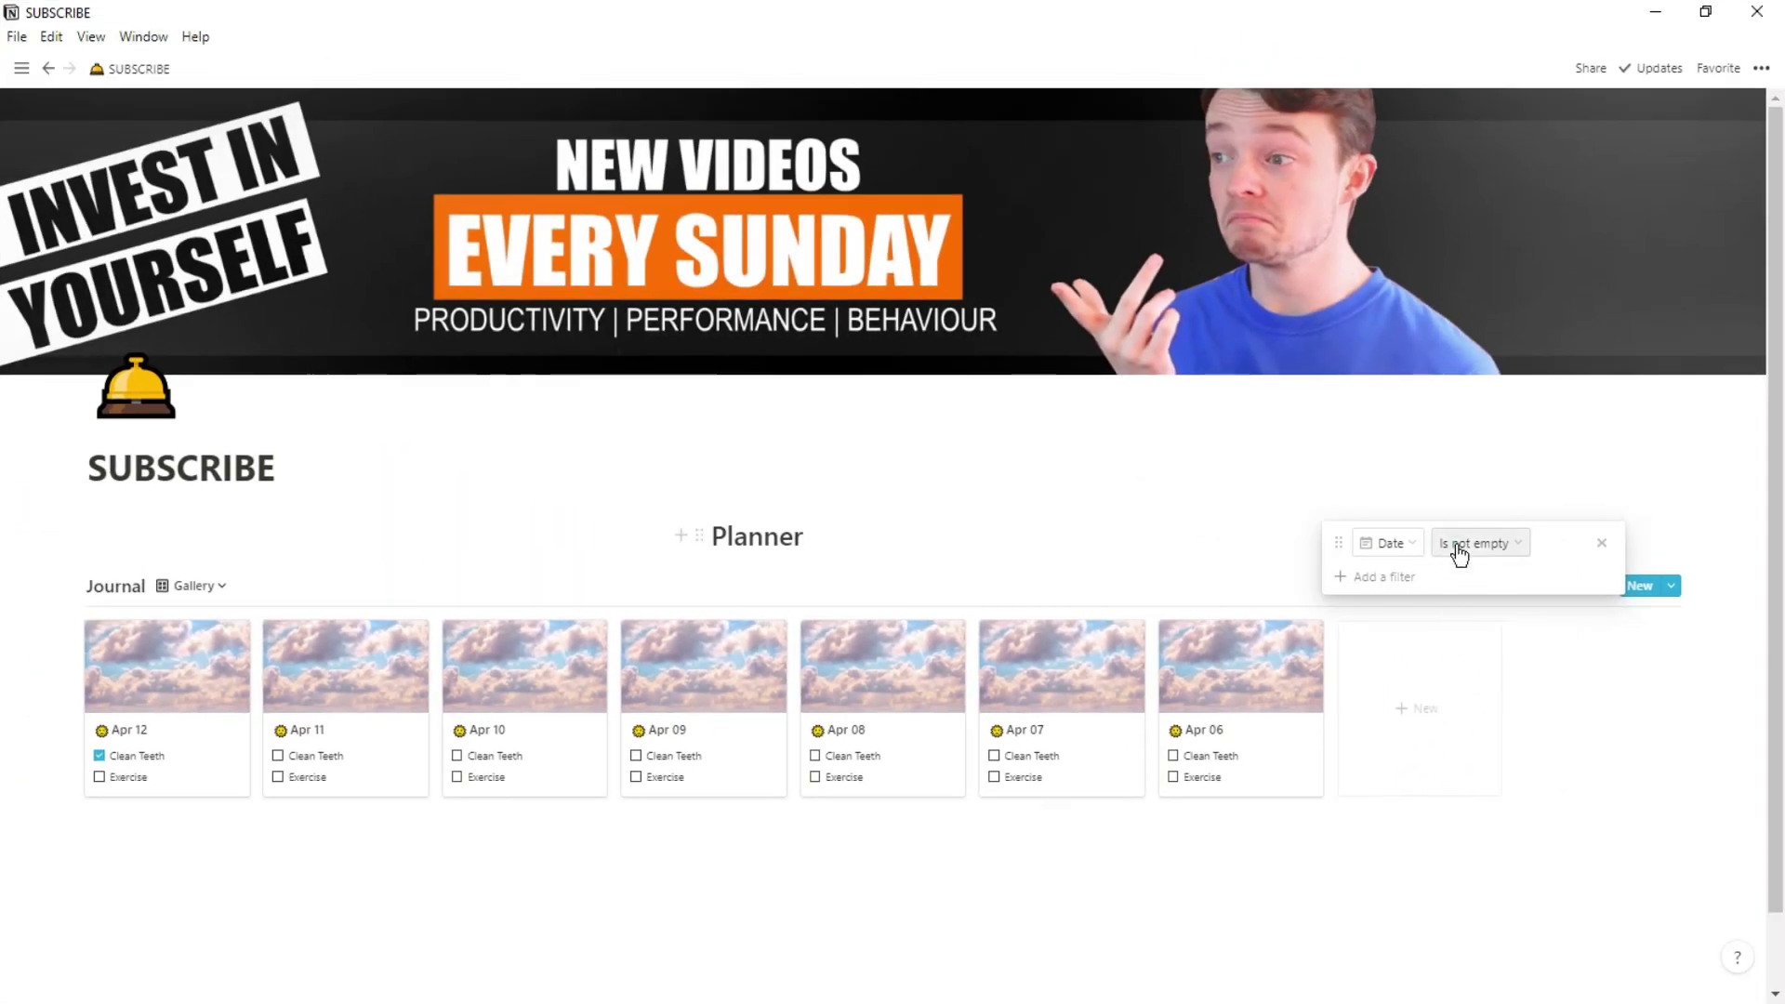
pyautogui.click(1439, 524)
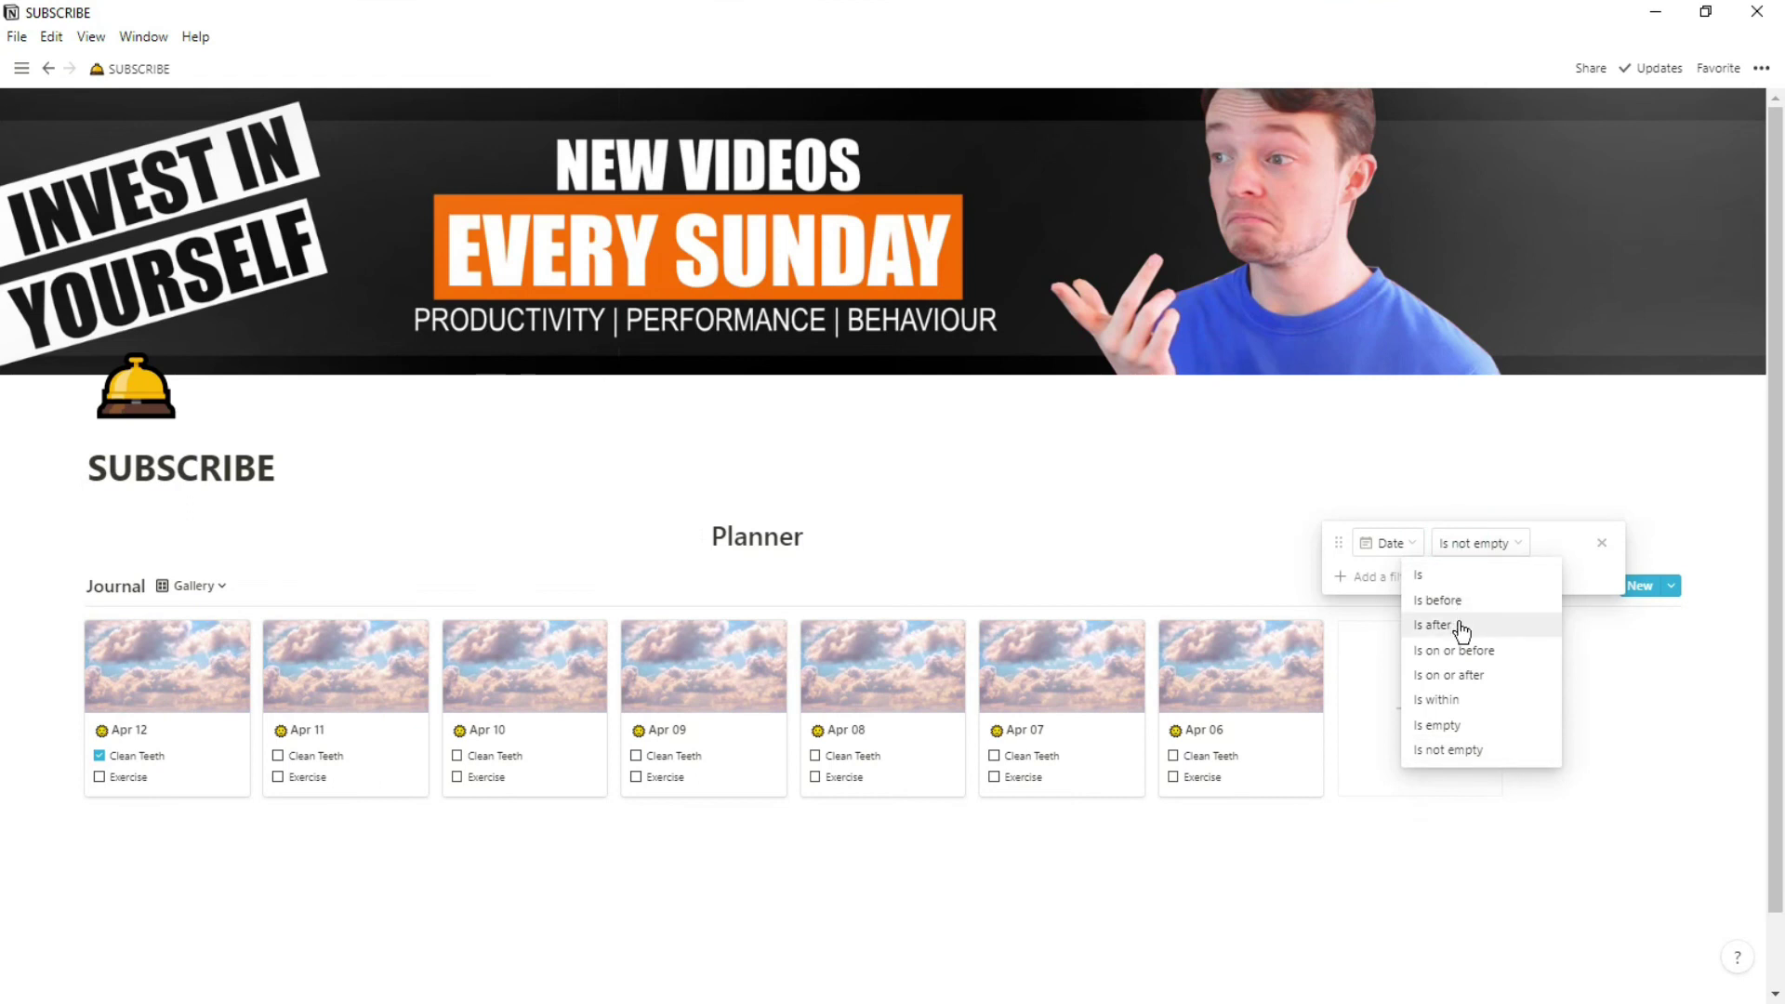
pyautogui.click(1463, 625)
pyautogui.click(1534, 544)
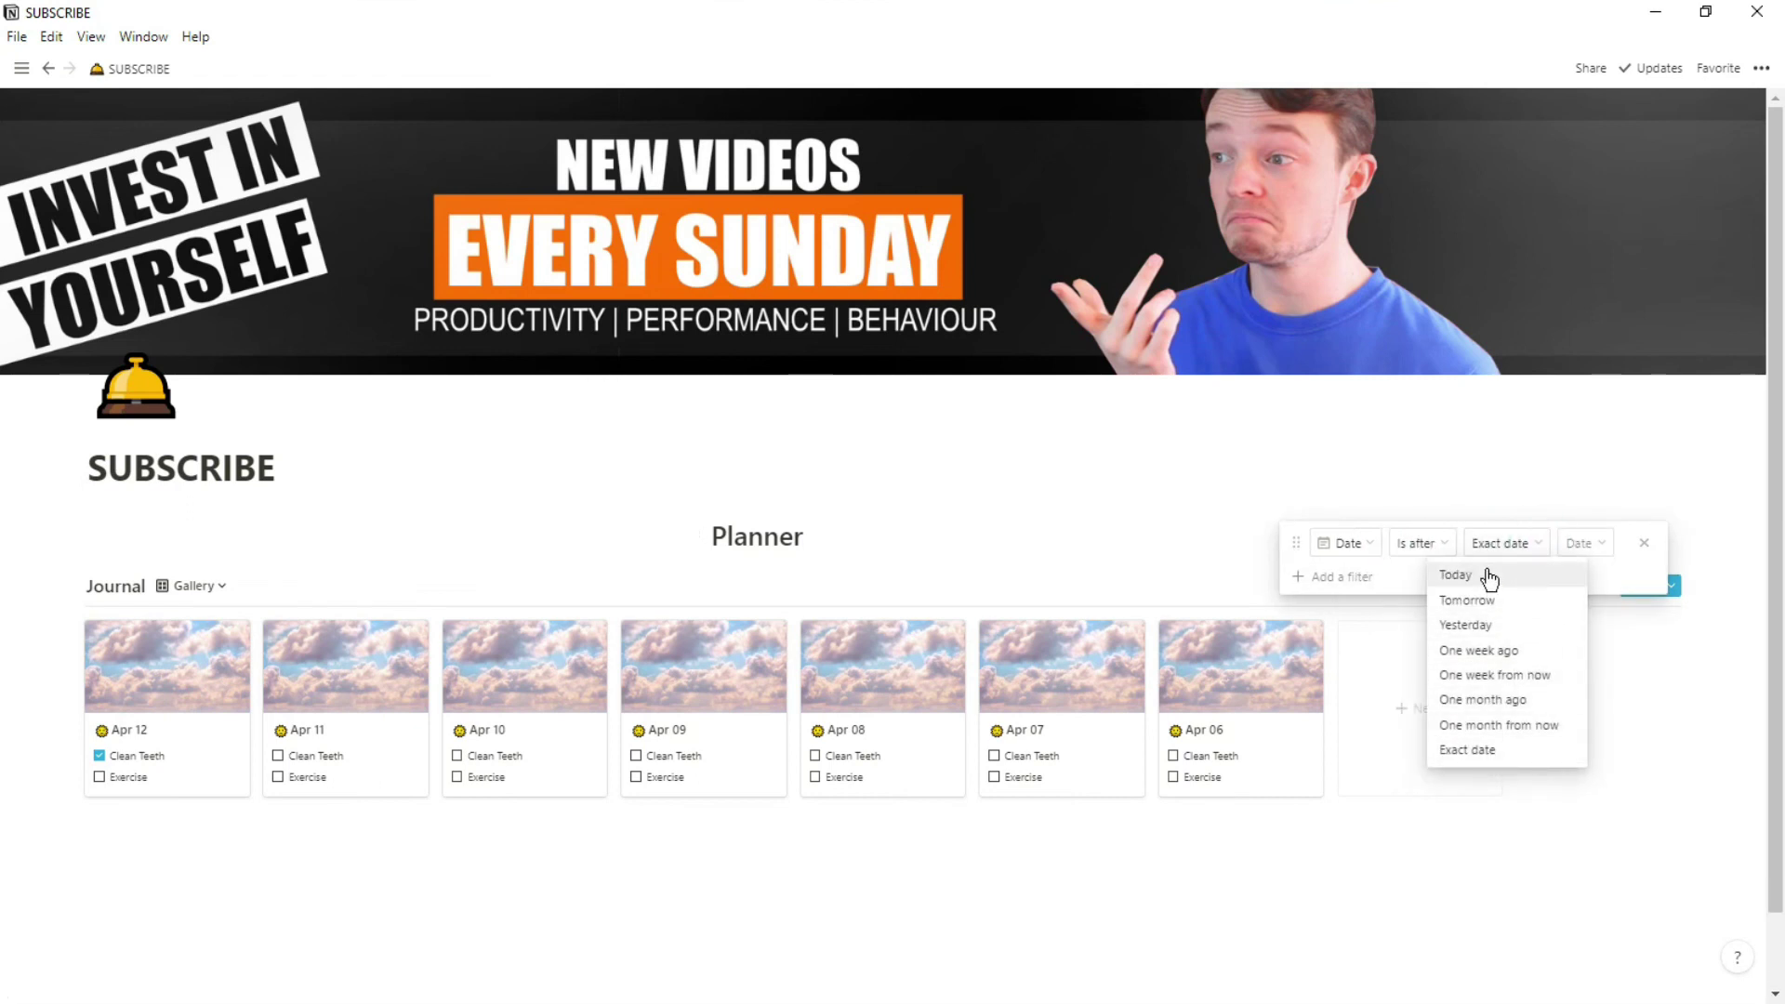